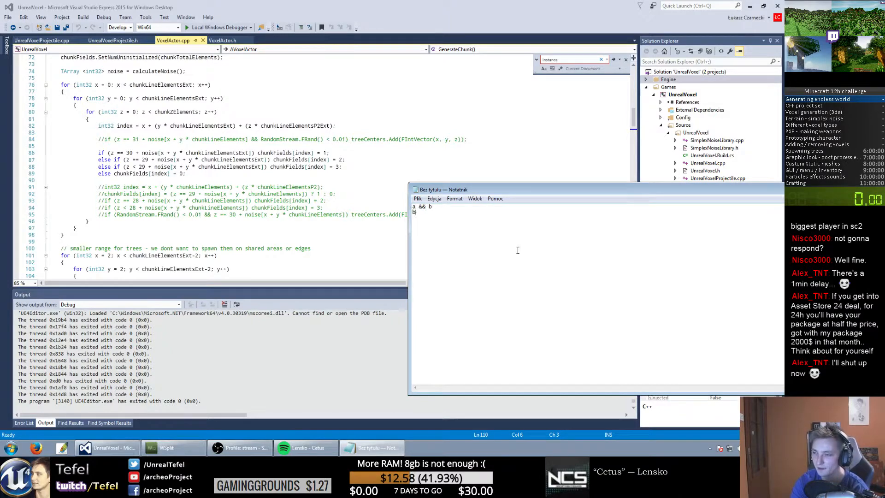
Step: Complete the second note line as "b && a" and highlight its two operands in turn
{"action": "type", "text": "&& a"}
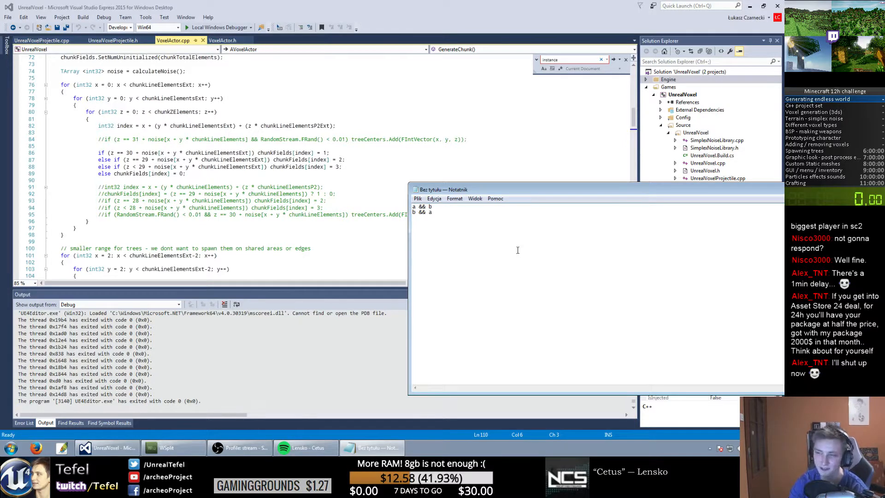
{"action": "key", "text": "Home"}
{"action": "key", "text": "shift+Right"}
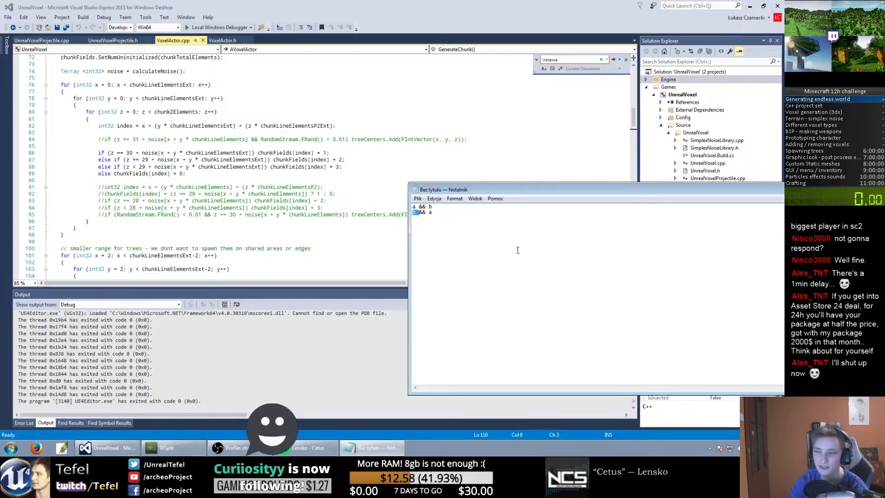
{"action": "key", "text": "Right"}
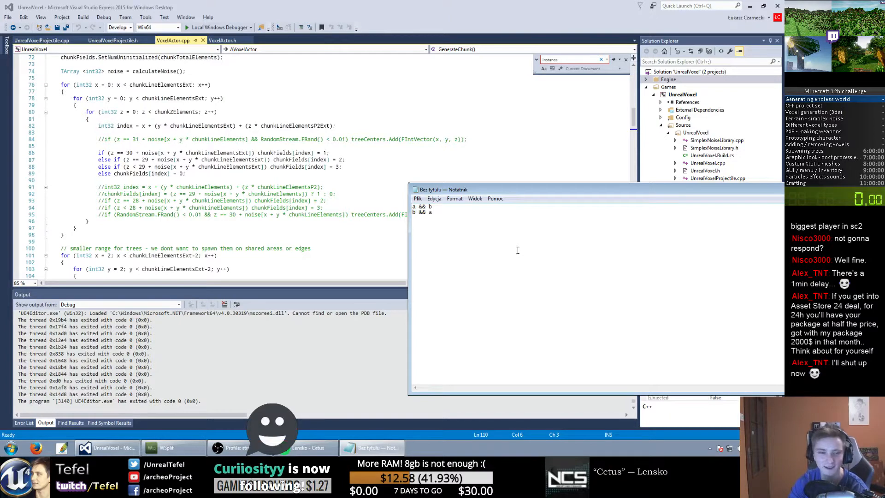
{"action": "key", "text": "End"}
{"action": "key", "text": "shift+Left"}
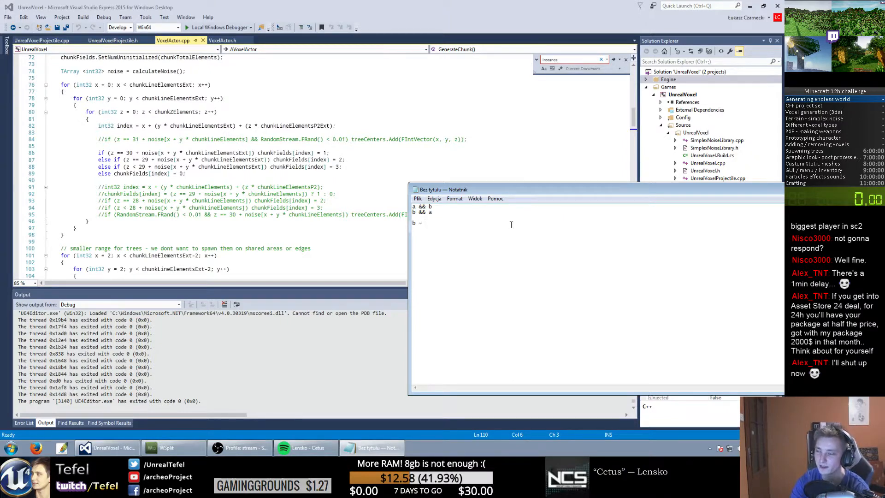
Step: Write the notes "a - noise" and "b = random_stream()" on separate lines below the two conditions
{"action": "type", "text": "ndom()"}
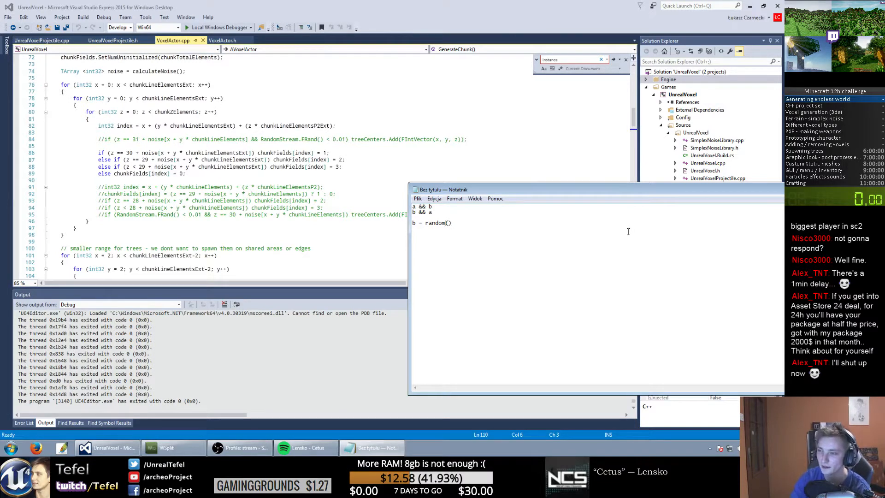
{"action": "key", "text": "Left"}
{"action": "key", "text": "Left"}
{"action": "type", "text": "_strr"}
{"action": "key", "text": "BackSpace"}
{"action": "type", "text": "ea"}
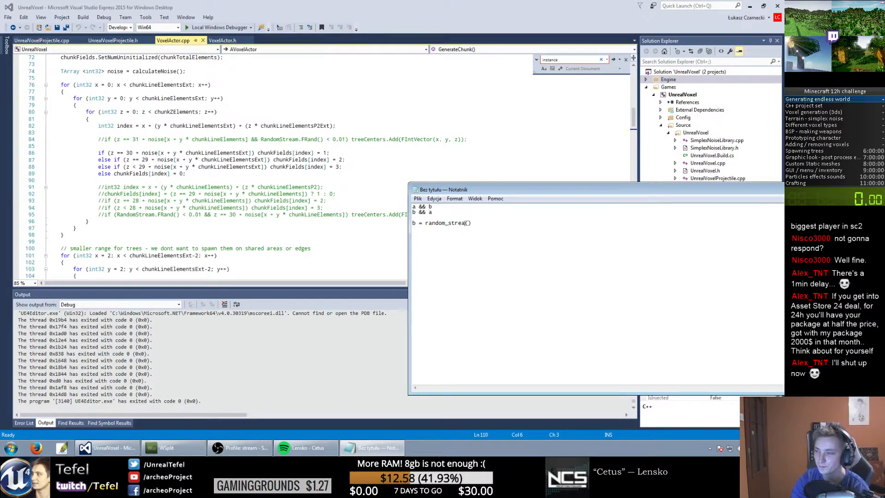
{"action": "type", "text": "m"}
{"action": "key", "text": "Home"}
{"action": "key", "text": "Return"}
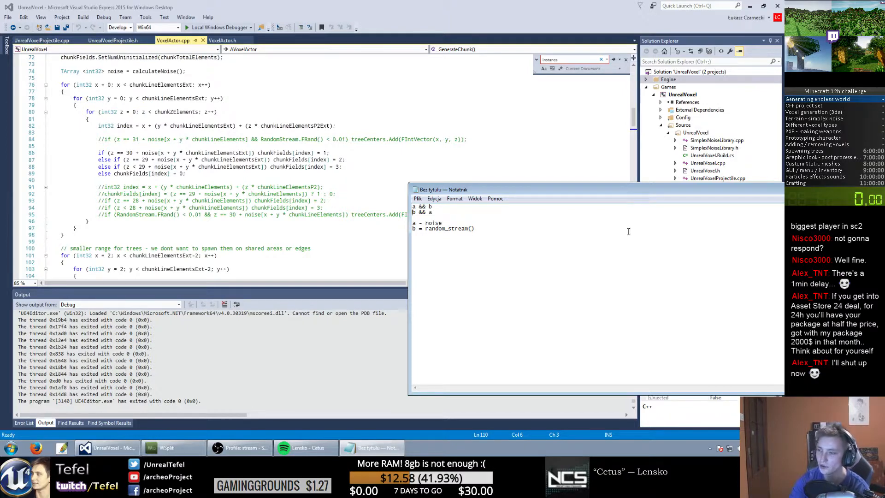
Step: Compare the two noted conditions with the noise and RandomStream checks in the GenerateChunk code of VoxelActor.cpp
{"action": "key", "text": "shift+Down"}
{"action": "key", "text": "shift+Down"}
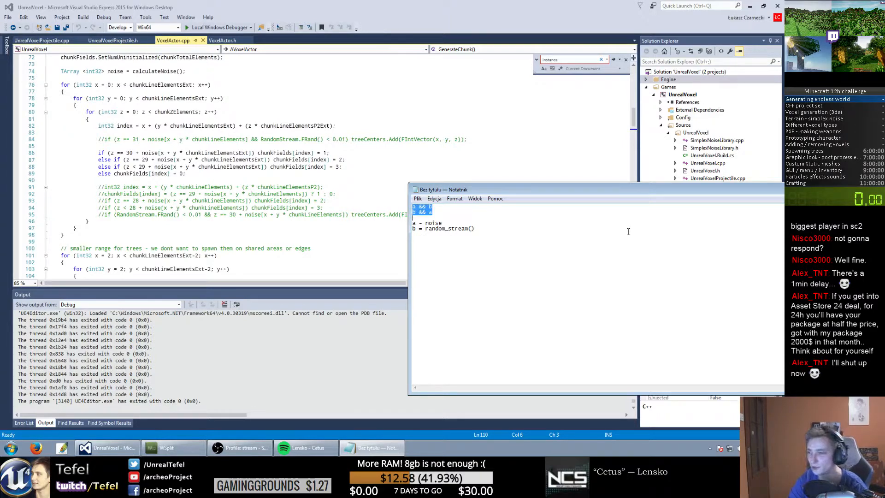
{"action": "left_click", "coordinate": [318, 126]}
{"action": "scroll", "coordinate": [242, 158], "scroll_direction": "up", "scroll_amount": 5}
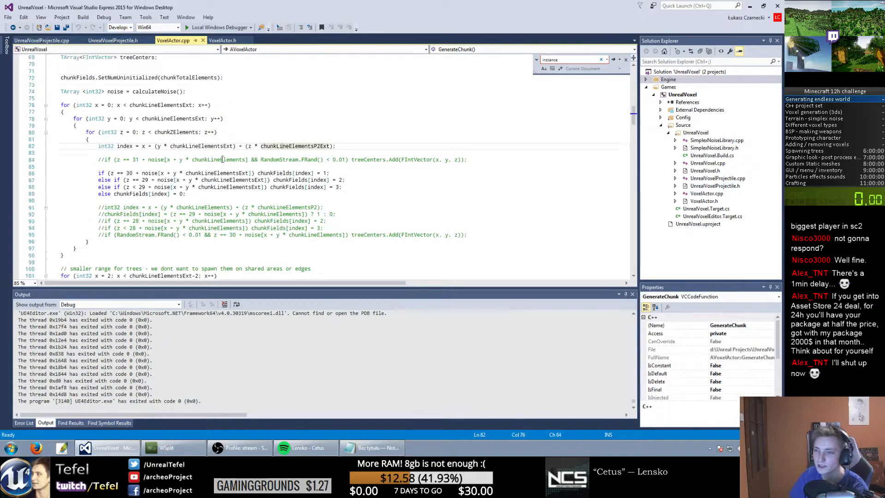
{"action": "left_click", "coordinate": [221, 160]}
{"action": "scroll", "coordinate": [243, 215], "scroll_direction": "down", "scroll_amount": 4}
{"action": "left_click", "coordinate": [373, 447]}
{"action": "left_click", "coordinate": [441, 223]}
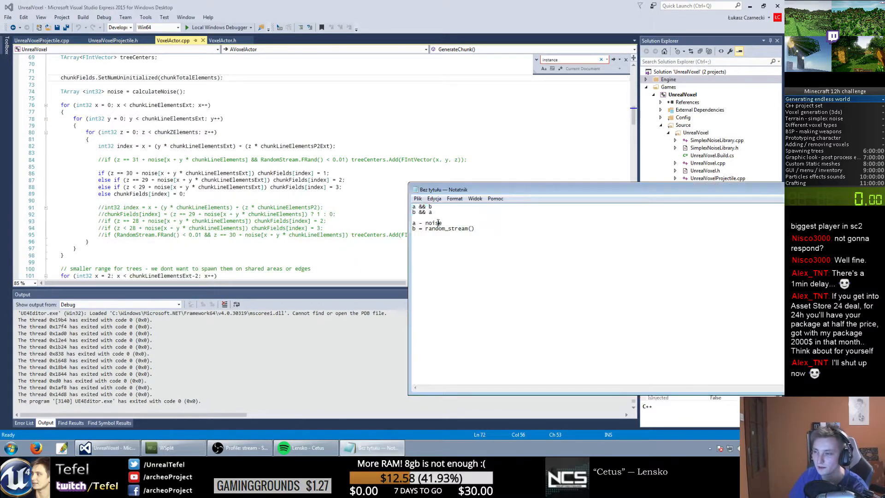
Step: Examine the voxel type conditions in GenerateChunk, highlighting the notes that define b and a for comparison
{"action": "left_click", "coordinate": [242, 179]}
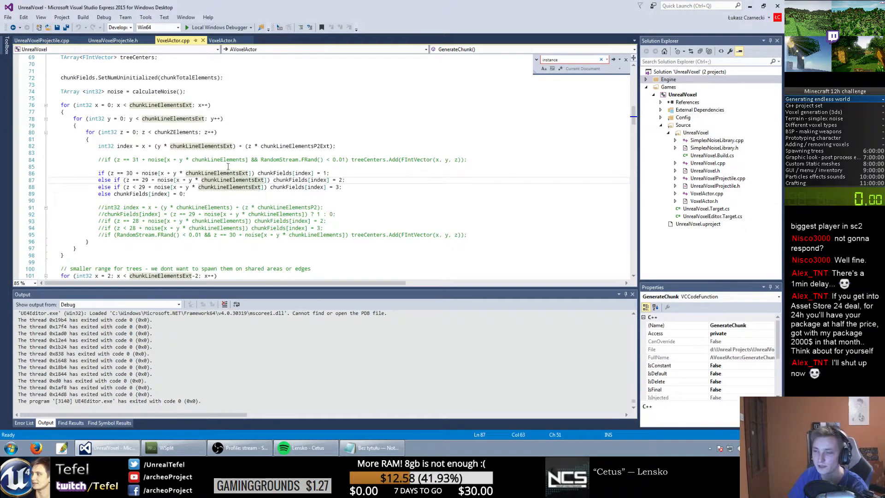
{"action": "left_click", "coordinate": [272, 220]}
{"action": "scroll", "coordinate": [272, 220], "scroll_direction": "down", "scroll_amount": 3}
{"action": "scroll", "coordinate": [272, 221], "scroll_direction": "up", "scroll_amount": 2}
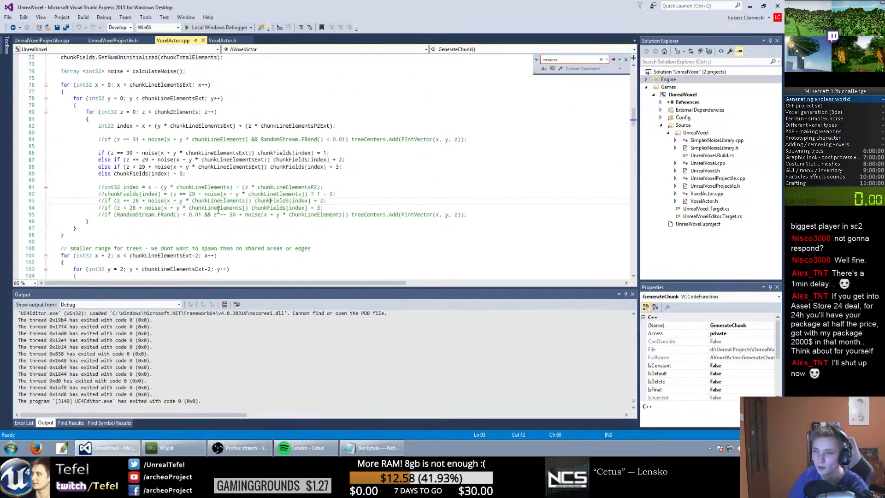
{"action": "left_click", "coordinate": [372, 447]}
{"action": "left_click_drag", "start_coordinate": [476, 228], "coordinate": [410, 229]}
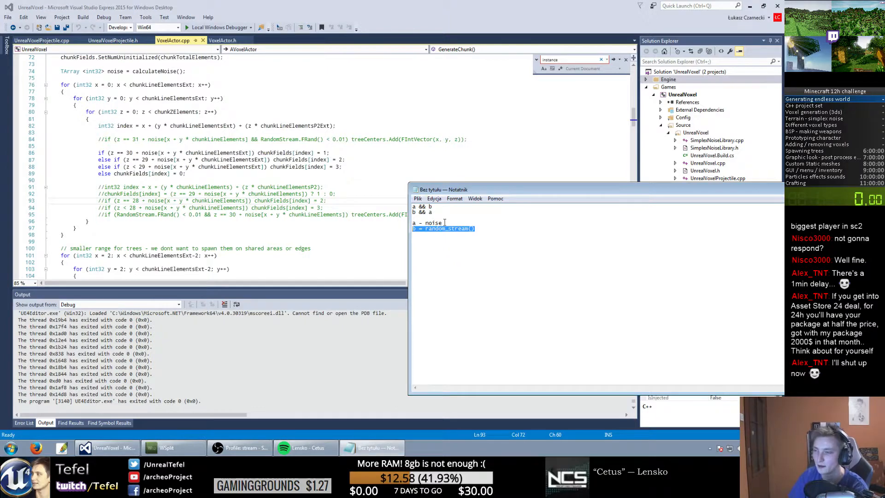
{"action": "left_click_drag", "start_coordinate": [445, 223], "coordinate": [408, 223]}
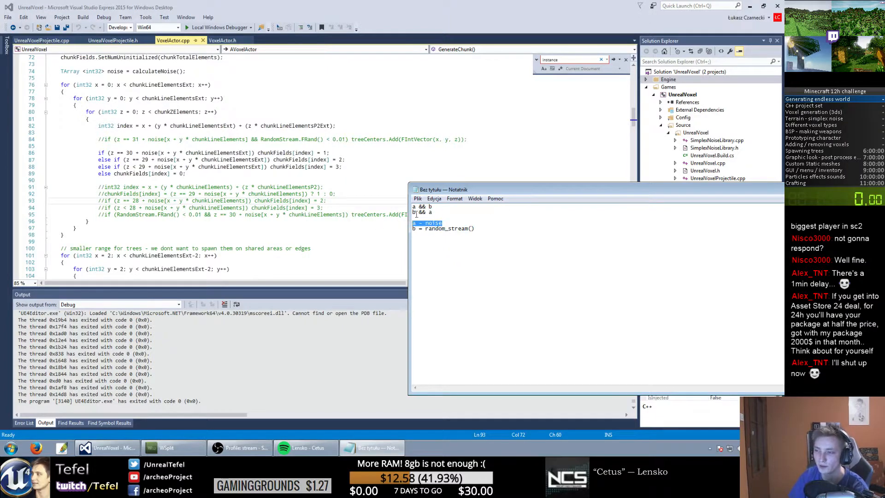
{"action": "left_click", "coordinate": [313, 183]}
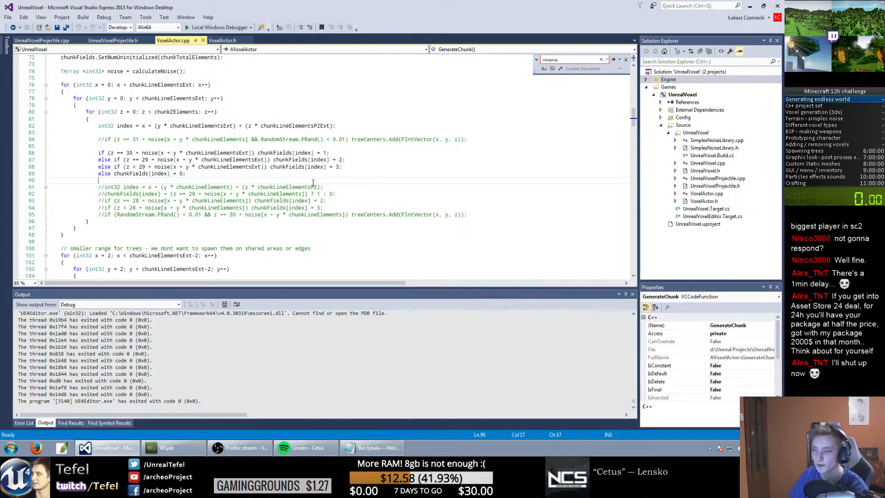
Step: Start the UnrealVoxel project with the local Windows debugger and switch to the Unreal Editor once it has loaded
{"action": "key", "text": "F5"}
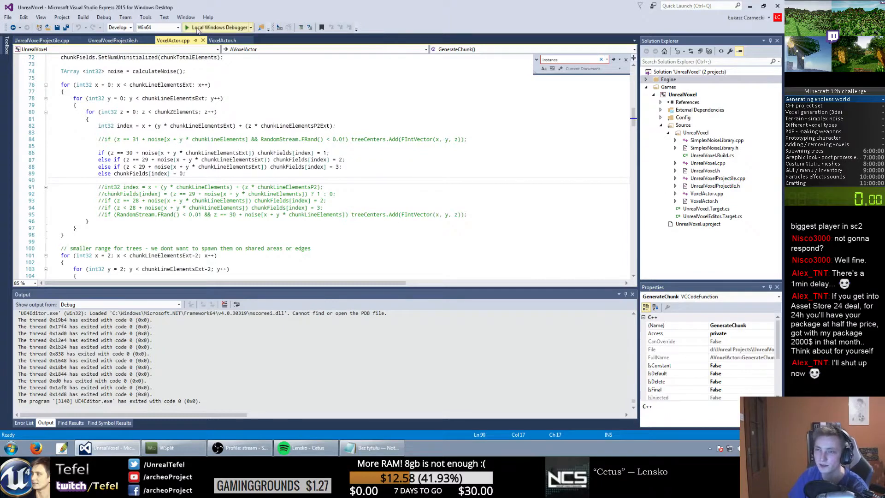
{"action": "key", "text": "Return"}
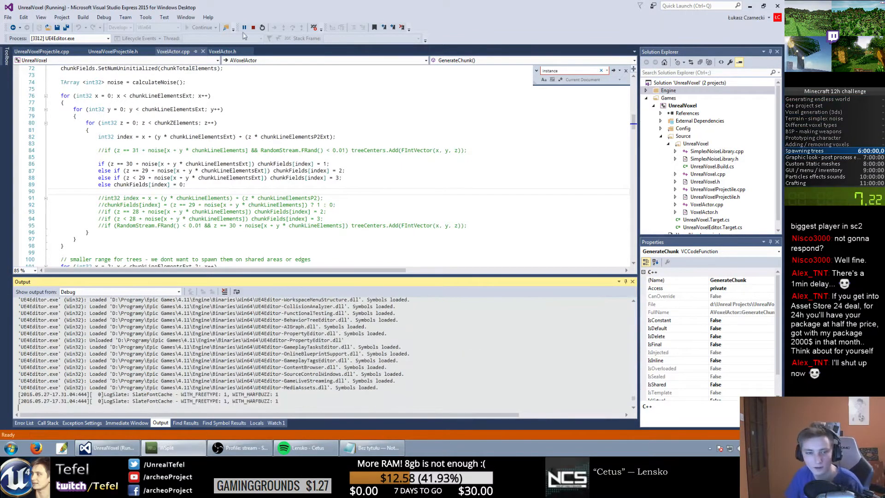
{"action": "left_click", "coordinate": [355, 178]}
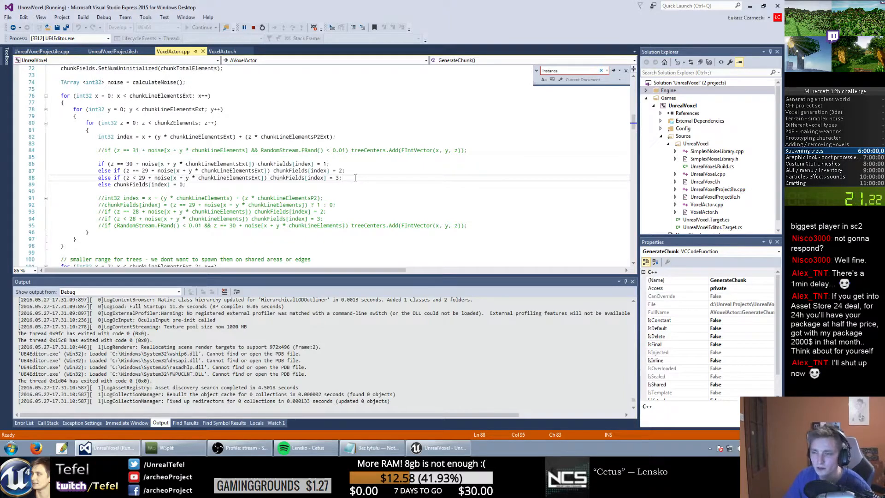
{"action": "left_click", "coordinate": [443, 448]}
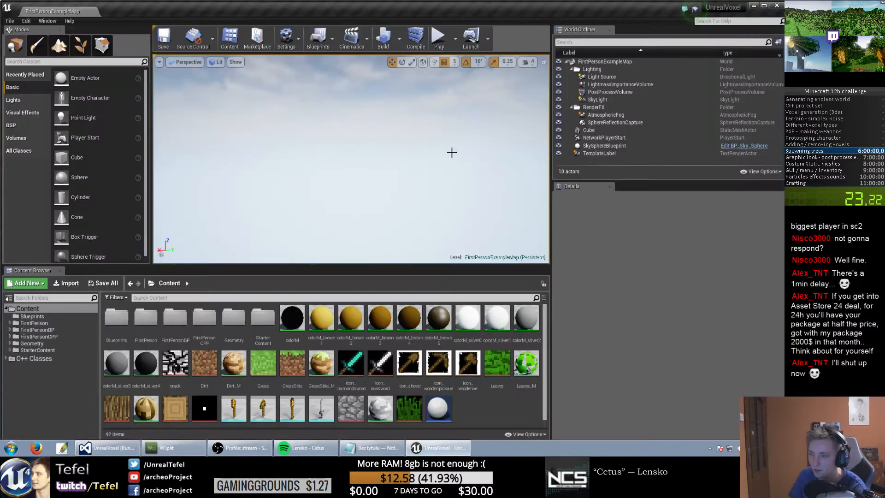
Step: Play the level in the full-screen viewport and fly over the generated voxel terrain to examine the tree distribution
{"action": "right_click_drag", "start_coordinate": [451, 152], "coordinate": [380, 220]}
{"action": "left_click", "coordinate": [434, 32]}
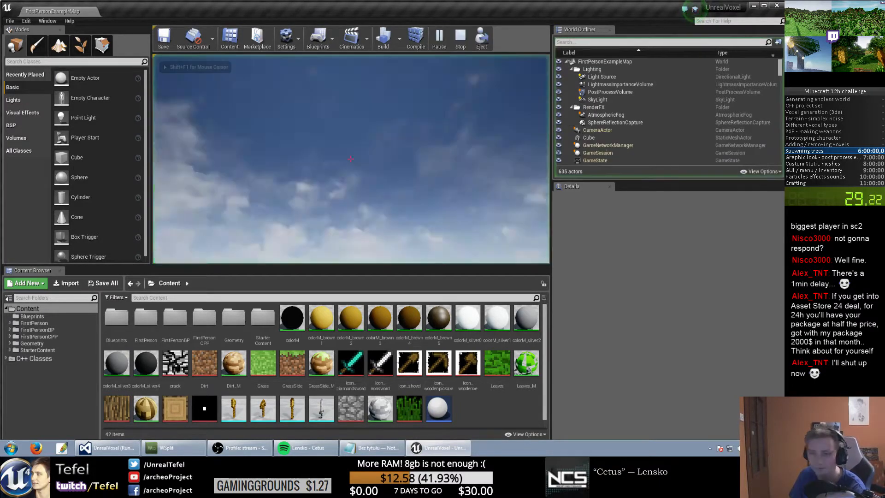
{"action": "key", "text": "shift+F1"}
{"action": "key", "text": "F11"}
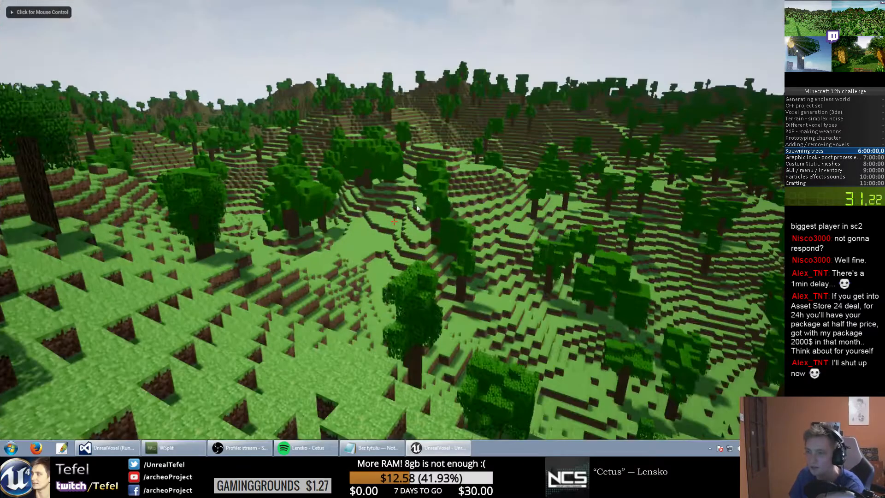
{"action": "left_click", "coordinate": [405, 204]}
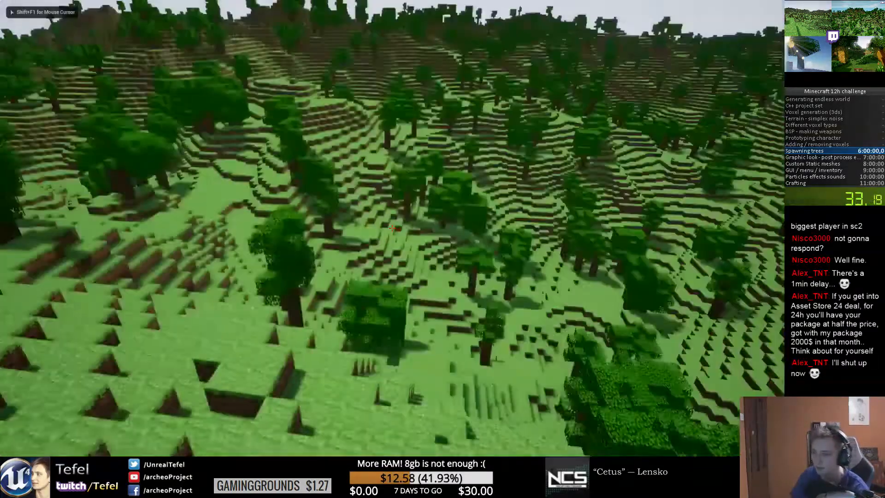
{"action": "key", "text": "w"}
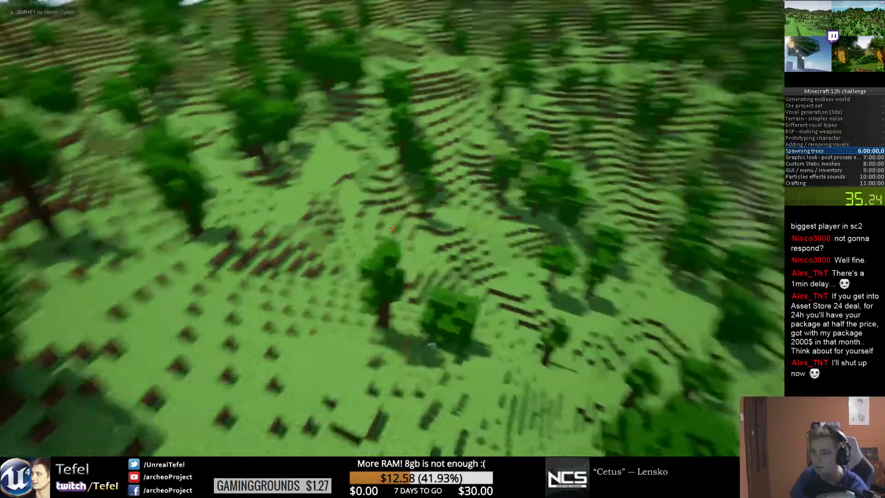
{"action": "key", "text": "w"}
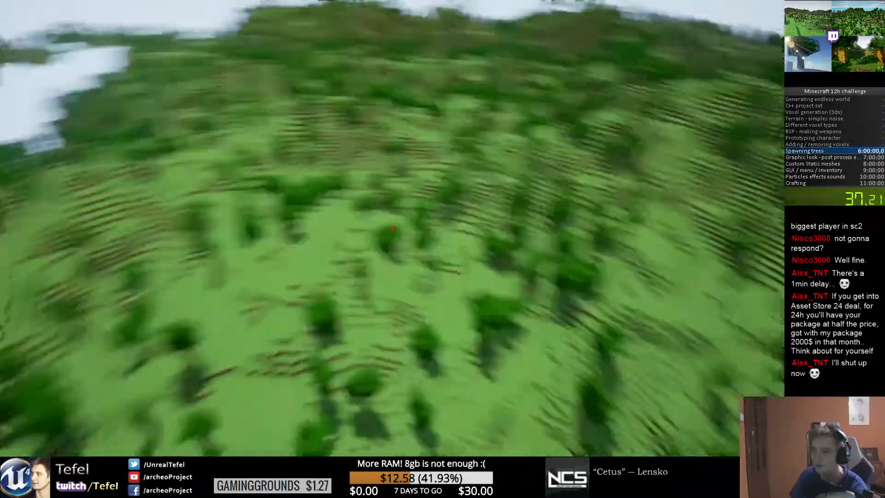
{"action": "key", "text": "w"}
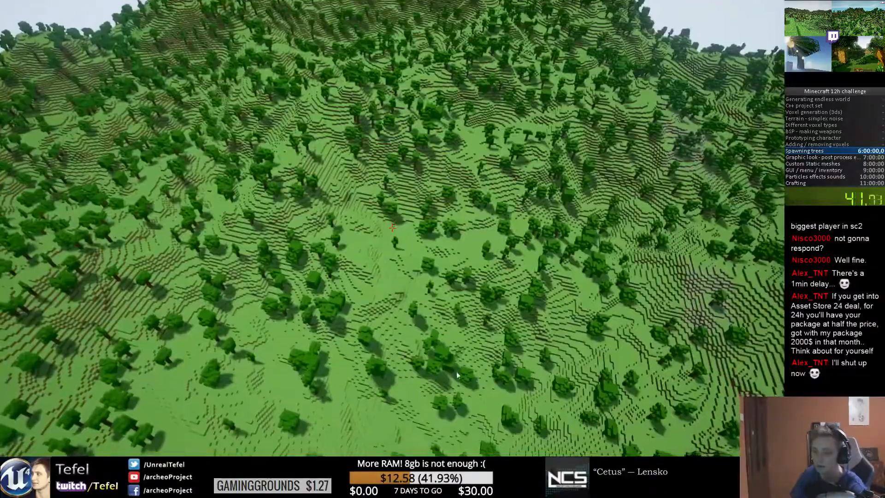
Step: Detach the camera from the player, select a terrain chunk and inspect its outline and trees from several angles
{"action": "key", "text": "F8"}
{"action": "key", "text": "w"}
{"action": "right_click_drag", "start_coordinate": [457, 375], "coordinate": [415, 400]}
{"action": "key", "text": "w"}
{"action": "key", "text": "s"}
{"action": "left_click", "coordinate": [364, 253]}
{"action": "right_click_drag", "start_coordinate": [364, 253], "coordinate": [308, 255]}
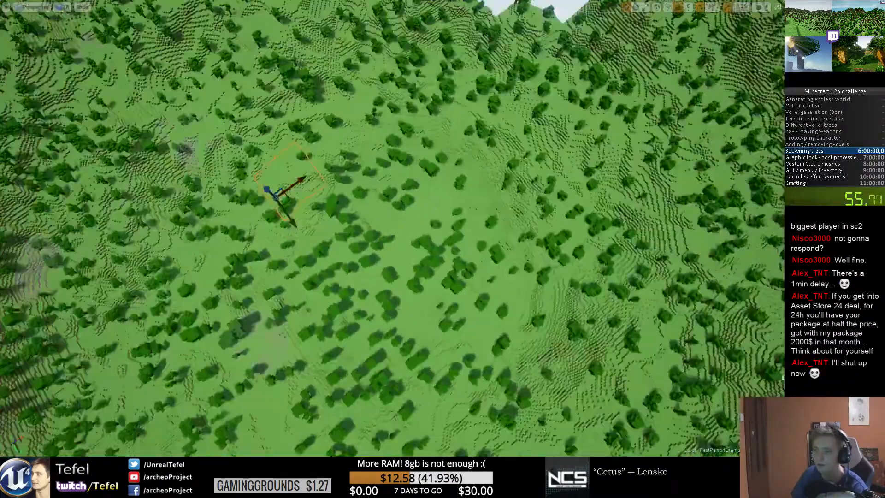
{"action": "right_click_drag", "start_coordinate": [392, 228], "coordinate": [318, 222]}
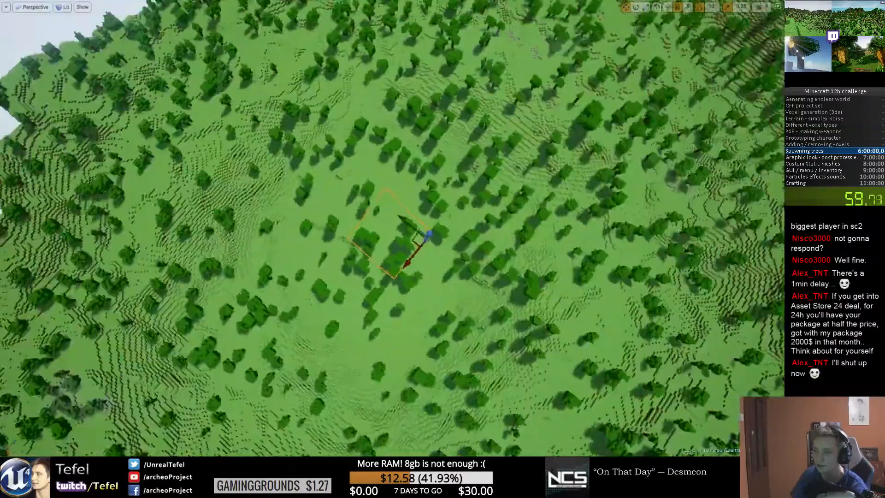
{"action": "right_click_drag", "start_coordinate": [391, 228], "coordinate": [341, 219]}
{"action": "right_click_drag", "start_coordinate": [392, 228], "coordinate": [442, 226]}
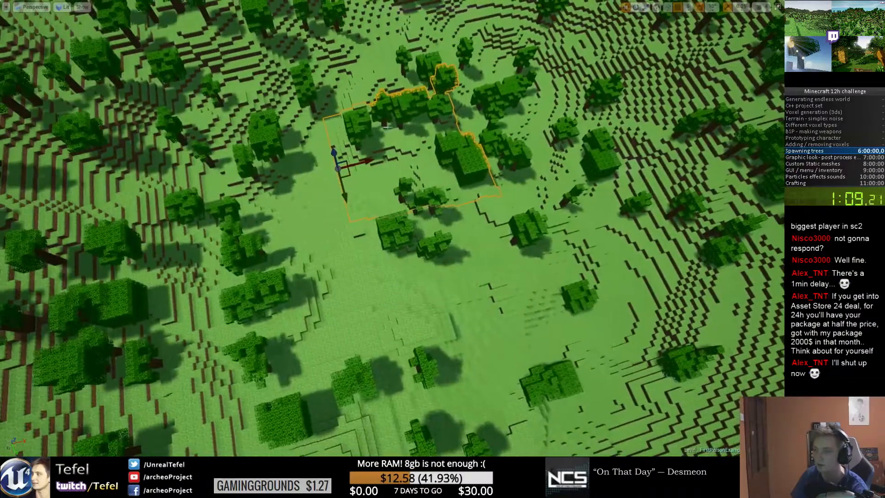
Step: Select another terrain chunk, examine the trees on and around it from above, and leave the full-screen view
{"action": "left_click", "coordinate": [355, 305]}
{"action": "right_click_drag", "start_coordinate": [355, 306], "coordinate": [335, 302]}
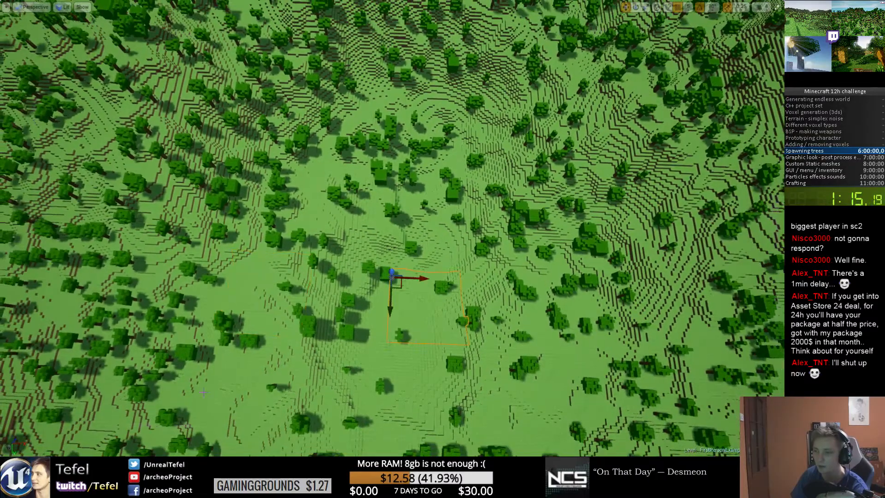
{"action": "right_click_drag", "start_coordinate": [527, 189], "coordinate": [543, 205]}
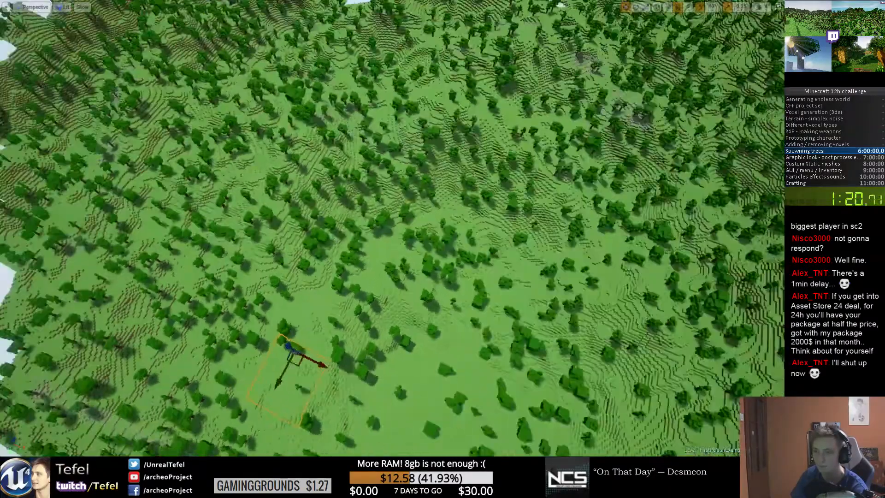
{"action": "right_click_drag", "start_coordinate": [543, 205], "coordinate": [498, 171]}
{"action": "key", "text": "F11"}
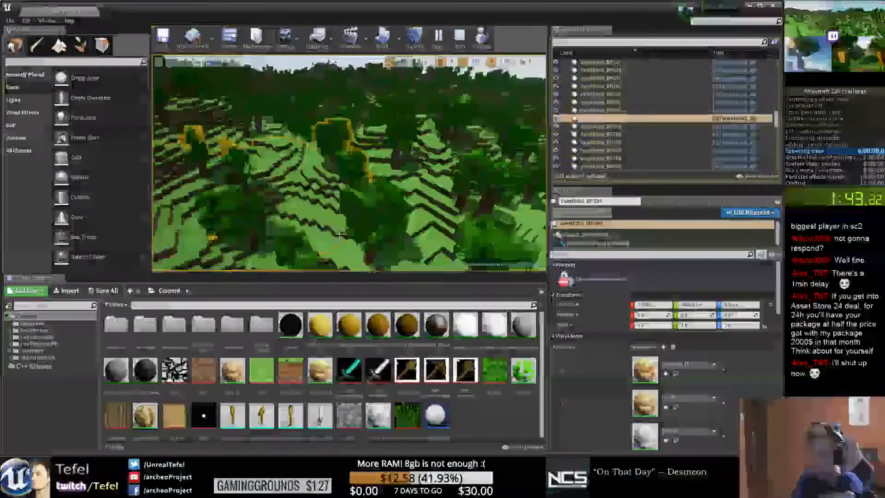
Step: Open the Windows calculator, multiply 5 * 5 * 5 and raise 2 to the power of 125
{"action": "key", "text": "alt+Tab"}
{"action": "left_click", "coordinate": [12, 447]}
{"action": "type", "text": "calc"}
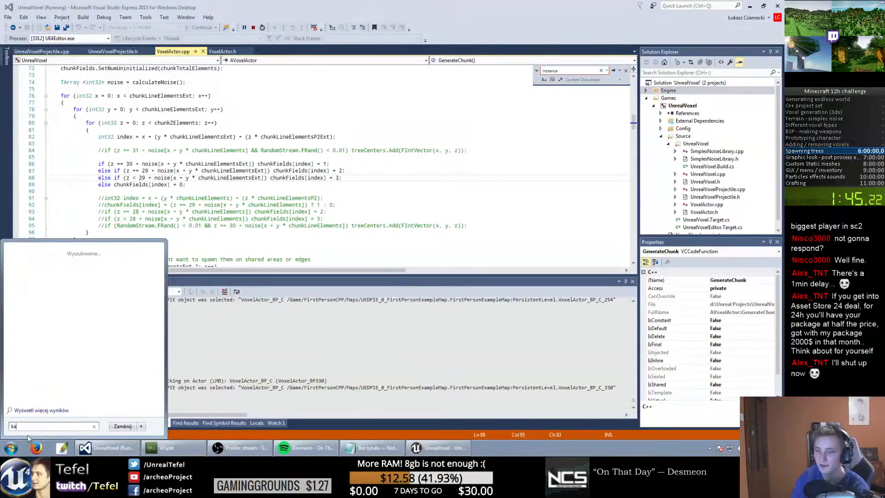
{"action": "key", "text": "Return"}
{"action": "type", "text": "5 * 5 * 5 *"}
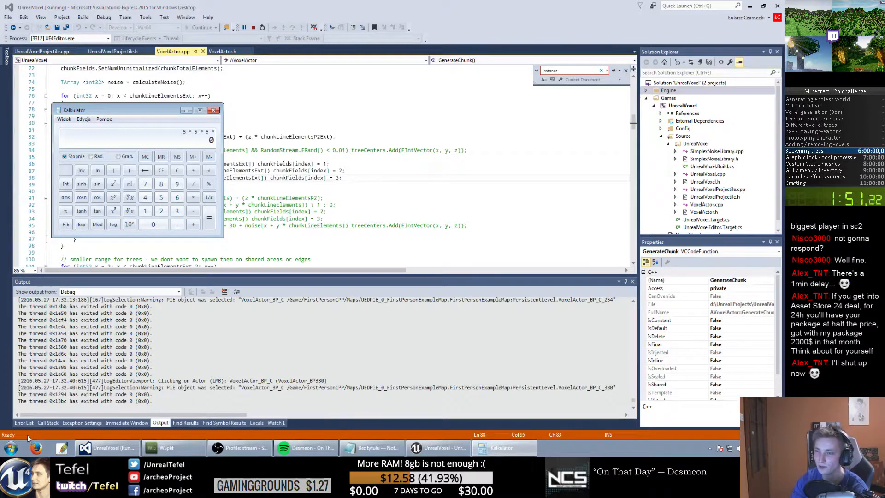
{"action": "type", "text": "5"}
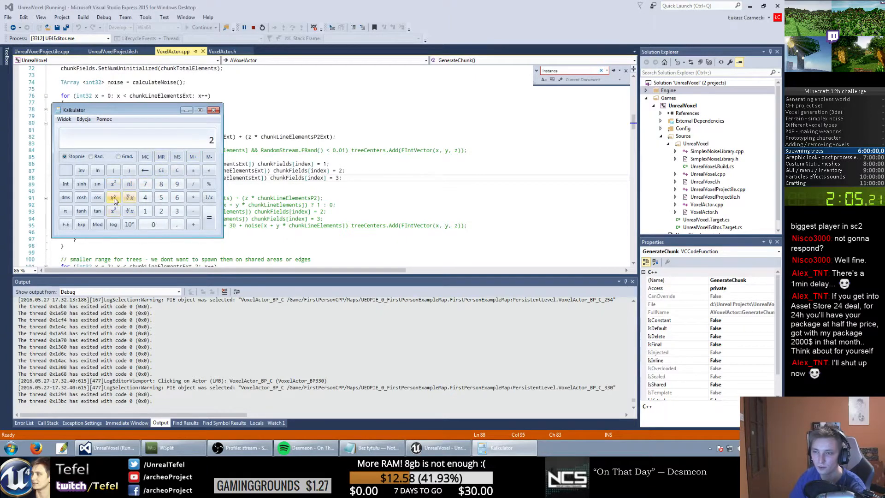
{"action": "key", "text": "Return"}
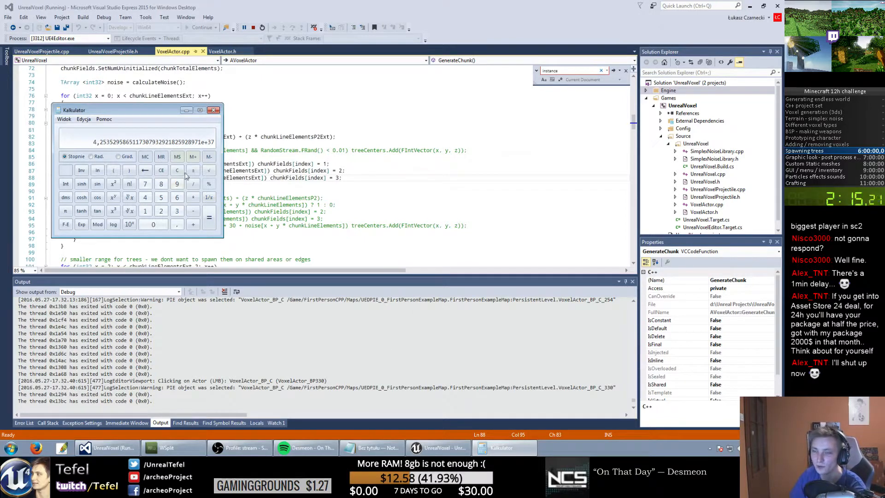
Step: Write 2^125 in a blank Notepad document, discard the document and close the calculator
{"action": "left_click", "coordinate": [9, 448]}
{"action": "left_click", "coordinate": [59, 264]}
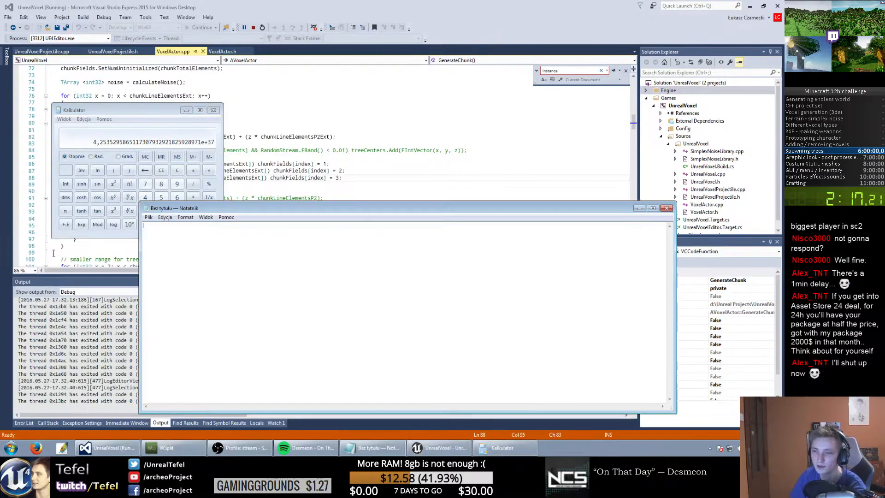
{"action": "type", "text": "125"}
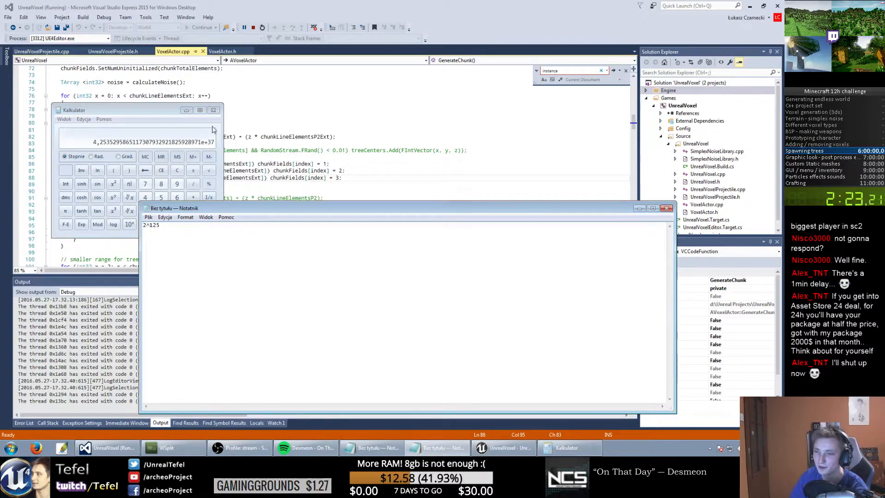
{"action": "left_click", "coordinate": [666, 208]}
{"action": "left_click", "coordinate": [405, 227]}
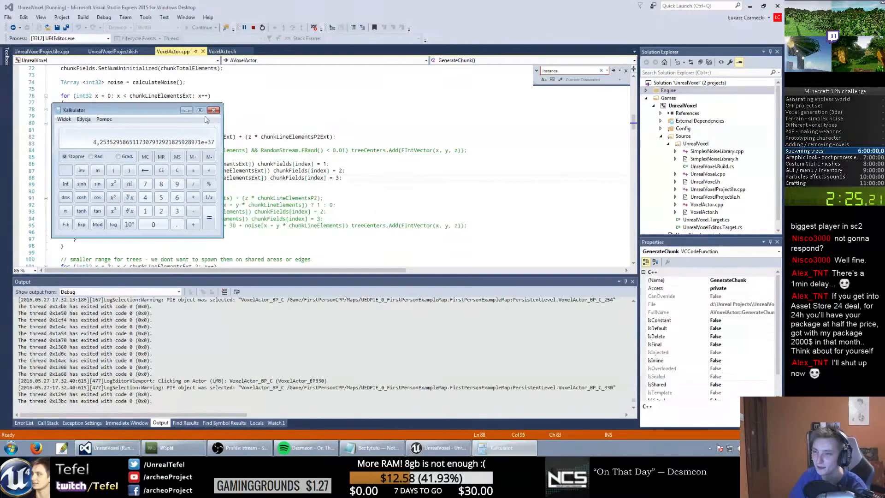
{"action": "left_click", "coordinate": [213, 111]}
Step: Switch to the Unreal Editor, possess the player and examine the tree-covered terrain in the full-screen viewport and from a detached camera
{"action": "left_click", "coordinate": [444, 447]}
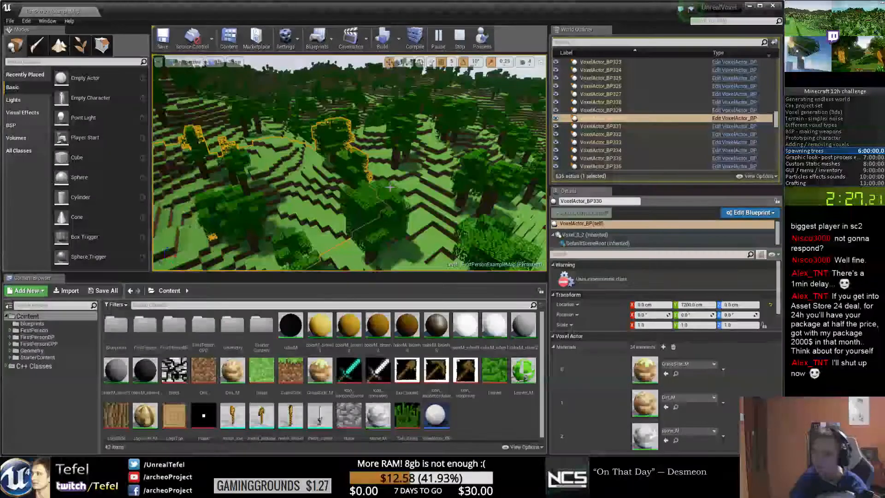
{"action": "left_click", "coordinate": [392, 162]}
{"action": "key", "text": "F8"}
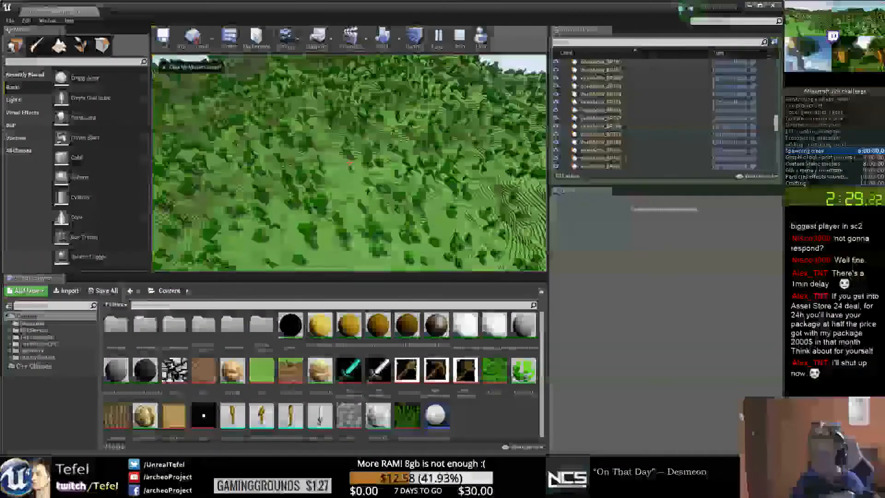
{"action": "key", "text": "F11"}
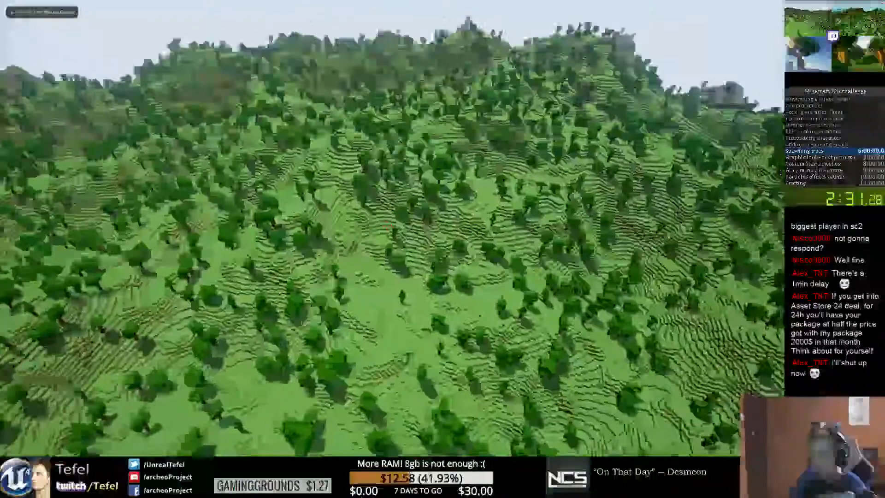
{"action": "key", "text": "F8"}
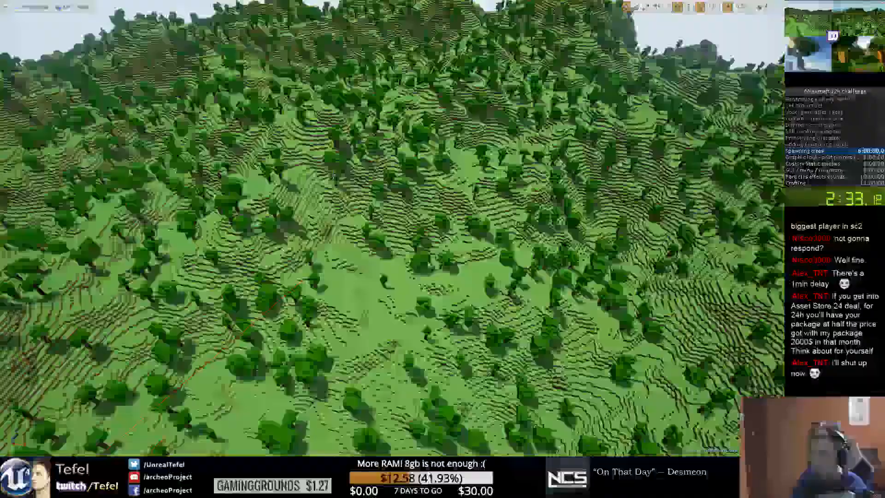
{"action": "key", "text": "F8"}
{"action": "key", "text": "F11"}
{"action": "key", "text": "F8"}
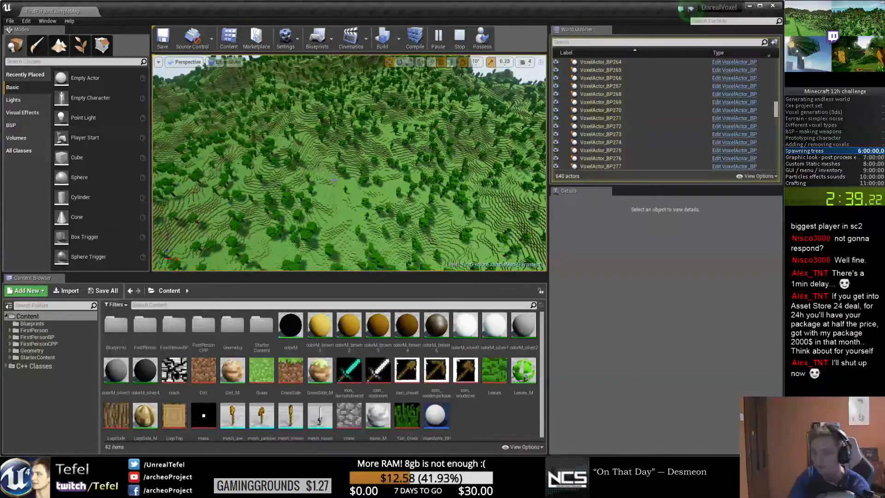
Step: Possess the player again, fly forward over the voxel terrain and end the play session
{"action": "key", "text": "shift+F11"}
{"action": "left_click", "coordinate": [482, 38]}
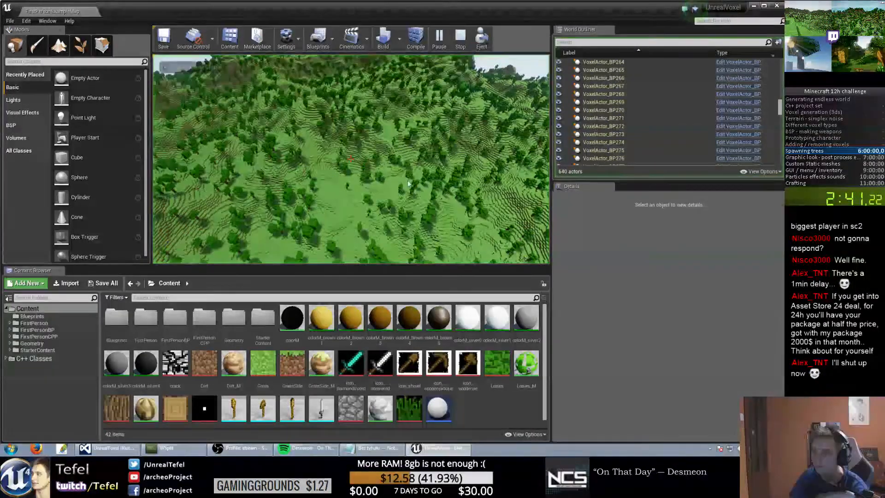
{"action": "key", "text": "w"}
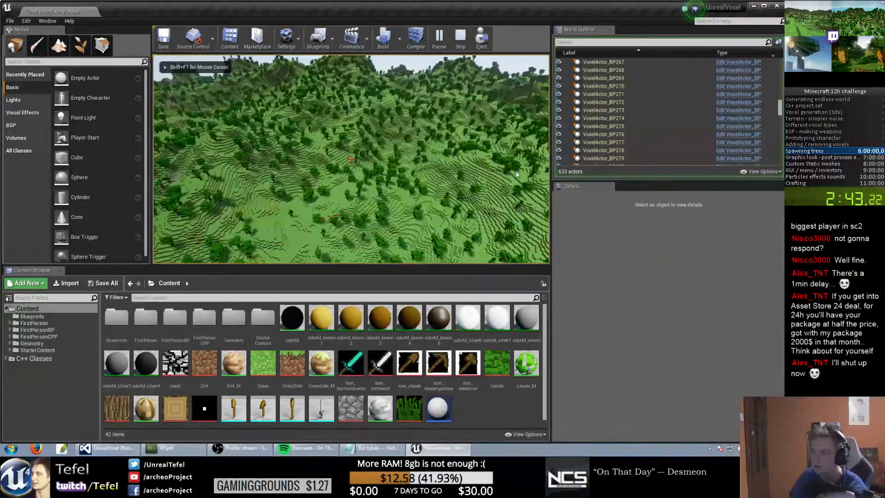
{"action": "key", "text": "Escape"}
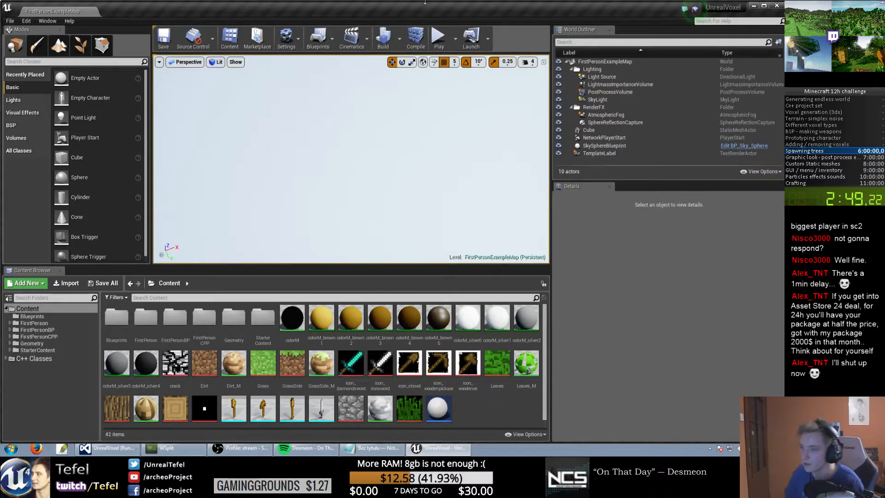
Step: Set the project game mode's pawn class to FirstPersonCharacter2, play the level briefly and stop it
{"action": "left_click", "coordinate": [319, 40]}
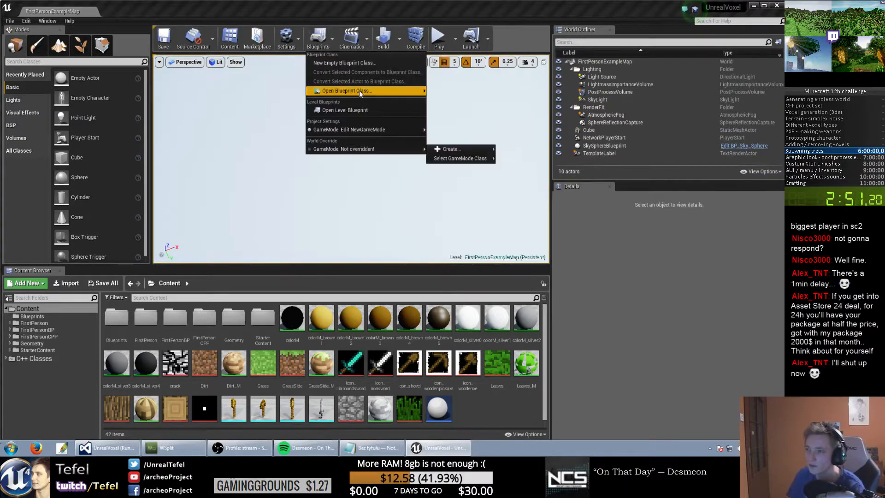
{"action": "mouse_move", "coordinate": [358, 91]}
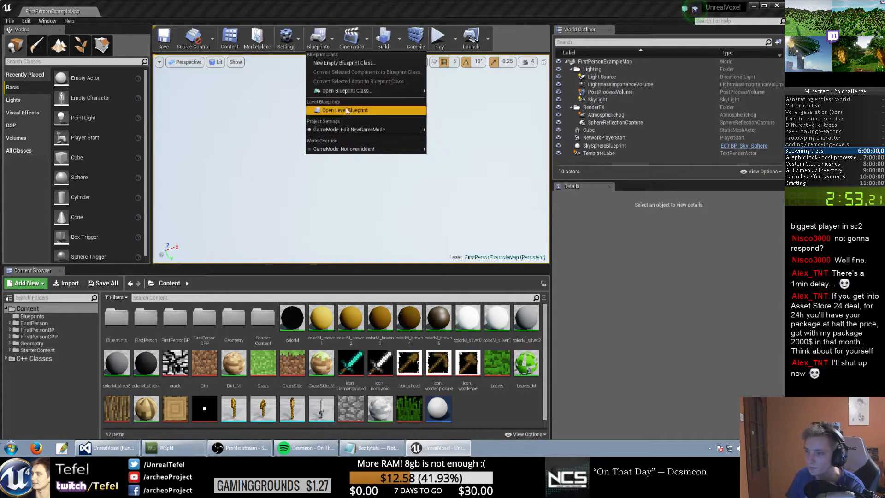
{"action": "mouse_move", "coordinate": [364, 130]}
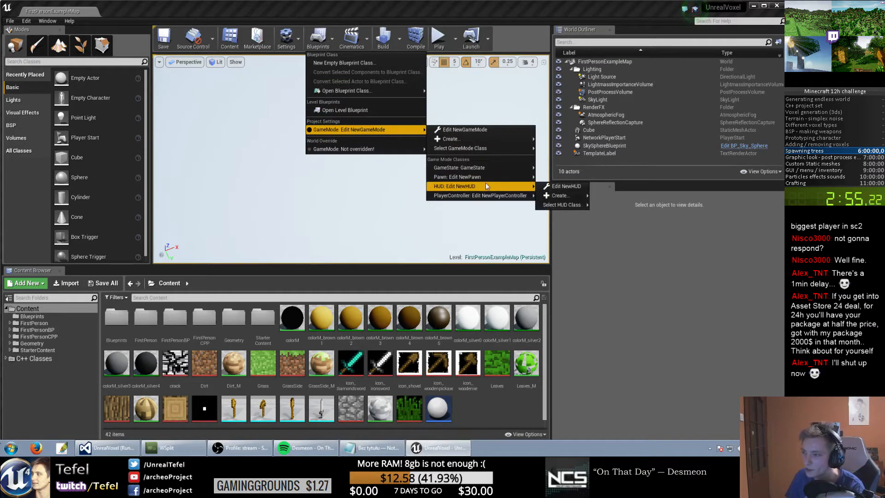
{"action": "mouse_move", "coordinate": [484, 177]}
{"action": "mouse_move", "coordinate": [562, 185]}
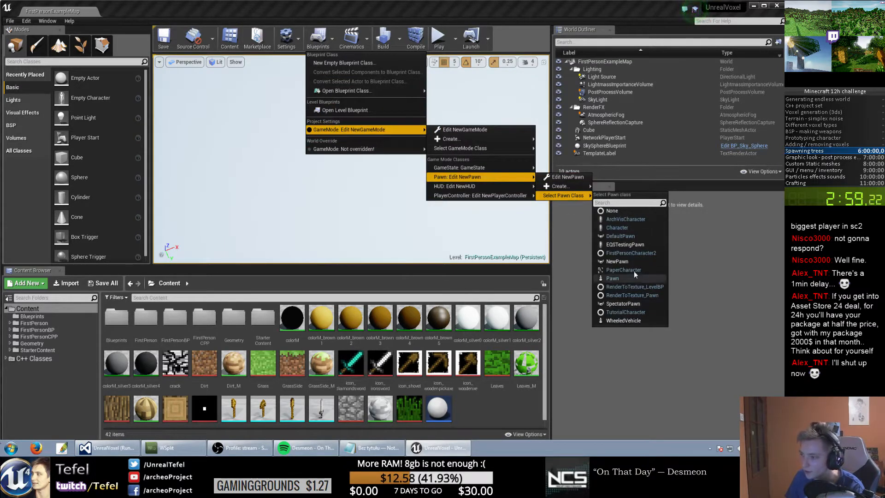
{"action": "left_click", "coordinate": [624, 254]}
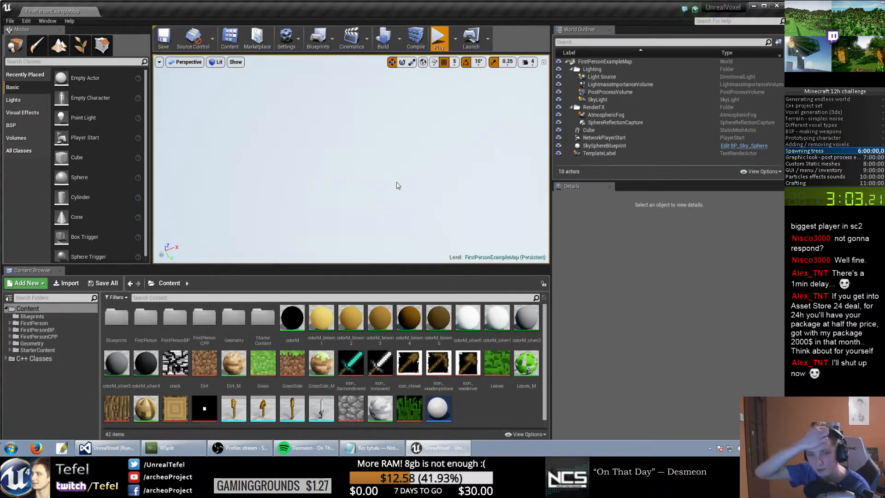
{"action": "left_click", "coordinate": [439, 40]}
{"action": "key", "text": "Escape"}
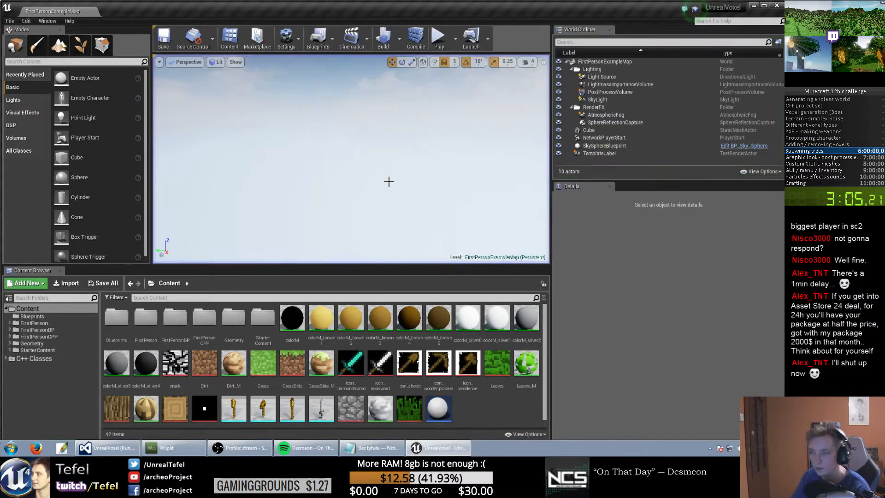
Step: In VoxelActor.cpp, toggle the final Boolean argument of the CreateMeshSection call in UpdateMesh and save the file
{"action": "left_click", "coordinate": [115, 448]}
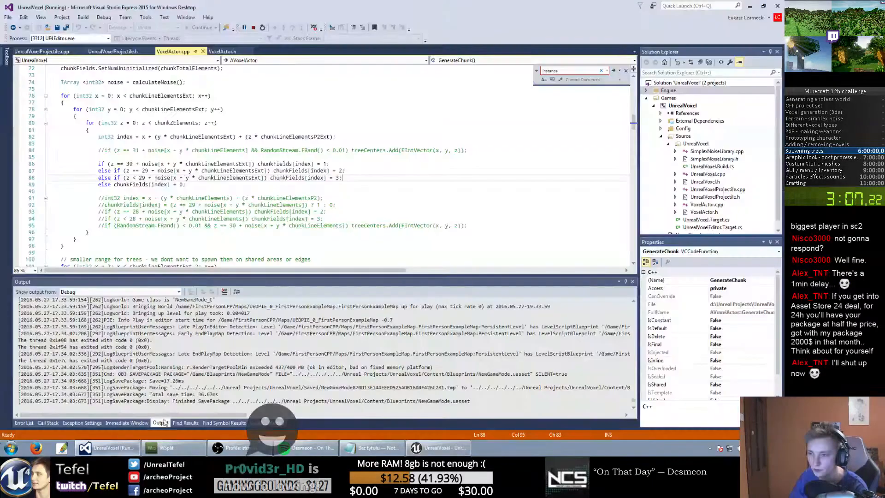
{"action": "scroll", "coordinate": [395, 195], "scroll_direction": "down", "scroll_amount": 20}
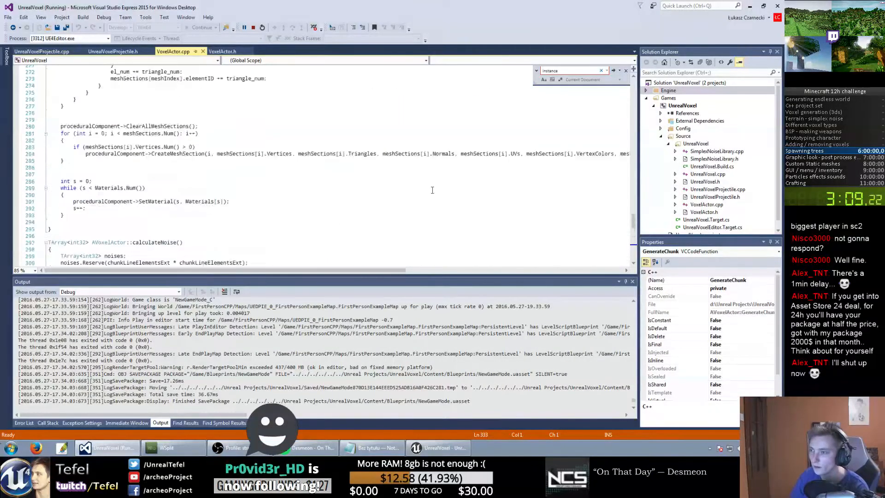
{"action": "scroll", "coordinate": [326, 115], "scroll_direction": "up", "scroll_amount": 6}
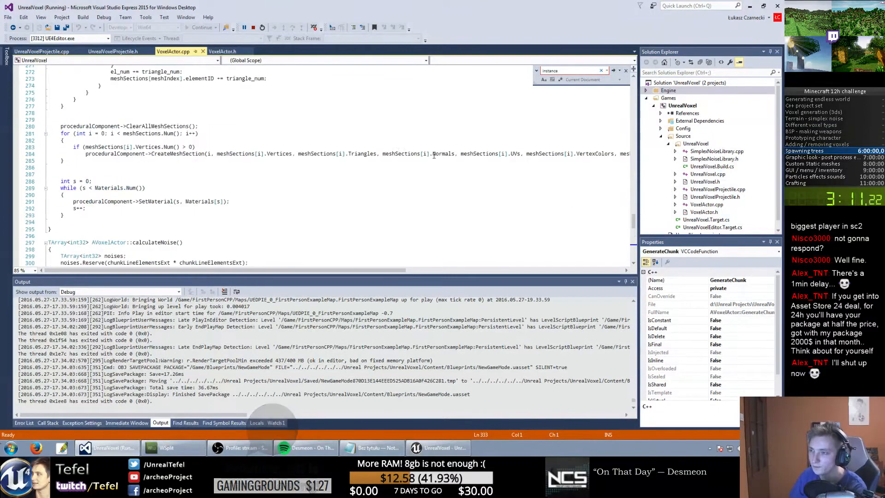
{"action": "left_click", "coordinate": [524, 158]}
{"action": "key", "text": "End"}
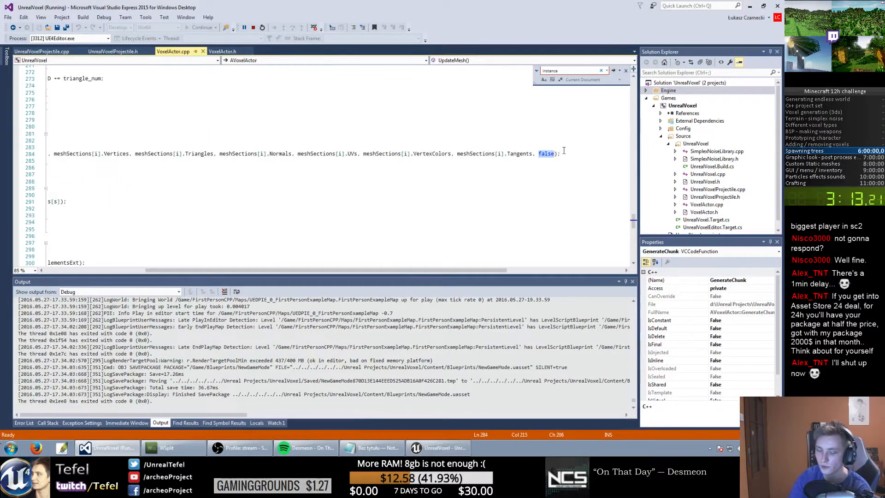
{"action": "left_click", "coordinate": [439, 196]}
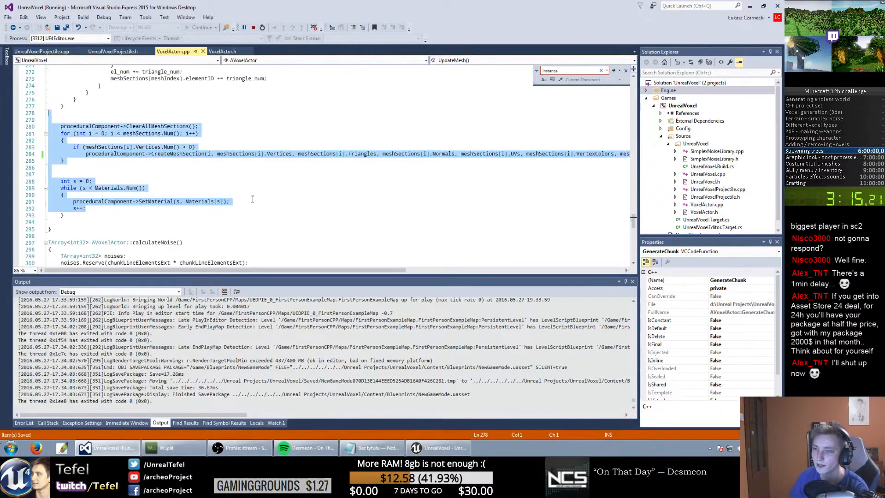
Step: Return to the Unreal Editor and open the mesh_axe static mesh from the project's Content folder
{"action": "left_click", "coordinate": [435, 447]}
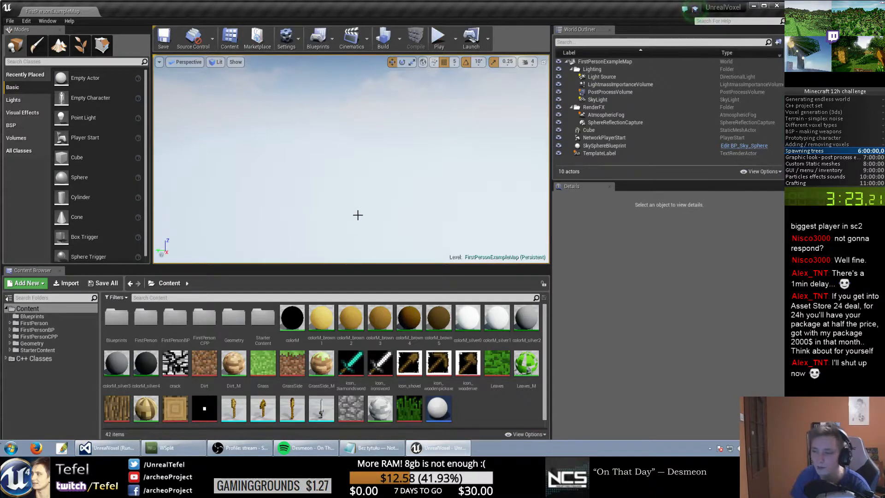
{"action": "scroll", "coordinate": [323, 368], "scroll_direction": "down", "scroll_amount": 1}
{"action": "left_click", "coordinate": [263, 401]}
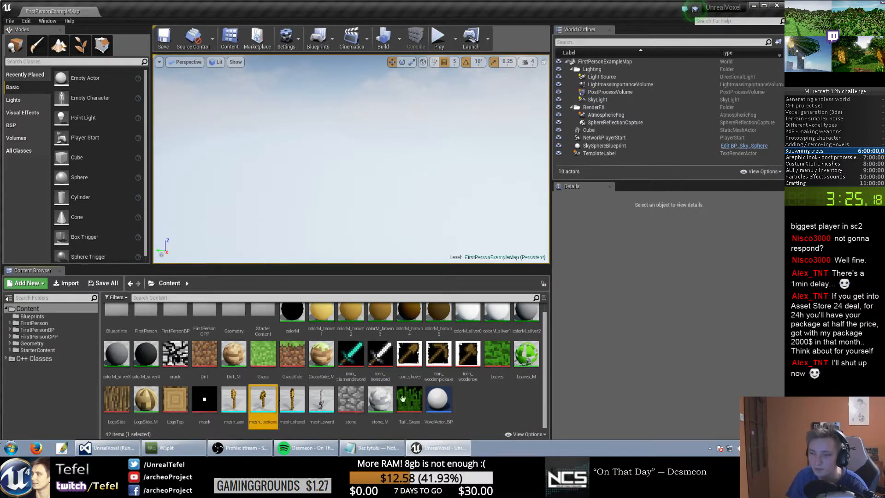
{"action": "left_click", "coordinate": [235, 402]}
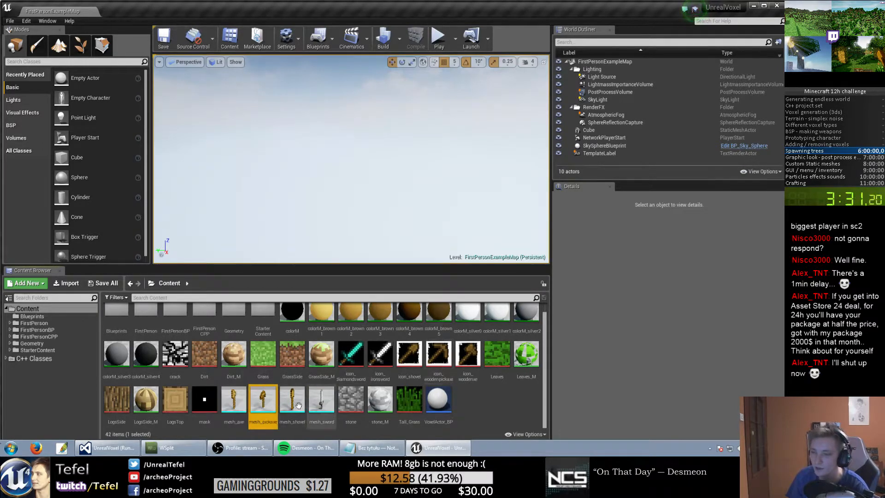
{"action": "double_click", "coordinate": [234, 402]}
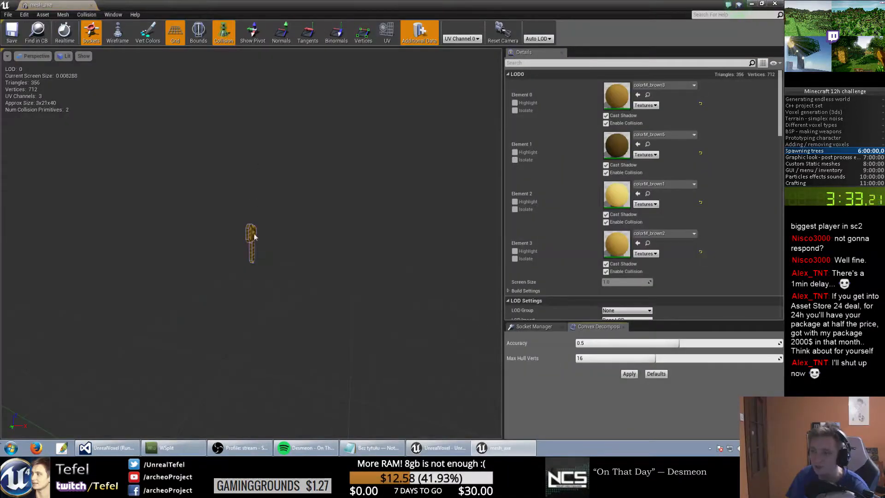
Step: Examine the axe mesh and its convex collision hulls from both sides, and close its editor
{"action": "right_click_drag", "start_coordinate": [253, 234], "coordinate": [304, 228]}
{"action": "key", "text": "w"}
{"action": "key", "text": "s"}
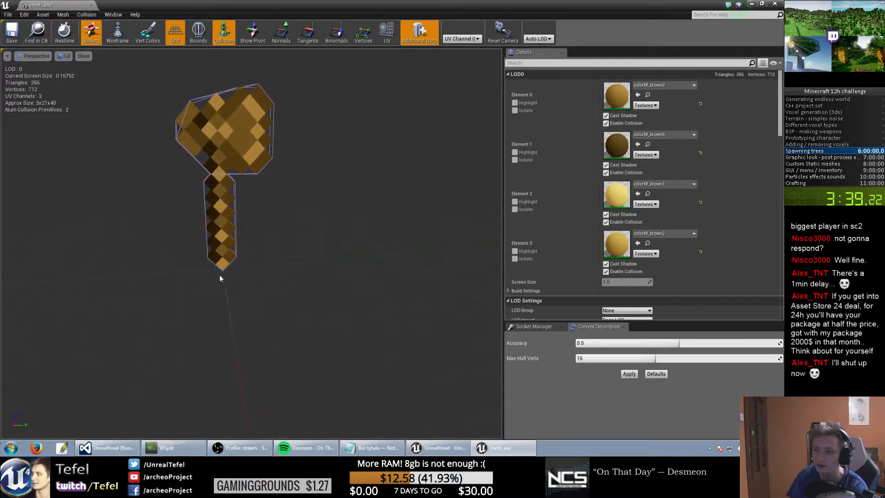
{"action": "key", "text": "w"}
{"action": "right_click_drag", "start_coordinate": [219, 274], "coordinate": [186, 269]}
{"action": "key", "text": "s"}
{"action": "right_click_drag", "start_coordinate": [246, 279], "coordinate": [253, 266]}
{"action": "key", "text": "s"}
{"action": "key", "text": "w"}
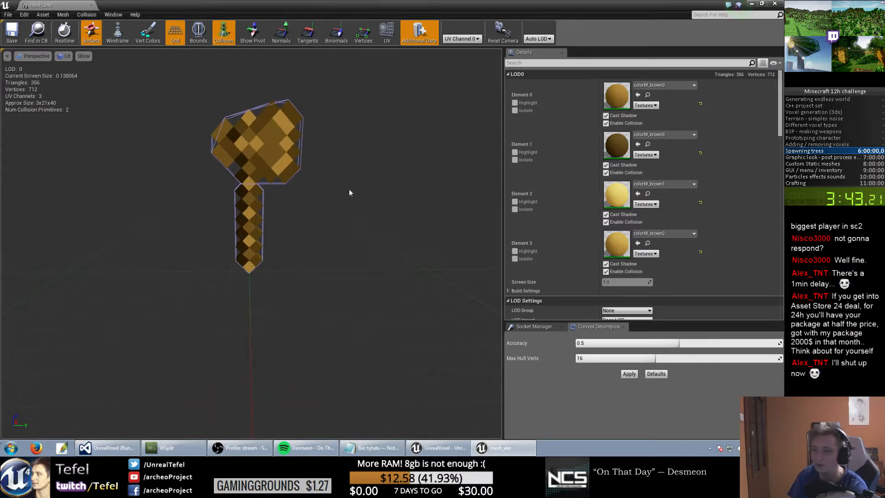
{"action": "left_click_drag", "start_coordinate": [367, 131], "coordinate": [290, 153]}
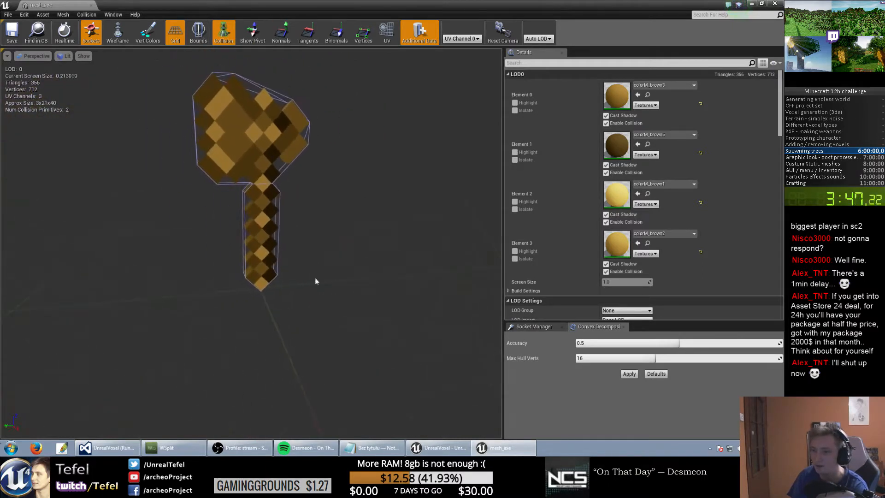
{"action": "left_click", "coordinate": [775, 4]}
Step: Open the mesh_pickaxe static mesh, examine its shape against its collision hull and close its editor
{"action": "double_click", "coordinate": [260, 405]}
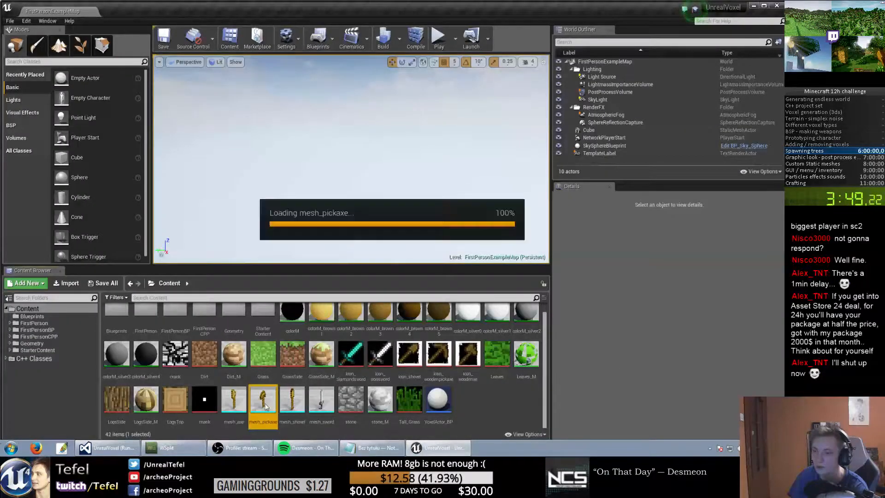
{"action": "right_click_drag", "start_coordinate": [247, 249], "coordinate": [138, 239]}
{"action": "left_click", "coordinate": [775, 3]}
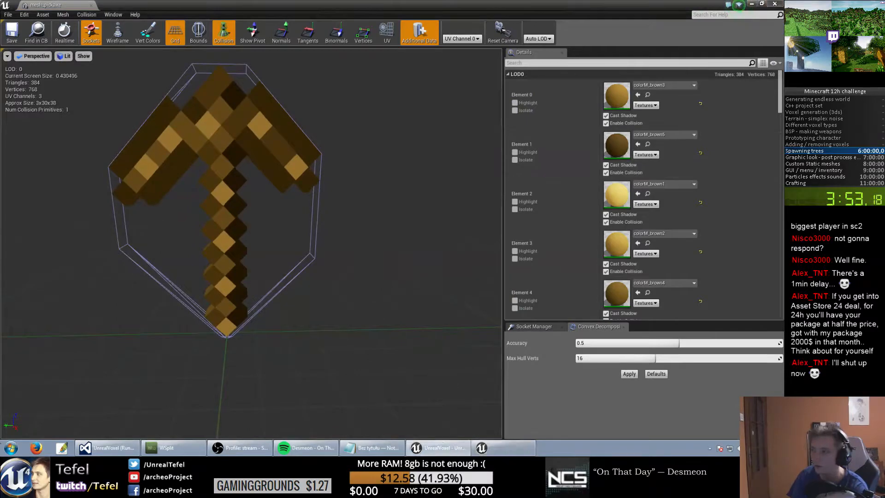
Step: Open the mesh_shovel static mesh, select its upper collision hull, review the Auto Convex Collision option and close the mesh editor
{"action": "double_click", "coordinate": [290, 399]}
{"action": "right_click_drag", "start_coordinate": [259, 239], "coordinate": [97, 236]}
{"action": "right_click_drag", "start_coordinate": [261, 171], "coordinate": [258, 170]}
{"action": "left_click", "coordinate": [256, 174]}
{"action": "scroll", "coordinate": [261, 194], "scroll_direction": "down", "scroll_amount": 5}
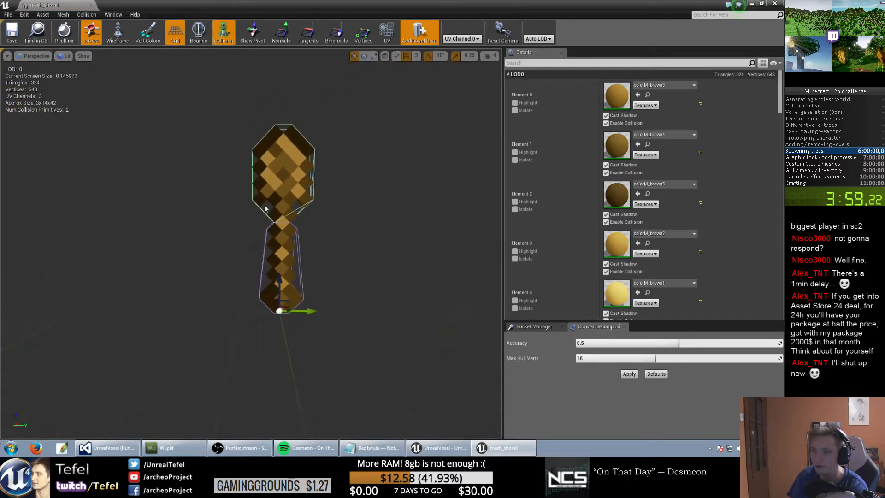
{"action": "left_click", "coordinate": [86, 15]}
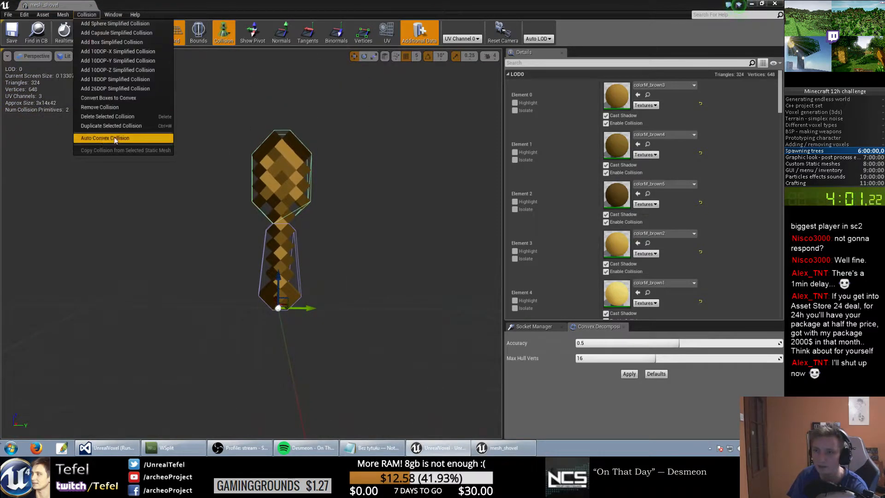
{"action": "left_click", "coordinate": [143, 272]}
{"action": "left_click", "coordinate": [775, 4]}
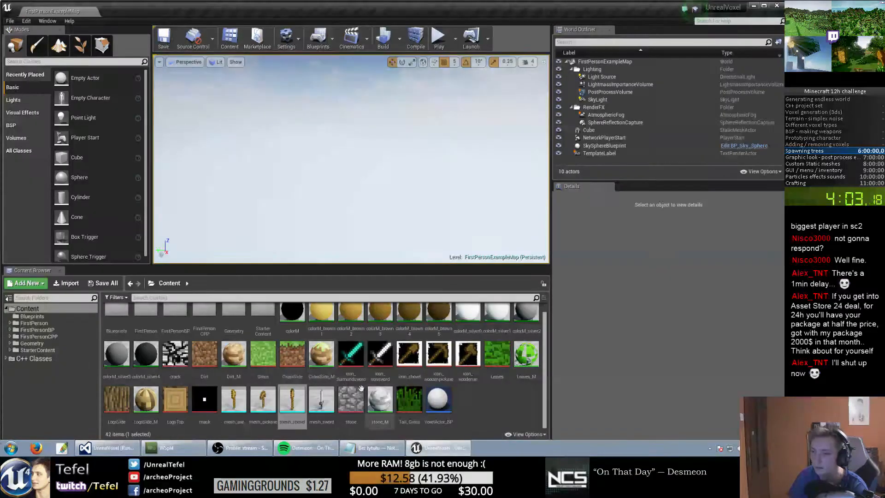
Step: Open the mesh_sword static mesh from the Content folder and delete its single convex collision hull
{"action": "double_click", "coordinate": [323, 402]}
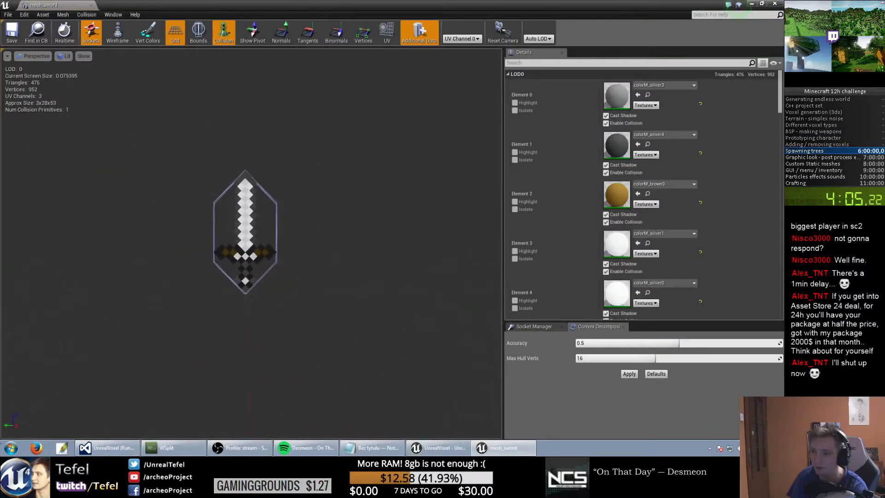
{"action": "left_click", "coordinate": [313, 198]}
{"action": "key", "text": "Delete"}
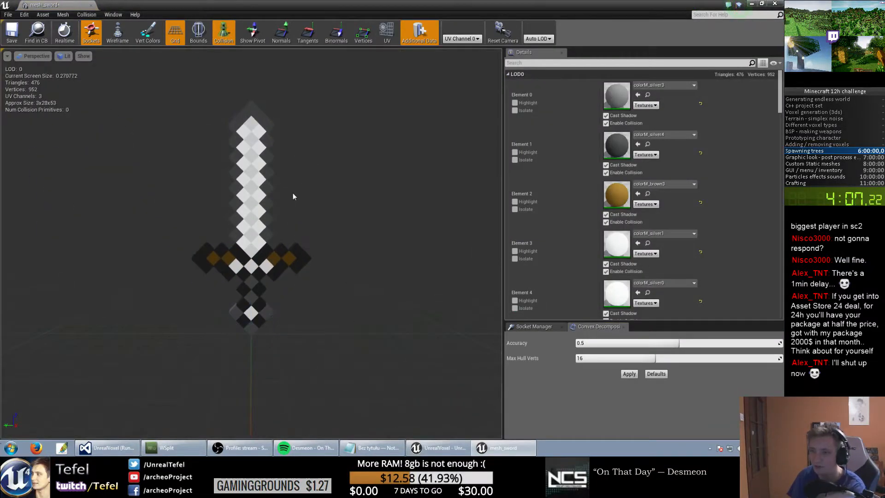
Step: Generate Auto Convex Collision for the sword mesh with Accuracy 0.5 and Max Hull Verts 16
{"action": "scroll", "coordinate": [293, 193], "scroll_direction": "up", "scroll_amount": 3}
{"action": "scroll", "coordinate": [292, 193], "scroll_direction": "up", "scroll_amount": 1}
{"action": "left_click", "coordinate": [63, 15]}
{"action": "mouse_move", "coordinate": [92, 15]}
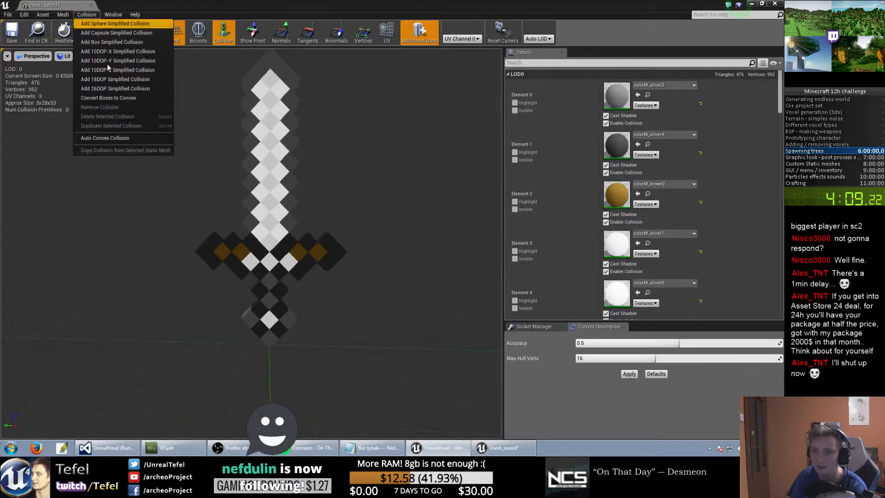
{"action": "left_click", "coordinate": [96, 138]}
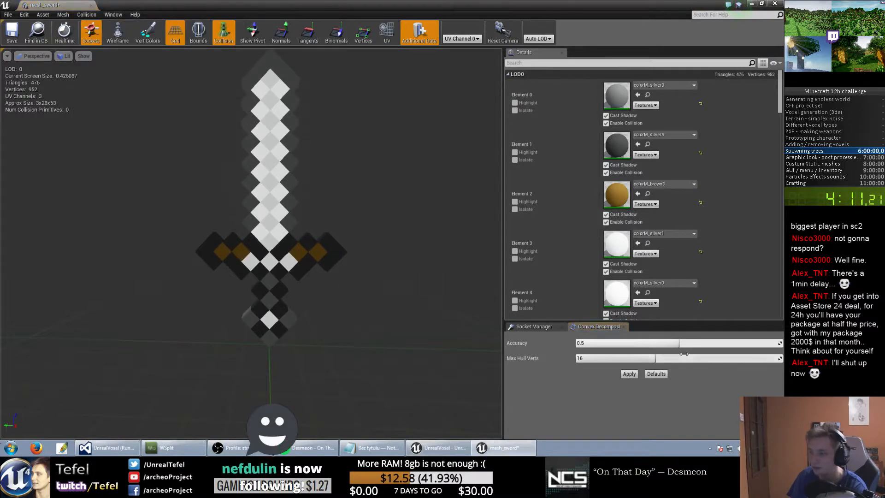
{"action": "left_click", "coordinate": [629, 374]}
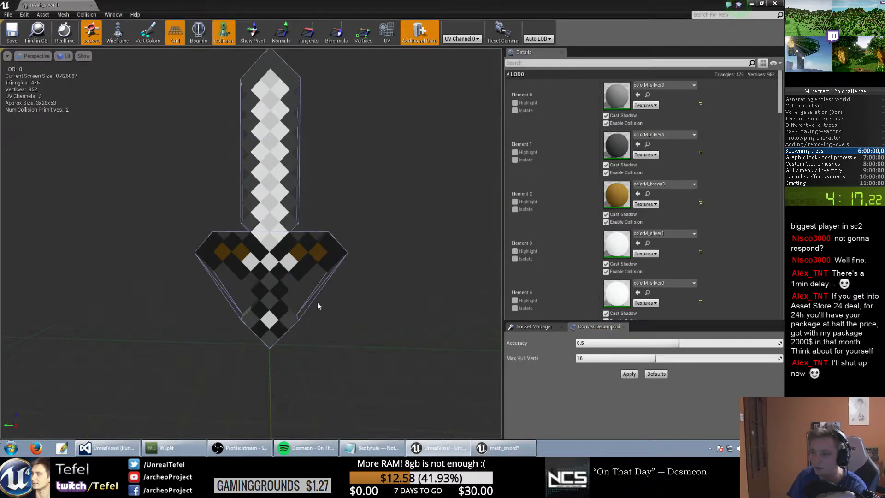
Step: Examine the sword's blade and handle collision hulls from several angles, save the mesh and close its editor
{"action": "right_click_drag", "start_coordinate": [317, 303], "coordinate": [258, 295]}
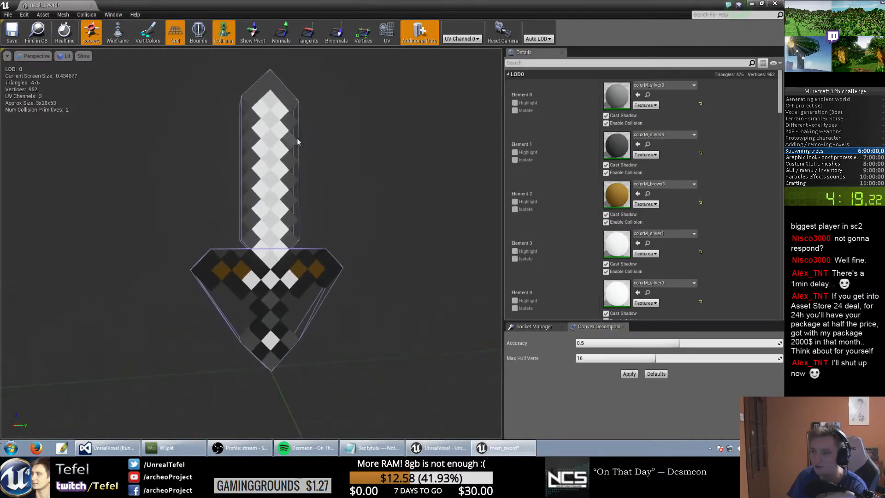
{"action": "right_click_drag", "start_coordinate": [297, 139], "coordinate": [412, 119]}
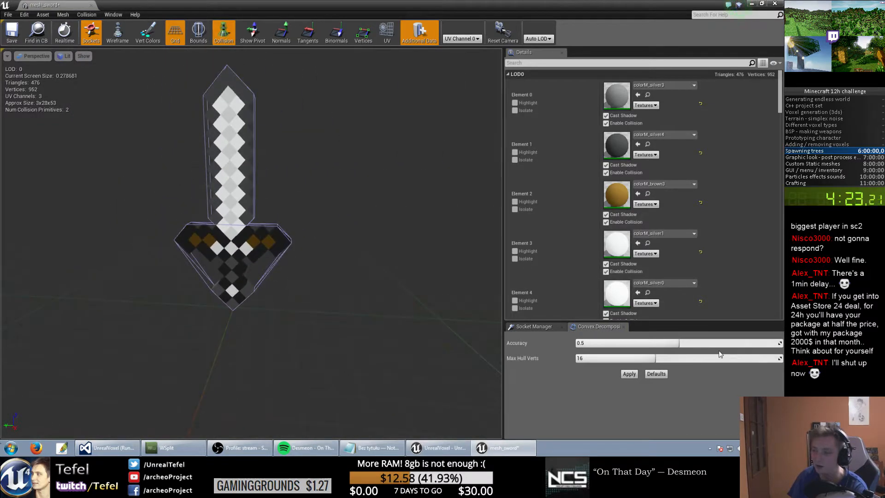
{"action": "right_click_drag", "start_coordinate": [362, 147], "coordinate": [330, 133]}
{"action": "right_click_drag", "start_coordinate": [327, 197], "coordinate": [295, 201]}
{"action": "left_click", "coordinate": [301, 200]}
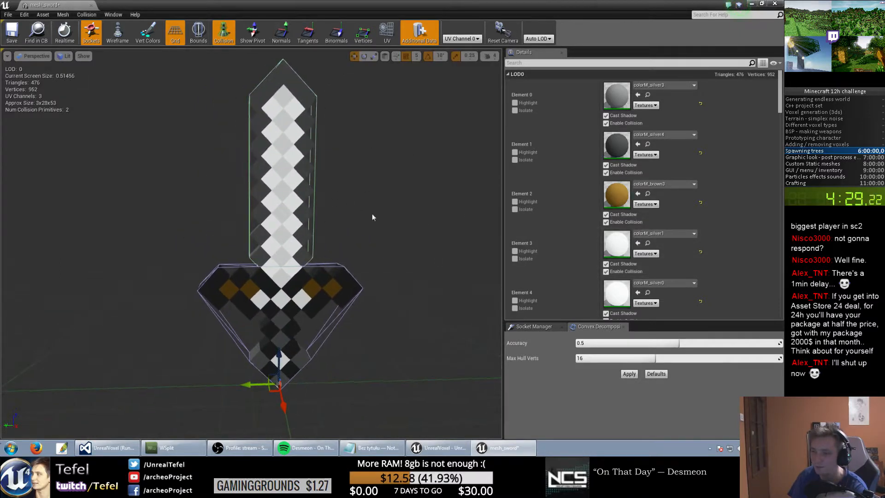
{"action": "left_click", "coordinate": [11, 31]}
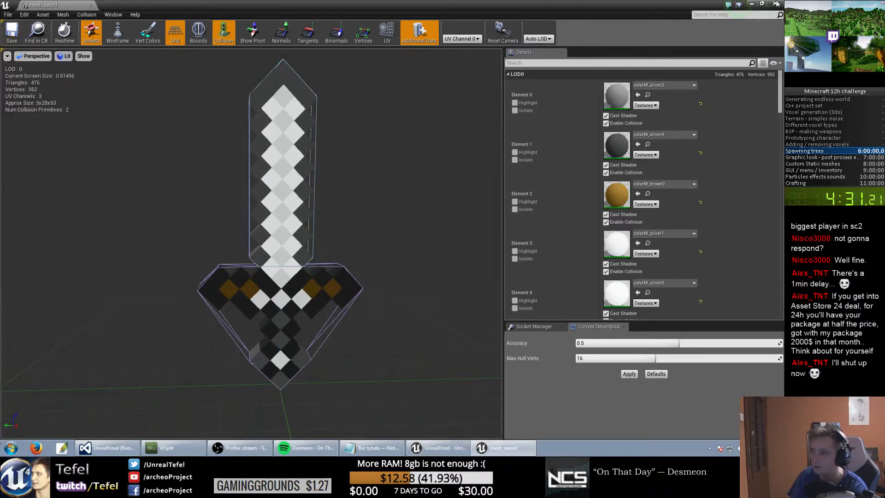
{"action": "left_click", "coordinate": [775, 4]}
Step: Play the FirstPersonExampleMap level in the editor viewport and show the running game in full screen
{"action": "left_click", "coordinate": [235, 404]}
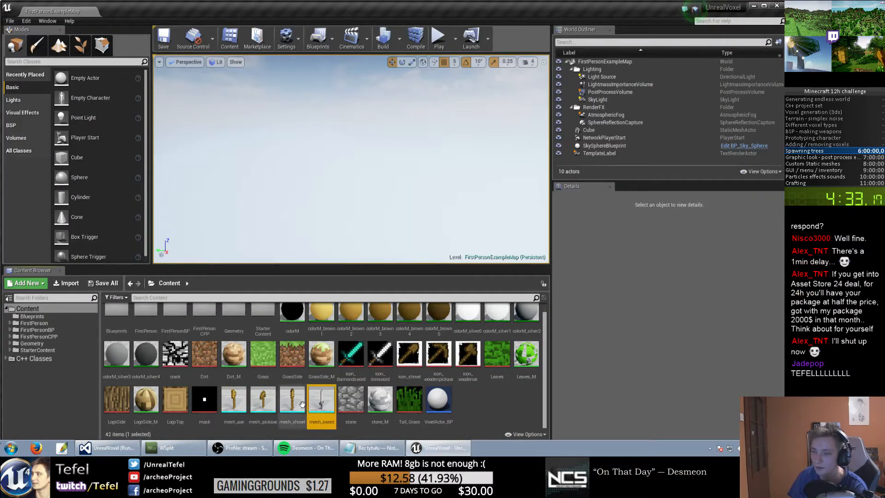
{"action": "left_click", "coordinate": [351, 399]}
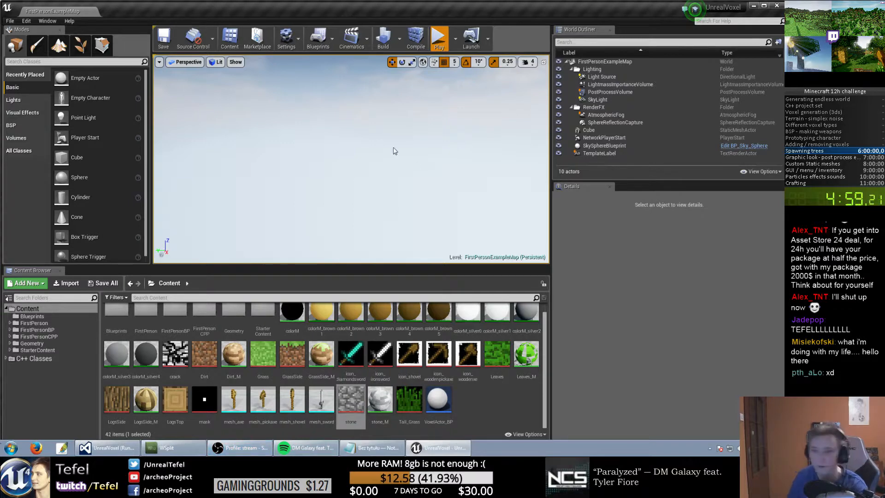
{"action": "left_click", "coordinate": [384, 442]}
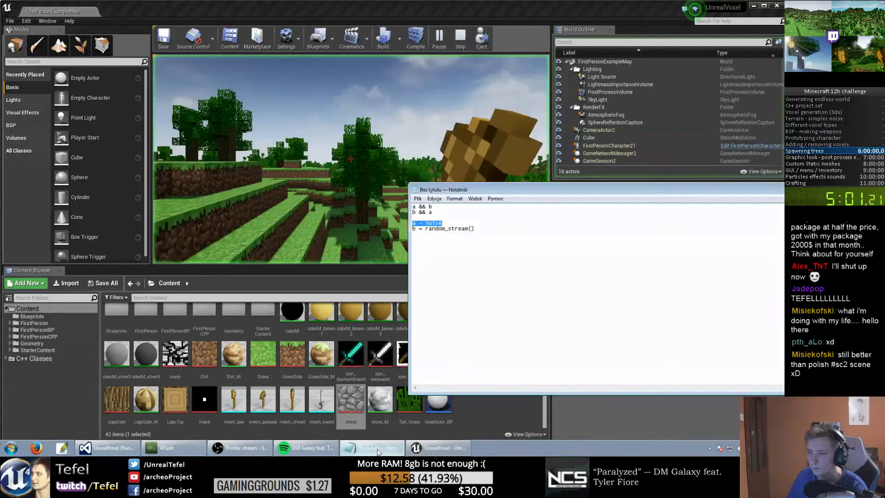
{"action": "left_click", "coordinate": [364, 207]}
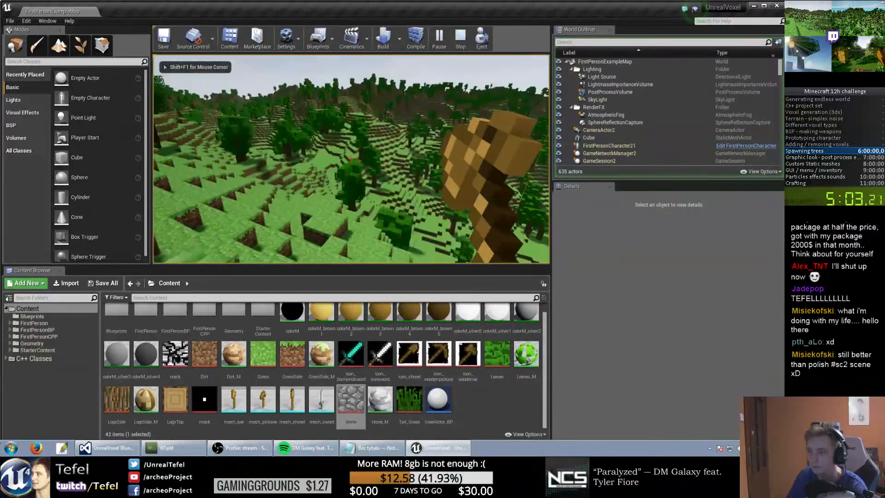
{"action": "key", "text": "shift+F1"}
{"action": "key", "text": "F11"}
{"action": "left_click", "coordinate": [394, 223]}
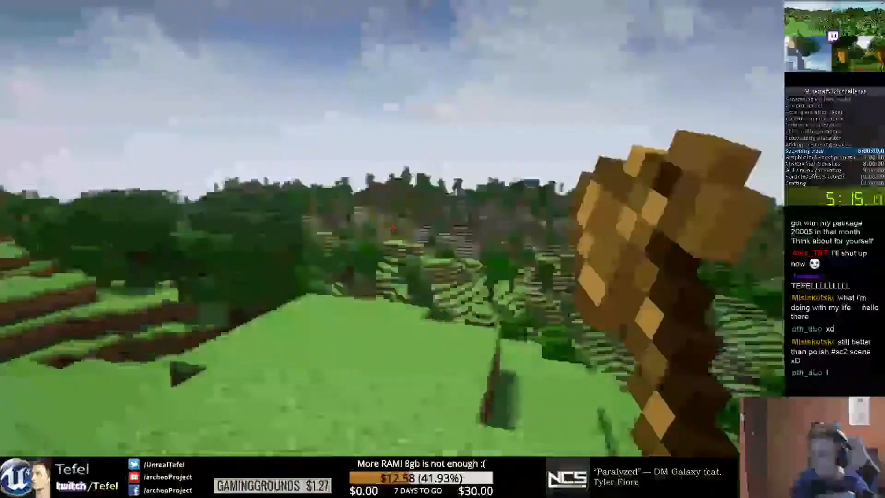
Step: Walk and jump through the generated voxel terrain to examine the hills and spawned trees
{"action": "key", "text": "w"}
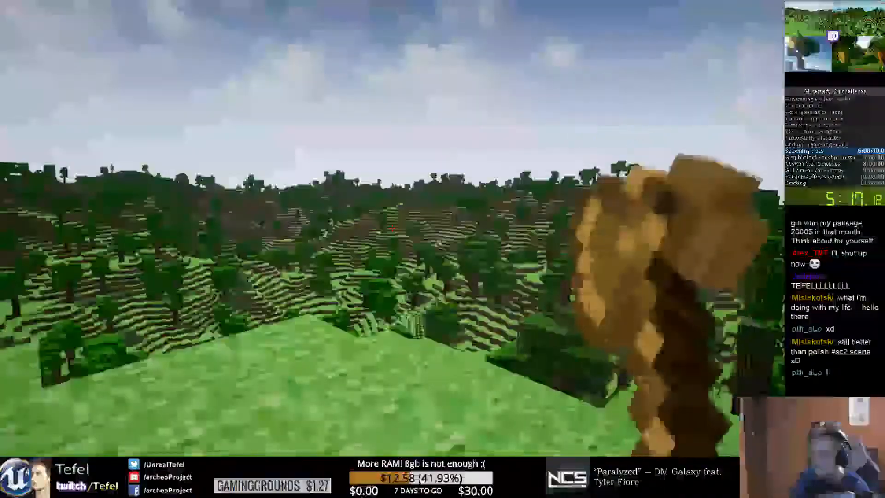
{"action": "key", "text": "w"}
{"action": "key", "text": "space"}
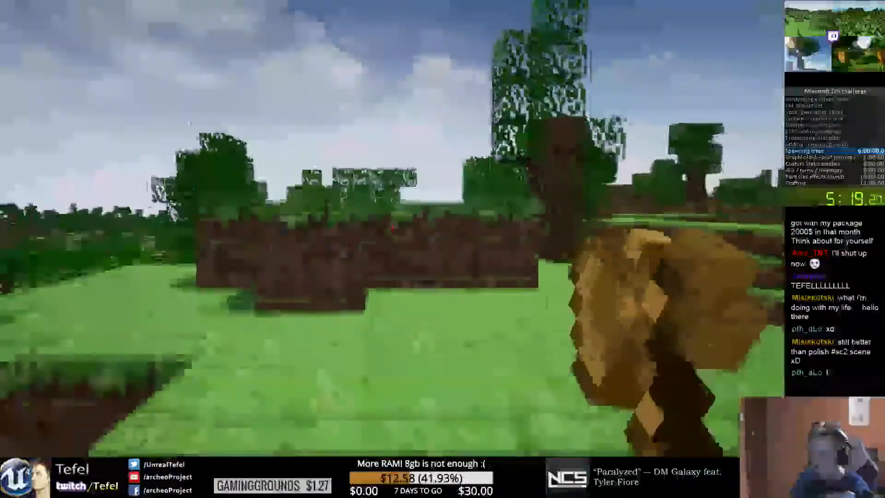
{"action": "key", "text": "w"}
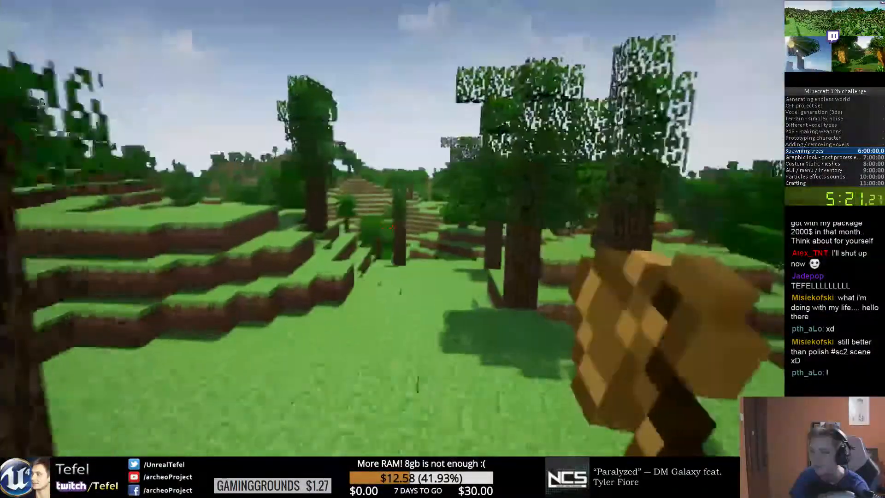
{"action": "key", "text": "w"}
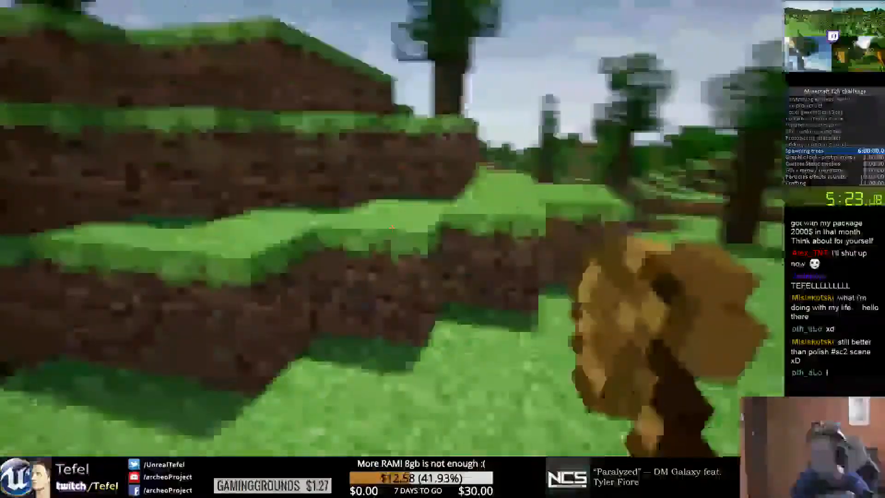
{"action": "key", "text": "w"}
{"action": "key", "text": "space"}
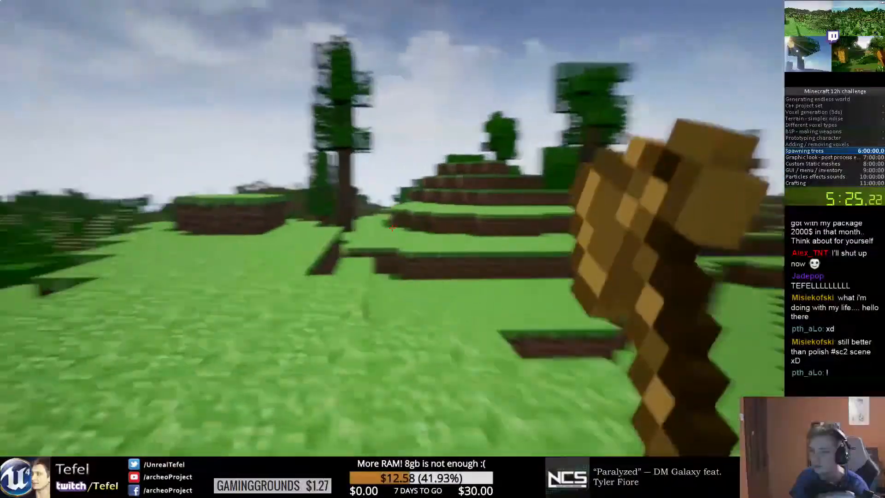
{"action": "key", "text": "w"}
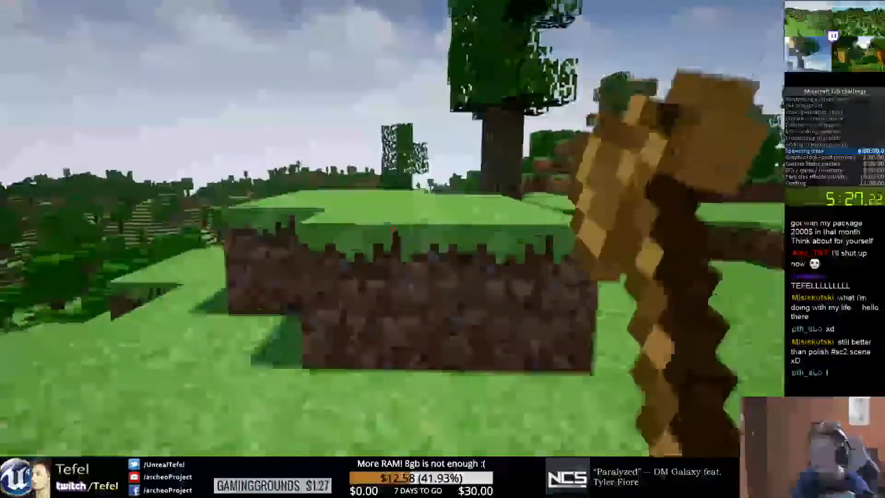
{"action": "key", "text": "space"}
{"action": "key", "text": "w"}
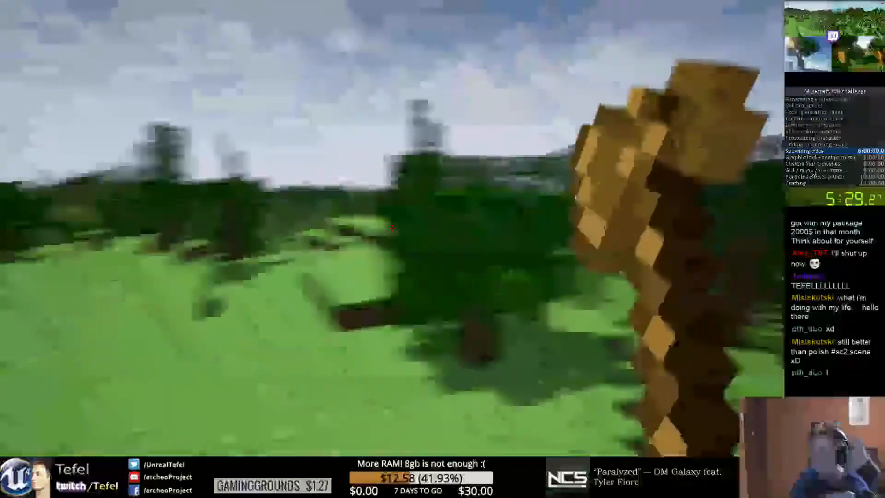
{"action": "key", "text": "w"}
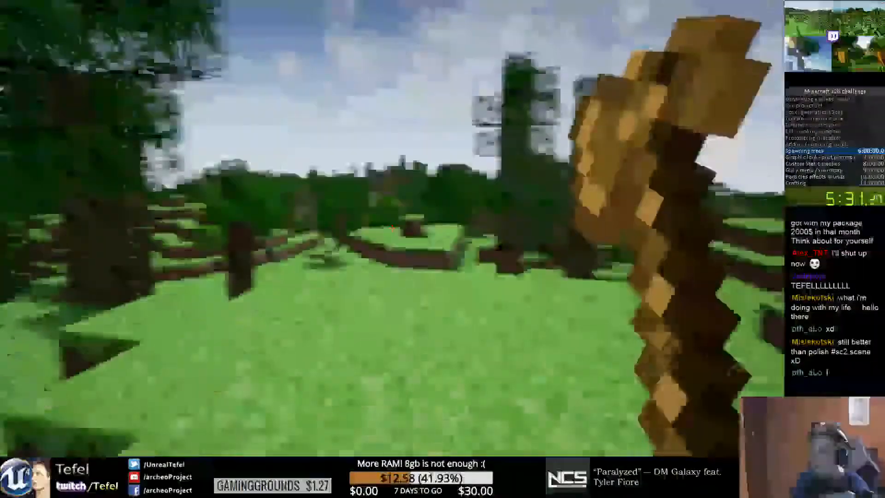
Step: Turn on the frame rate display with the console command stat fps
{"action": "key", "text": "shift+F1"}
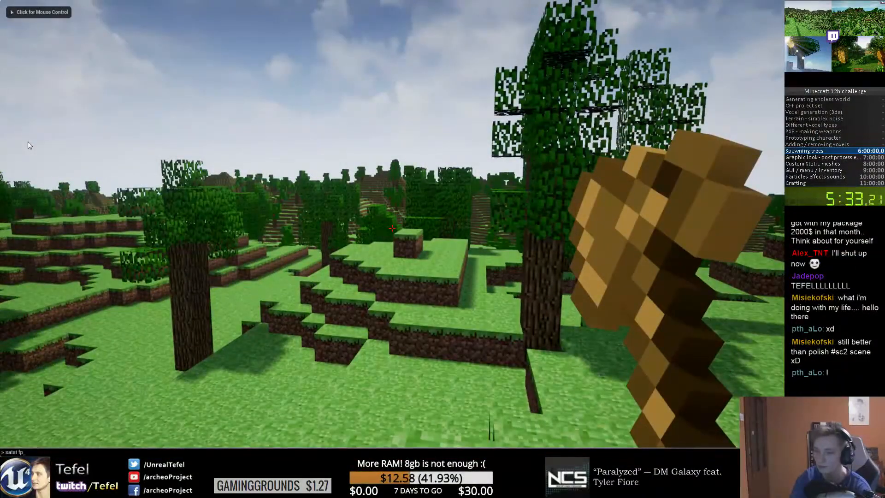
{"action": "type", "text": "satat"}
{"action": "key", "text": "BackSpace"}
{"action": "key", "text": "BackSpace"}
{"action": "key", "text": "BackSpace"}
{"action": "key", "text": "BackSpace"}
{"action": "type", "text": "tat fps"}
{"action": "key", "text": "Return"}
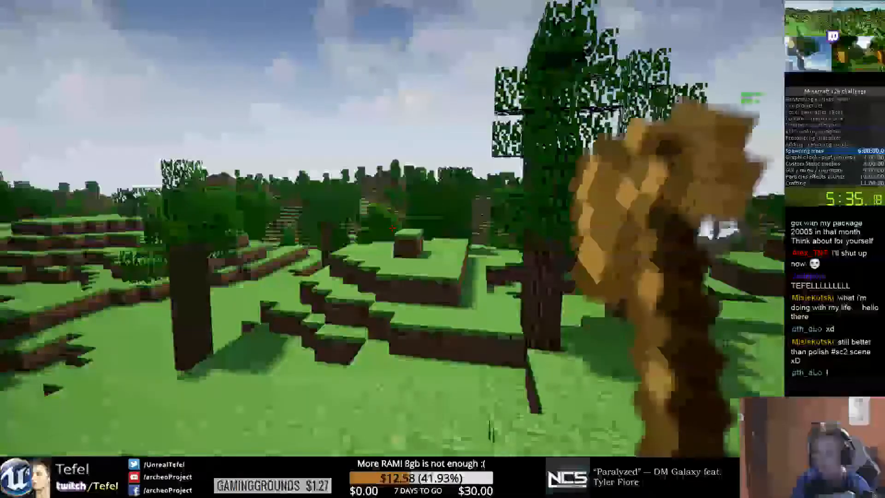
Step: Walk among the grass-topped blocks and test placing voxels while watching the frame rate
{"action": "key", "text": "w"}
{"action": "key", "text": "w"}
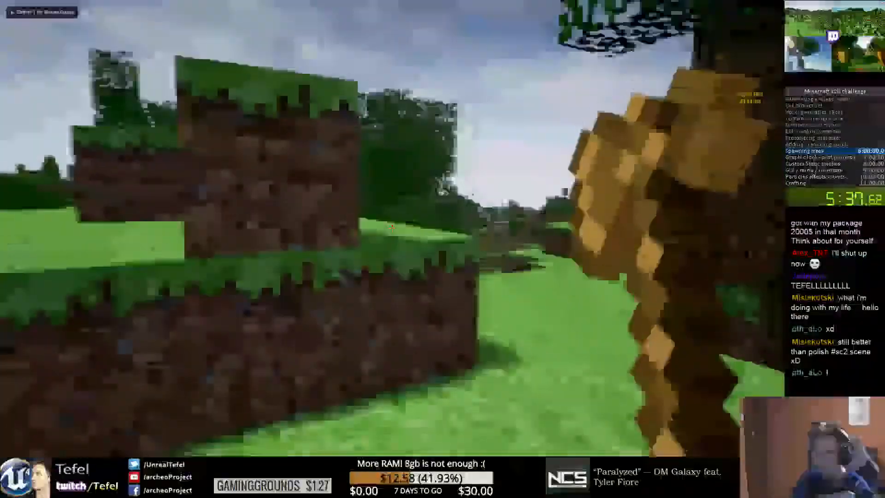
{"action": "key", "text": "w"}
{"action": "right_click", "coordinate": [392, 226]}
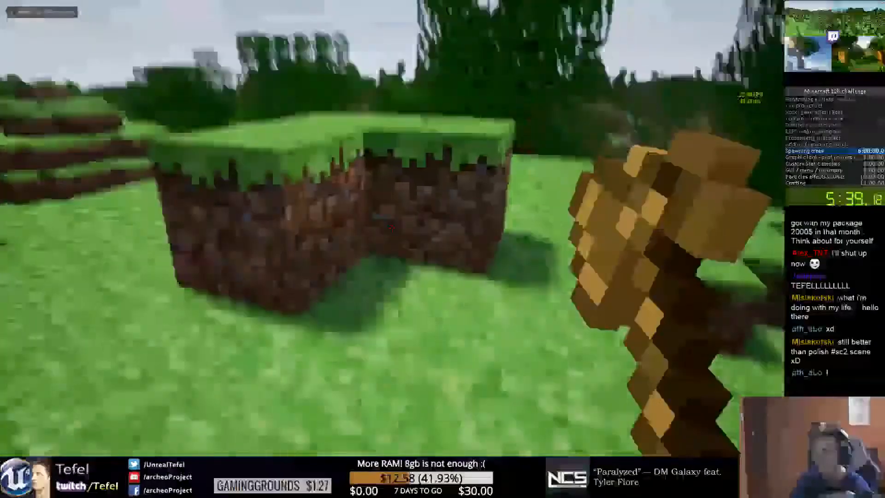
{"action": "right_click", "coordinate": [391, 227]}
{"action": "key", "text": "w"}
{"action": "right_click", "coordinate": [392, 227]}
{"action": "right_click", "coordinate": [391, 226]}
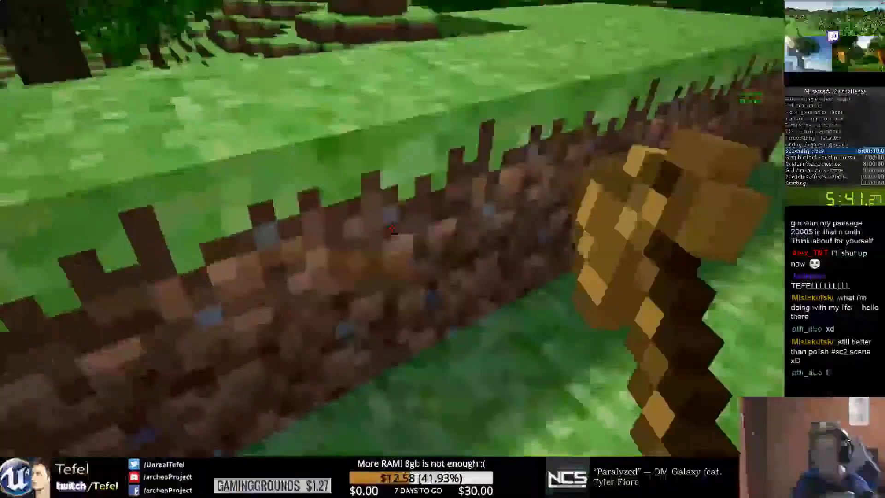
{"action": "key", "text": "w"}
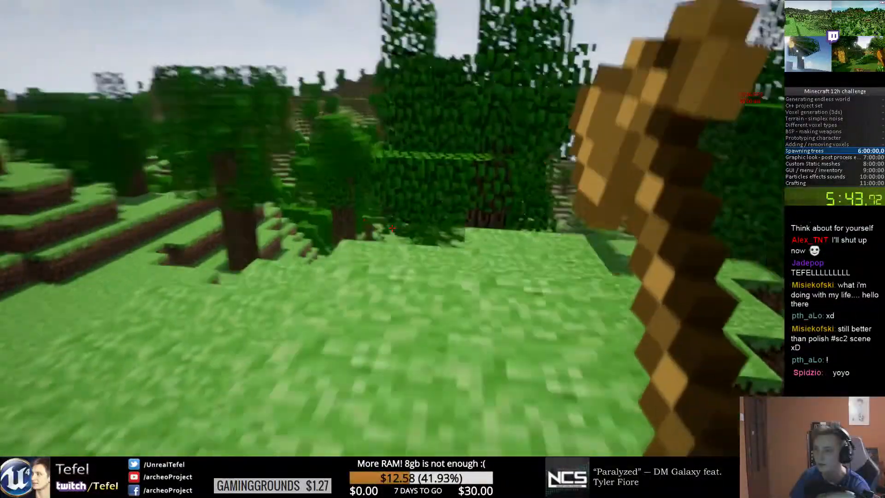
{"action": "key", "text": "w"}
Step: Test removing voxels by digging a pit through the grass and dirt beside the raised ledge, and end the play session
{"action": "left_click", "coordinate": [392, 228]}
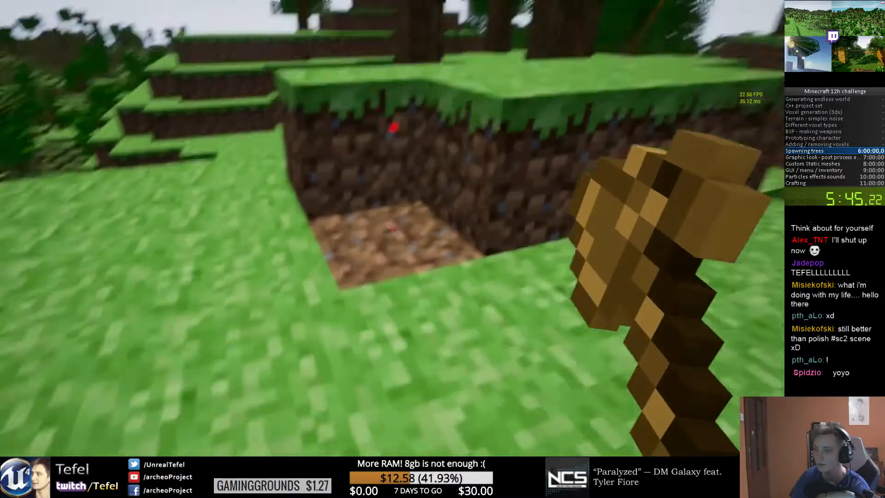
{"action": "left_click", "coordinate": [392, 228]}
{"action": "left_click", "coordinate": [392, 228]}
{"action": "left_click", "coordinate": [392, 228]}
{"action": "left_click", "coordinate": [392, 228]}
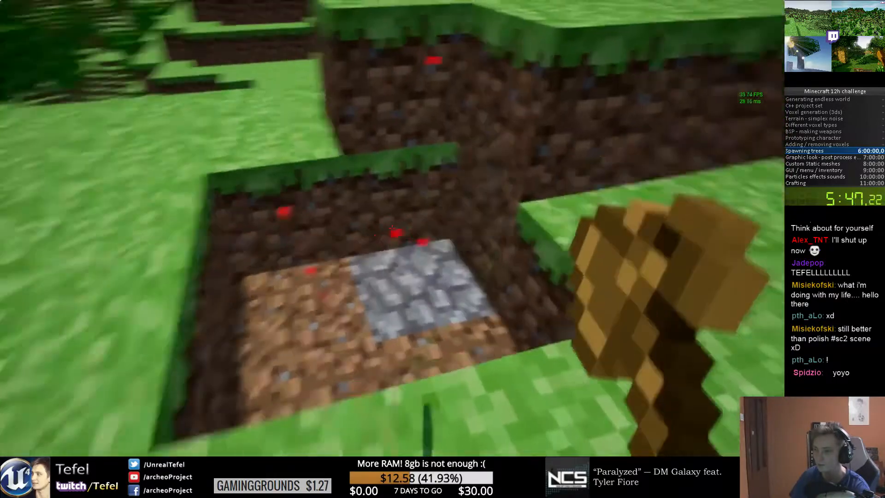
{"action": "key", "text": "w"}
{"action": "left_click", "coordinate": [391, 227]}
{"action": "key", "text": "w"}
{"action": "key", "text": "space"}
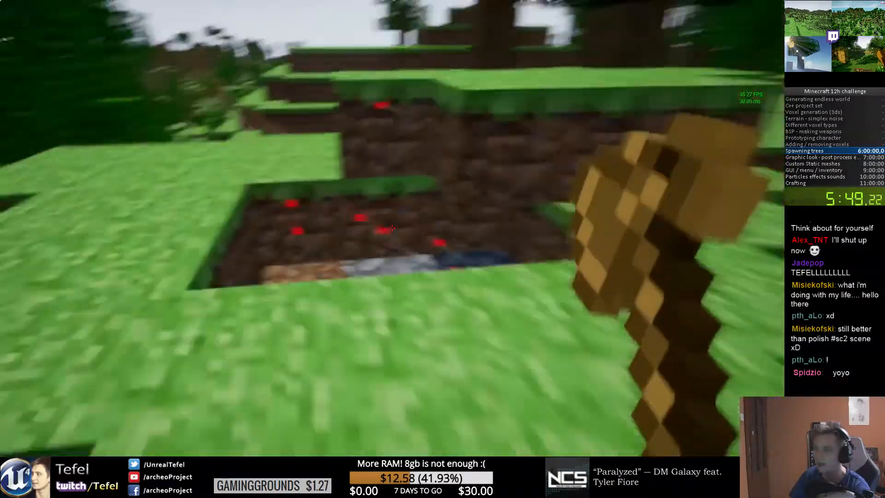
{"action": "left_click", "coordinate": [391, 228]}
{"action": "key", "text": "Escape"}
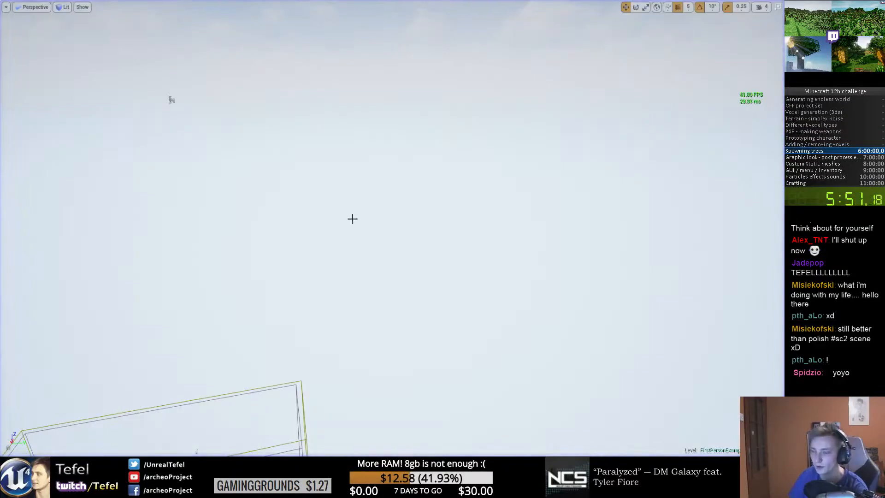
Step: Restart the play session in full screen and record the Spawning trees split on the challenge timer
{"action": "right_click_drag", "start_coordinate": [392, 228], "coordinate": [400, 273]}
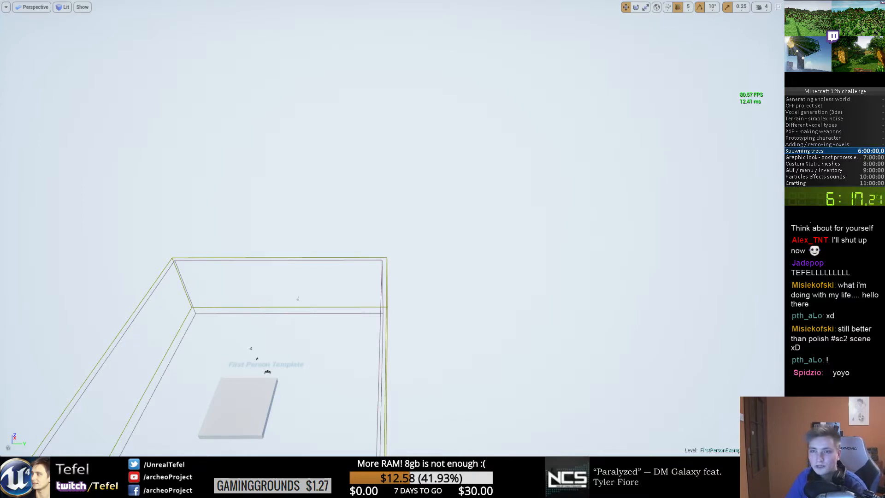
{"action": "key", "text": "alt+p"}
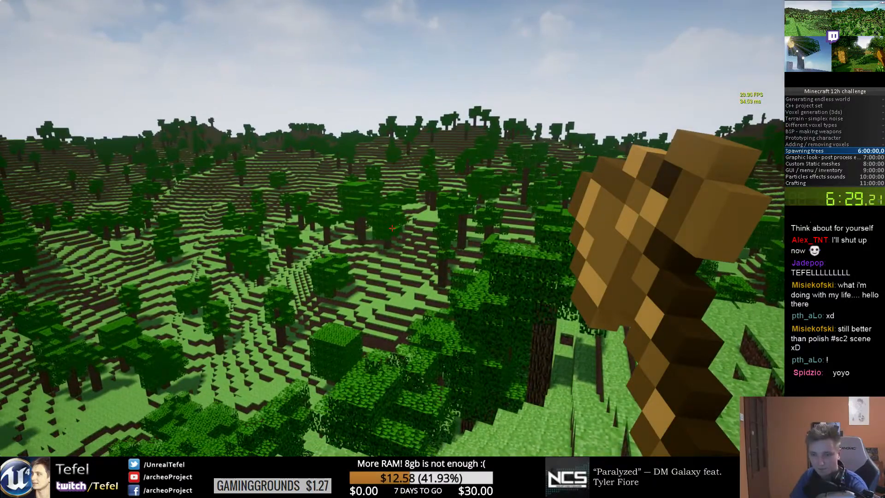
{"action": "key", "text": "KP_1"}
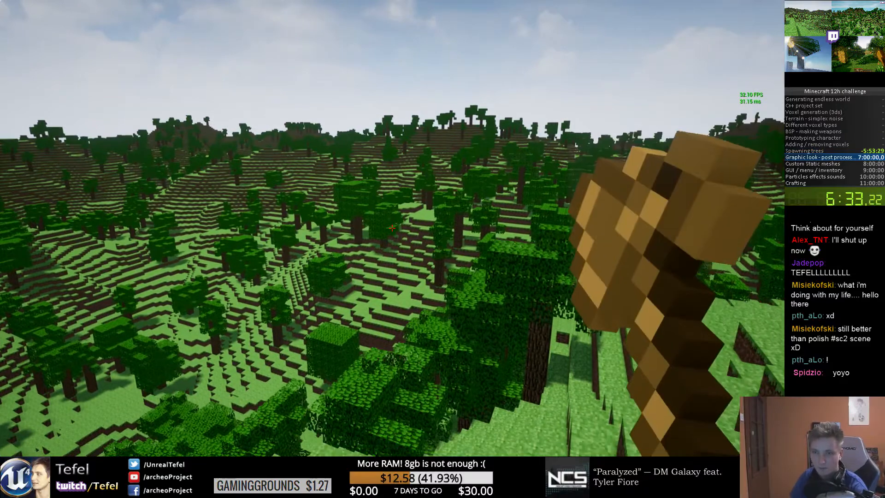
Step: End the play session, restart the challenge timer at a 5:50:00 offset and skip ahead to the Spawning trees split
{"action": "key", "text": "Escape"}
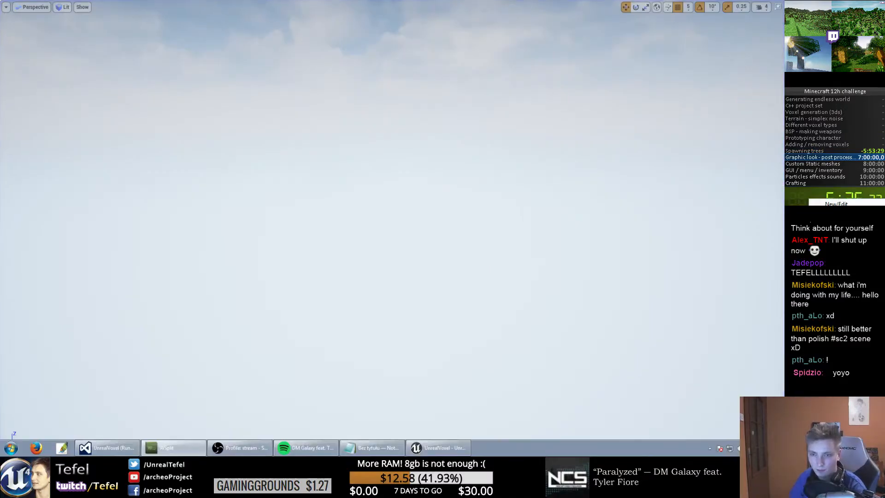
{"action": "key", "text": "KP_3"}
{"action": "right_click", "coordinate": [855, 202]}
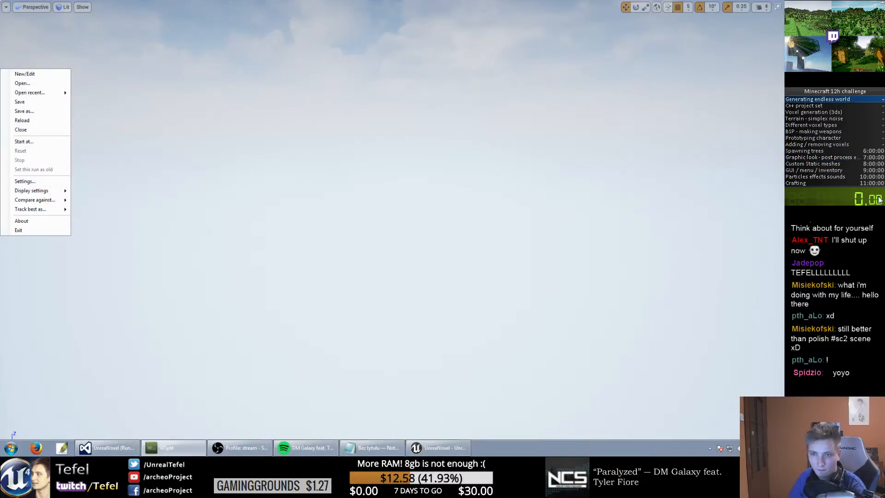
{"action": "left_click", "coordinate": [813, 147]}
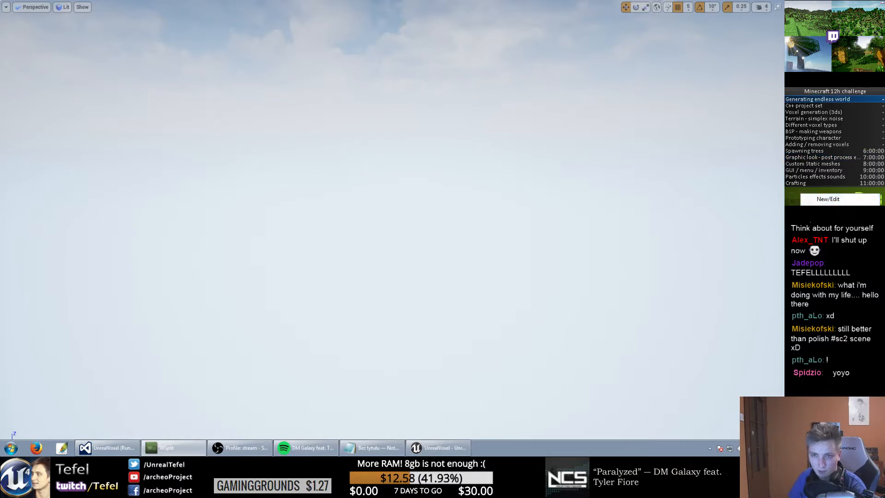
{"action": "left_click", "coordinate": [830, 271]}
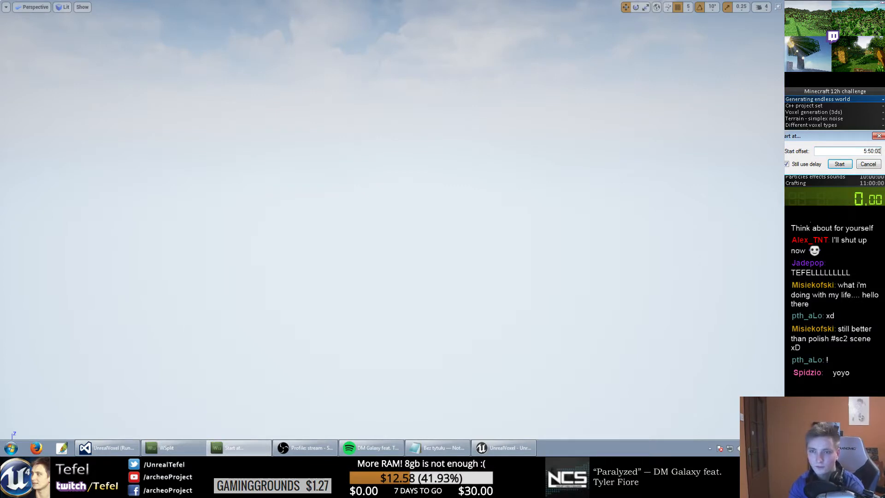
{"action": "left_click", "coordinate": [834, 165]}
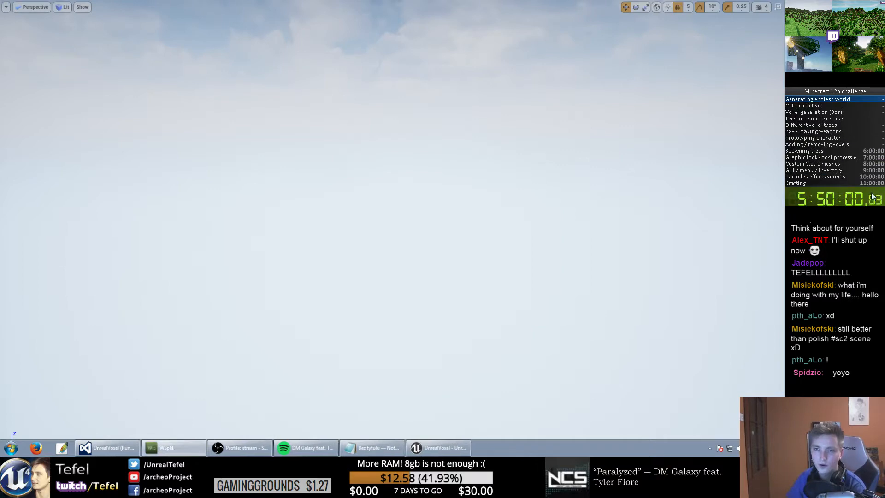
{"action": "scroll", "coordinate": [865, 164], "scroll_direction": "down", "scroll_amount": 8}
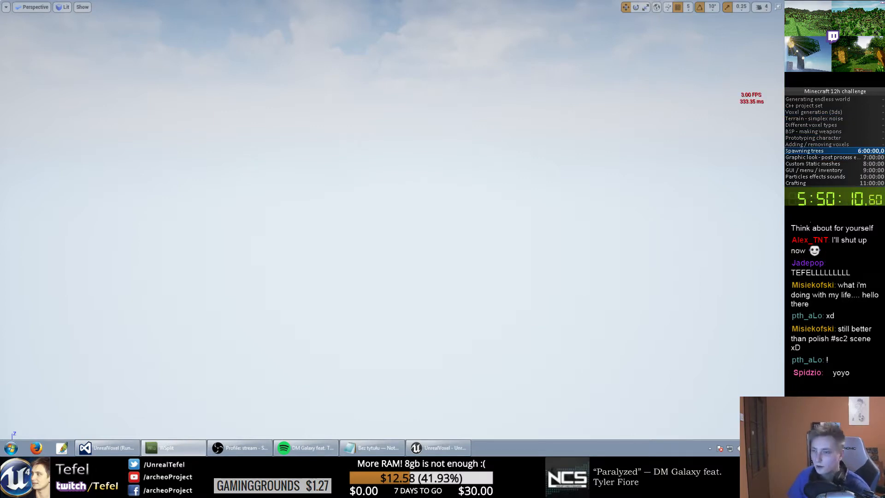
Step: Start a play session, detach the camera from the character and survey the spread of trees across the hills from above
{"action": "left_click", "coordinate": [264, 168]}
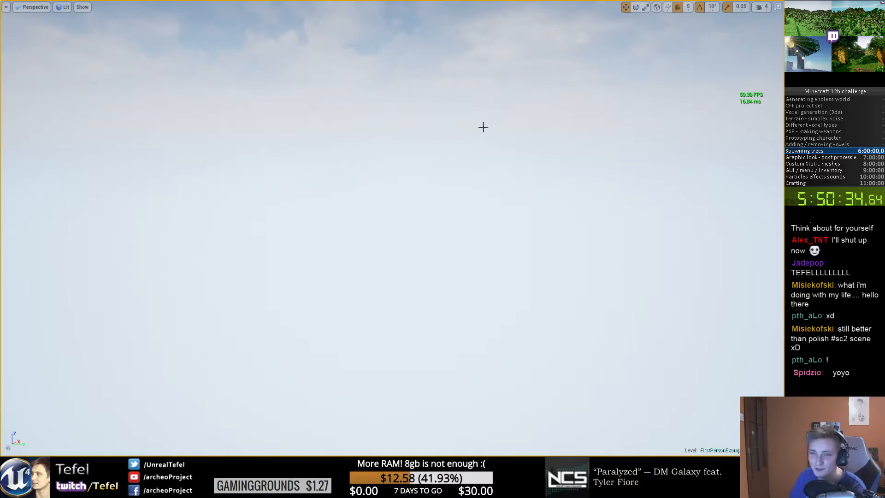
{"action": "key", "text": "alt+p"}
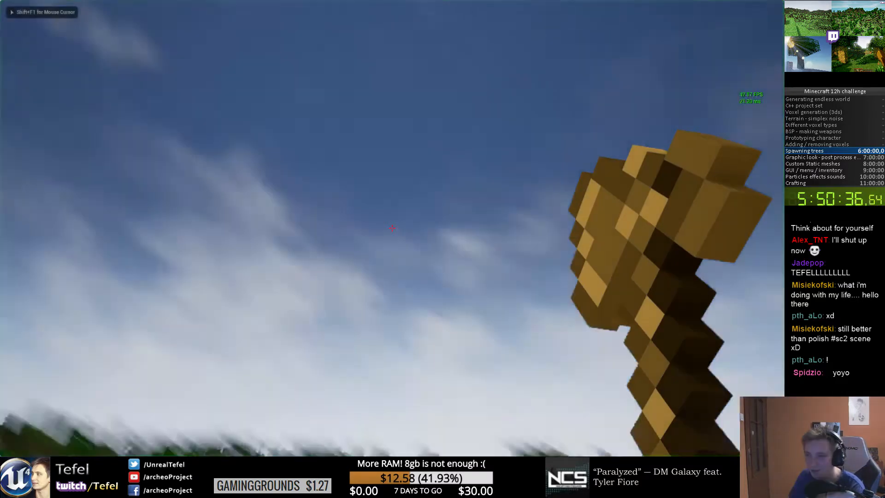
{"action": "key", "text": "w"}
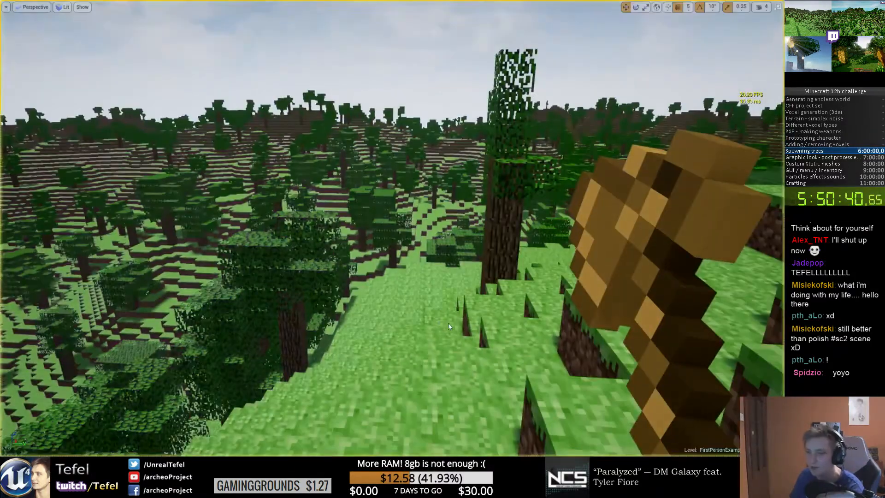
{"action": "key", "text": "Escape"}
{"action": "key", "text": "s"}
{"action": "right_click_drag", "start_coordinate": [392, 229], "coordinate": [392, 265]}
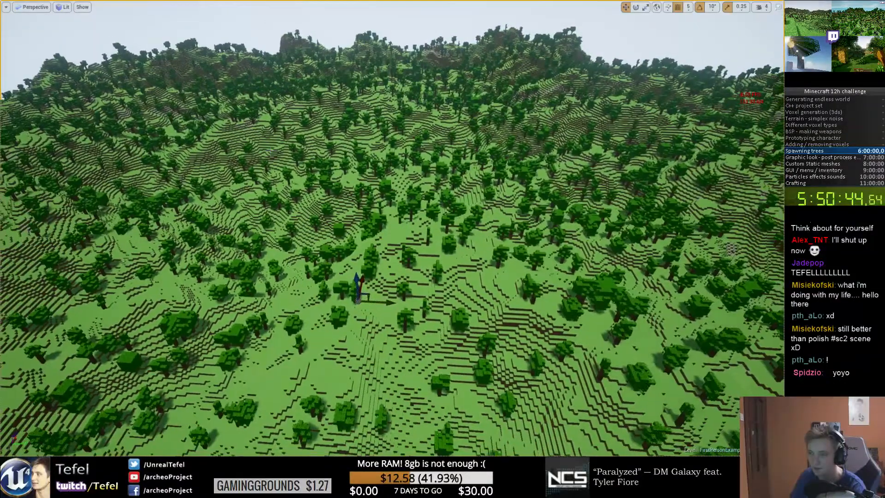
{"action": "left_click", "coordinate": [270, 155]}
{"action": "left_click", "coordinate": [243, 82]}
{"action": "key", "text": "Delete"}
{"action": "key", "text": "w"}
{"action": "right_click_drag", "start_coordinate": [419, 195], "coordinate": [323, 219]}
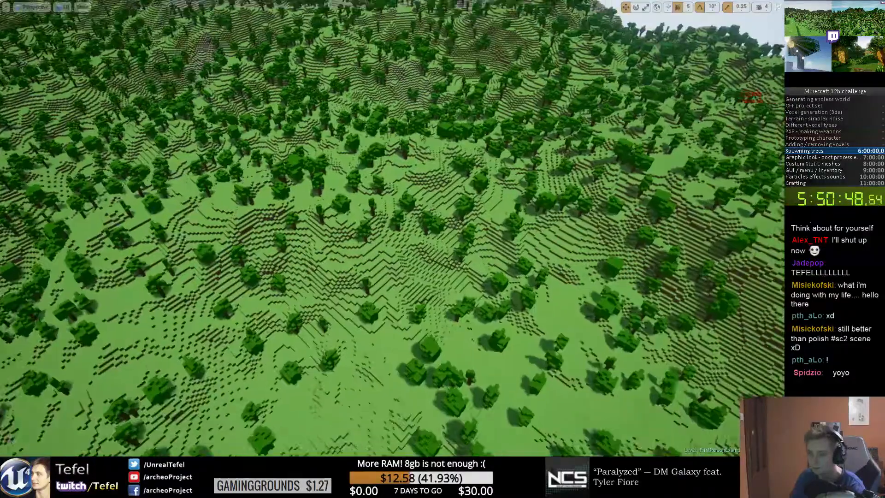
Step: Return to the character and compare the unlit and lit view modes while walking over the grassy terrain
{"action": "key", "text": "F8"}
{"action": "key", "text": "F1"}
{"action": "key", "text": "alt+Tab"}
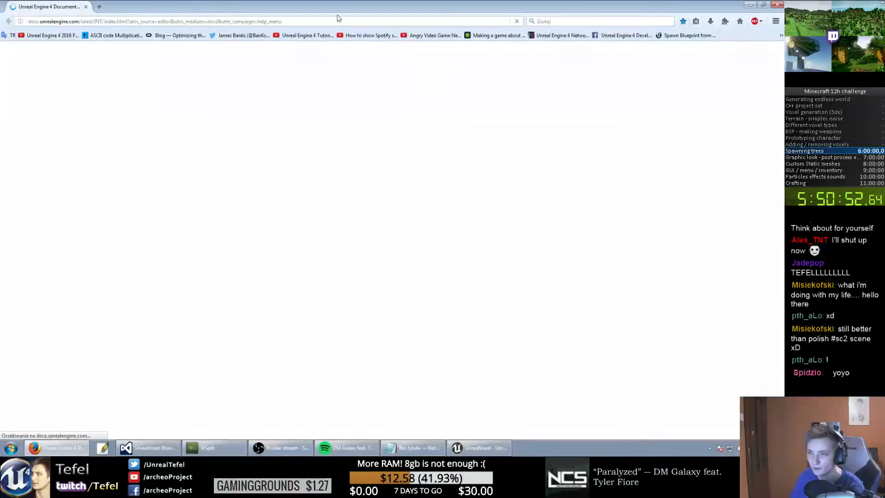
{"action": "key", "text": "alt+Tab"}
{"action": "key", "text": "F3"}
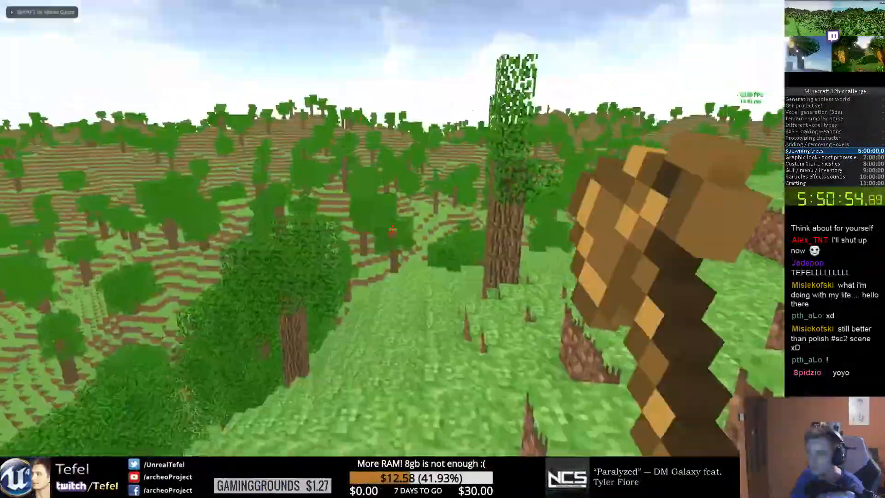
{"action": "key", "text": "F3"}
{"action": "key", "text": "w"}
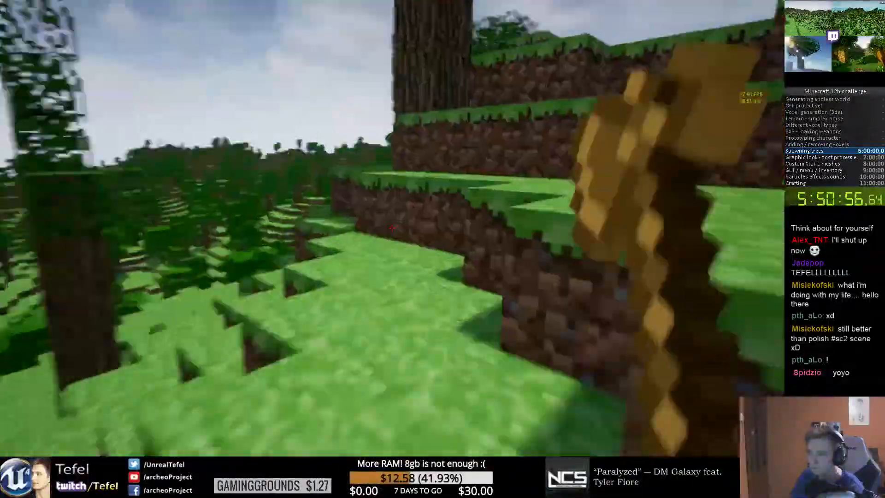
{"action": "key", "text": "w"}
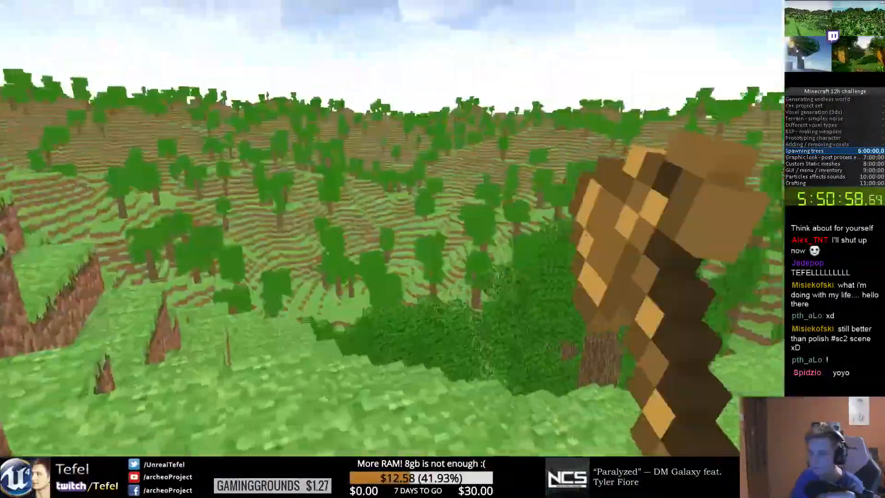
{"action": "key", "text": "F3"}
Step: Detach the camera from the character again and select the voxel terrain chunk on the wooded hillside
{"action": "key", "text": "F8"}
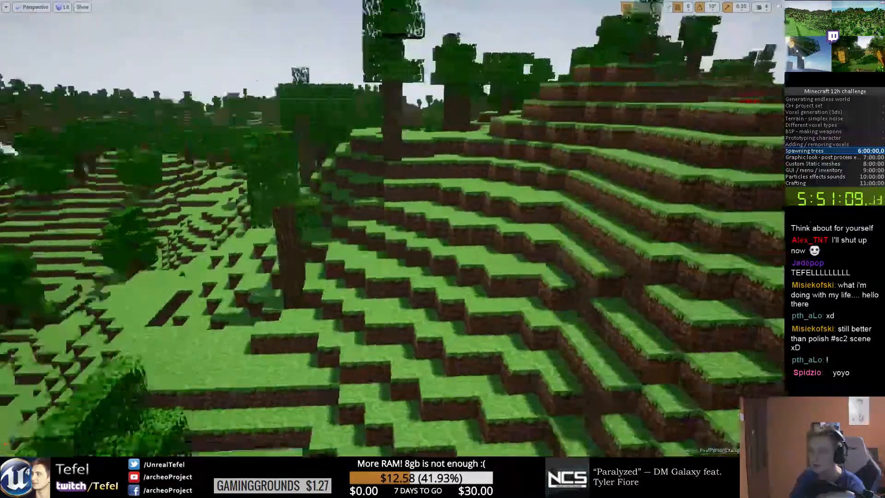
{"action": "right_click_drag", "start_coordinate": [392, 228], "coordinate": [407, 239]}
{"action": "left_click", "coordinate": [393, 228]}
{"action": "key", "text": "w"}
{"action": "right_click_drag", "start_coordinate": [400, 284], "coordinate": [393, 321]}
{"action": "key", "text": "s"}
{"action": "key", "text": "s"}
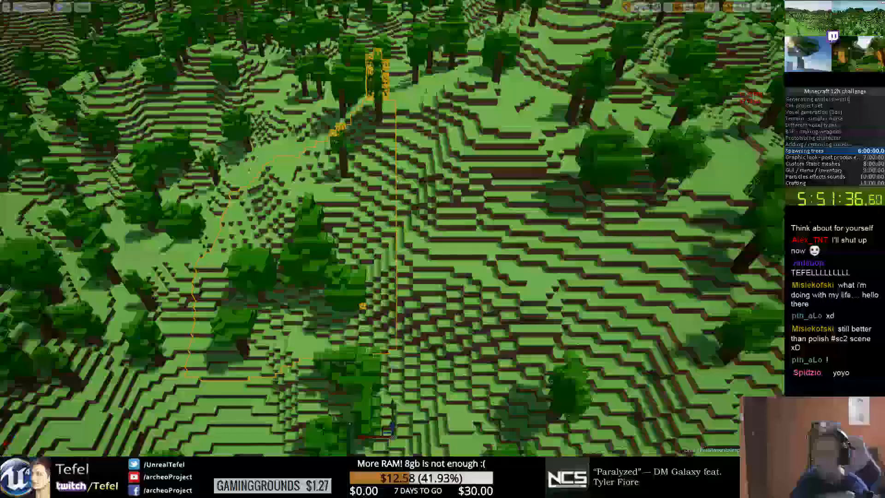
Step: Examine the outlined chunk's boundary and the trees standing along its edges
{"action": "key", "text": "w"}
{"action": "right_click_drag", "start_coordinate": [267, 292], "coordinate": [225, 309]}
{"action": "key", "text": "w"}
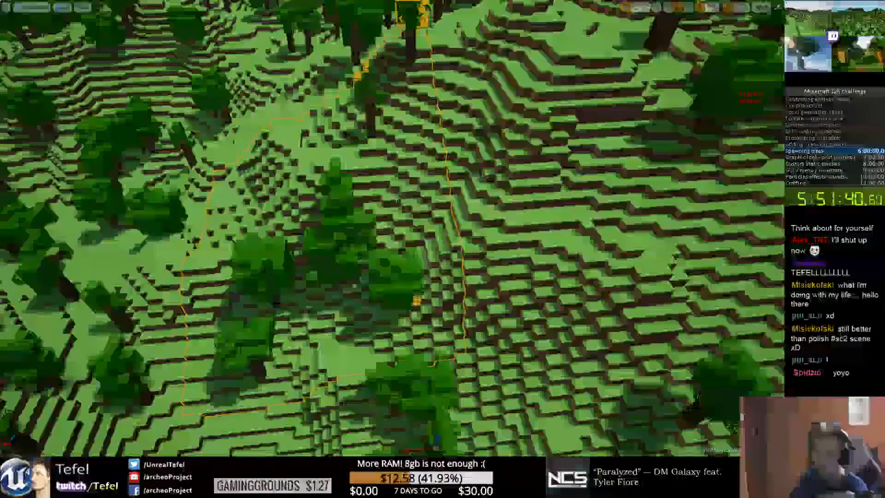
{"action": "key", "text": "w"}
{"action": "right_click_drag", "start_coordinate": [226, 309], "coordinate": [253, 310]}
{"action": "key", "text": "w"}
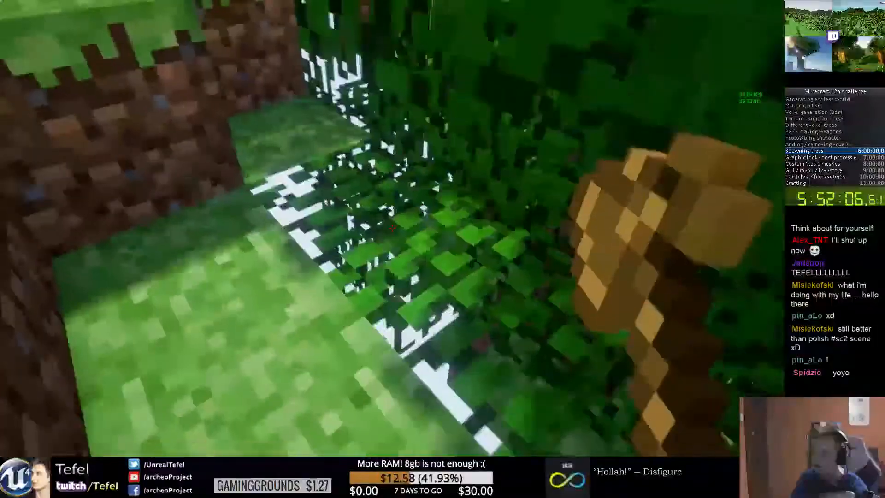
Step: Walk the character up to the leaves beside the dirt ledge and examine where foliage meets the ground
{"action": "key", "text": "space"}
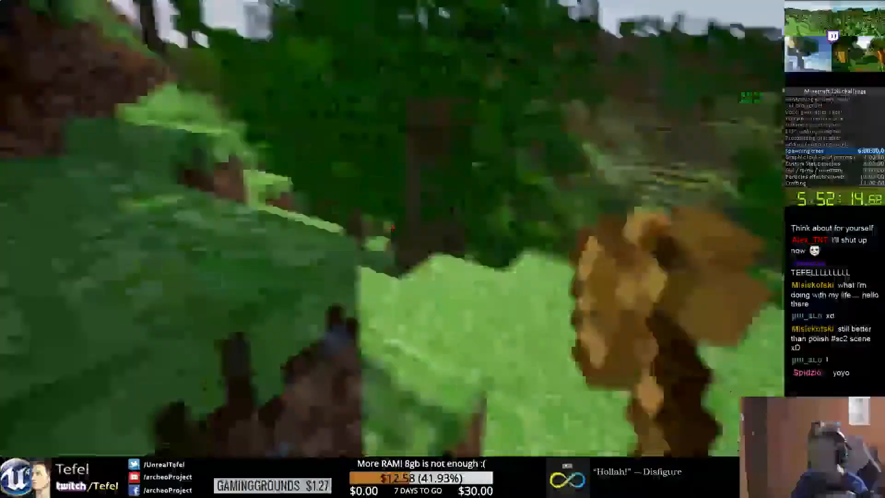
{"action": "key", "text": "w"}
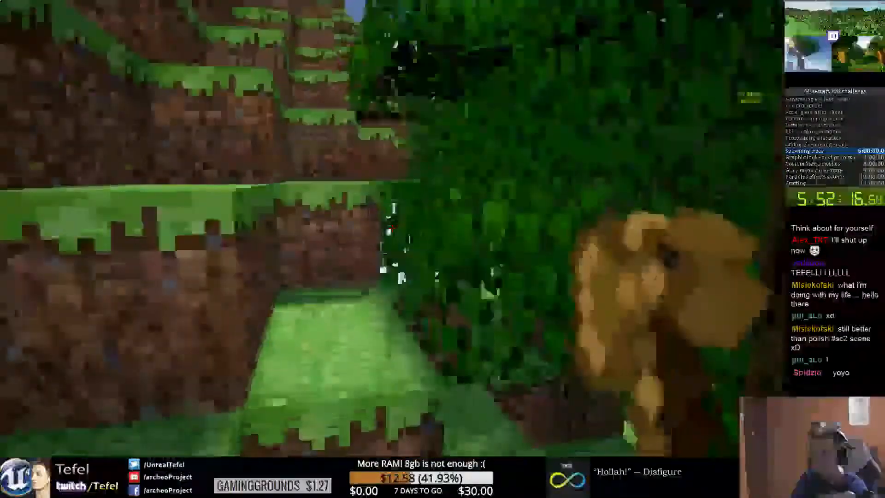
{"action": "key", "text": "w"}
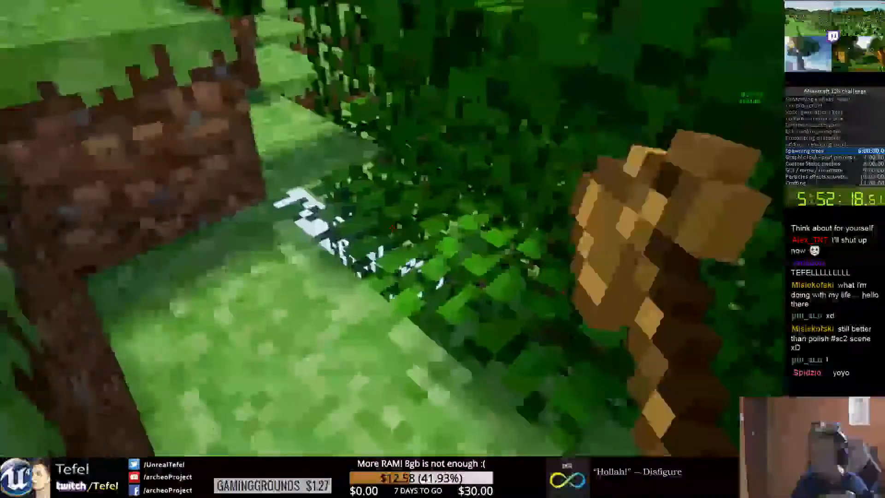
{"action": "key", "text": "w"}
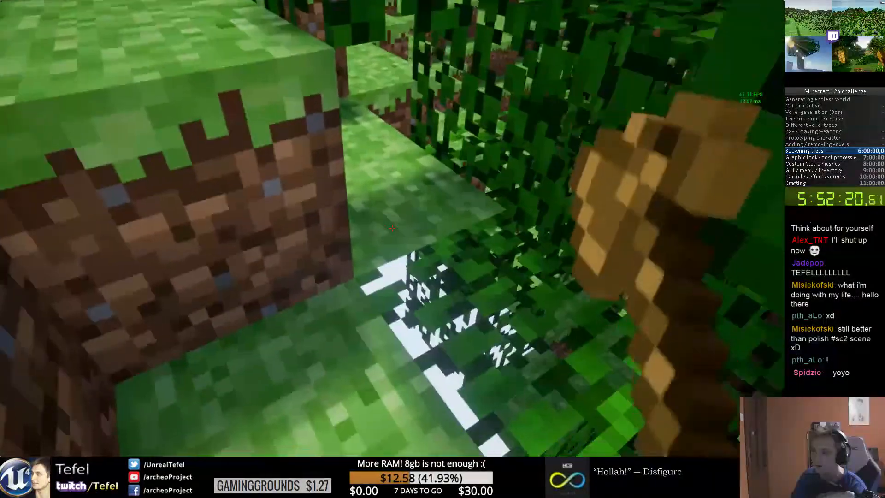
Step: Test placing and removing voxels beside the leaves while checking the edge between foliage and grass from several angles
{"action": "right_click", "coordinate": [392, 229]}
{"action": "left_click", "coordinate": [393, 228]}
{"action": "left_click", "coordinate": [392, 229]}
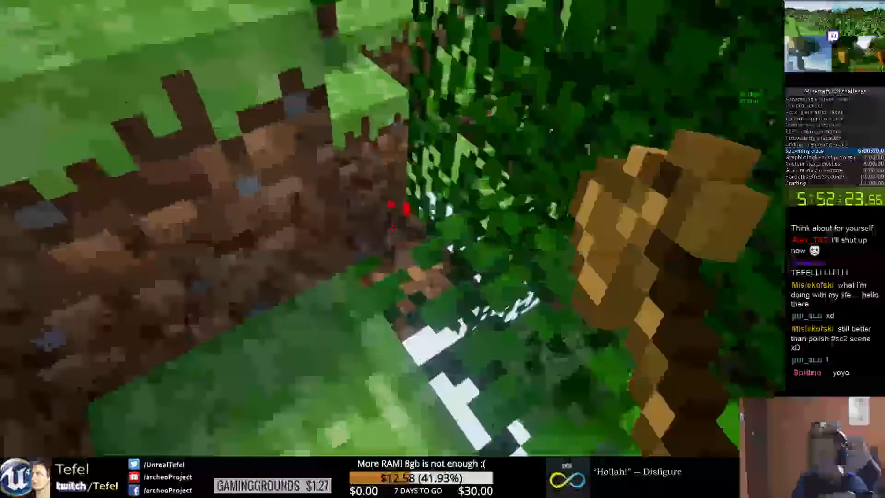
{"action": "right_click", "coordinate": [392, 229]}
{"action": "key", "text": "s"}
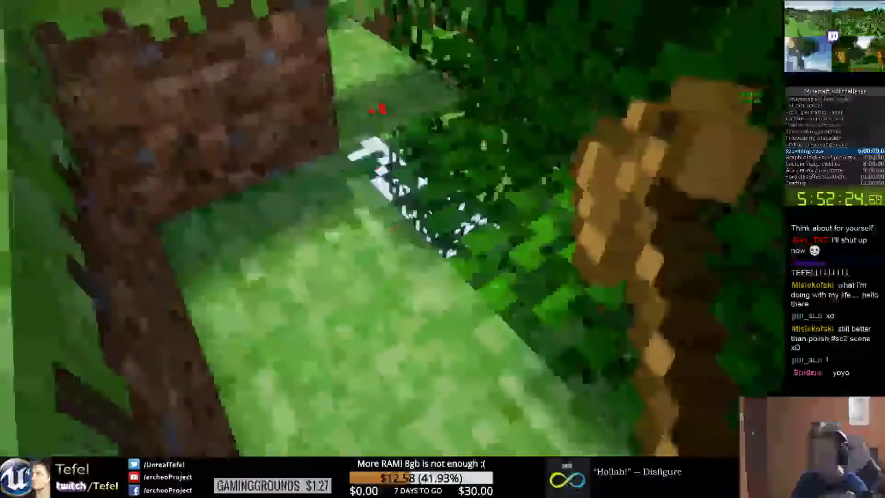
{"action": "key", "text": "w"}
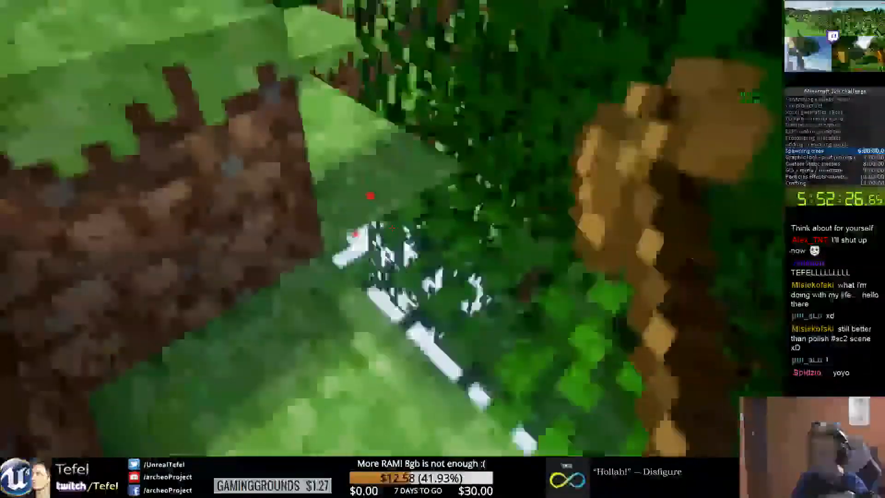
{"action": "key", "text": "s"}
{"action": "key", "text": "w"}
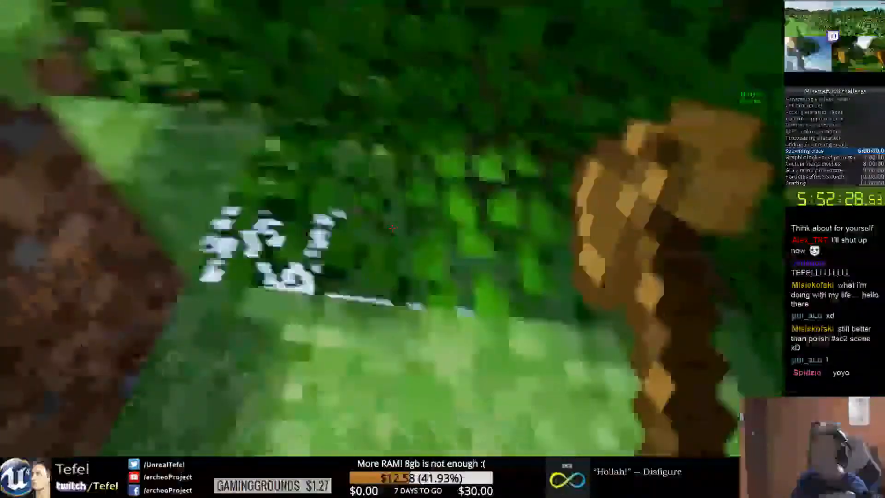
{"action": "key", "text": "w"}
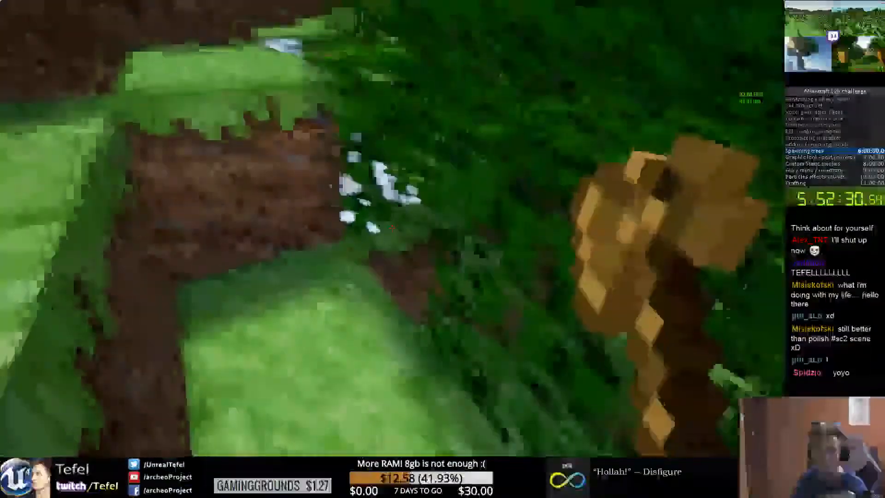
{"action": "key", "text": "w"}
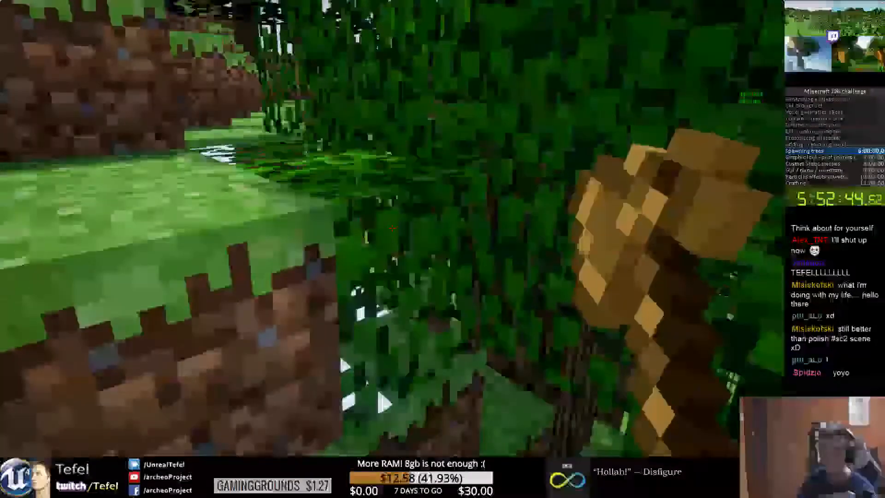
Step: Continue testing voxel edits around the tree trunk and stepped dirt ledges, jumping and walking along the foliage
{"action": "left_click", "coordinate": [392, 228]}
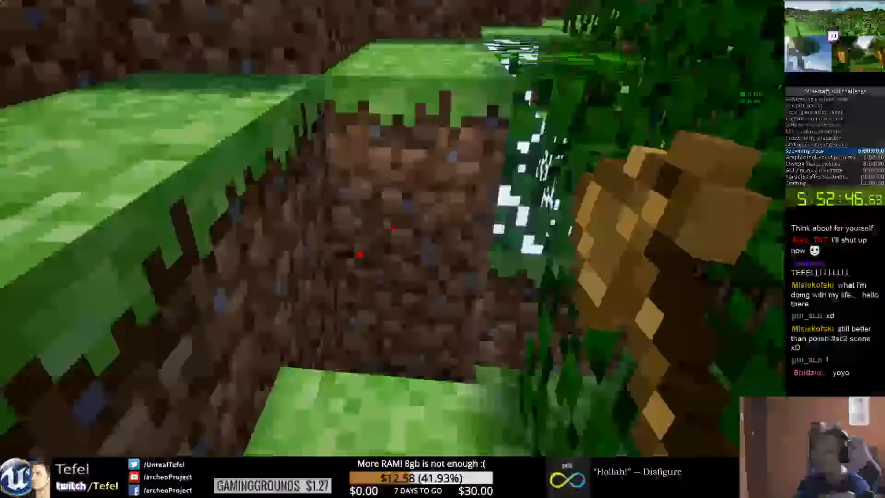
{"action": "key", "text": "space"}
{"action": "key", "text": "w"}
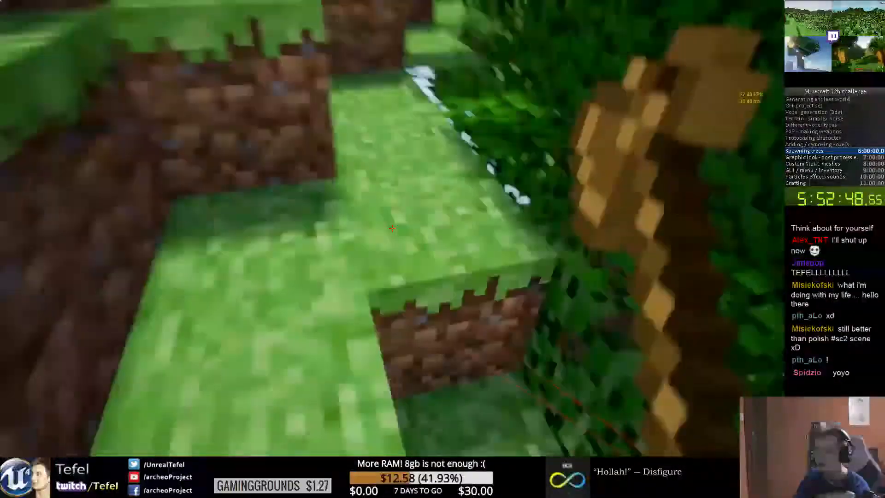
{"action": "key", "text": "w"}
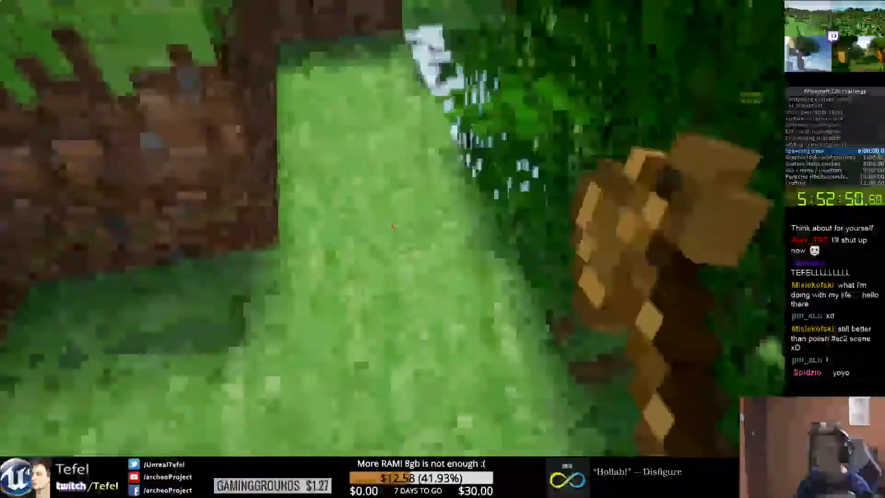
{"action": "key", "text": "w"}
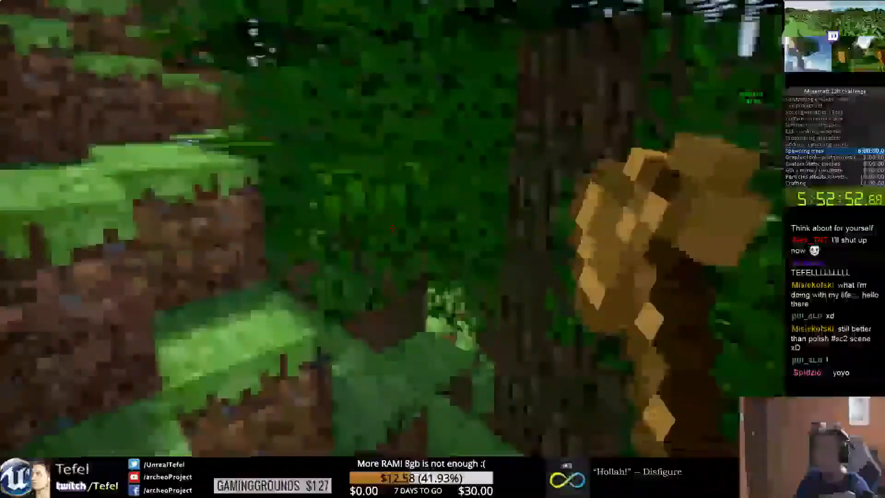
{"action": "key", "text": "w"}
{"action": "left_click", "coordinate": [391, 228]}
{"action": "right_click", "coordinate": [392, 229]}
{"action": "left_click", "coordinate": [392, 228]}
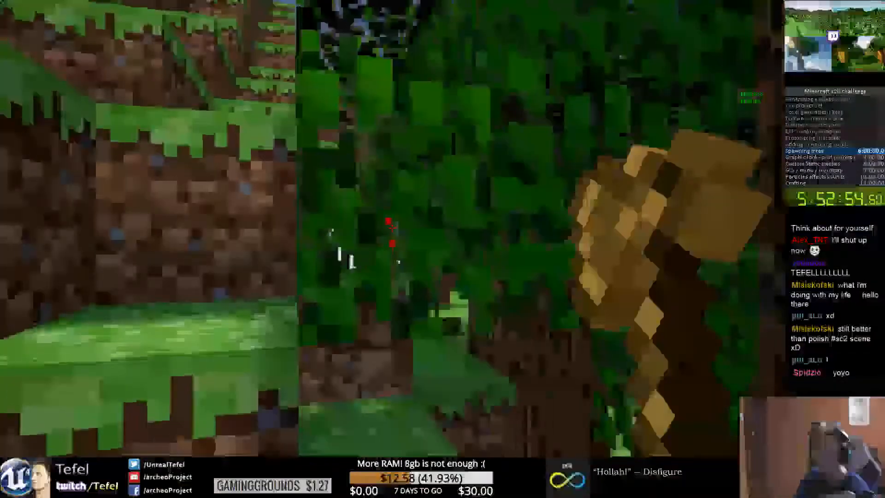
{"action": "key", "text": "w"}
{"action": "key", "text": "space"}
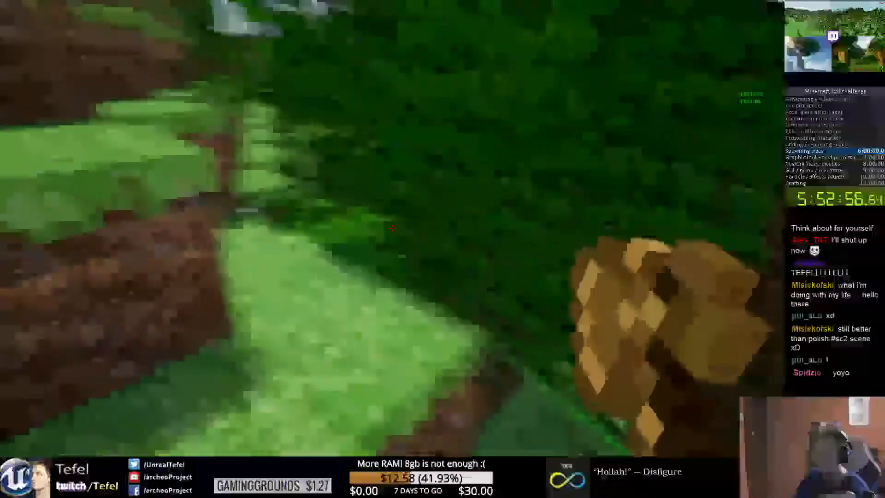
Step: End the play session, restore the full editor layout and switch to the UnrealVoxel code in Visual Studio
{"action": "key", "text": "Escape"}
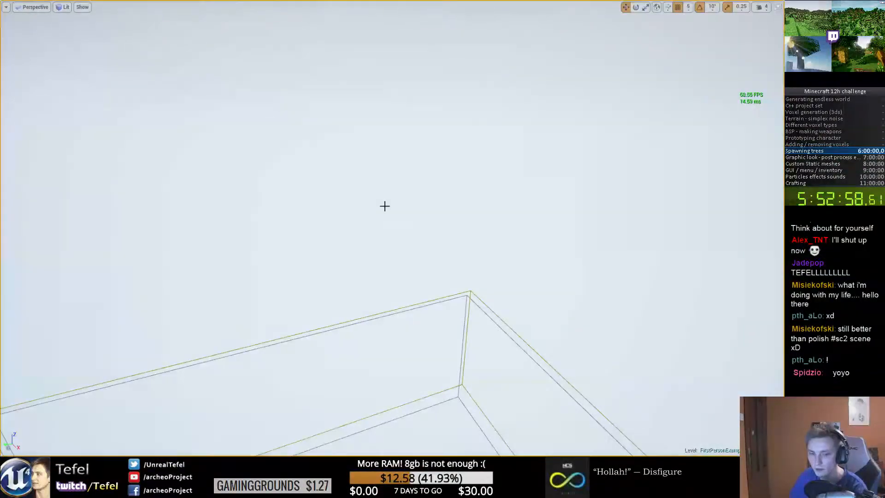
{"action": "key", "text": "F11"}
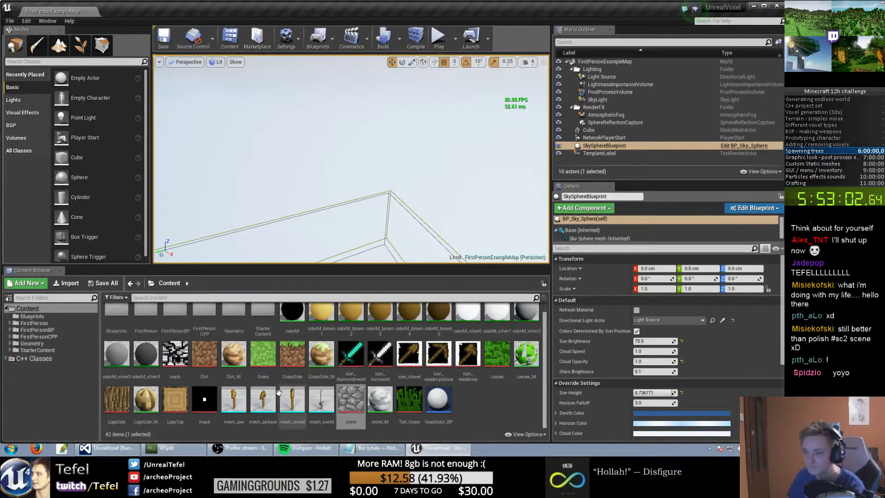
{"action": "left_click", "coordinate": [111, 448]}
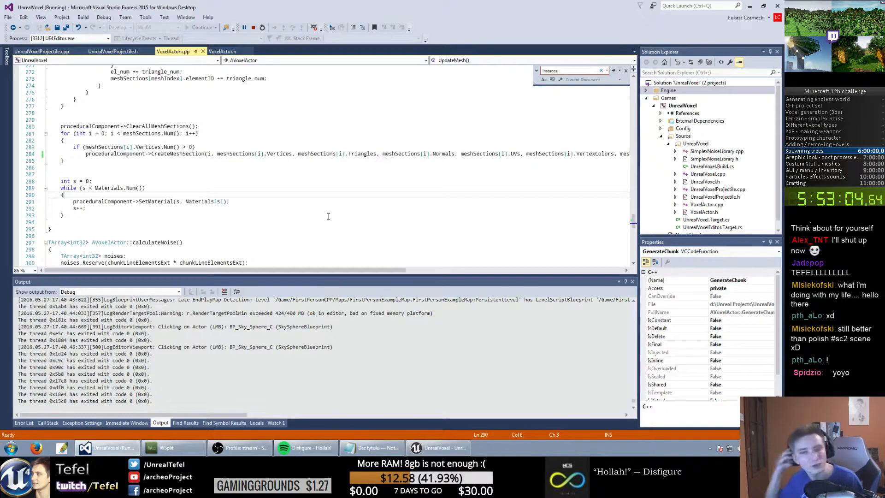
Step: Find the GenerateChunk function in VoxelActor.cpp by searching the file for "genera"
{"action": "scroll", "coordinate": [330, 216], "scroll_direction": "up", "scroll_amount": 10}
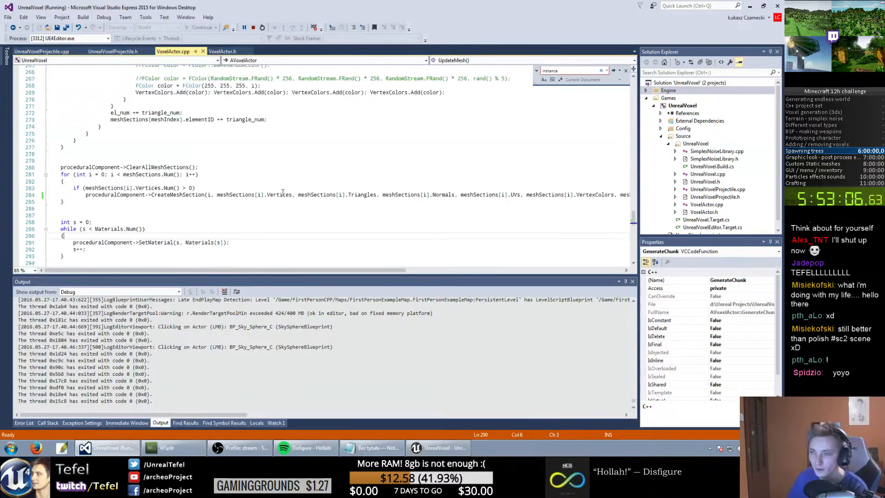
{"action": "scroll", "coordinate": [201, 175], "scroll_direction": "up", "scroll_amount": 10}
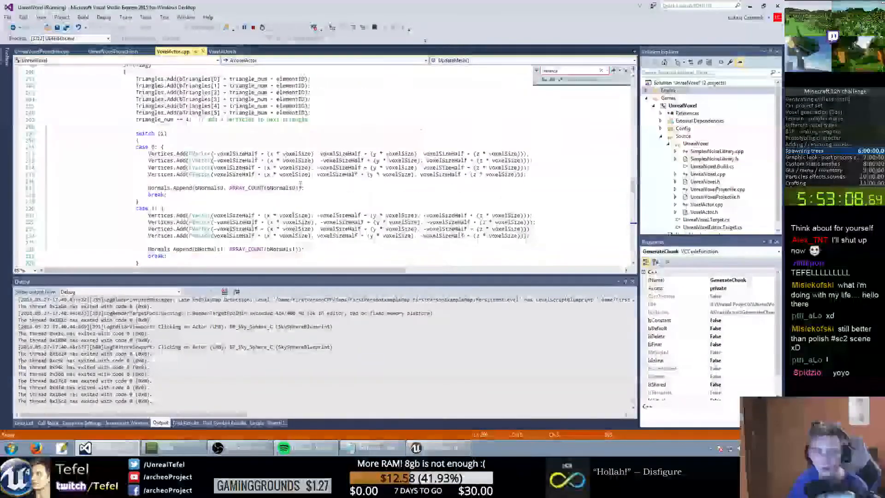
{"action": "scroll", "coordinate": [305, 197], "scroll_direction": "up", "scroll_amount": 20}
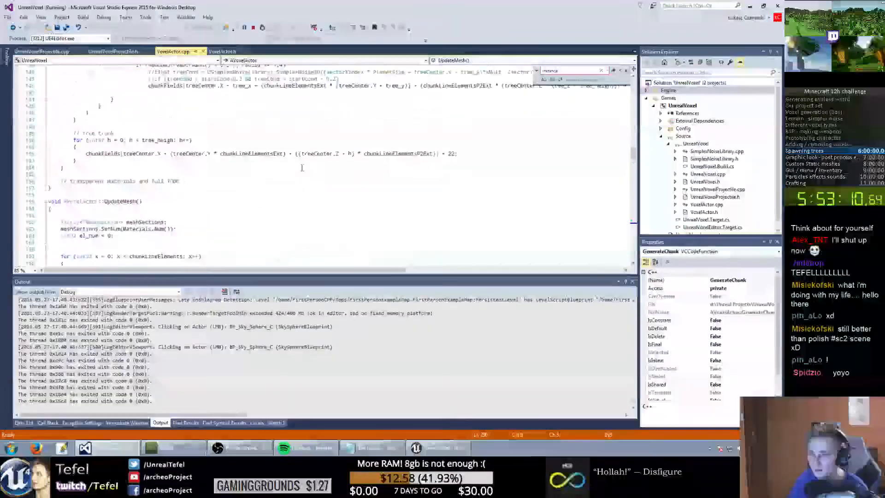
{"action": "key", "text": "ctrl+Home"}
{"action": "key", "text": "ctrl+f"}
{"action": "type", "text": "gere"}
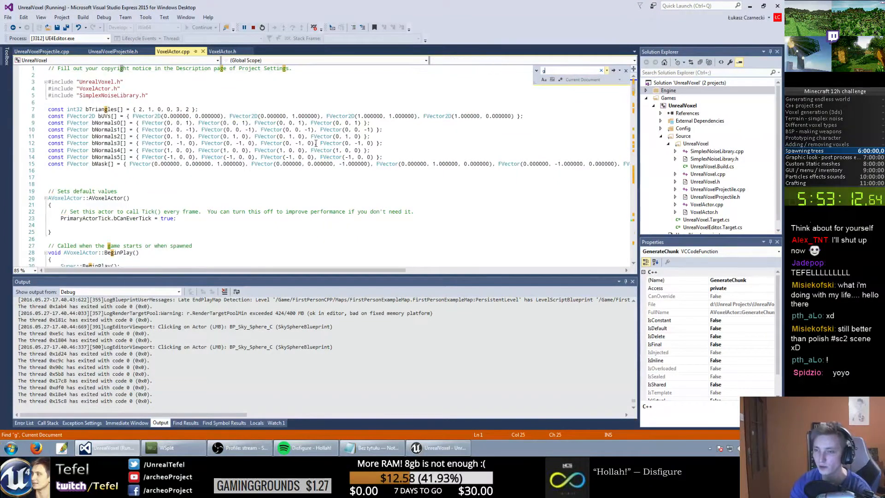
{"action": "key", "text": "BackSpace"}
{"action": "key", "text": "BackSpace"}
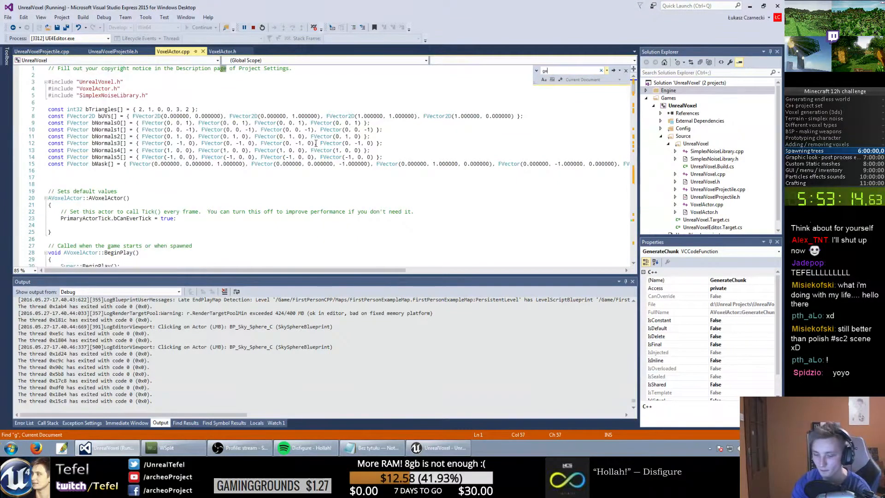
{"action": "type", "text": "nera"}
{"action": "key", "text": "Return"}
{"action": "key", "text": "Return"}
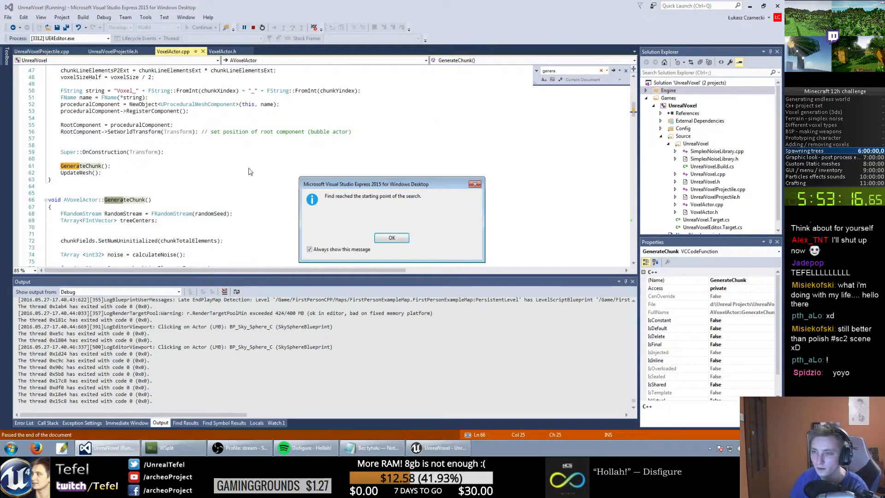
{"action": "key", "text": "Return"}
Step: In GenerateChunk's terrain loop, set the chunkFields value for the z == 30 surface layer to 11
{"action": "left_click", "coordinate": [147, 174]}
{"action": "scroll", "coordinate": [148, 197], "scroll_direction": "down", "scroll_amount": 9}
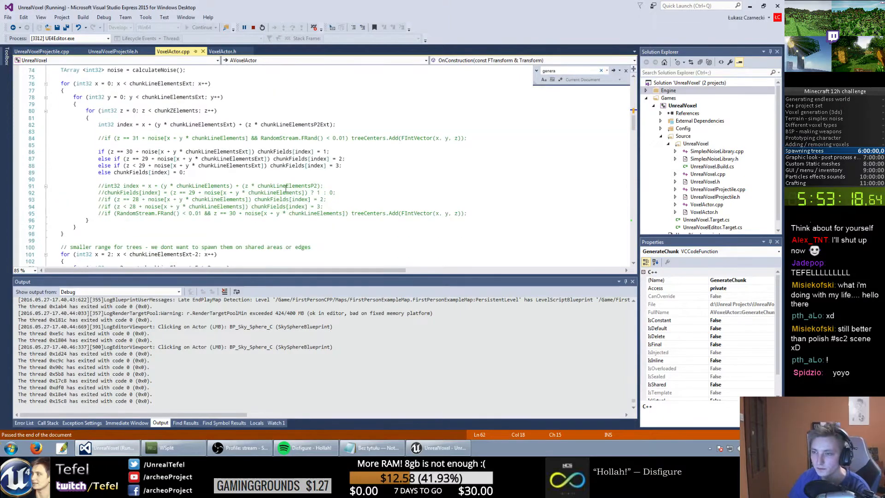
{"action": "left_click_drag", "start_coordinate": [320, 152], "coordinate": [392, 171]}
{"action": "left_click", "coordinate": [397, 166]}
{"action": "left_click_drag", "start_coordinate": [324, 152], "coordinate": [343, 166]}
{"action": "left_click", "coordinate": [331, 153]}
{"action": "left_click", "coordinate": [392, 157]}
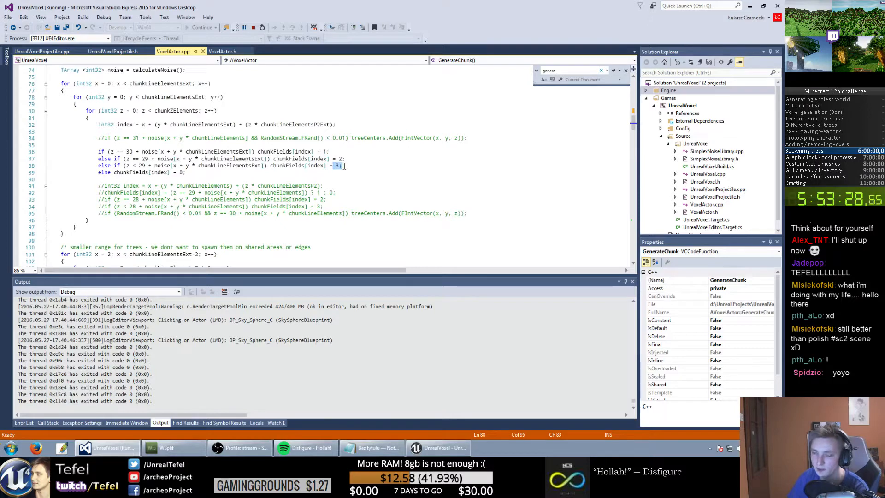
{"action": "left_click", "coordinate": [326, 151]}
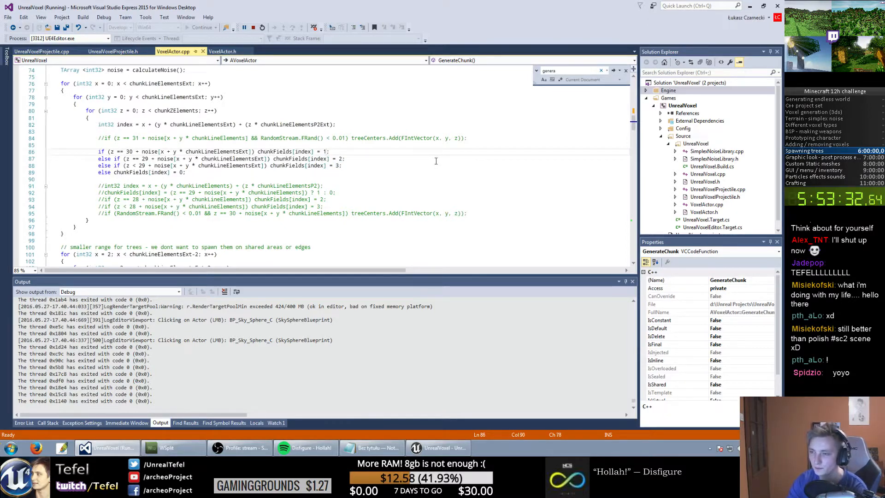
{"action": "type", "text": "1"}
Step: Set the chunkFields values for the z == 29 and z < 29 layers to 12 and 13, and save the file
{"action": "key", "text": "Down"}
{"action": "key", "text": "Right"}
{"action": "key", "text": "Right"}
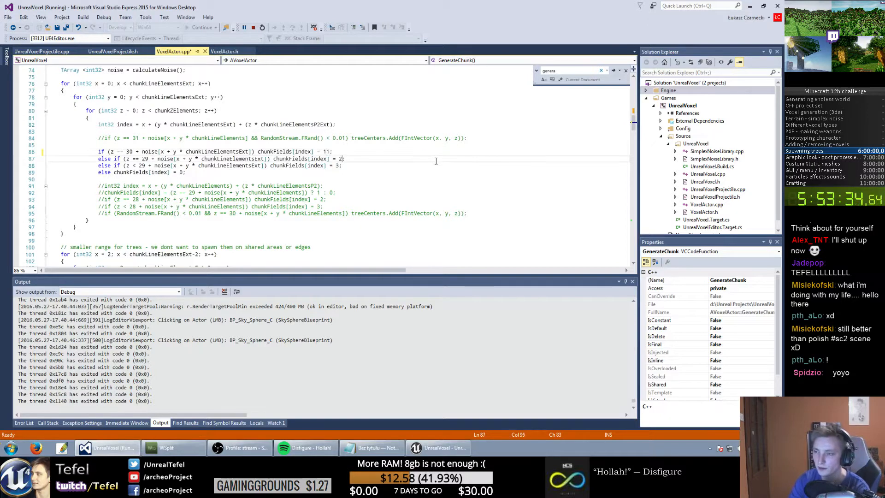
{"action": "key", "text": "Down"}
{"action": "key", "text": "Left"}
{"action": "key", "text": "Left"}
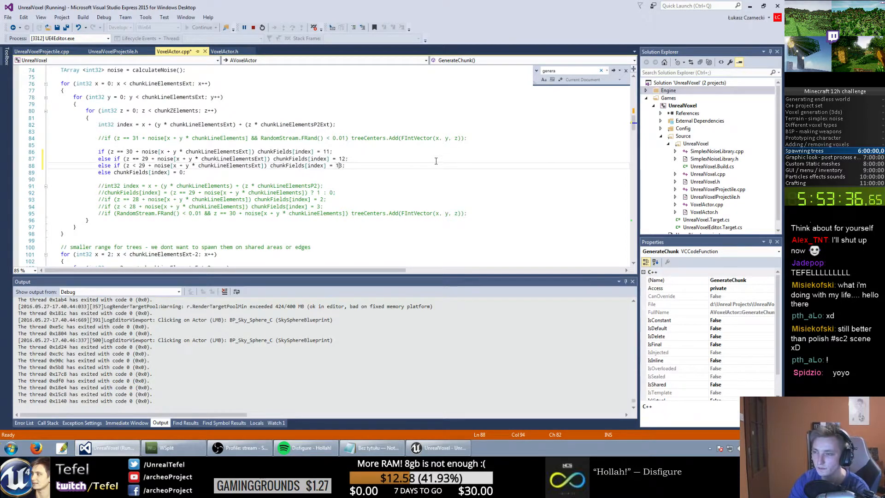
{"action": "key", "text": "ctrl+s"}
Step: Examine the tree-spawning code in GenerateChunk, from the tree centers through the leaves loop to the trunk loop
{"action": "left_click_drag", "start_coordinate": [354, 166], "coordinate": [304, 152]}
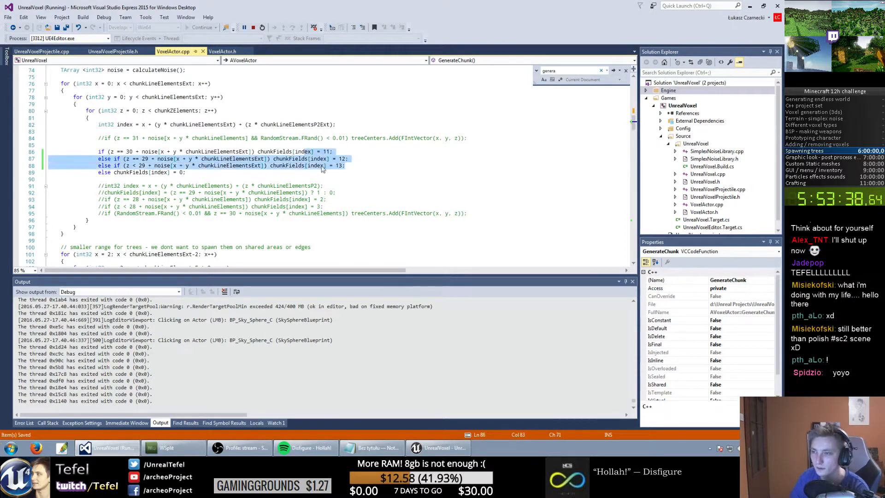
{"action": "scroll", "coordinate": [401, 196], "scroll_direction": "down", "scroll_amount": 3}
{"action": "scroll", "coordinate": [240, 182], "scroll_direction": "down", "scroll_amount": 2}
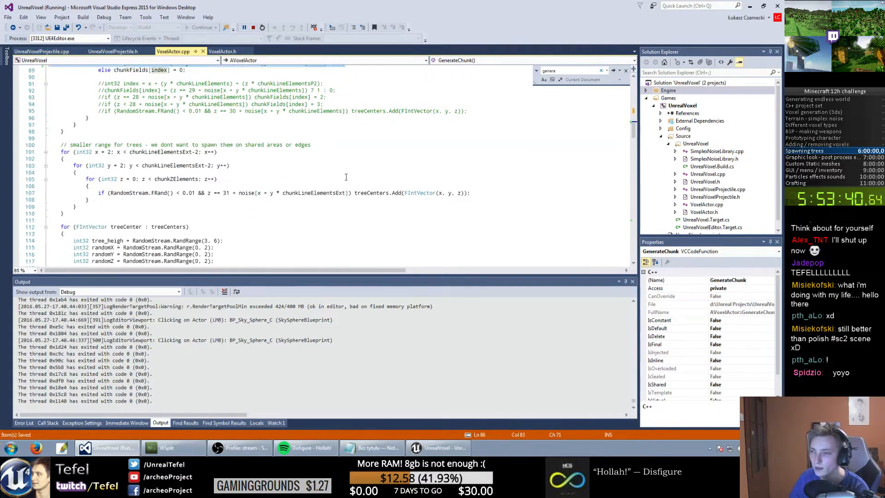
{"action": "scroll", "coordinate": [219, 203], "scroll_direction": "down", "scroll_amount": 9}
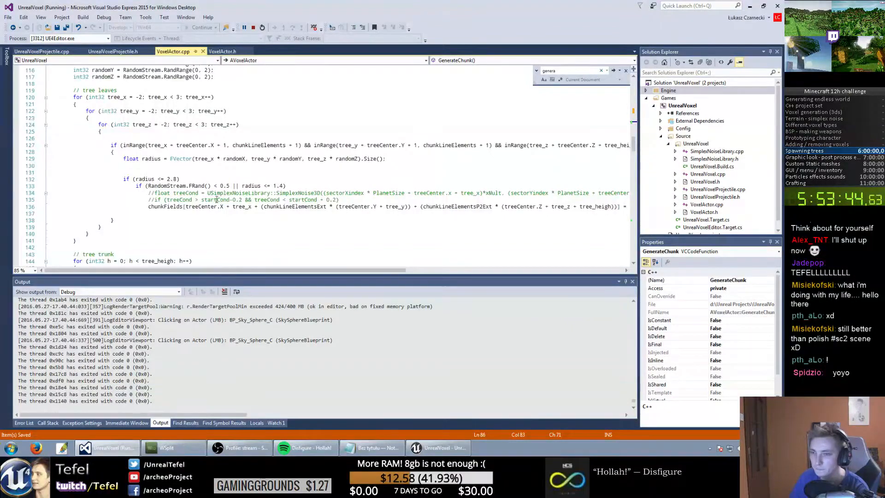
{"action": "scroll", "coordinate": [184, 196], "scroll_direction": "down", "scroll_amount": 3}
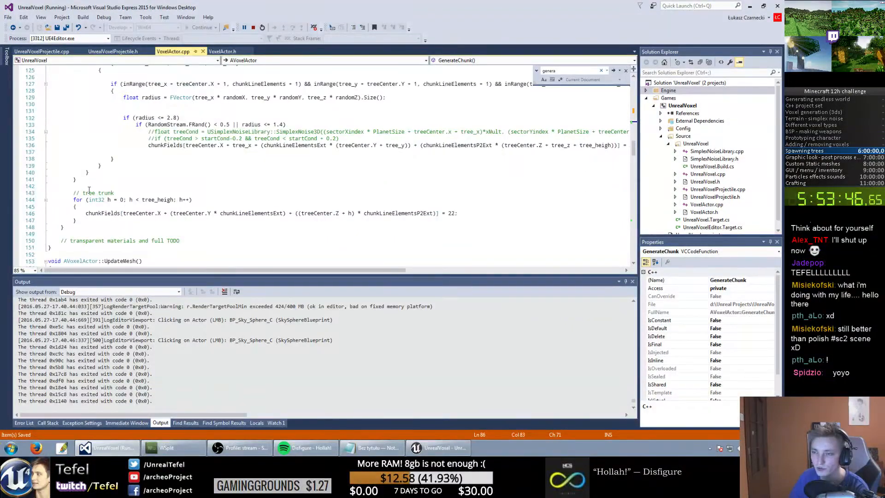
{"action": "left_click_drag", "start_coordinate": [89, 190], "coordinate": [124, 212]}
{"action": "left_click", "coordinate": [239, 208]}
{"action": "left_click_drag", "start_coordinate": [82, 193], "coordinate": [122, 213]}
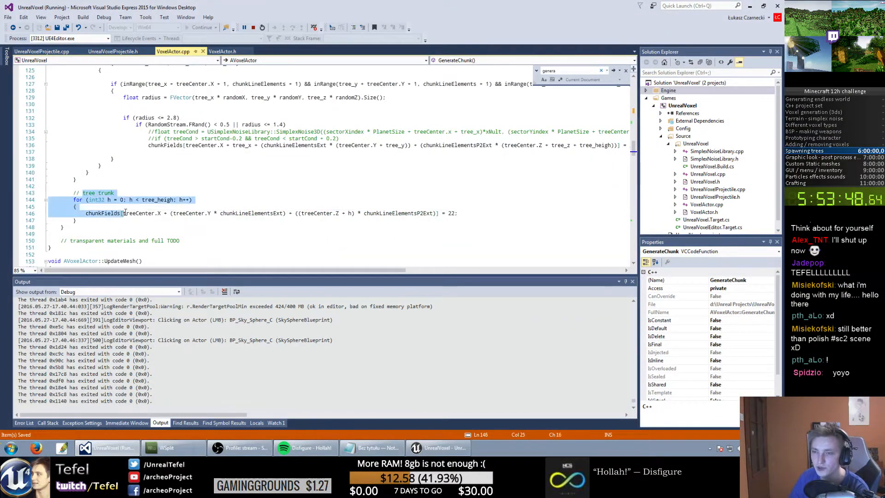
Step: Set the chunkFields value assigned in the tree trunk loop to 14
{"action": "left_click", "coordinate": [454, 211]}
{"action": "scroll", "coordinate": [415, 175], "scroll_direction": "up", "scroll_amount": 20}
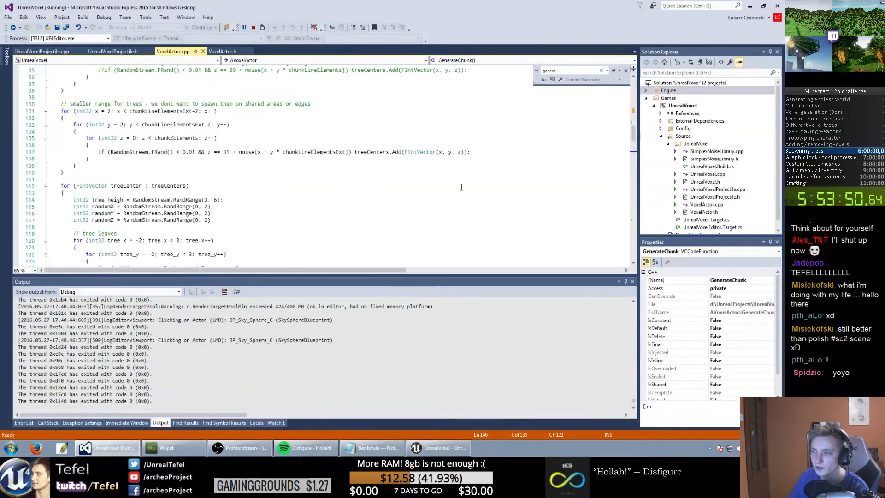
{"action": "scroll", "coordinate": [415, 157], "scroll_direction": "down", "scroll_amount": 7}
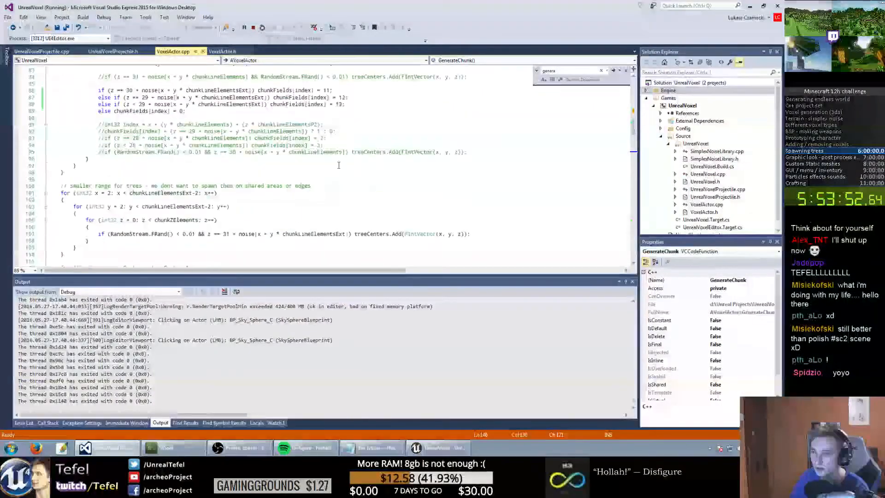
{"action": "scroll", "coordinate": [385, 177], "scroll_direction": "down", "scroll_amount": 18}
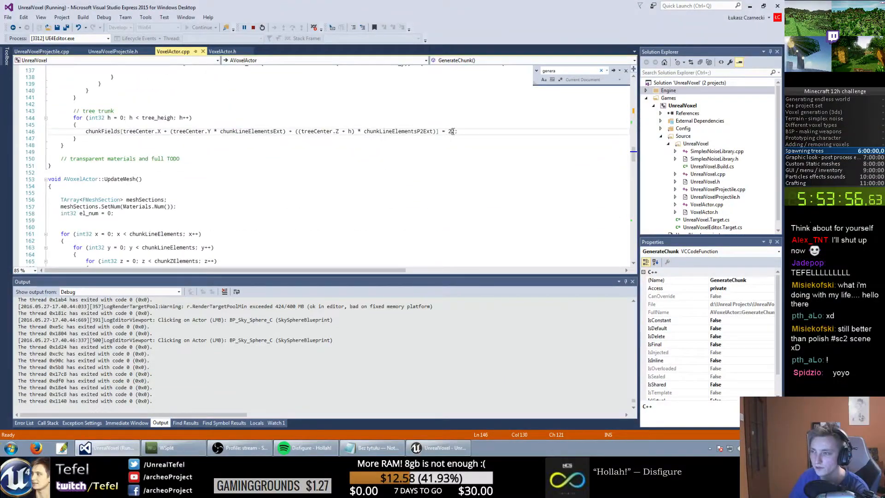
{"action": "left_click", "coordinate": [452, 132]}
{"action": "key", "text": "BackSpace"}
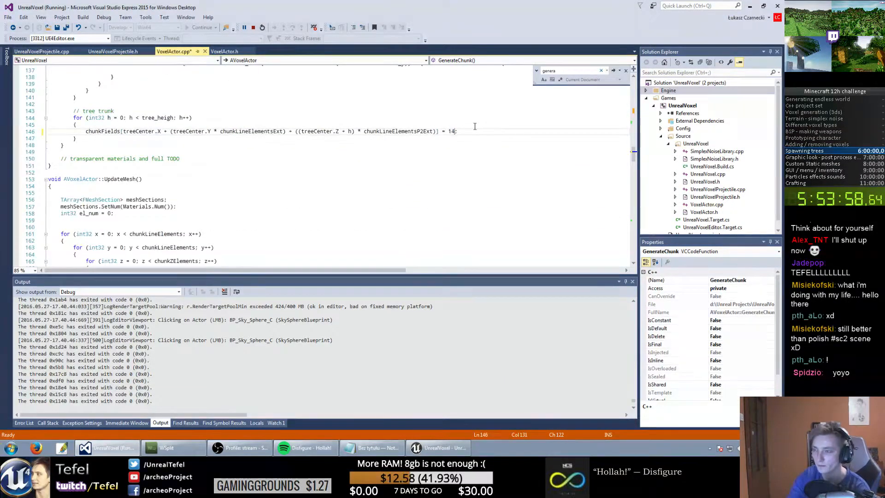
Step: Replace the chunkFields value assigned in the tree leaves loop and save VoxelActor.cpp
{"action": "scroll", "coordinate": [397, 147], "scroll_direction": "up", "scroll_amount": 20}
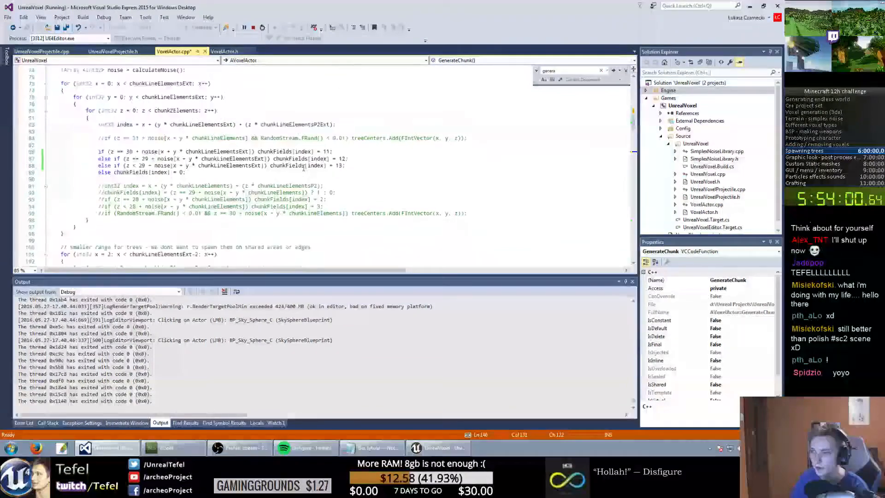
{"action": "scroll", "coordinate": [304, 168], "scroll_direction": "down", "scroll_amount": 15}
{"action": "left_click_drag", "start_coordinate": [369, 271], "coordinate": [433, 253]}
{"action": "double_click", "coordinate": [515, 186]}
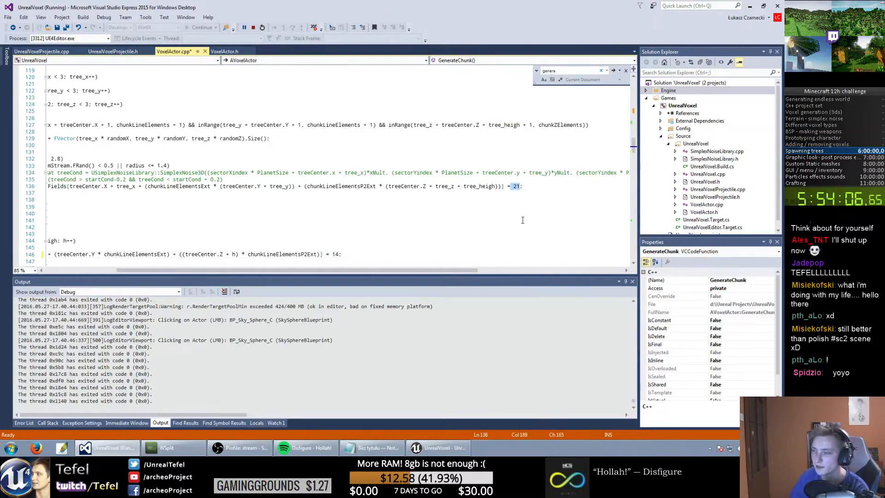
{"action": "type", "text": "1"}
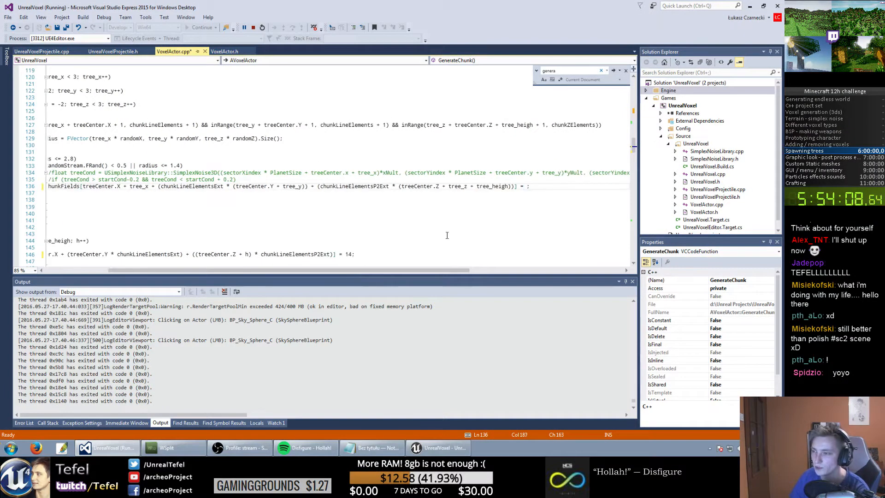
{"action": "key", "text": "ctrl+s"}
{"action": "left_click", "coordinate": [479, 193]}
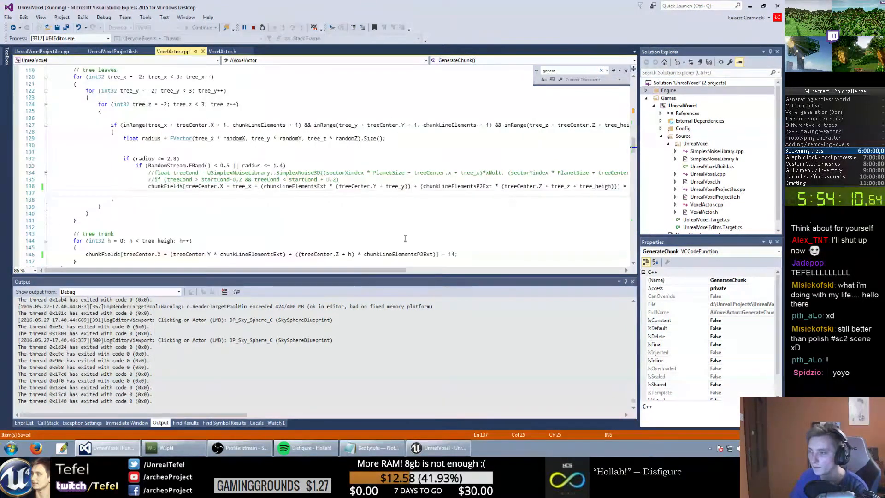
Step: Review the start of the UpdateMesh function and locate the condition that compares meshIndex with zero
{"action": "scroll", "coordinate": [397, 226], "scroll_direction": "down", "scroll_amount": 9}
{"action": "scroll", "coordinate": [322, 205], "scroll_direction": "up", "scroll_amount": 1}
{"action": "scroll", "coordinate": [250, 215], "scroll_direction": "down", "scroll_amount": 5}
{"action": "scroll", "coordinate": [251, 215], "scroll_direction": "up", "scroll_amount": 5}
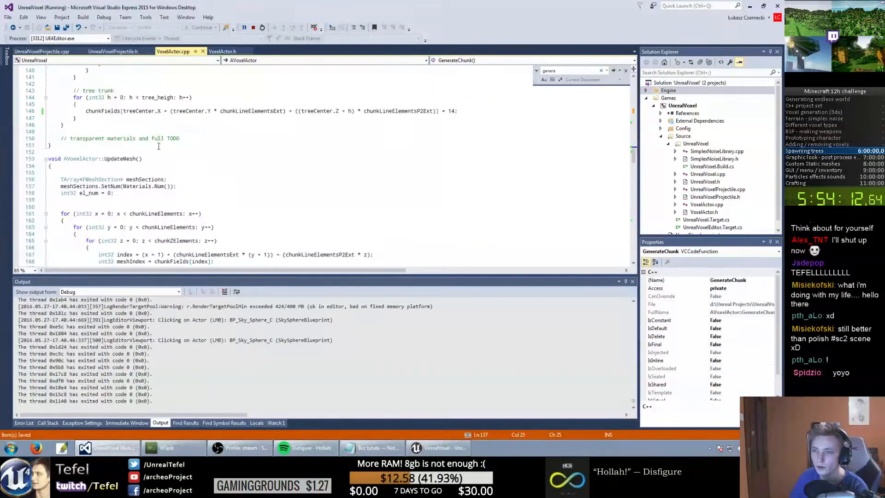
{"action": "scroll", "coordinate": [90, 214], "scroll_direction": "down", "scroll_amount": 1}
{"action": "left_click", "coordinate": [104, 118]}
{"action": "scroll", "coordinate": [172, 146], "scroll_direction": "down", "scroll_amount": 7}
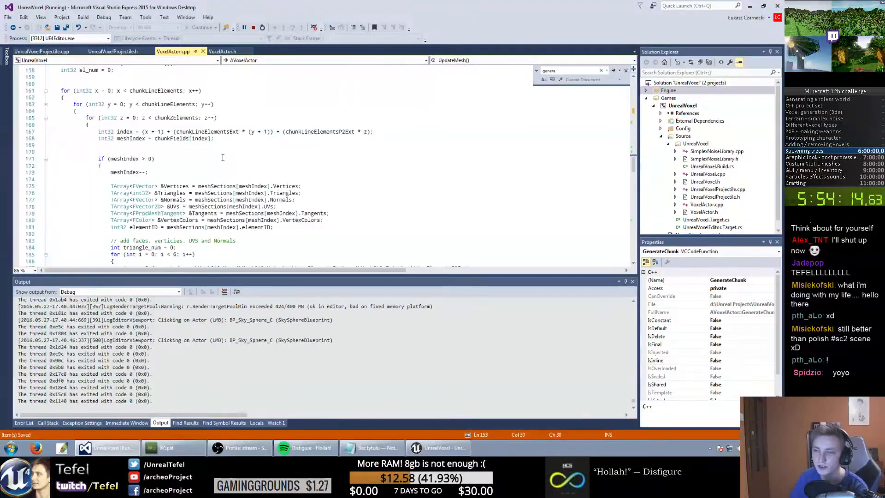
{"action": "left_click_drag", "start_coordinate": [98, 97], "coordinate": [154, 98]}
{"action": "left_click", "coordinate": [151, 98]}
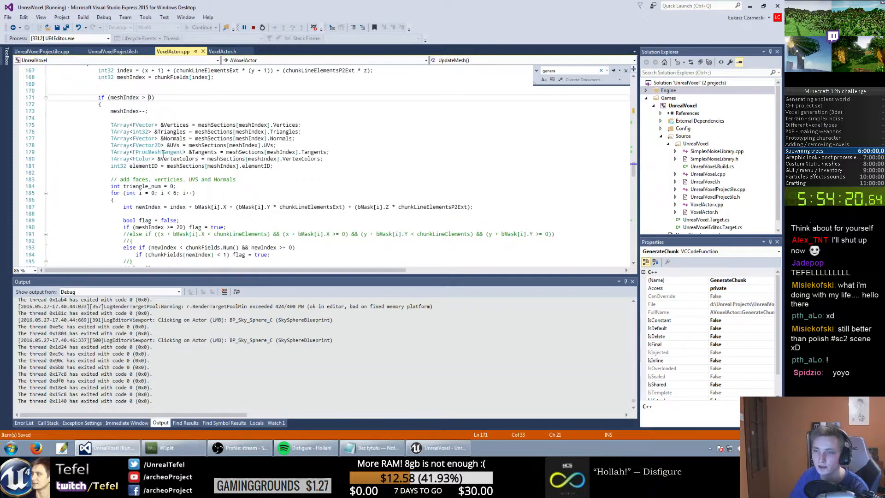
Step: Change the UpdateMesh condition to meshIndex > 10 and save the file
{"action": "scroll", "coordinate": [167, 115], "scroll_direction": "down", "scroll_amount": 3}
{"action": "scroll", "coordinate": [167, 138], "scroll_direction": "up", "scroll_amount": 5}
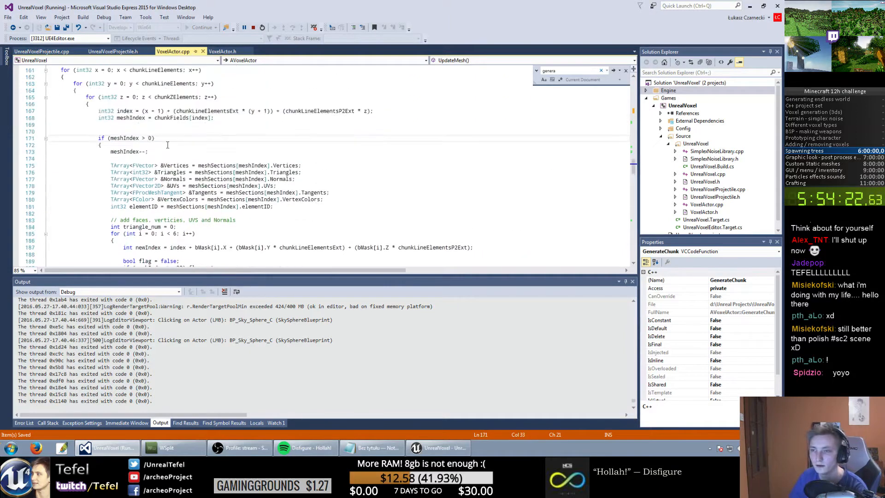
{"action": "scroll", "coordinate": [152, 140], "scroll_direction": "down", "scroll_amount": 3}
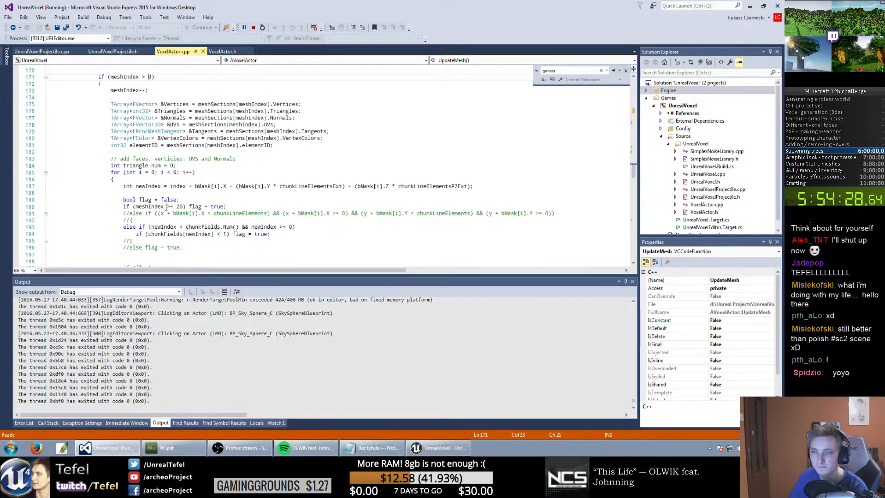
{"action": "scroll", "coordinate": [139, 147], "scroll_direction": "up", "scroll_amount": 3}
{"action": "type", "text": "1"}
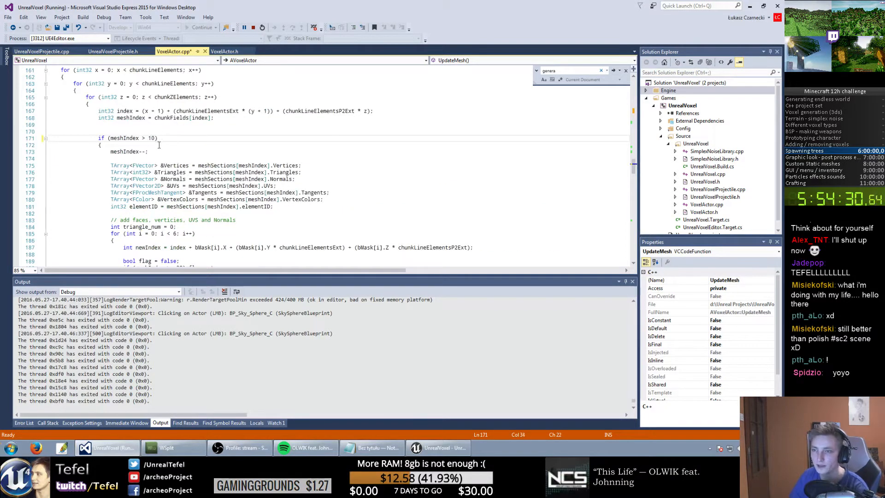
{"action": "key", "text": "ctrl+s"}
{"action": "left_click", "coordinate": [164, 146]}
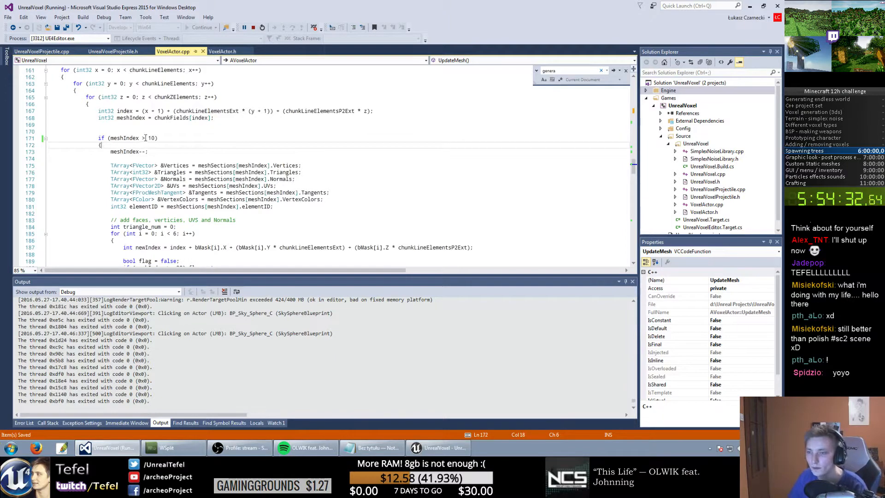
{"action": "left_click_drag", "start_coordinate": [148, 138], "coordinate": [157, 138]}
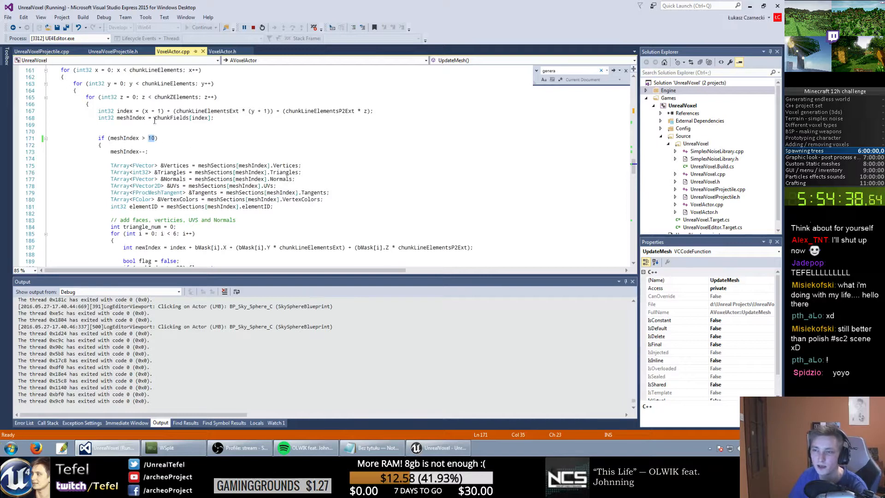
Step: Save VoxelActor.cpp again and review the tree leaves and tree trunk loops above UpdateMesh
{"action": "left_click", "coordinate": [213, 132]}
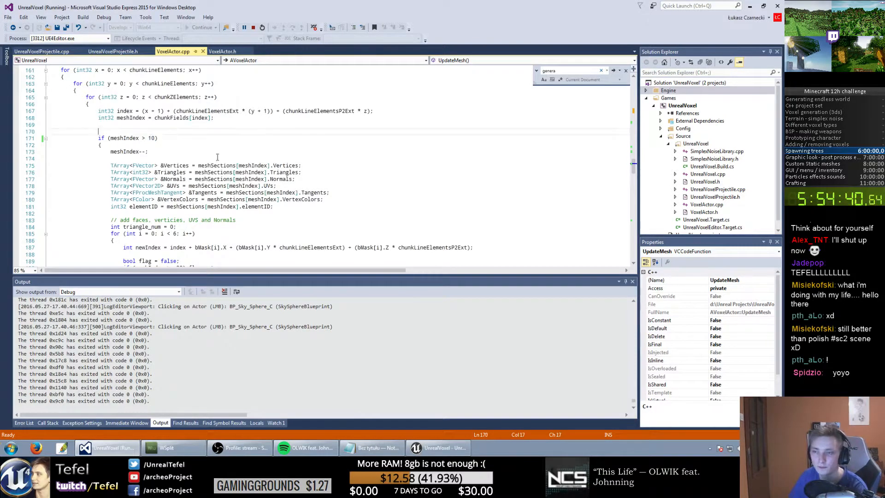
{"action": "scroll", "coordinate": [202, 166], "scroll_direction": "down", "scroll_amount": 6}
{"action": "scroll", "coordinate": [194, 176], "scroll_direction": "up", "scroll_amount": 8}
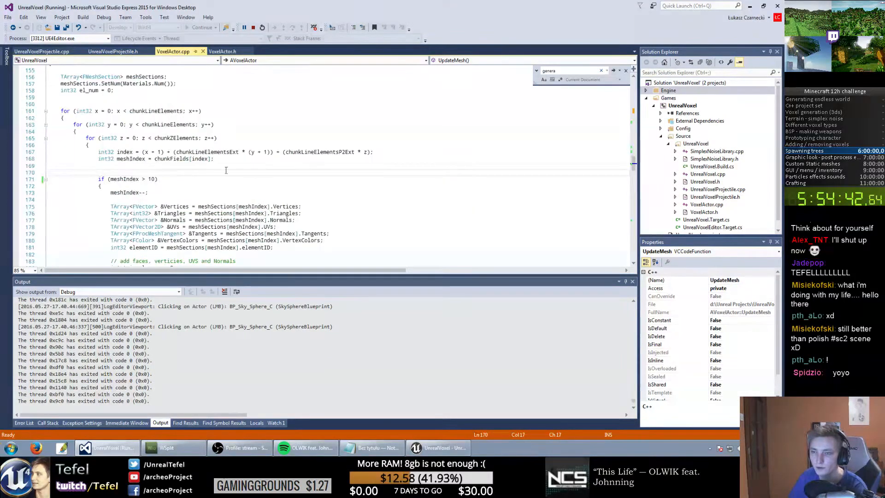
{"action": "key", "text": "ctrl+s"}
{"action": "scroll", "coordinate": [185, 157], "scroll_direction": "up", "scroll_amount": 14}
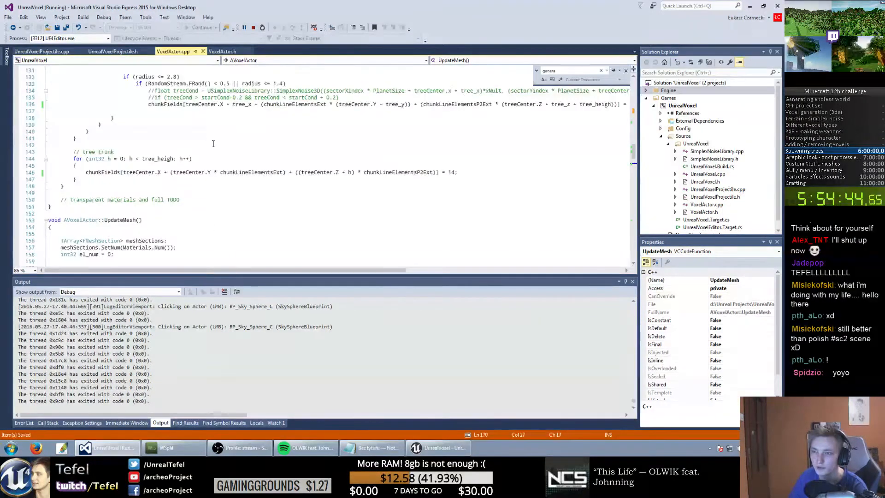
{"action": "scroll", "coordinate": [195, 180], "scroll_direction": "up", "scroll_amount": 5}
{"action": "scroll", "coordinate": [194, 180], "scroll_direction": "down", "scroll_amount": 6}
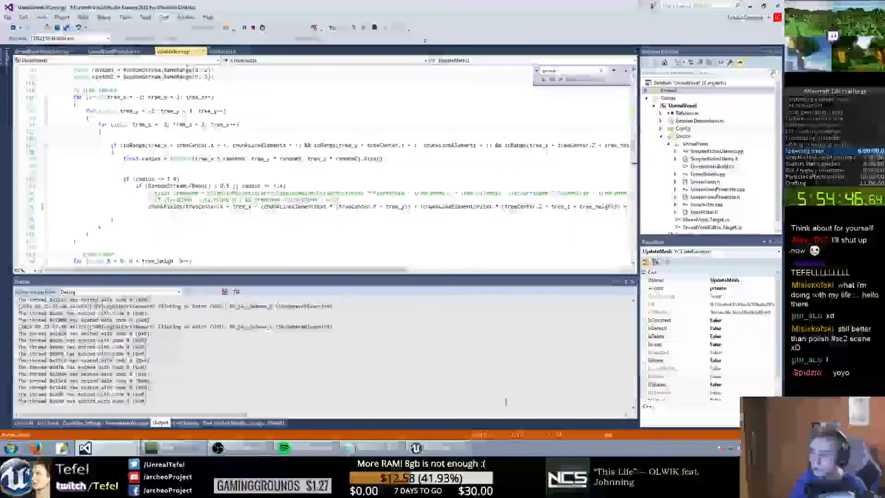
Step: Switch to Unreal Editor, search the project assets for "voxel actor" and open the VoxelActor_BP blueprint
{"action": "left_click", "coordinate": [445, 450]}
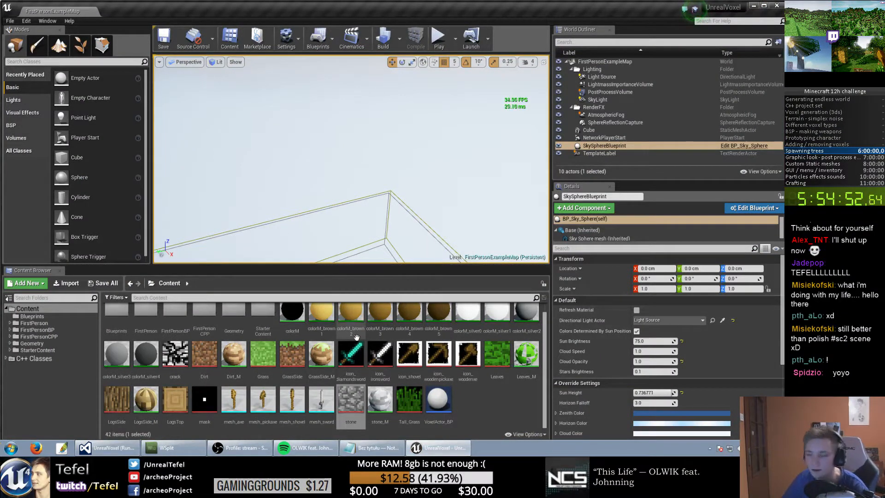
{"action": "key", "text": "ctrl+p"}
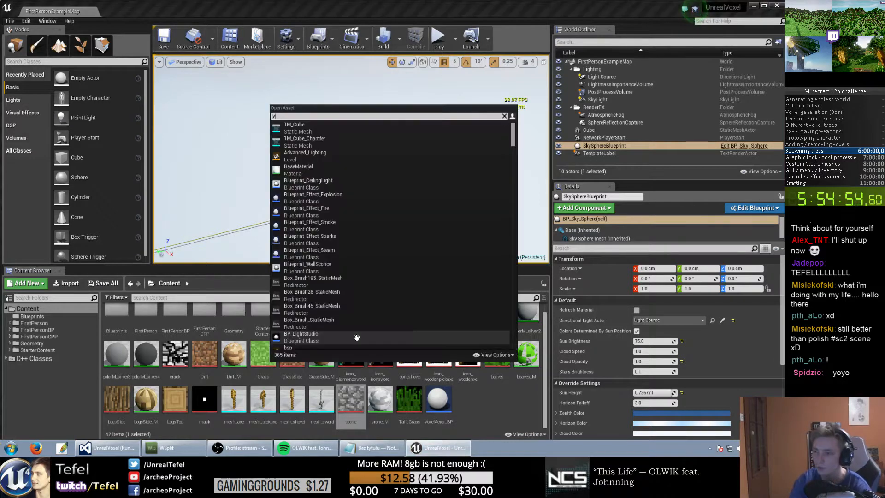
{"action": "type", "text": "voxel actor"}
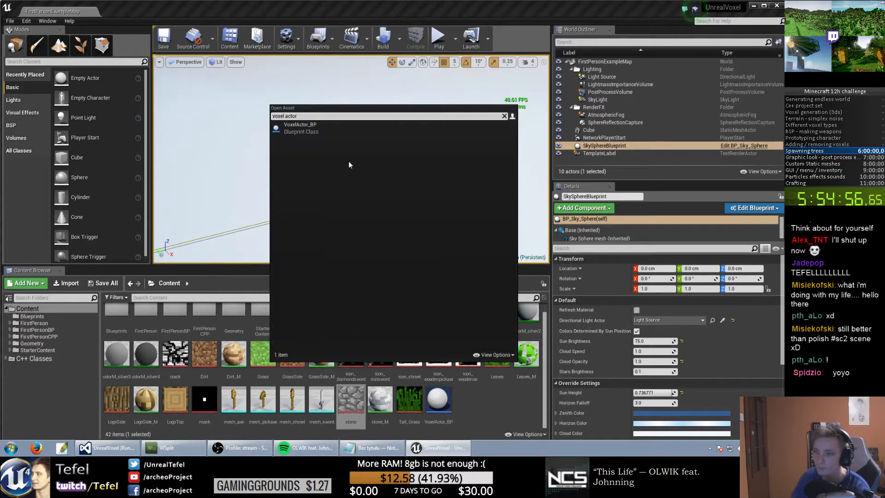
{"action": "double_click", "coordinate": [322, 129]}
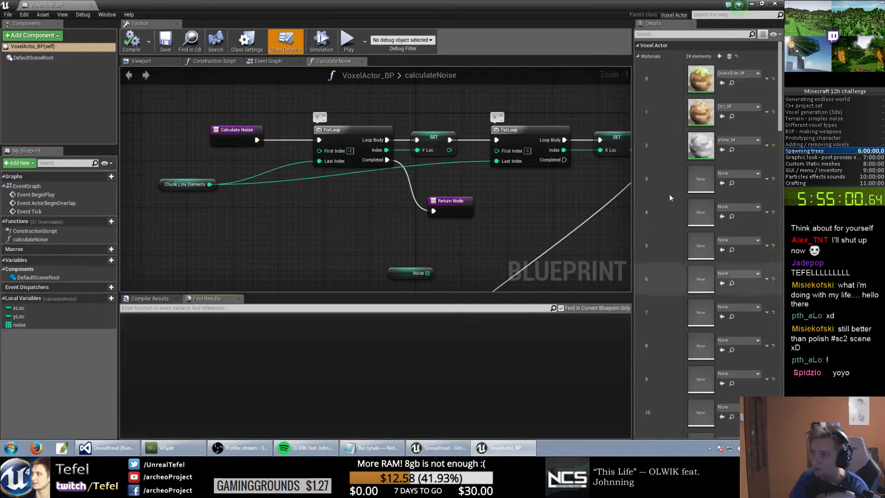
Step: Examine which elements of VoxelActor_BP's Materials array have materials assigned, and shrink the blueprint window to expose the Content Browser
{"action": "scroll", "coordinate": [705, 322], "scroll_direction": "down", "scroll_amount": 3}
{"action": "scroll", "coordinate": [709, 332], "scroll_direction": "down", "scroll_amount": 5}
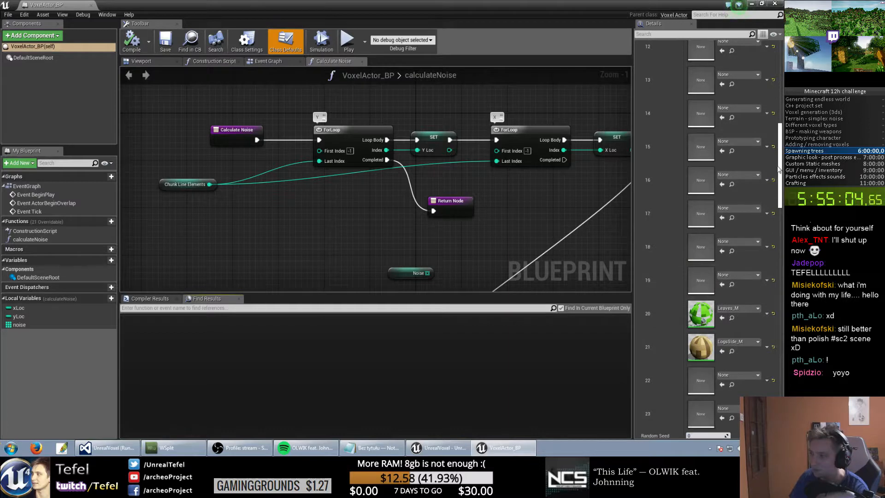
{"action": "left_click_drag", "start_coordinate": [781, 168], "coordinate": [781, 77]}
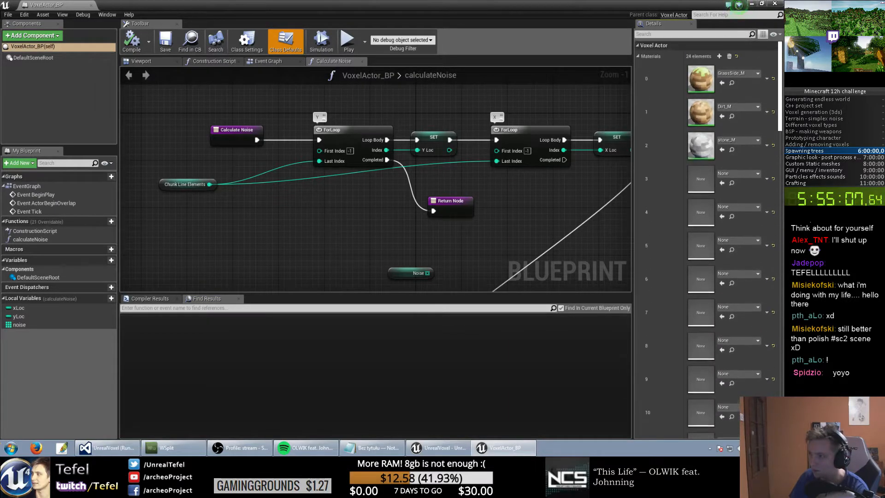
{"action": "left_click", "coordinate": [737, 76]}
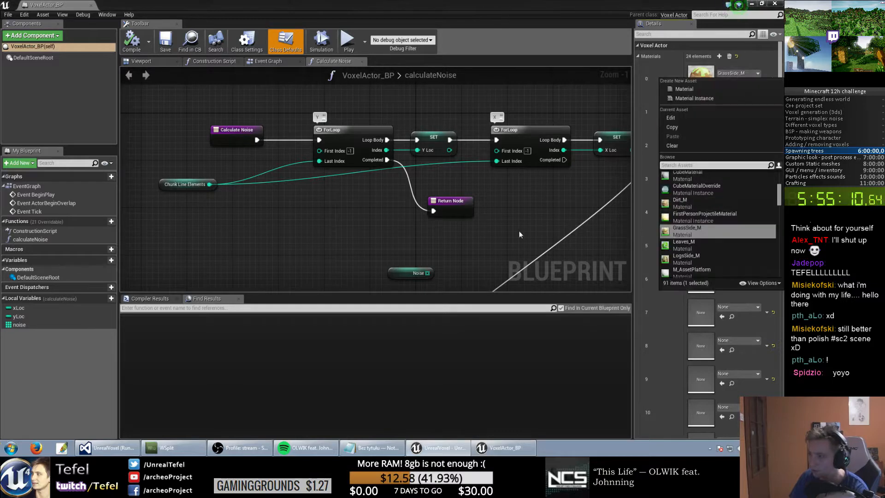
{"action": "left_click", "coordinate": [764, 75]}
{"action": "left_click", "coordinate": [762, 3]}
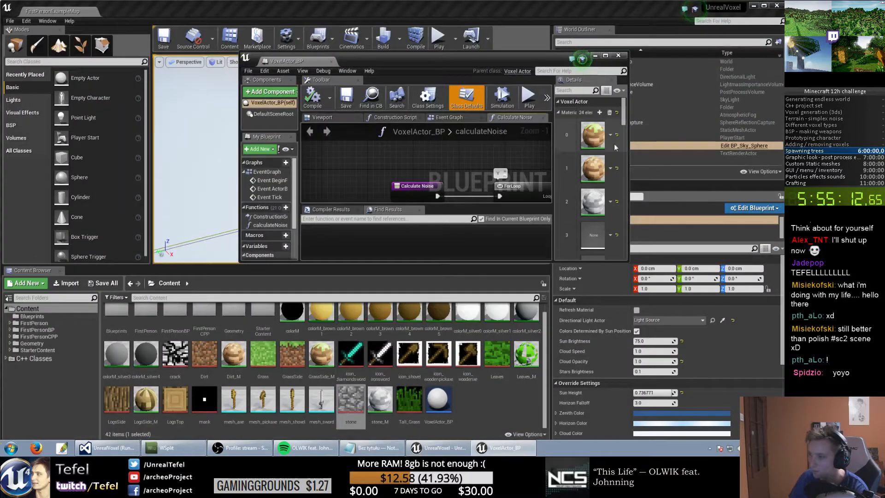
{"action": "left_click", "coordinate": [597, 136]}
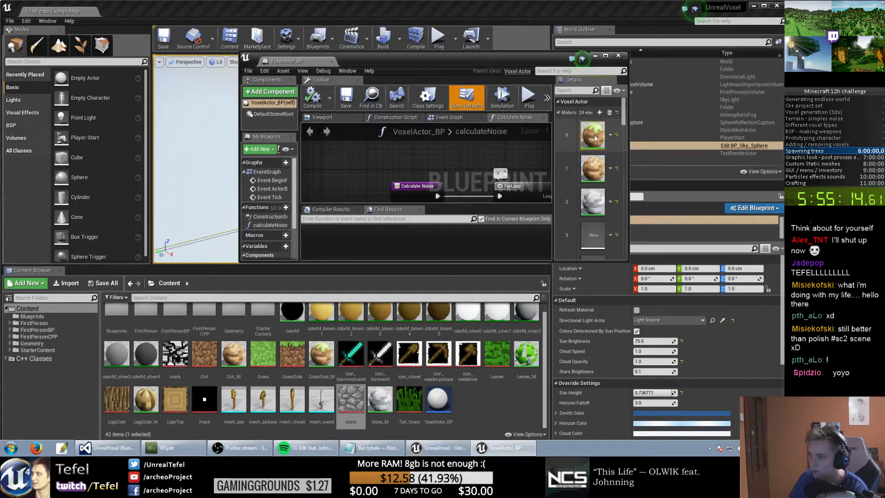
Step: Locate the Leaves_M material from Materials element 20, assign it to element 0 and reset element 1
{"action": "scroll", "coordinate": [619, 120], "scroll_direction": "down", "scroll_amount": 10}
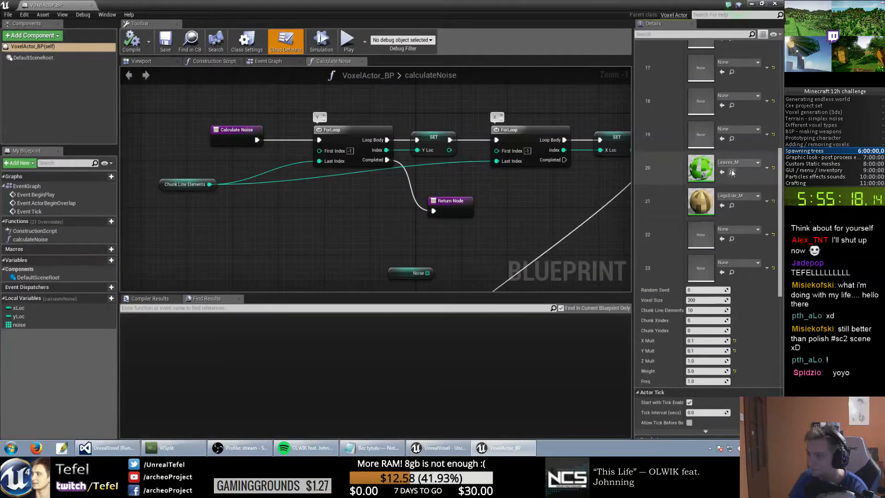
{"action": "left_click", "coordinate": [731, 173]}
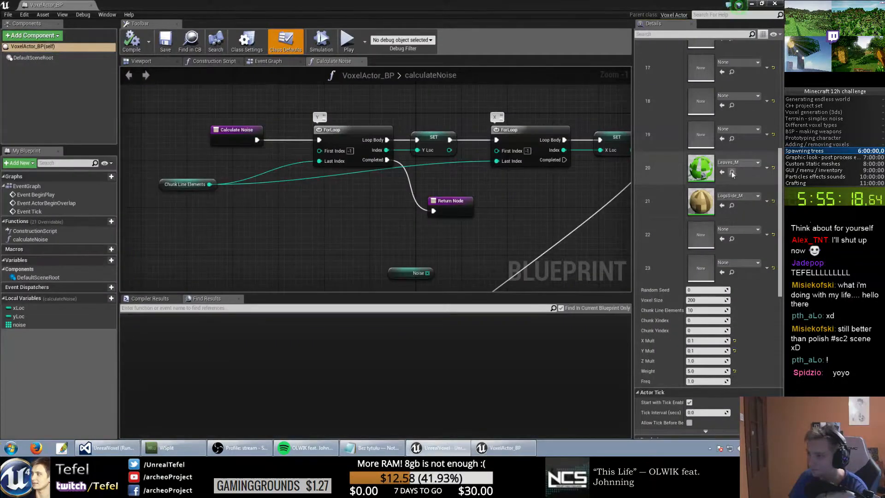
{"action": "left_click", "coordinate": [761, 3]}
{"action": "scroll", "coordinate": [597, 199], "scroll_direction": "up", "scroll_amount": 5}
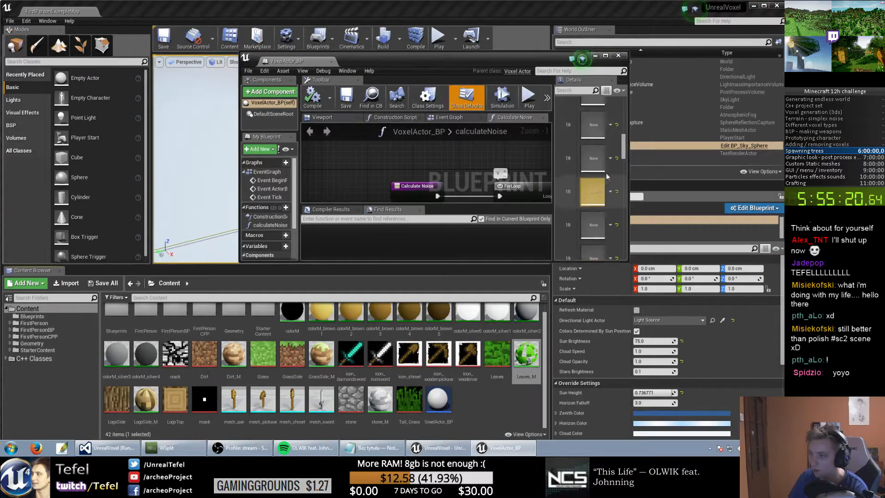
{"action": "scroll", "coordinate": [598, 199], "scroll_direction": "up", "scroll_amount": 5}
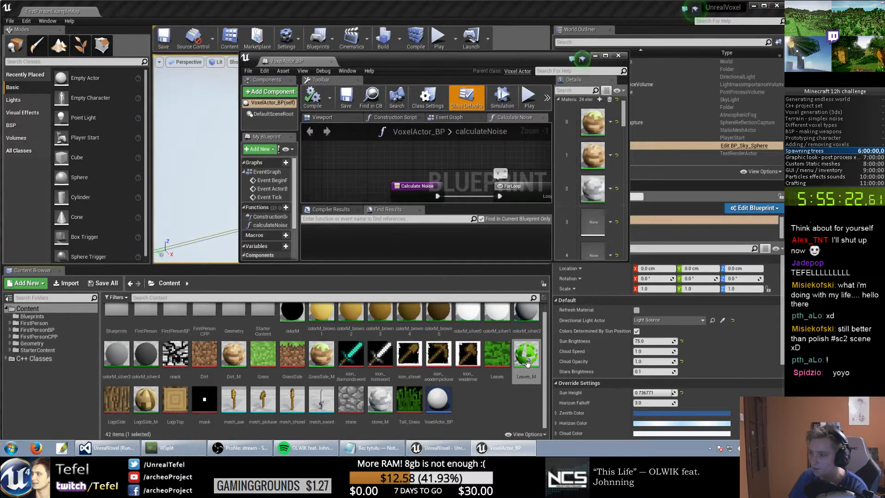
{"action": "left_click_drag", "start_coordinate": [526, 355], "coordinate": [589, 121]}
{"action": "left_click", "coordinate": [617, 154]}
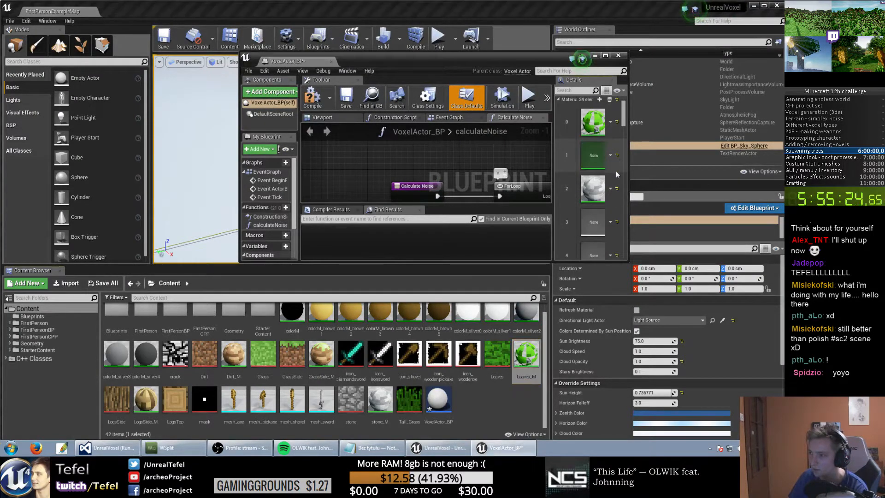
Step: Check the chunkFields values assigned to the terrain layers in GenerateChunk in Visual Studio, and return to the blueprint
{"action": "scroll", "coordinate": [618, 191], "scroll_direction": "down", "scroll_amount": 5}
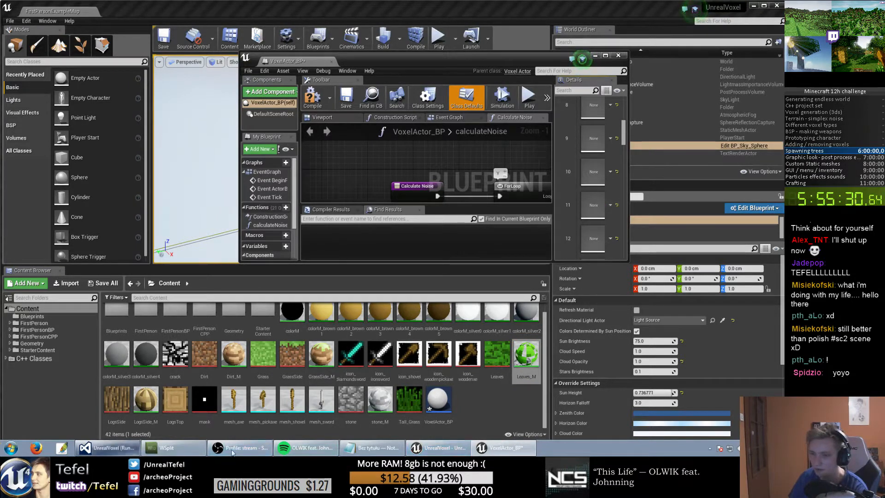
{"action": "left_click", "coordinate": [127, 455]}
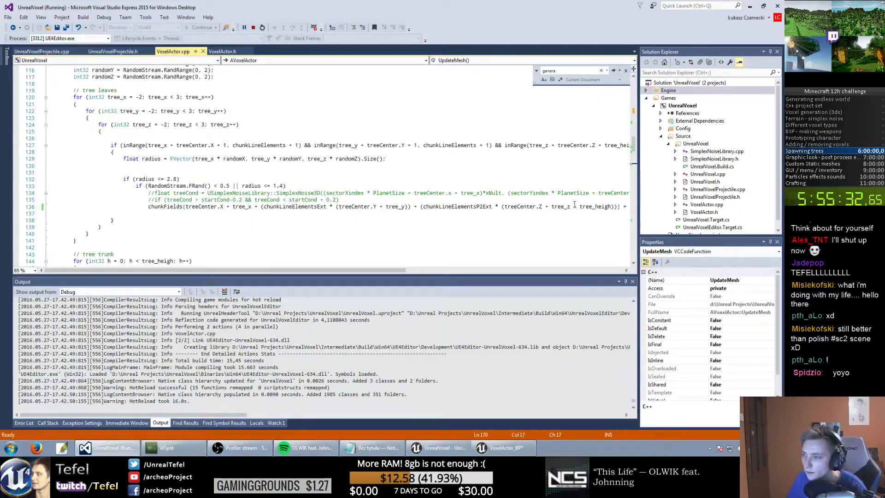
{"action": "scroll", "coordinate": [446, 176], "scroll_direction": "up", "scroll_amount": 14}
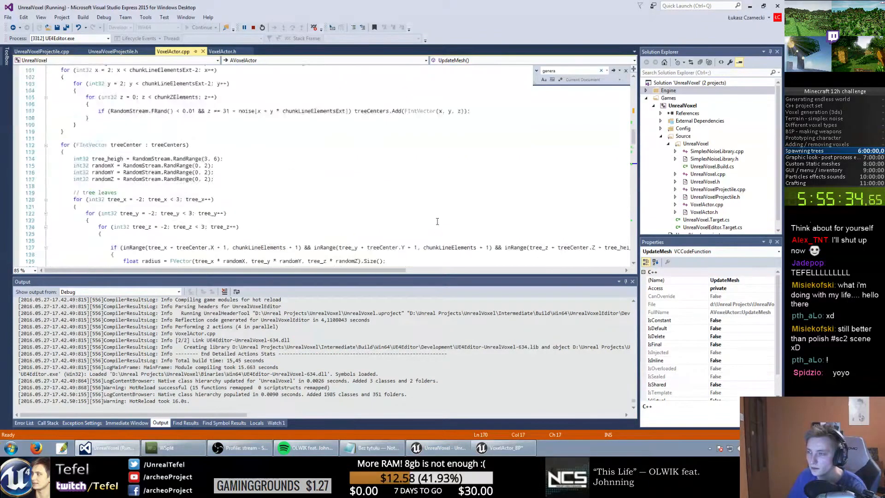
{"action": "scroll", "coordinate": [447, 175], "scroll_direction": "up", "scroll_amount": 8}
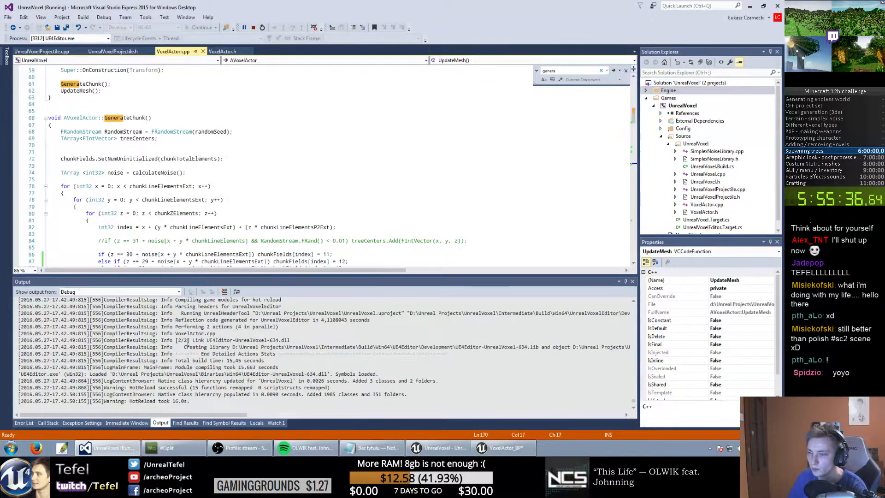
{"action": "scroll", "coordinate": [188, 341], "scroll_direction": "down", "scroll_amount": 1}
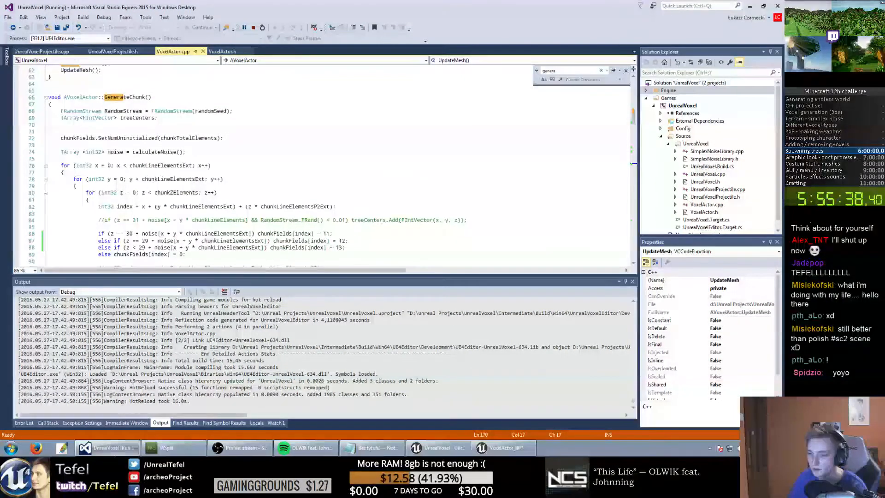
{"action": "left_click", "coordinate": [115, 453]}
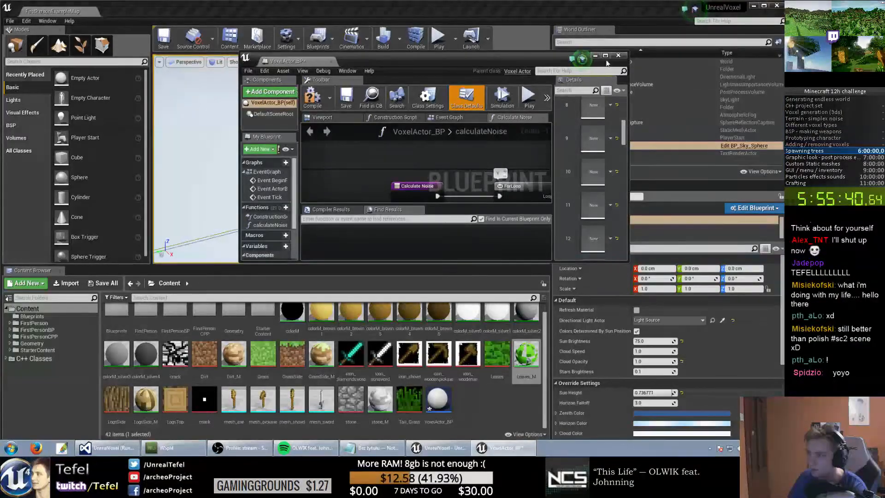
Step: Assign GrassSide_M, Dirt_M and stone_M to elements 10, 11 and 12 of VoxelActor_BP's Materials array
{"action": "left_click", "coordinate": [605, 55]}
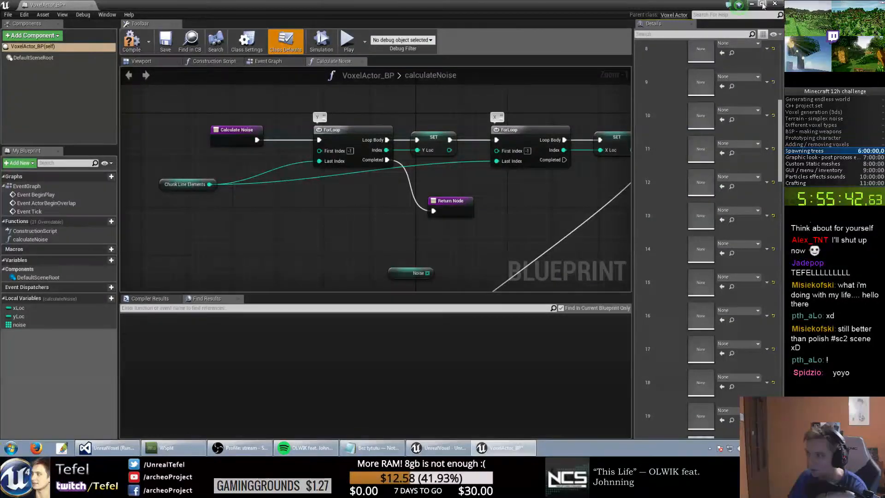
{"action": "left_click", "coordinate": [763, 4]}
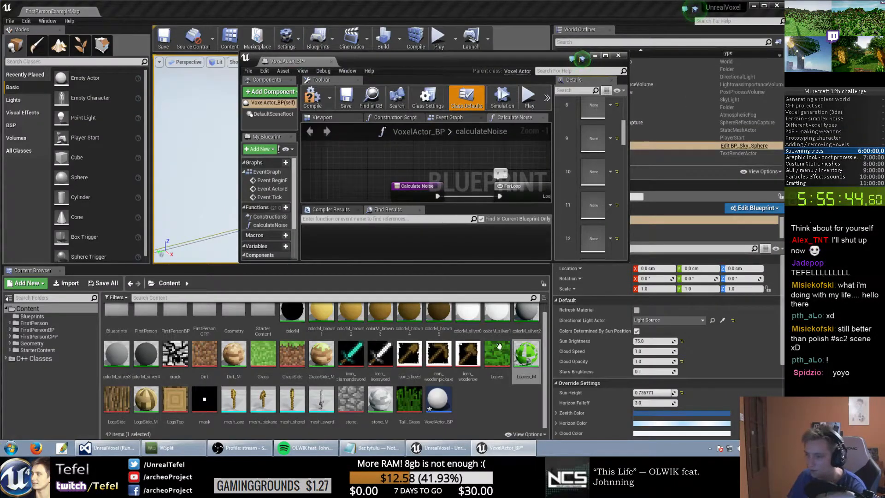
{"action": "left_click", "coordinate": [321, 355]}
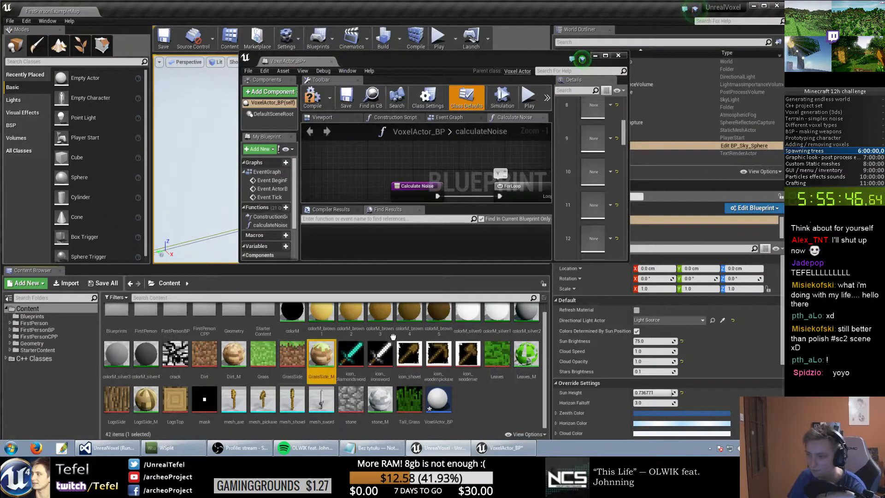
{"action": "left_click_drag", "start_coordinate": [393, 337], "coordinate": [593, 171]}
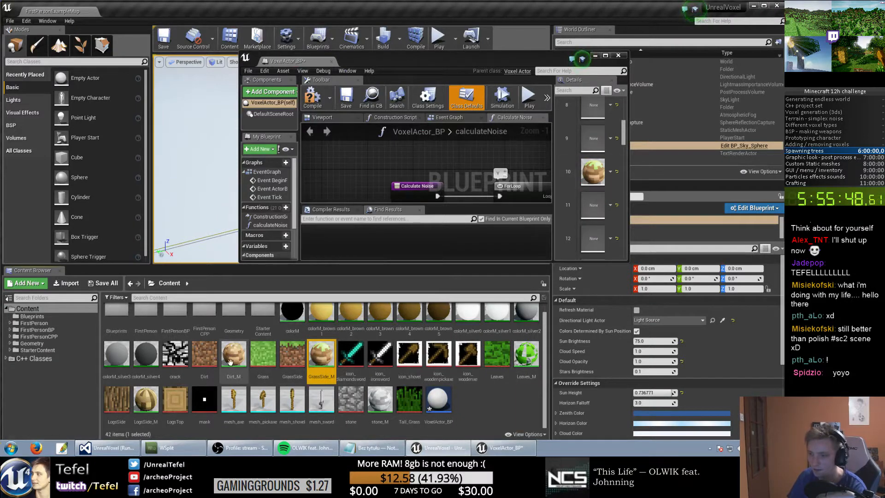
{"action": "left_click_drag", "start_coordinate": [230, 362], "coordinate": [593, 205]}
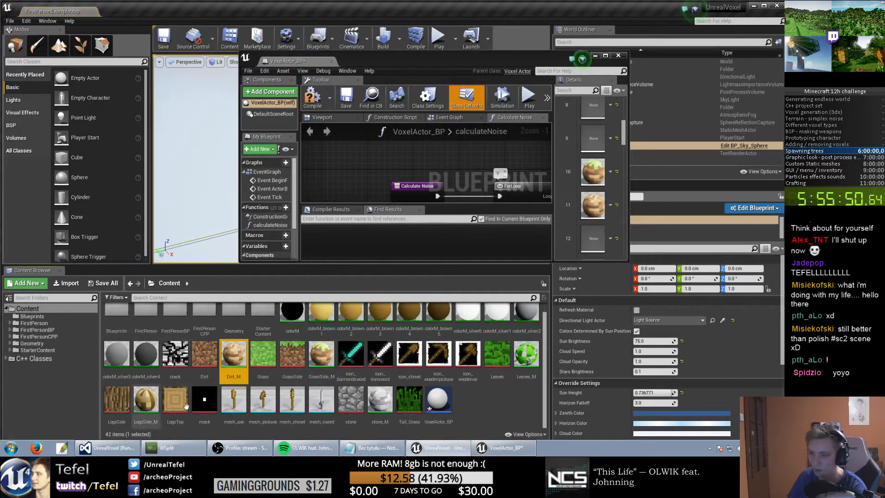
{"action": "left_click_drag", "start_coordinate": [379, 399], "coordinate": [593, 238]}
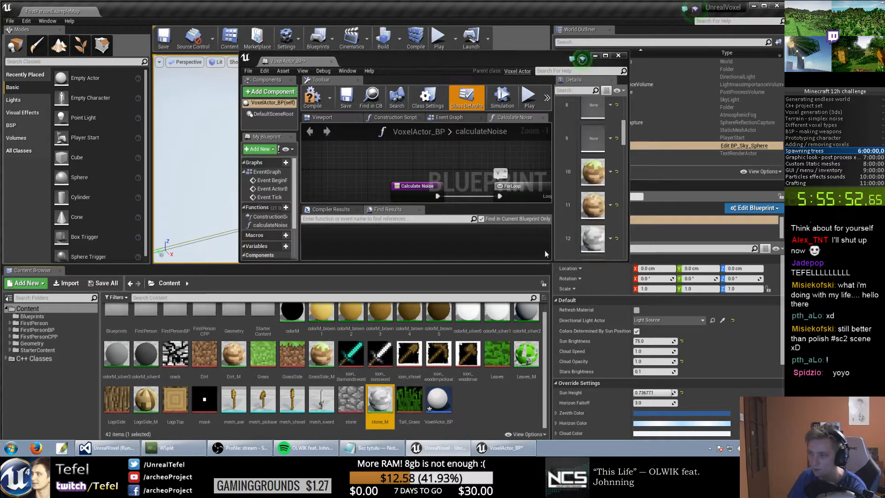
Step: Assign LogsSide_M to Materials element 13, compile and save VoxelActor_BP, and minimize its window
{"action": "scroll", "coordinate": [592, 230], "scroll_direction": "down", "scroll_amount": 2}
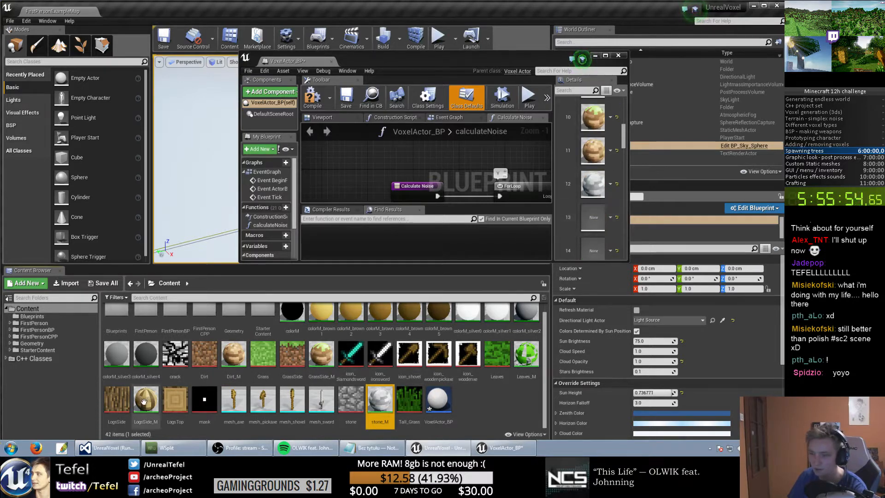
{"action": "left_click_drag", "start_coordinate": [144, 401], "coordinate": [593, 218]}
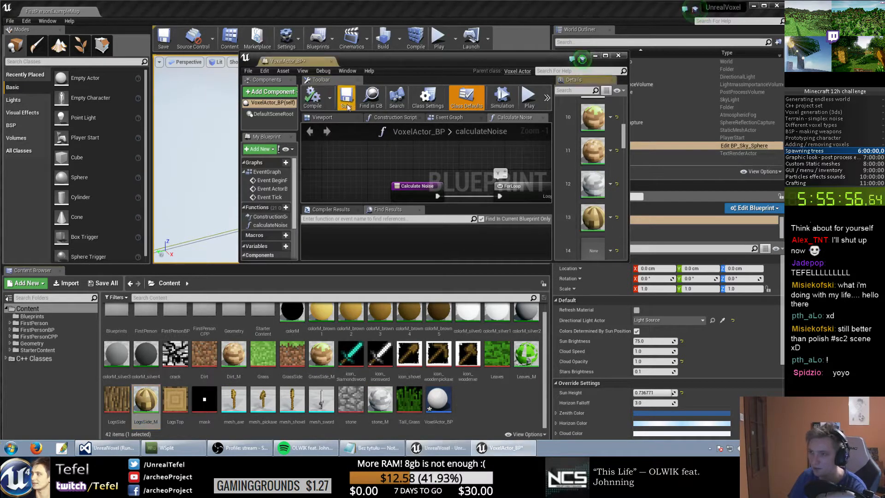
{"action": "left_click", "coordinate": [348, 107]}
{"action": "left_click", "coordinate": [595, 55]}
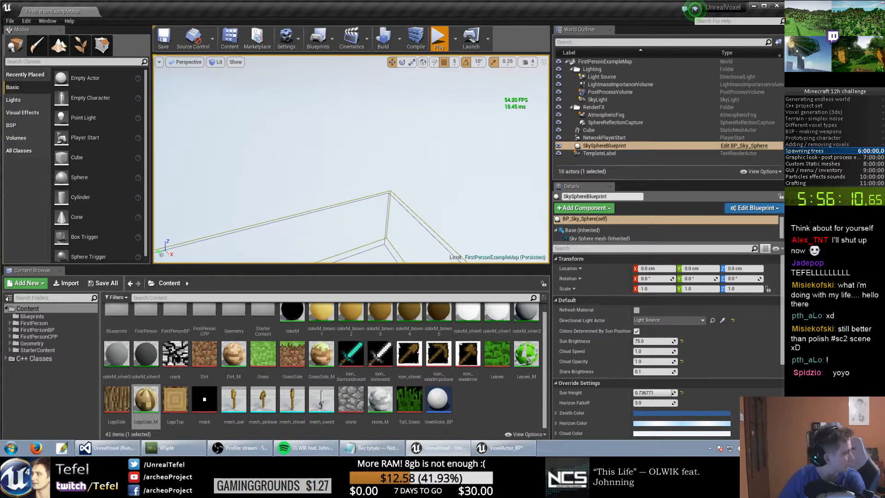
Step: Play the level full screen to inspect the generated terrain and trees with the reassigned materials
{"action": "left_click", "coordinate": [439, 39]}
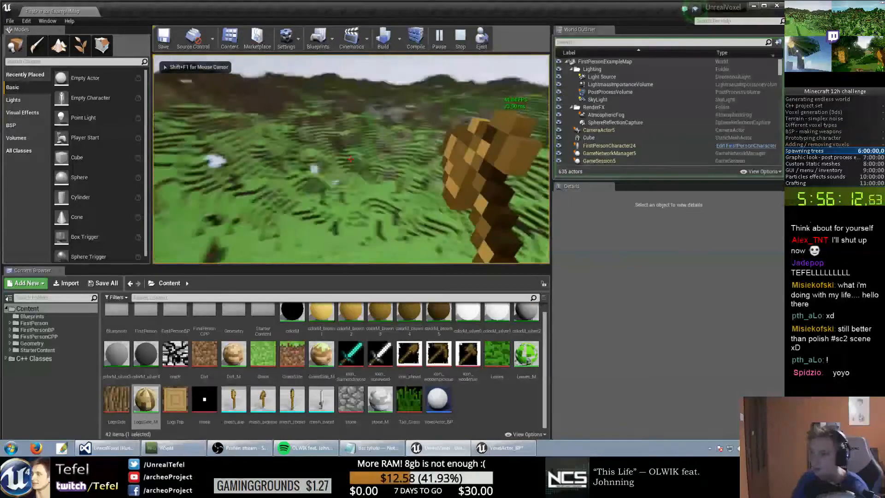
{"action": "key", "text": "shift+F1"}
{"action": "key", "text": "F11"}
{"action": "left_click", "coordinate": [649, 217]}
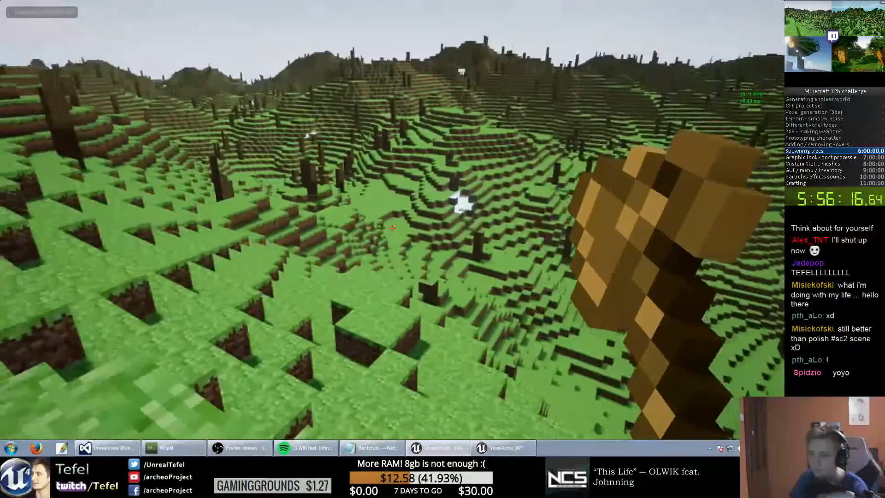
Step: Walk across the generated terrain, dig a few voxels out of the hillside to check the layers, and end the play session
{"action": "key", "text": "w"}
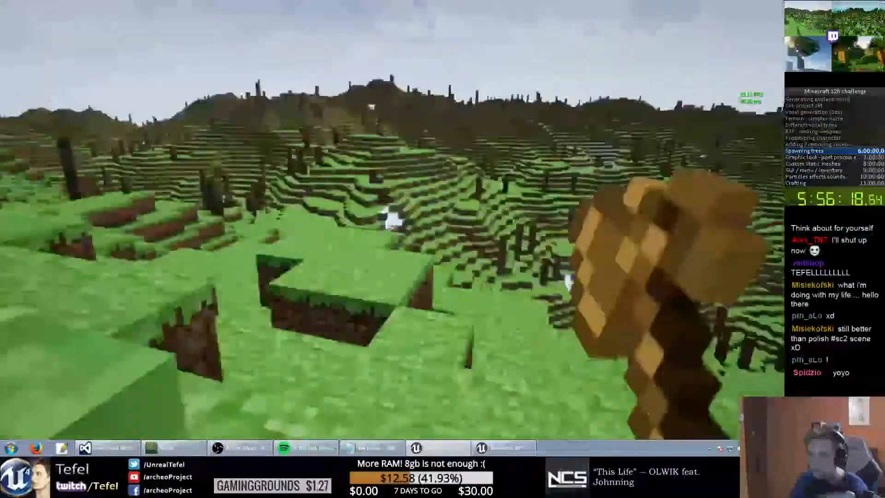
{"action": "key", "text": "w"}
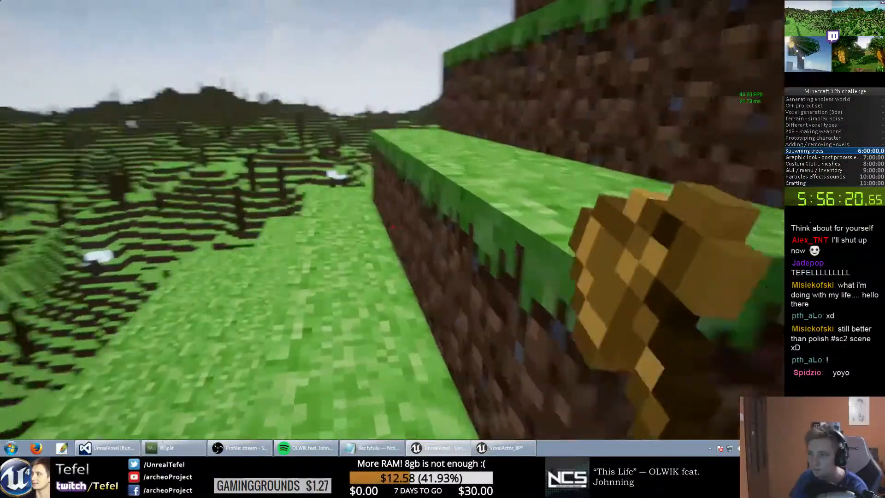
{"action": "key", "text": "w"}
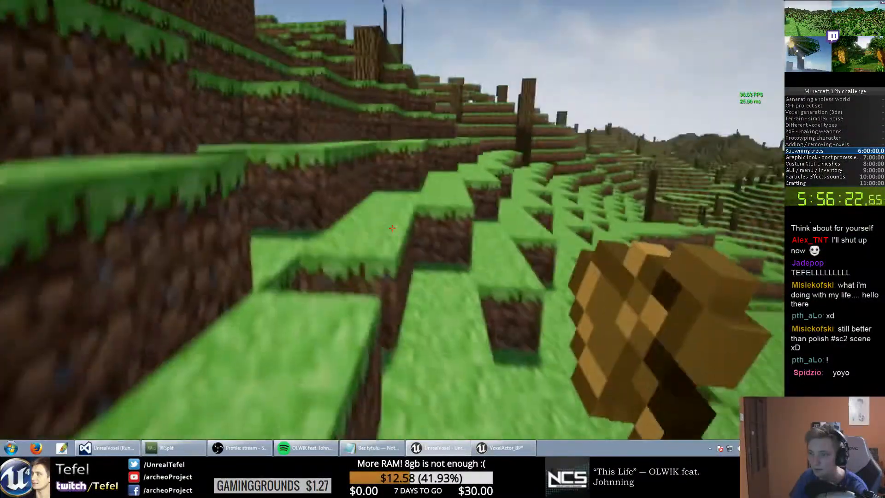
{"action": "key", "text": "w"}
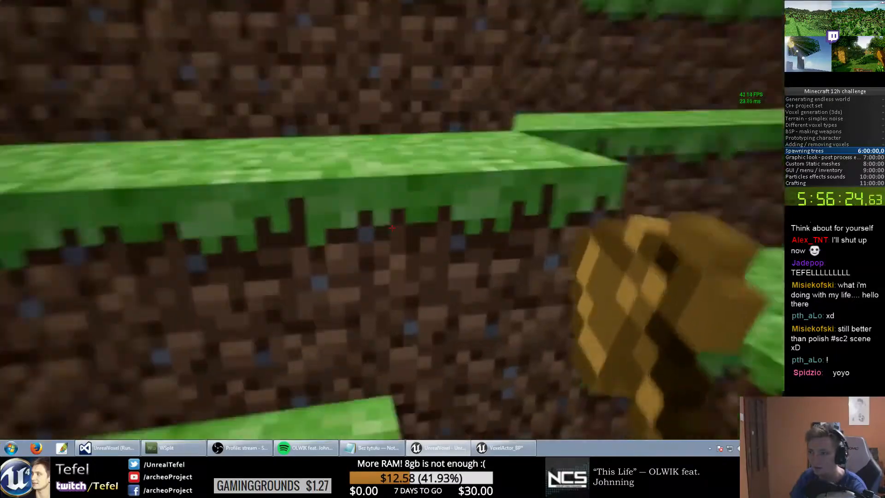
{"action": "left_click", "coordinate": [392, 229]}
{"action": "left_click", "coordinate": [392, 228]}
{"action": "left_click", "coordinate": [392, 228]}
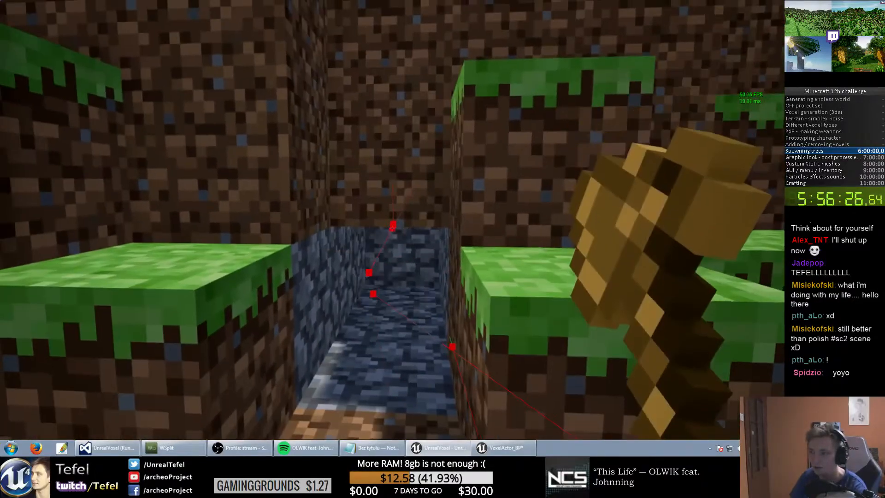
{"action": "key", "text": "Escape"}
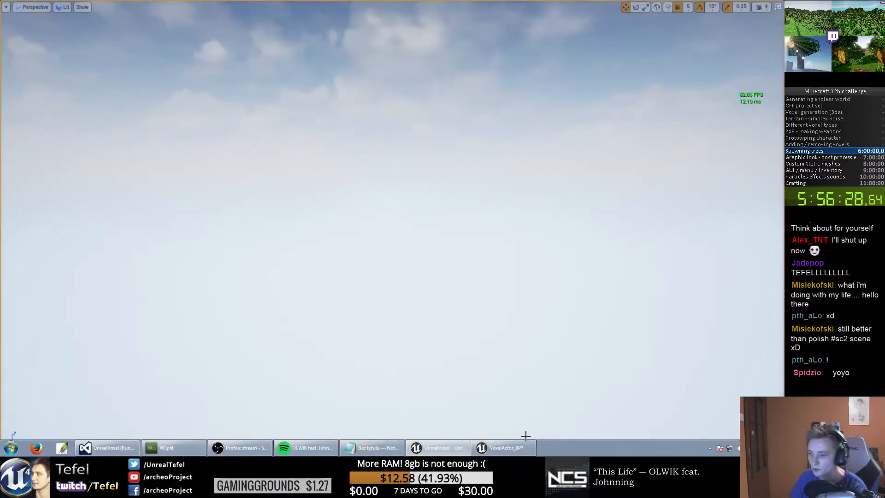
Step: Reset Materials element 20 of VoxelActor_BP to None in the maximized blueprint window, and compile the blueprint
{"action": "left_click", "coordinate": [502, 447]}
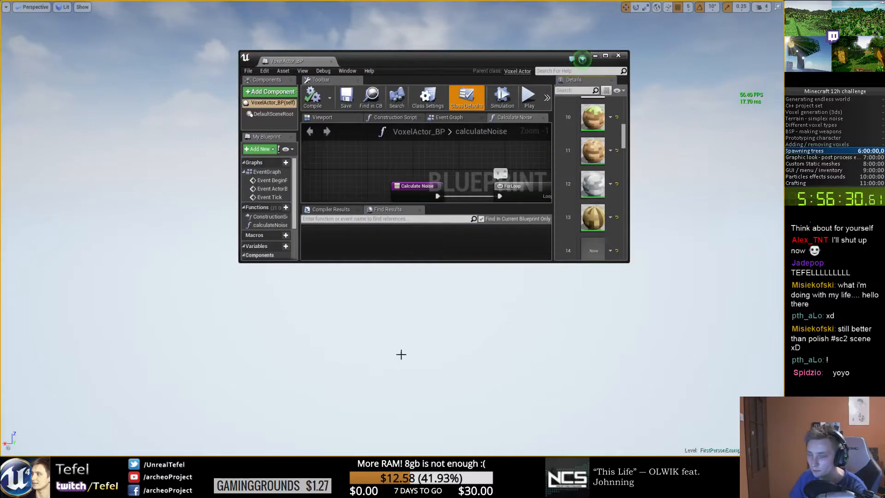
{"action": "left_click", "coordinate": [401, 354]}
{"action": "key", "text": "shift+F11"}
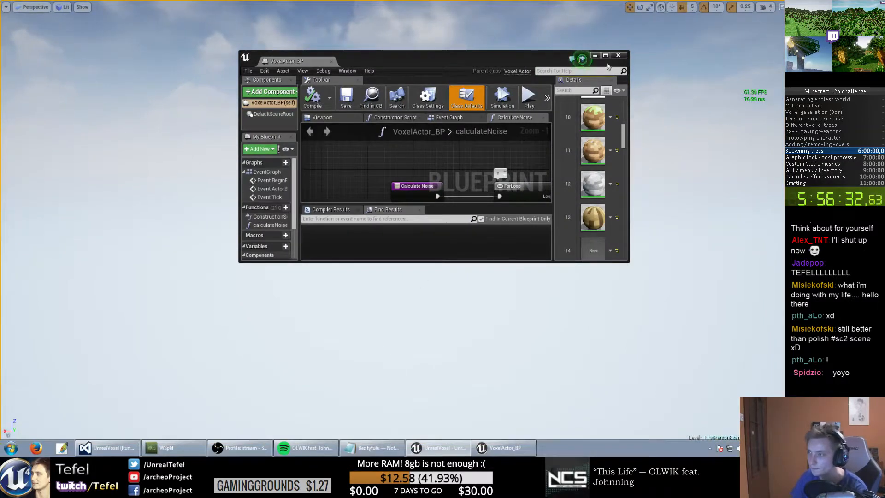
{"action": "left_click", "coordinate": [605, 55]}
{"action": "scroll", "coordinate": [720, 249], "scroll_direction": "down", "scroll_amount": 3}
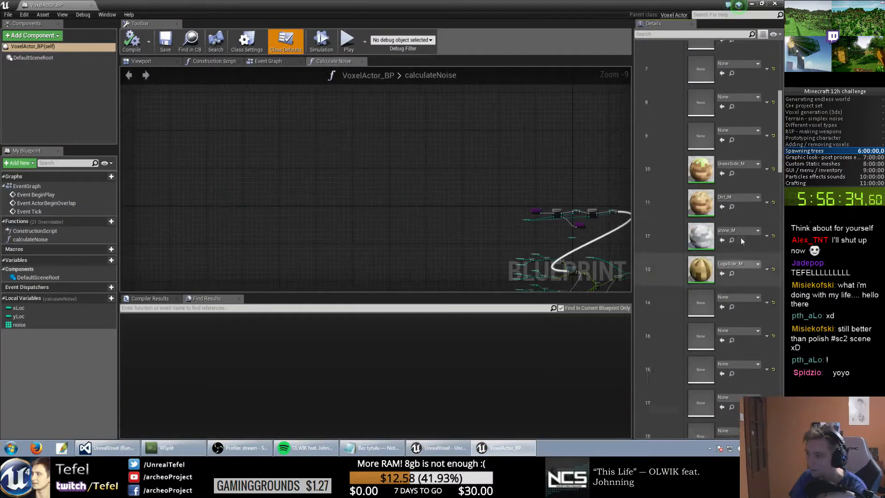
{"action": "left_click", "coordinate": [773, 342]}
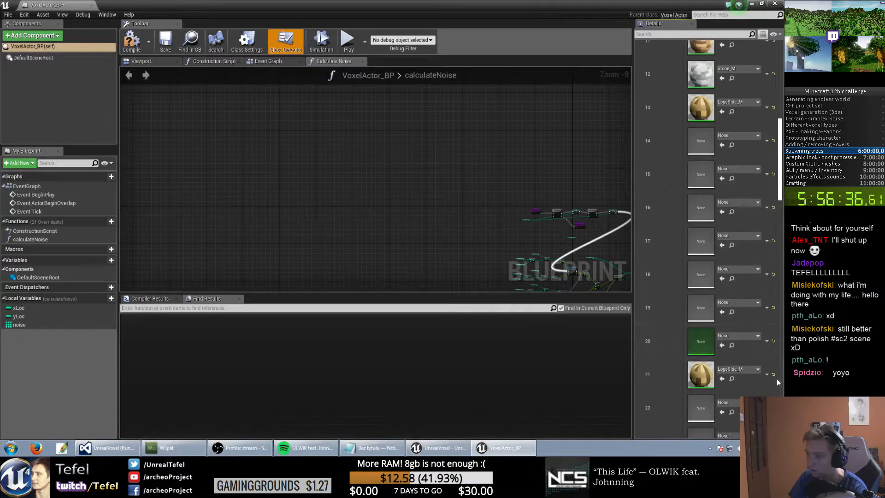
{"action": "scroll", "coordinate": [662, 237], "scroll_direction": "up", "scroll_amount": 10}
{"action": "scroll", "coordinate": [665, 245], "scroll_direction": "up", "scroll_amount": 4}
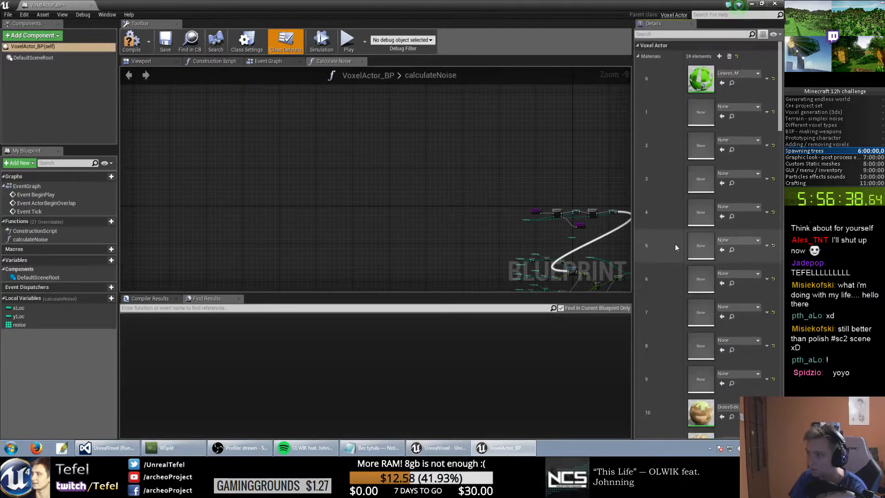
{"action": "left_click", "coordinate": [131, 42]}
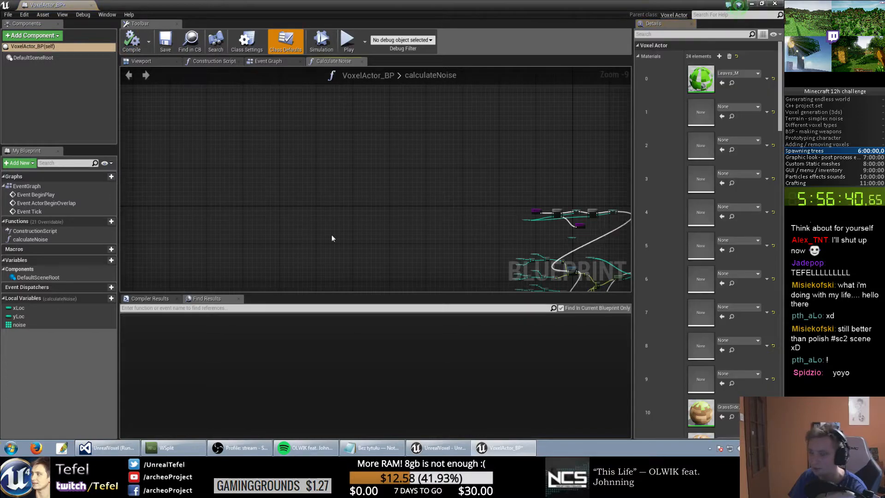
Step: Switch to Visual Studio, change the meshIndex check in UpdateMesh of VoxelActor.cpp to meshIndex > 0, and save the file
{"action": "left_click", "coordinate": [103, 450]}
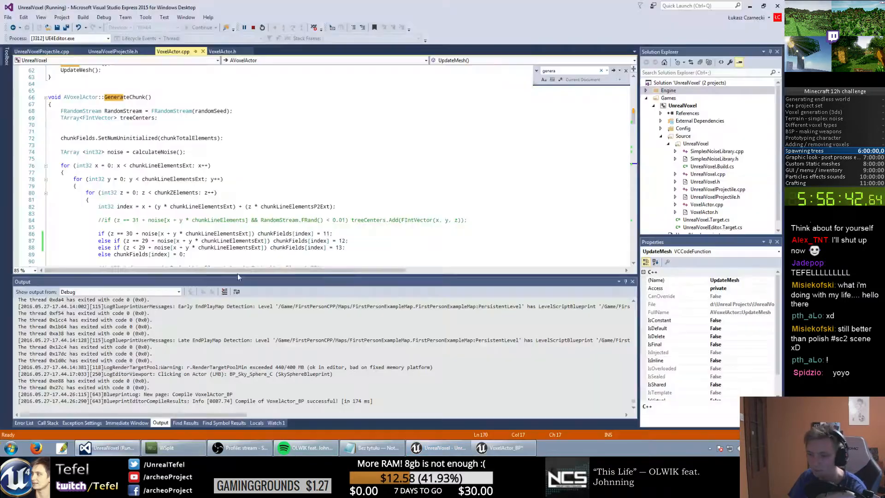
{"action": "scroll", "coordinate": [188, 205], "scroll_direction": "down", "scroll_amount": 10}
{"action": "scroll", "coordinate": [188, 206], "scroll_direction": "down", "scroll_amount": 20}
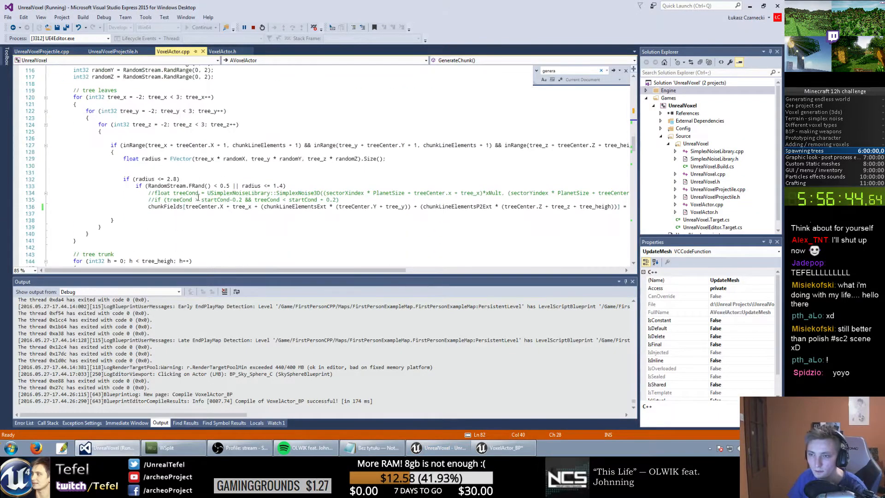
{"action": "scroll", "coordinate": [223, 170], "scroll_direction": "up", "scroll_amount": 7}
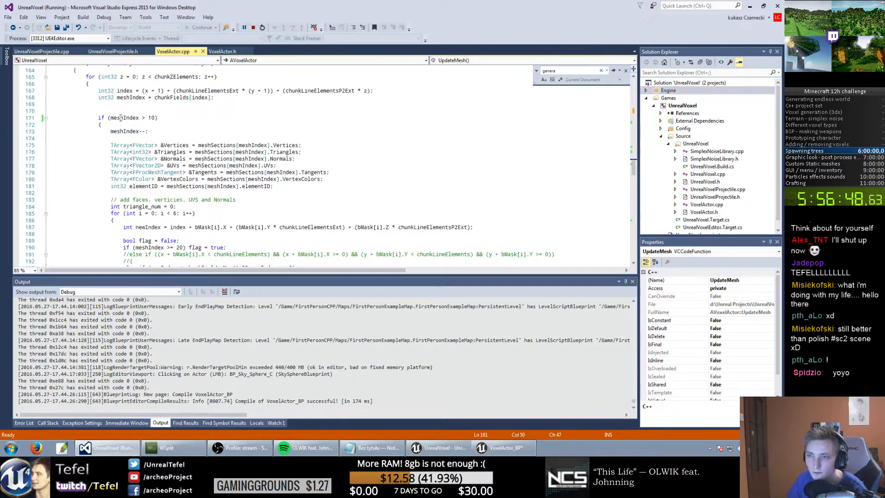
{"action": "scroll", "coordinate": [121, 118], "scroll_direction": "up", "scroll_amount": 2}
{"action": "double_click", "coordinate": [123, 159]}
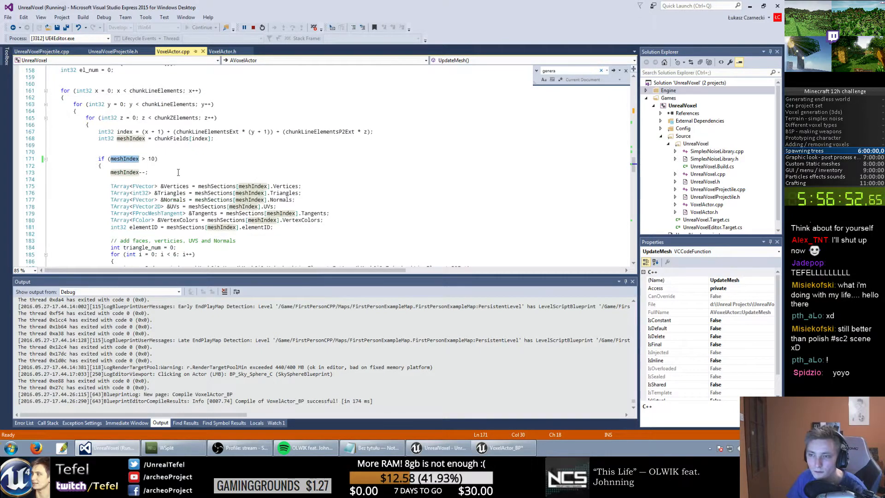
{"action": "scroll", "coordinate": [178, 172], "scroll_direction": "down", "scroll_amount": 4}
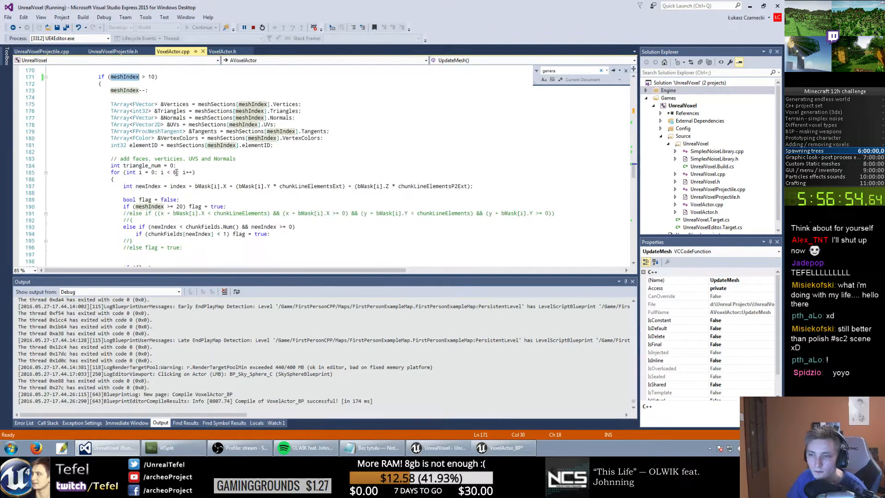
{"action": "scroll", "coordinate": [176, 172], "scroll_direction": "down", "scroll_amount": 1}
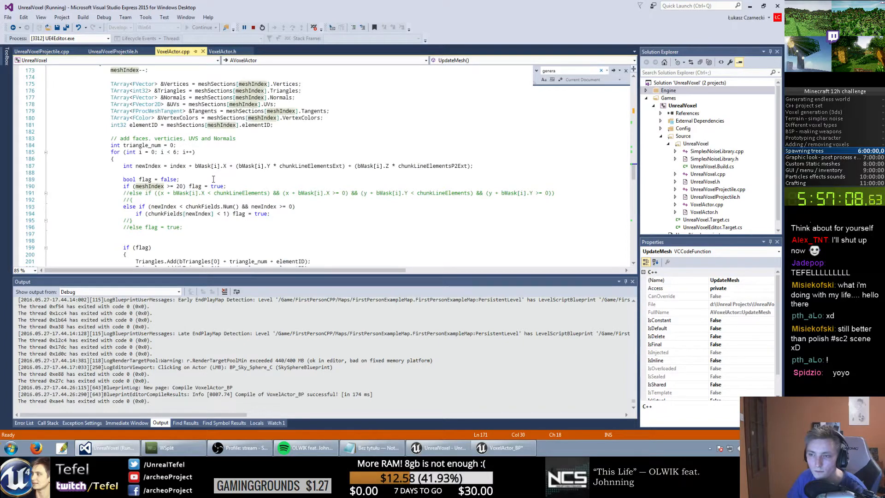
{"action": "scroll", "coordinate": [214, 179], "scroll_direction": "up", "scroll_amount": 3}
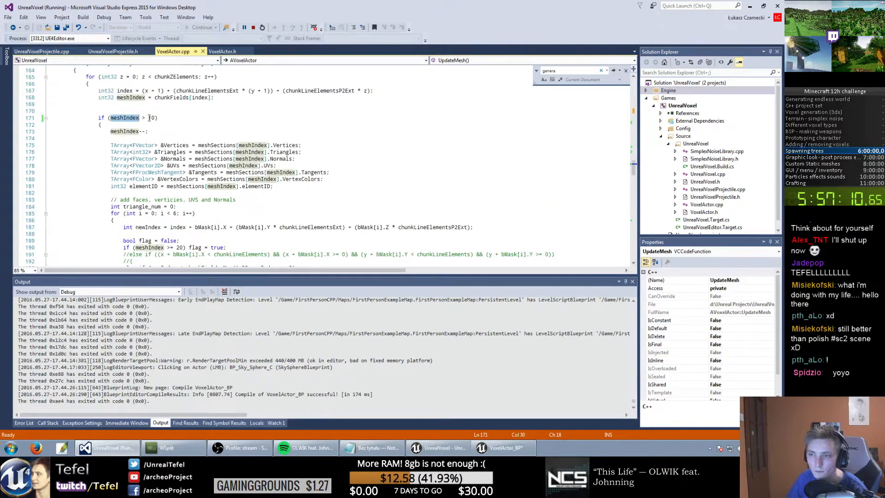
{"action": "double_click", "coordinate": [151, 118]}
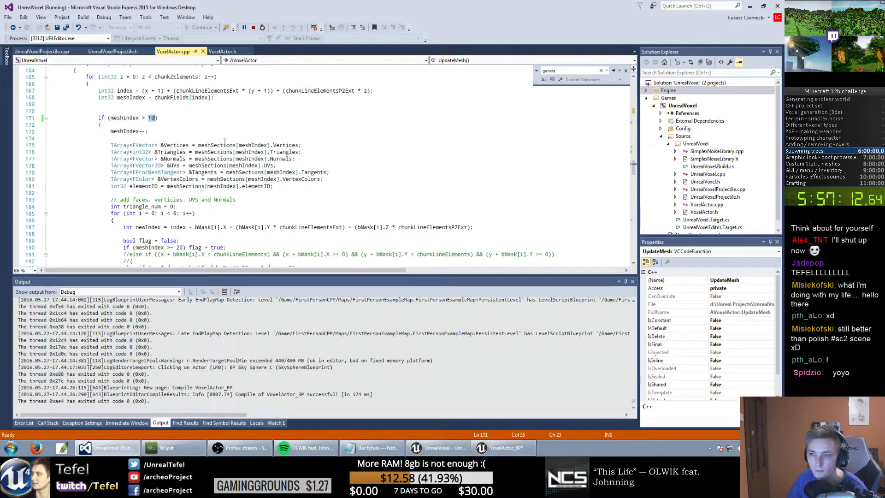
{"action": "type", "text": "0"}
{"action": "key", "text": "ctrl+s"}
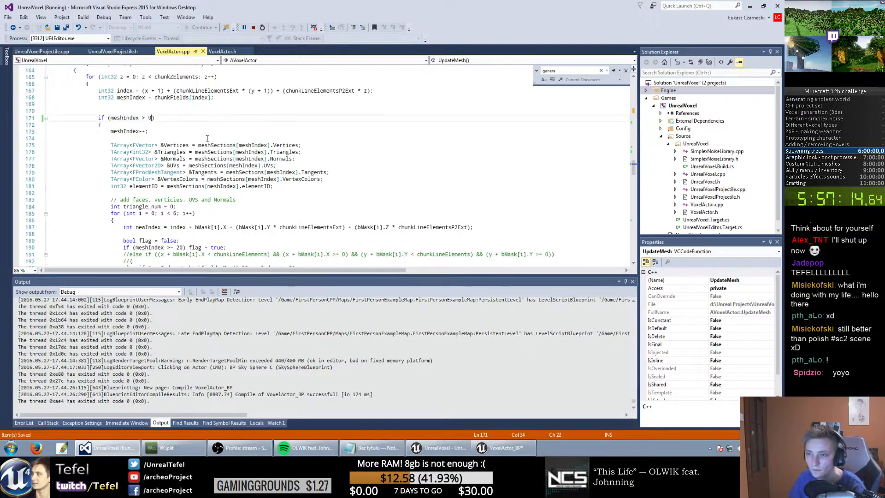
Step: Change the face-flag condition in UpdateMesh to meshIndex >= 10, and save VoxelActor.cpp
{"action": "scroll", "coordinate": [168, 180], "scroll_direction": "down", "scroll_amount": 3}
{"action": "double_click", "coordinate": [142, 186]}
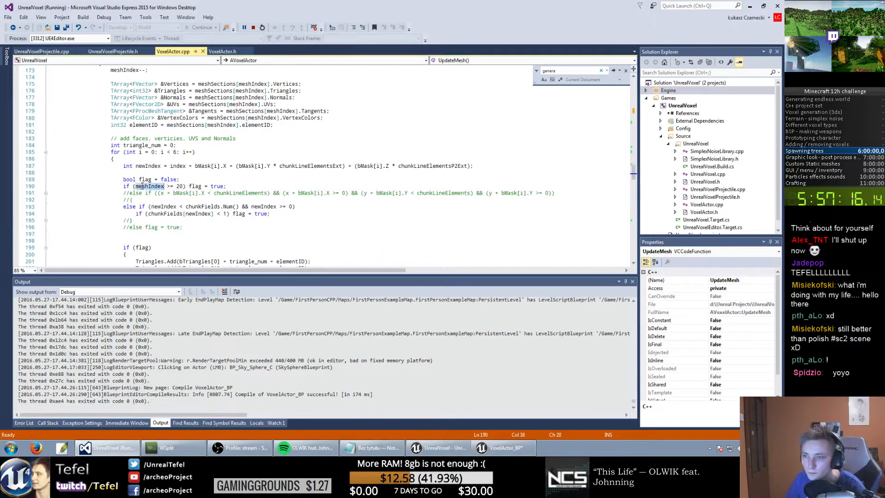
{"action": "left_click", "coordinate": [180, 186]}
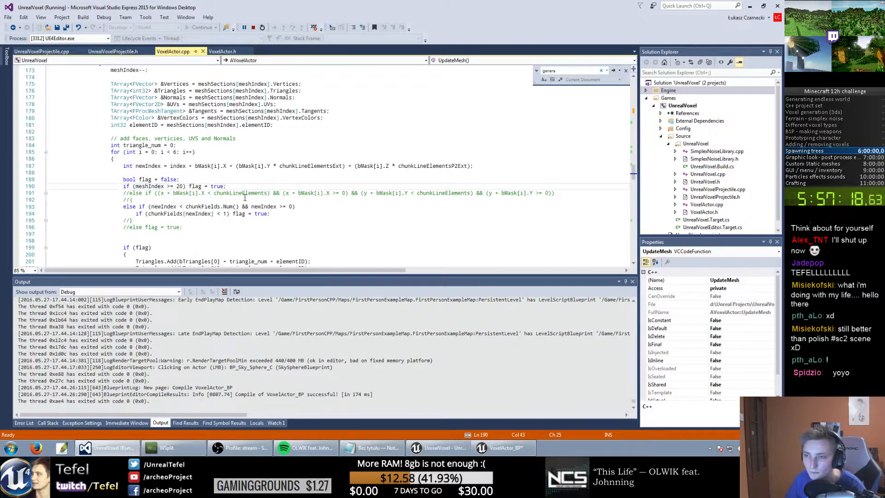
{"action": "scroll", "coordinate": [245, 197], "scroll_direction": "down", "scroll_amount": 2}
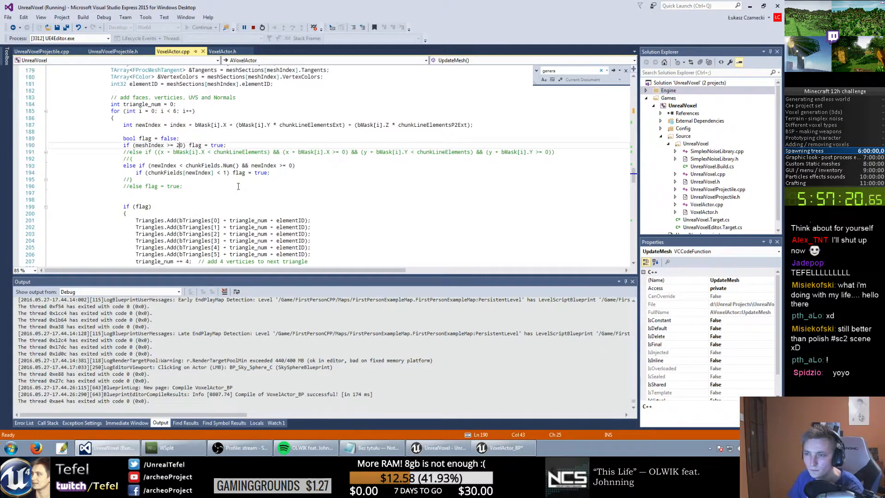
{"action": "key", "text": "BackSpace"}
{"action": "type", "text": "1"}
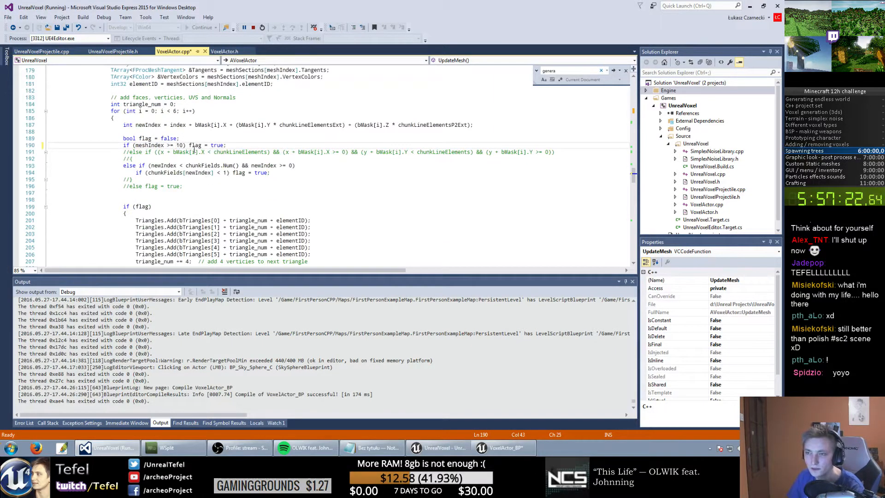
{"action": "key", "text": "ctrl+s"}
{"action": "left_click", "coordinate": [124, 144]}
{"action": "left_click", "coordinate": [236, 145], "text": "shift"}
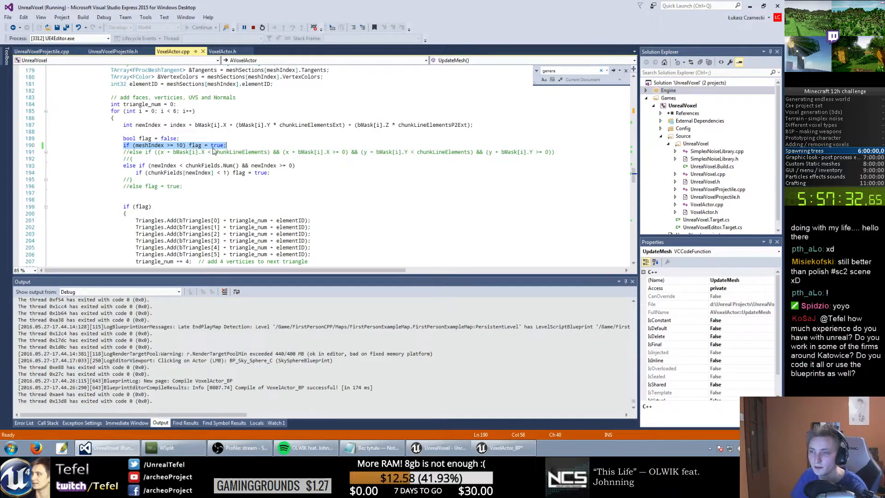
{"action": "scroll", "coordinate": [213, 151], "scroll_direction": "up", "scroll_amount": 2}
{"action": "left_click", "coordinate": [220, 175]}
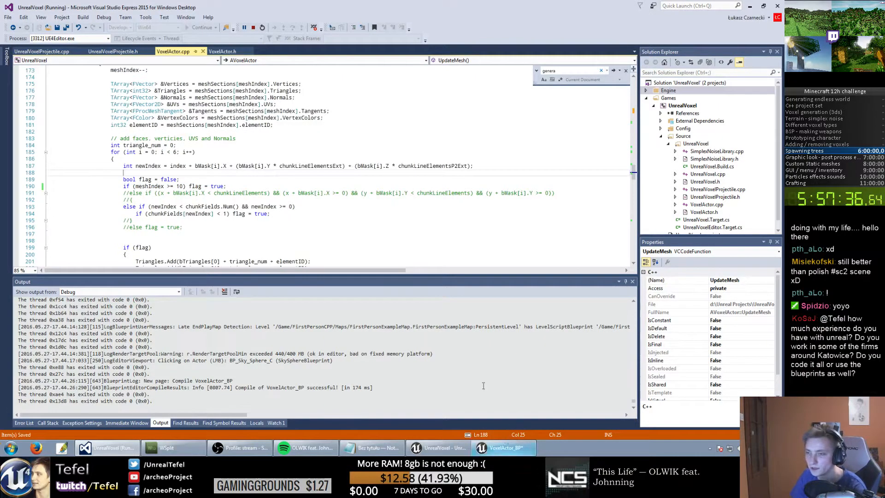
Step: Glance at the VoxelActor_BP materials and the level, and review the face-flag conditions in UpdateMesh in Visual Studio
{"action": "left_click", "coordinate": [503, 447]}
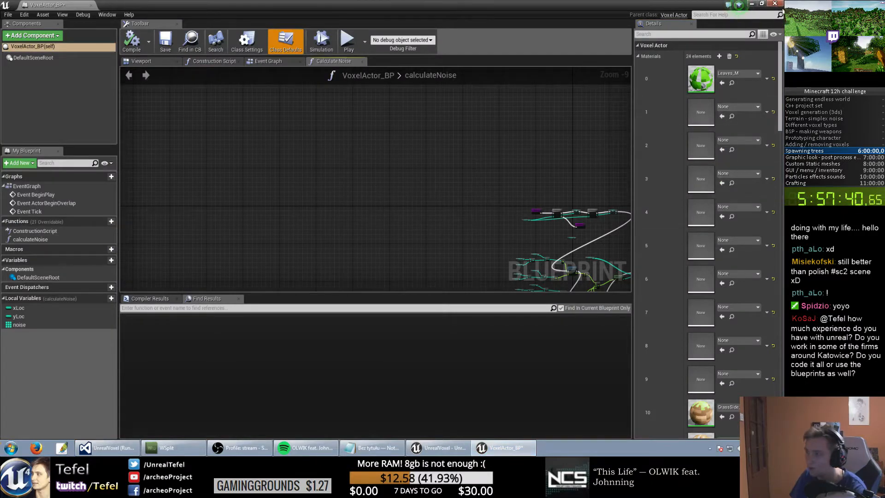
{"action": "left_click", "coordinate": [512, 448]}
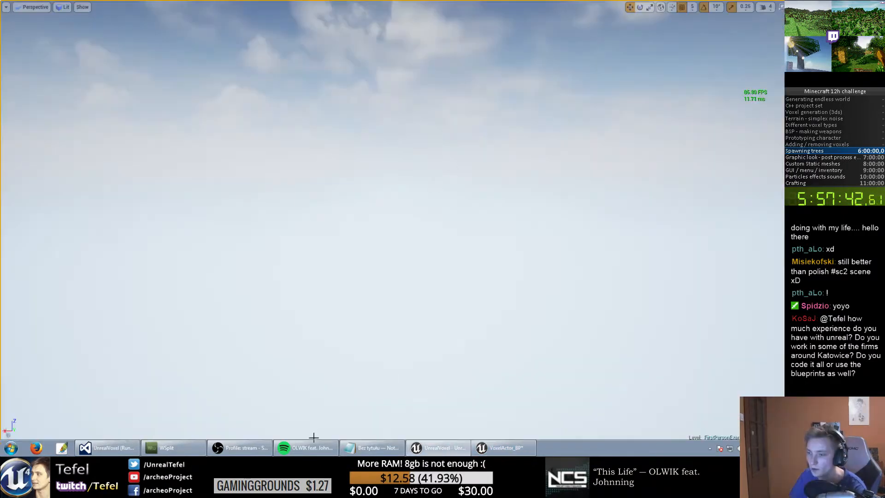
{"action": "left_click", "coordinate": [110, 448]}
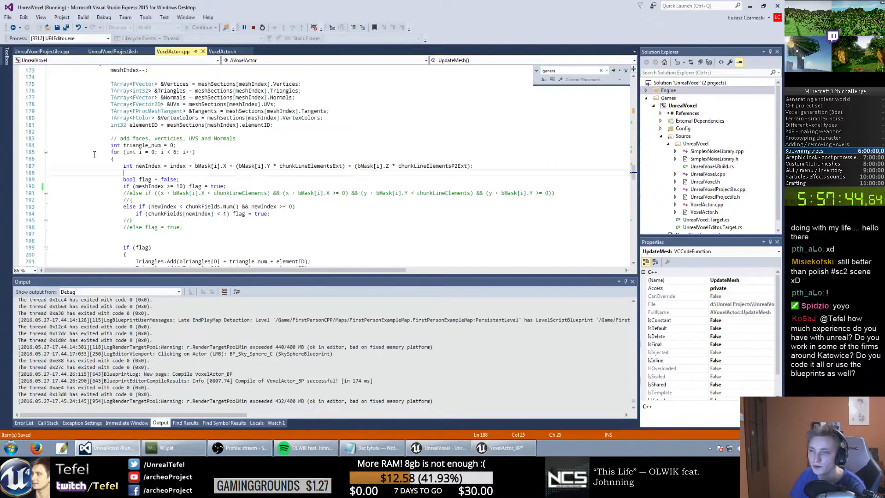
{"action": "scroll", "coordinate": [187, 203], "scroll_direction": "down", "scroll_amount": 3}
{"action": "left_click_drag", "start_coordinate": [111, 83], "coordinate": [266, 121]}
{"action": "left_click", "coordinate": [264, 119]}
{"action": "left_click_drag", "start_coordinate": [123, 123], "coordinate": [194, 126]}
{"action": "left_click", "coordinate": [180, 122]}
{"action": "left_click", "coordinate": [195, 127]}
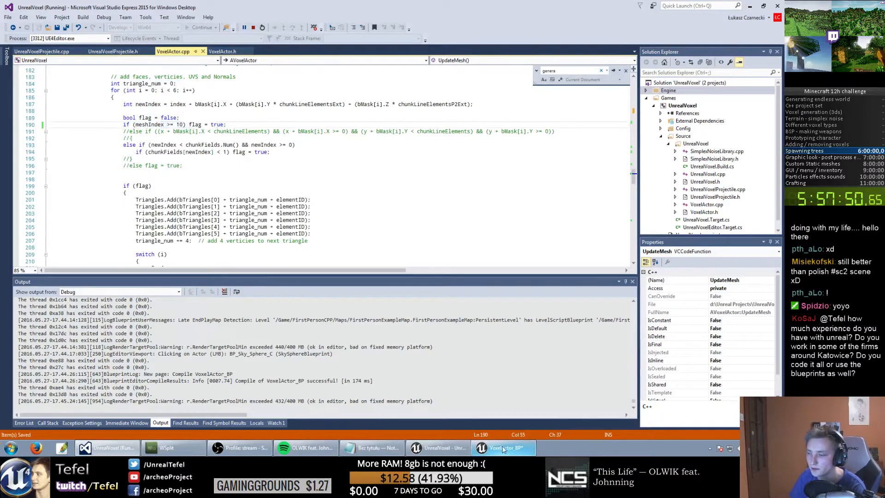
{"action": "left_click", "coordinate": [315, 144]}
Step: Switch to Unreal Editor, minimize the VoxelActor_BP window and return the level viewport from full screen to the normal layout
{"action": "left_click", "coordinate": [503, 448]}
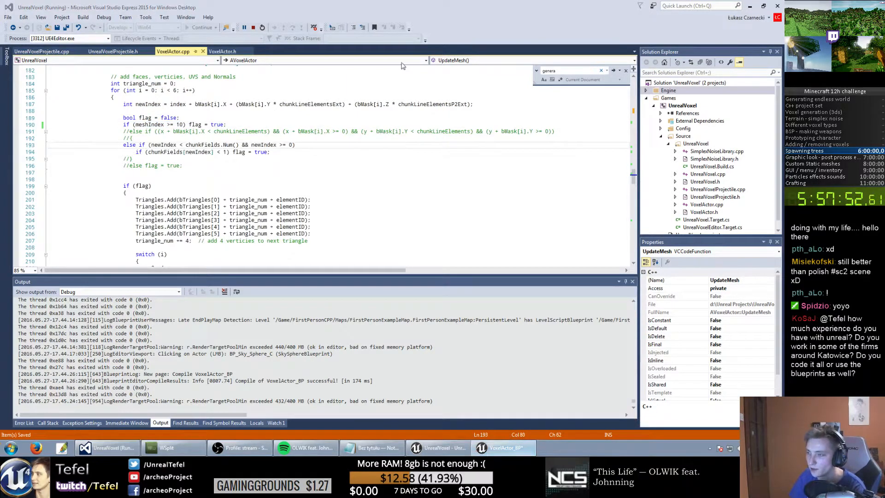
{"action": "left_click", "coordinate": [755, 4]}
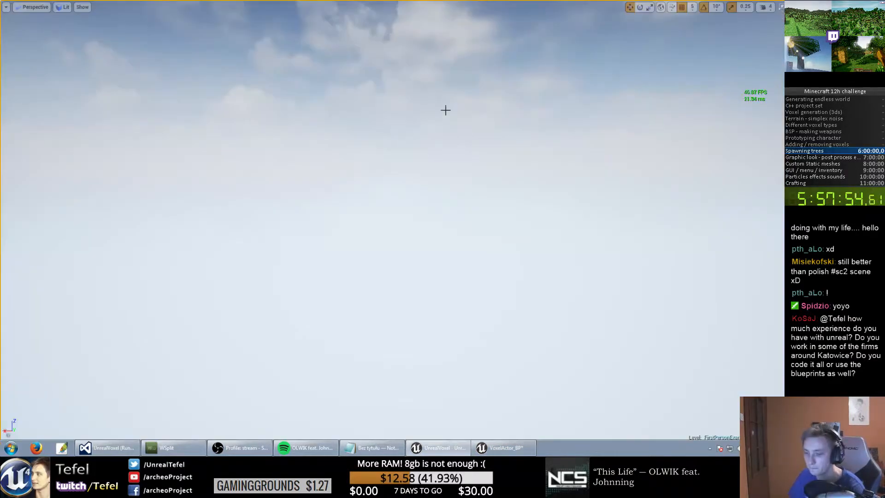
{"action": "key", "text": "F11"}
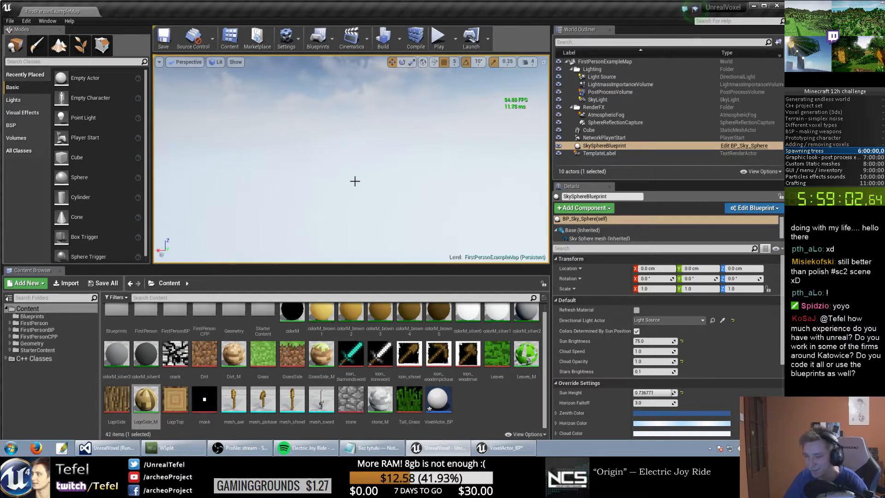
{"action": "right_click_drag", "start_coordinate": [491, 83], "coordinate": [493, 132]}
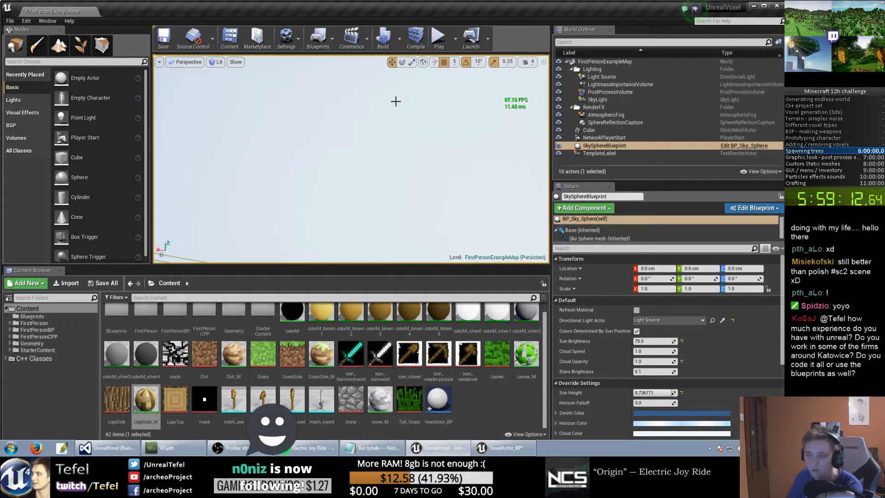
Step: Start a play-test of the level, and check the debug output in Visual Studio while it loads
{"action": "key", "text": "alt+p"}
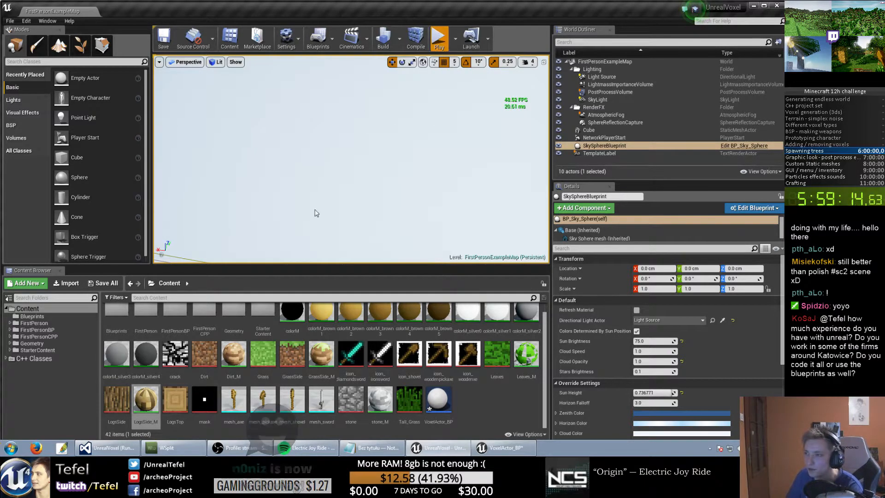
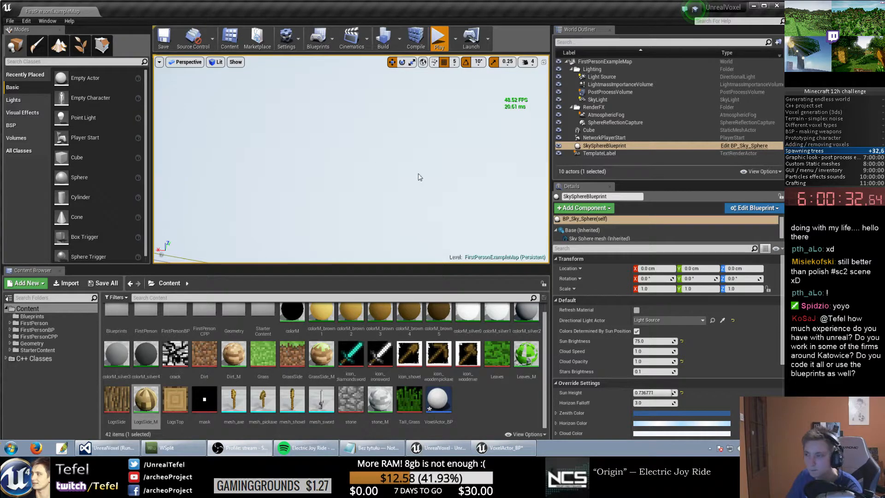
{"action": "left_click", "coordinate": [308, 448]}
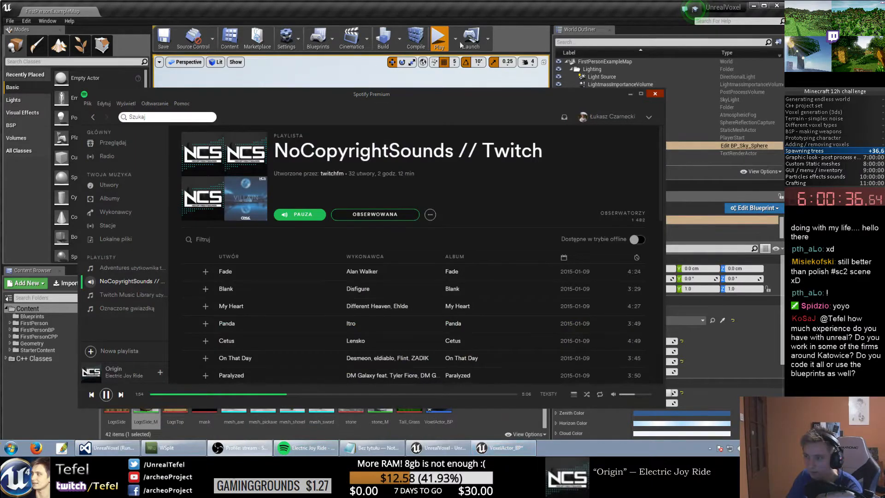
{"action": "left_click", "coordinate": [136, 449]}
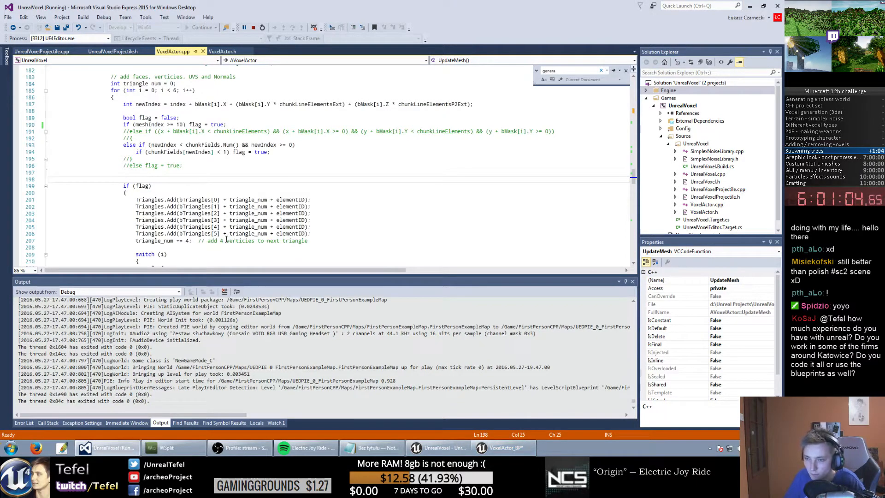
{"action": "left_click", "coordinate": [211, 399]}
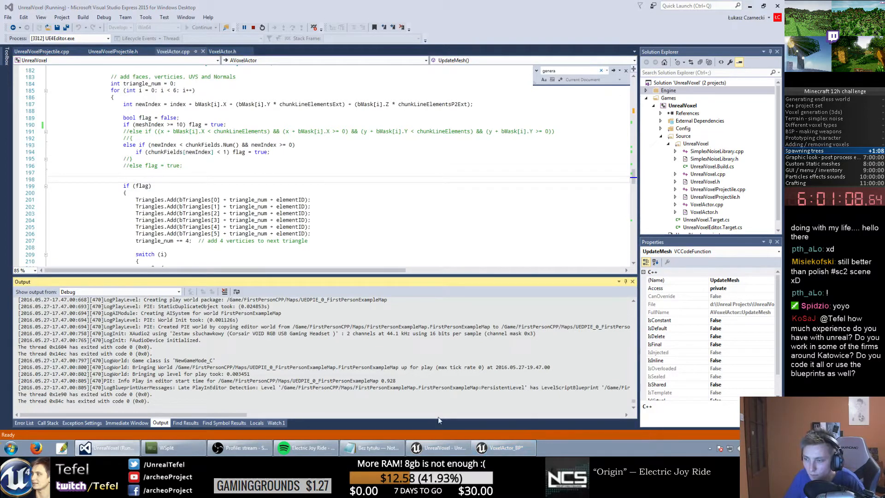
{"action": "left_click", "coordinate": [361, 348]}
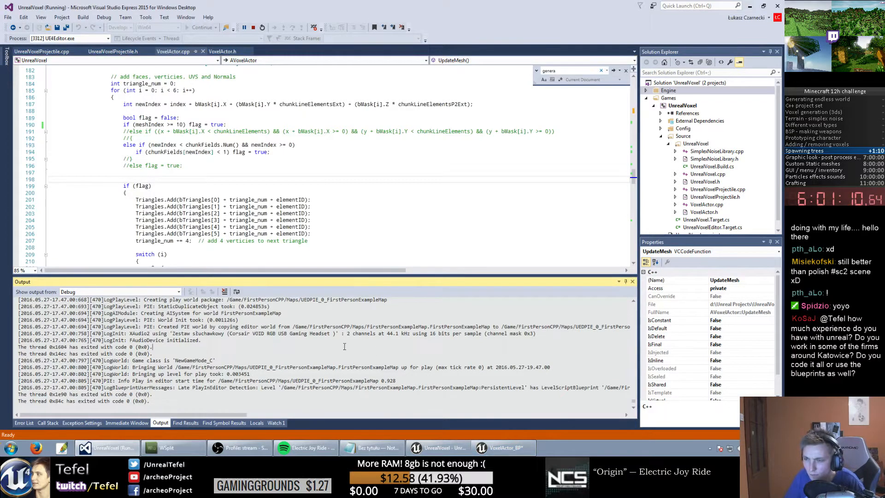
{"action": "scroll", "coordinate": [350, 348], "scroll_direction": "up", "scroll_amount": 1}
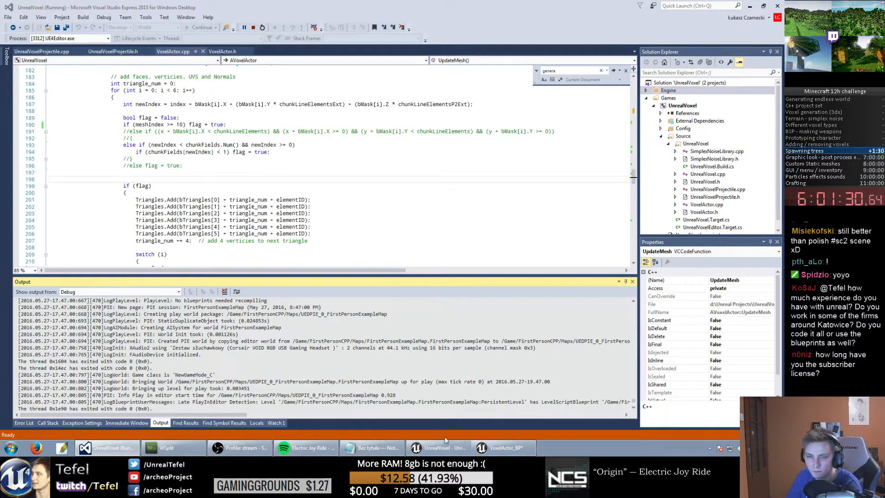
Step: Stop the debug session in Visual Studio, rebuild the out-of-date UnrealVoxel project and launch the editor again
{"action": "left_click", "coordinate": [255, 28]}
{"action": "key", "text": "super+d"}
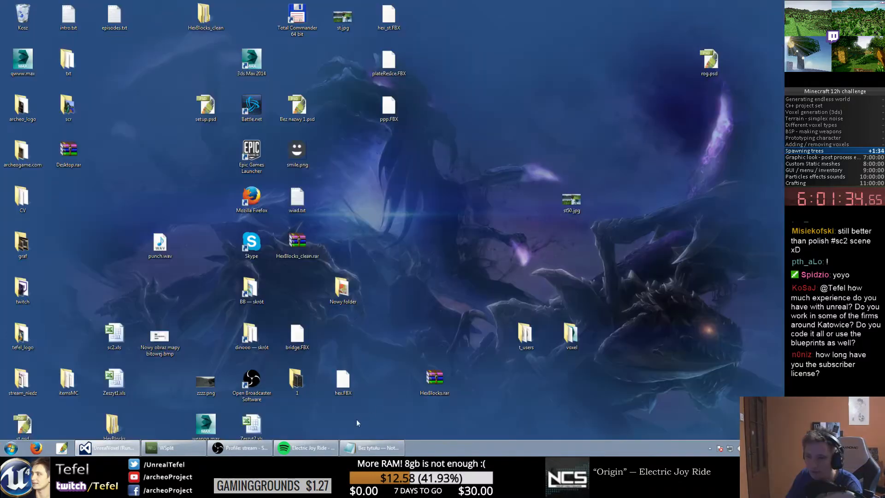
{"action": "left_click", "coordinate": [106, 447]}
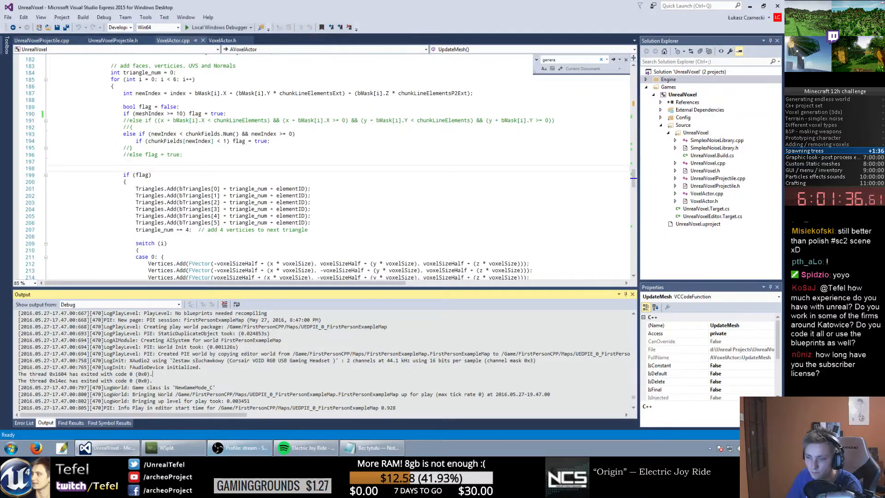
{"action": "left_click", "coordinate": [106, 447]}
{"action": "left_click", "coordinate": [106, 448]}
{"action": "left_click", "coordinate": [227, 148]}
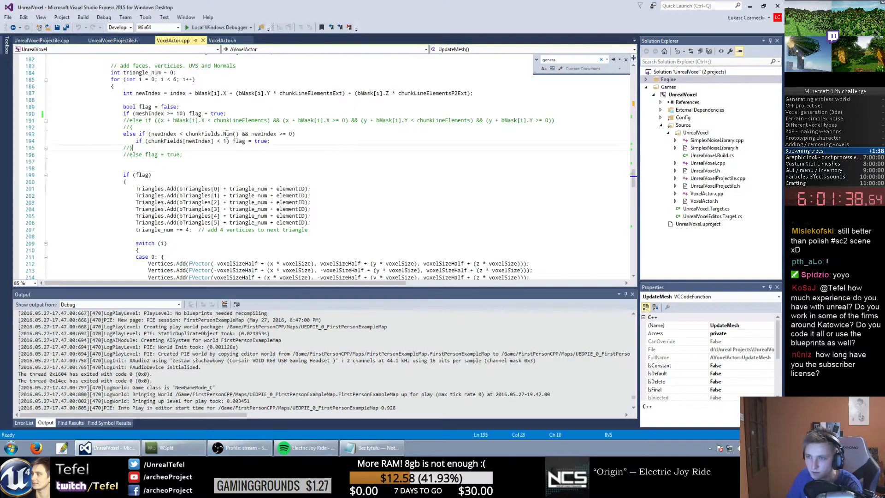
{"action": "left_click", "coordinate": [198, 27]}
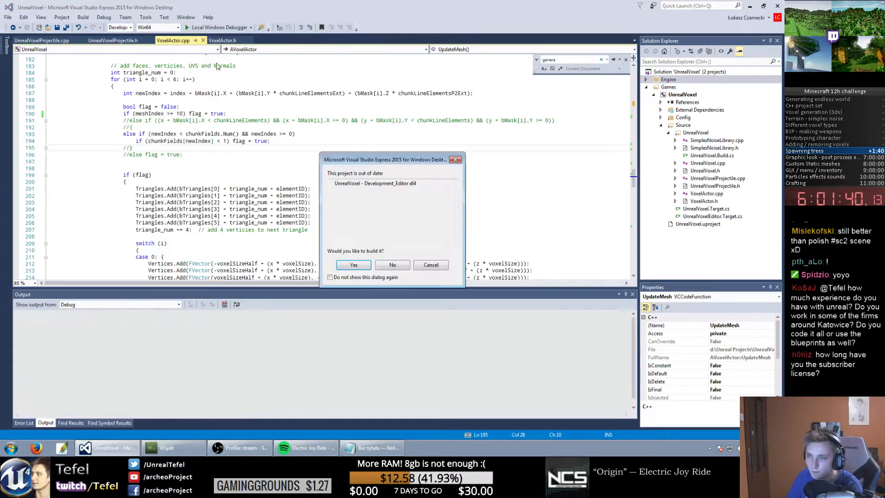
{"action": "left_click", "coordinate": [354, 265]}
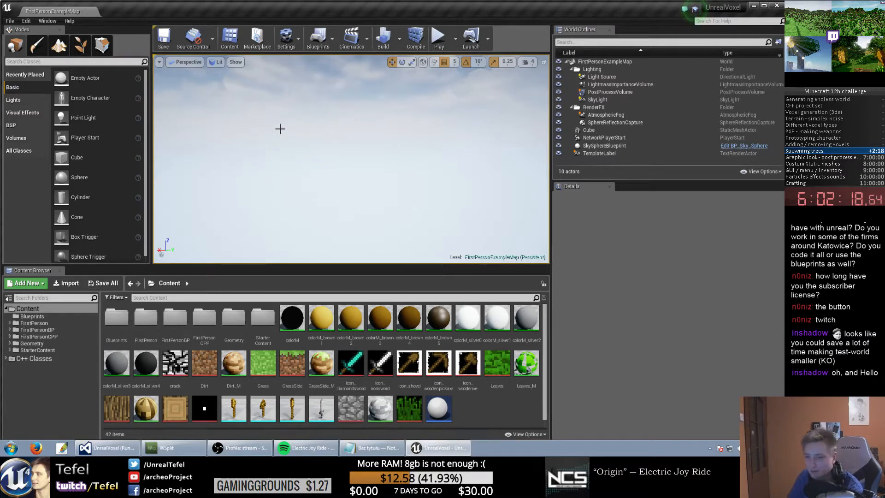
Step: Find the VoxelActor_BP blueprint by searching for "voxel actor", and open it
{"action": "left_click", "coordinate": [339, 148]}
{"action": "key", "text": "ctrl+p"}
{"action": "type", "text": "voxel"}
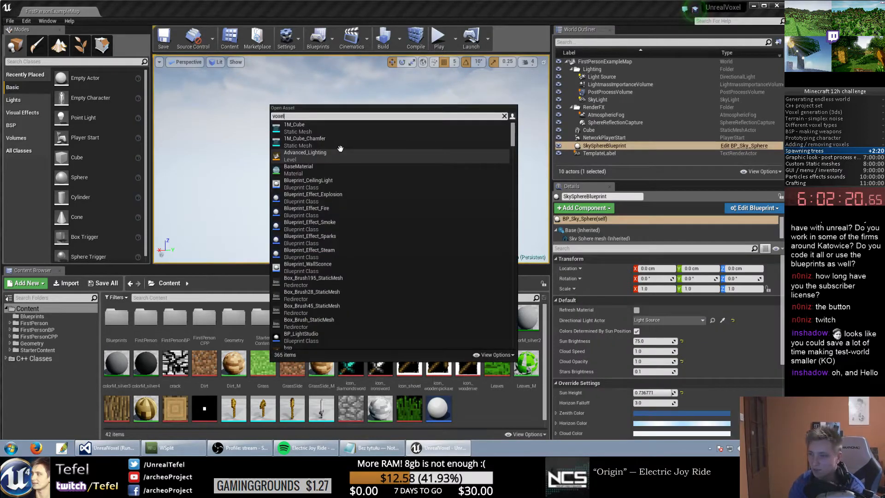
{"action": "type", "text": " actor"}
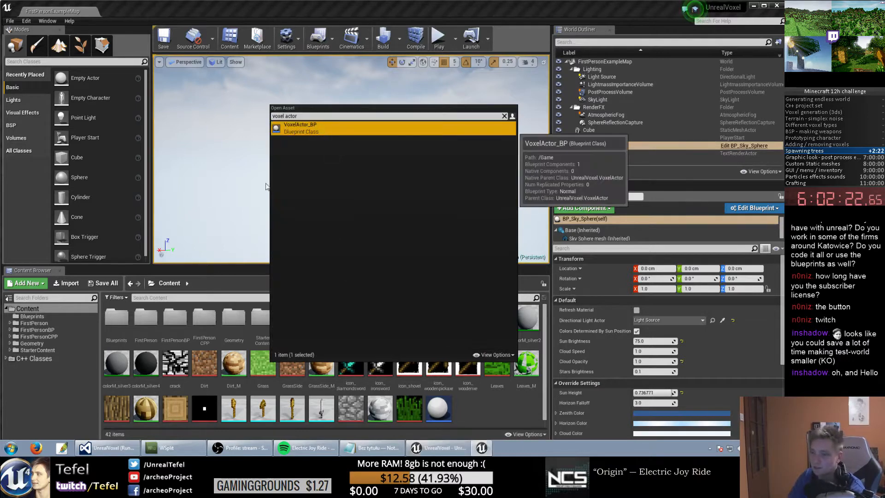
{"action": "key", "text": "Return"}
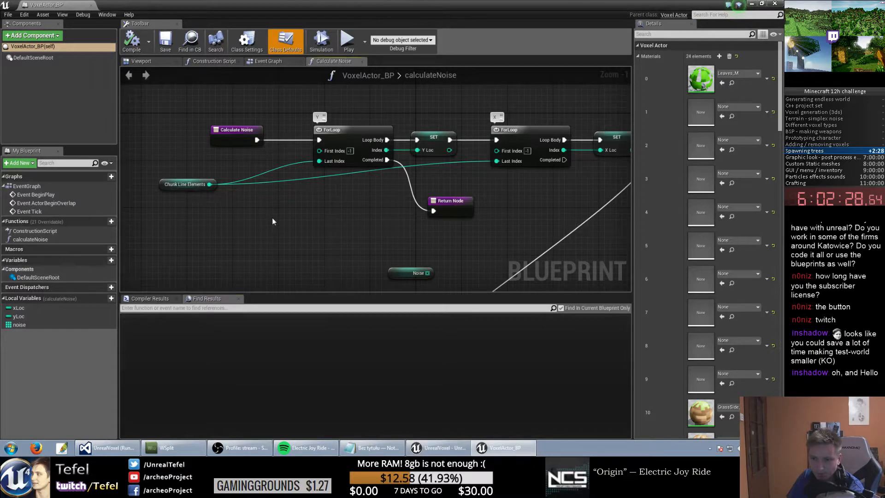
Step: Open the NewPlayerController blueprint and set the default value of its renderRange variable to 6
{"action": "key", "text": "ctrl+p"}
{"action": "type", "text": "contro"}
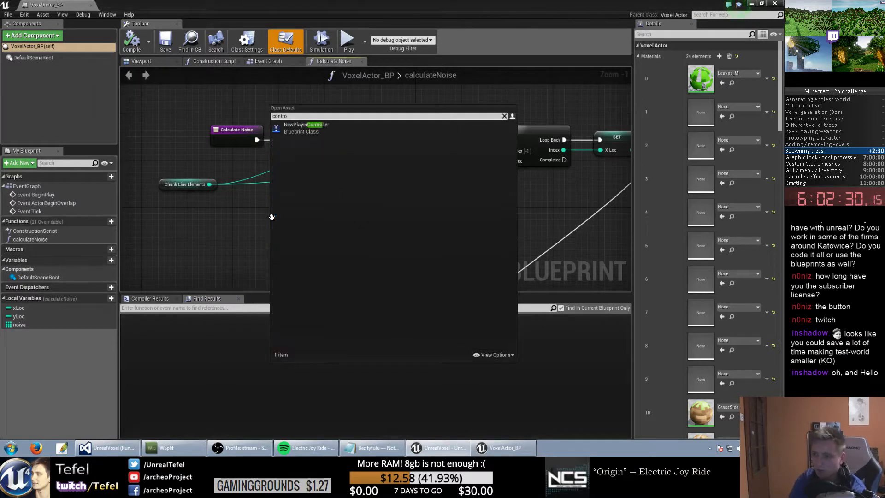
{"action": "double_click", "coordinate": [301, 130]}
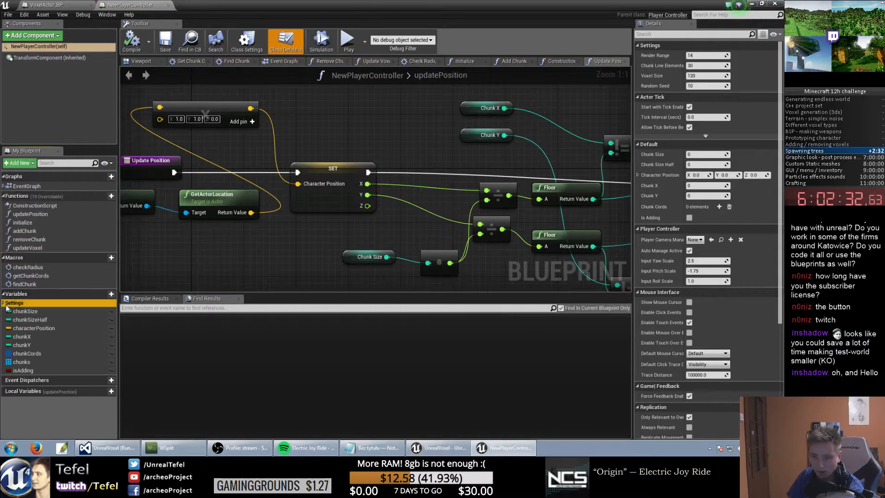
{"action": "left_click", "coordinate": [4, 302]}
{"action": "left_click", "coordinate": [33, 311]}
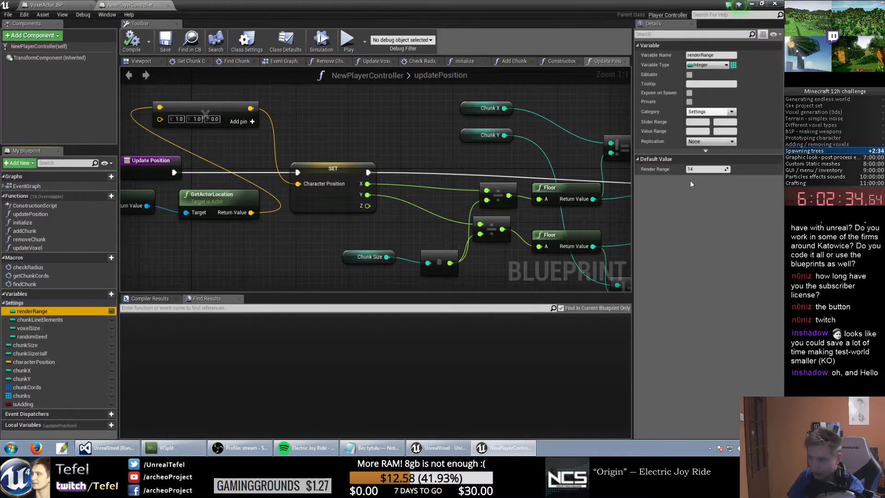
{"action": "left_click", "coordinate": [701, 170]}
{"action": "type", "text": "6"}
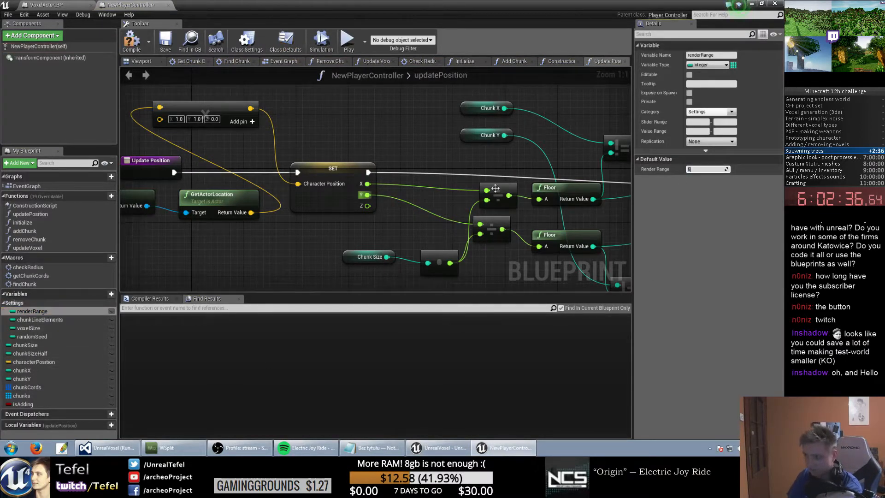
Step: Set the default value of chunkLineElements to 20, save NewPlayerController and leave the blueprint editor
{"action": "left_click", "coordinate": [40, 319]}
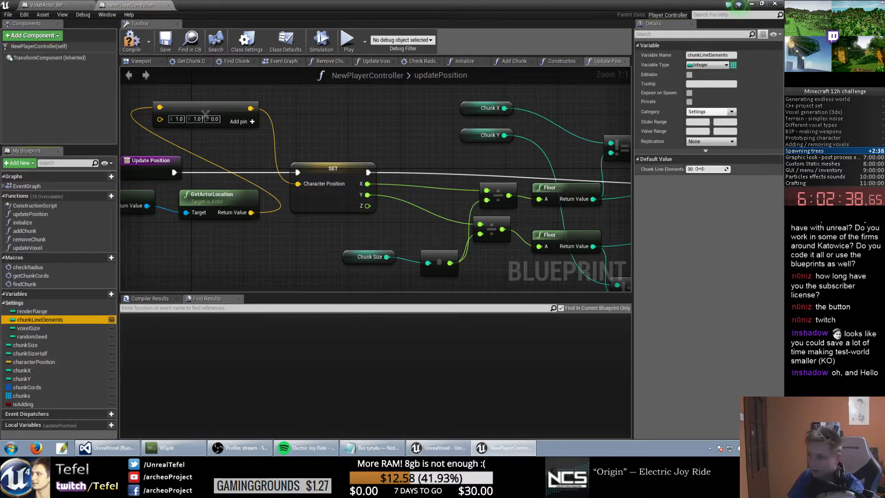
{"action": "left_click", "coordinate": [701, 169]}
{"action": "type", "text": "20"}
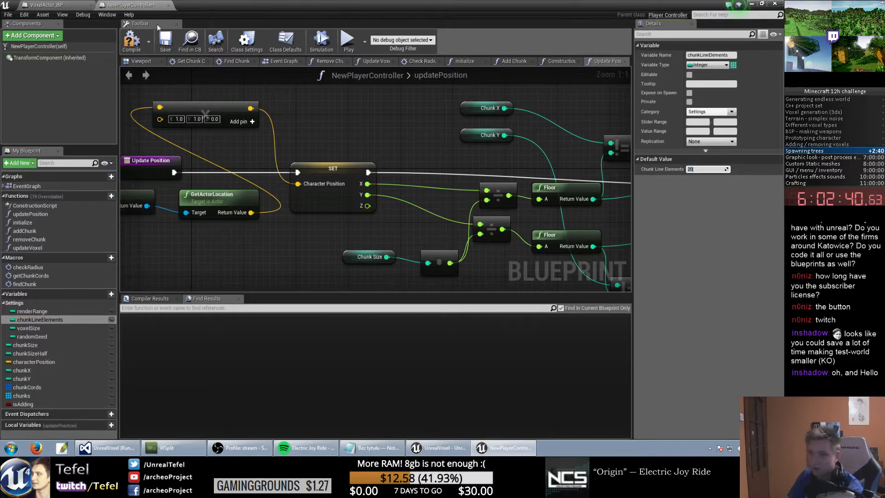
{"action": "left_click", "coordinate": [166, 40]}
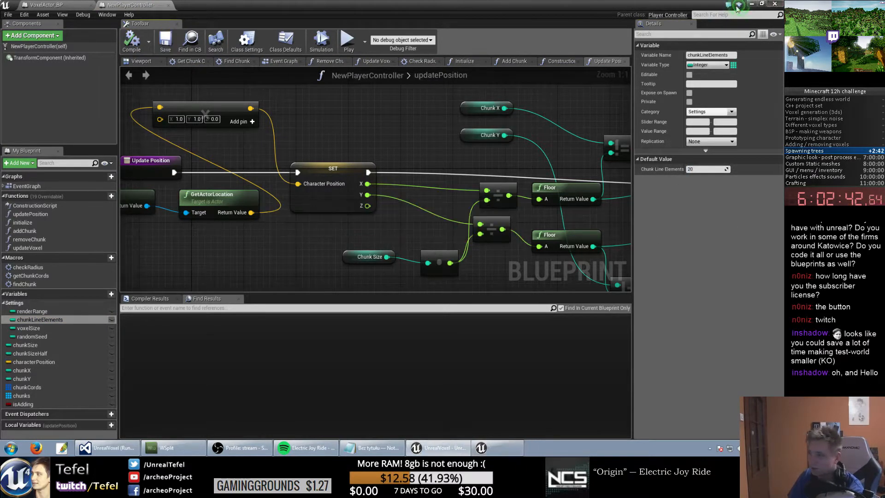
{"action": "left_click", "coordinate": [738, 7]}
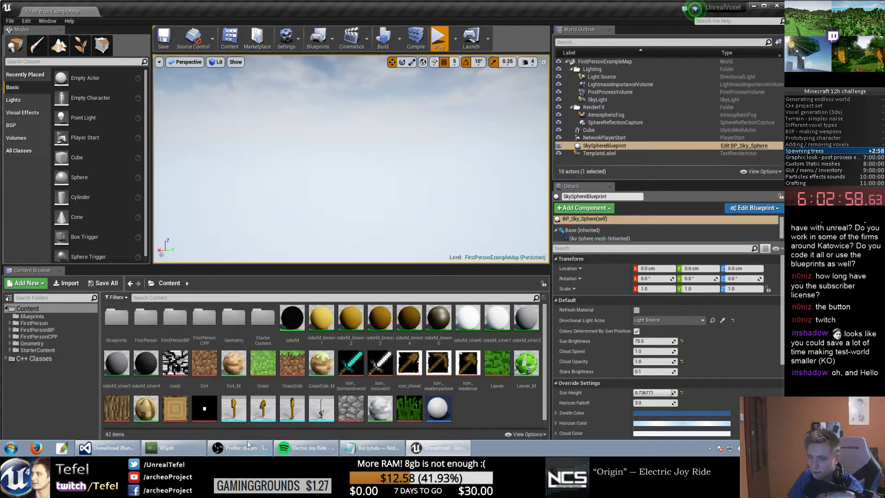
Step: Switch to Visual Studio and review the face-flag conditions in UpdateMesh of VoxelActor.cpp
{"action": "left_click", "coordinate": [111, 448]}
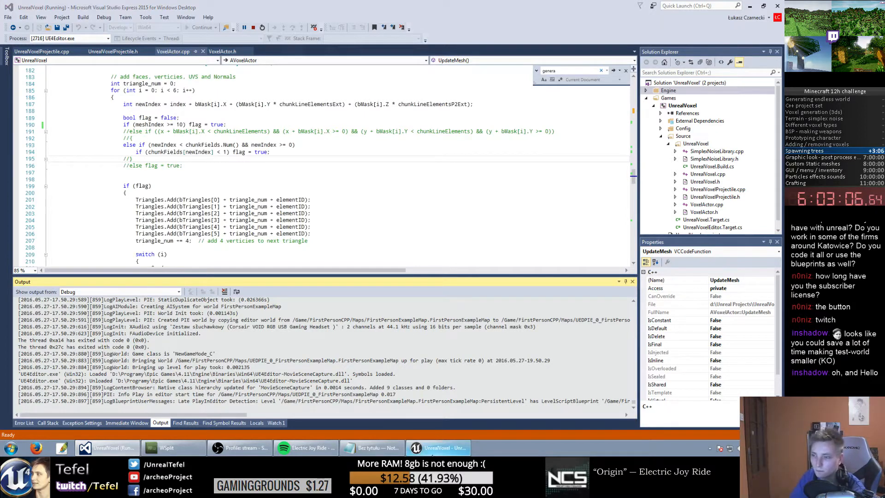
{"action": "left_click", "coordinate": [245, 153]}
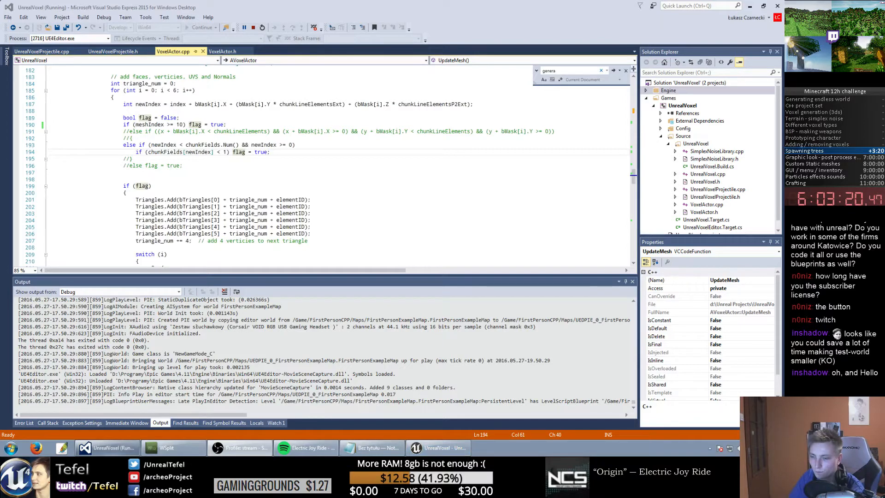
{"action": "left_click", "coordinate": [119, 447]}
{"action": "left_click", "coordinate": [329, 226]}
{"action": "key", "text": "Escape"}
{"action": "key", "text": "Up"}
{"action": "key", "text": "Up"}
{"action": "key", "text": "Up"}
{"action": "key", "text": "Up"}
{"action": "key", "text": "Up"}
{"action": "key", "text": "Up"}
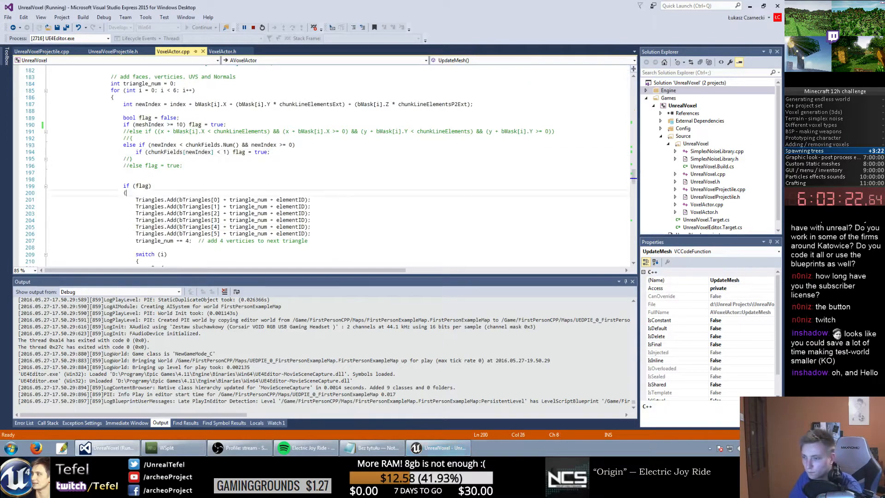
Step: Stop the debug session and change the face-flag condition in UpdateMesh to meshIndex >= 20
{"action": "left_click", "coordinate": [253, 29]}
{"action": "left_click", "coordinate": [180, 113]}
{"action": "key", "text": "BackSpace"}
{"action": "type", "text": "2"}
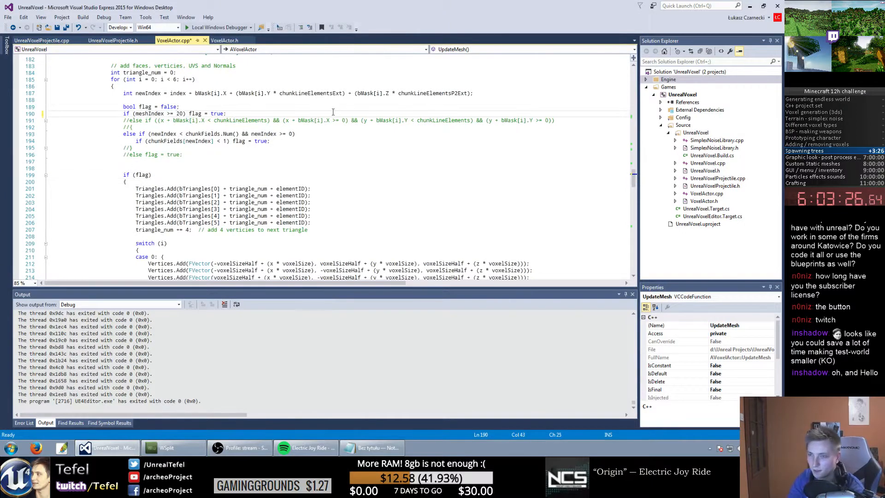
Step: Rebuild the UnrealVoxel project with the edited VoxelActor.cpp and launch the editor under the debugger
{"action": "left_click", "coordinate": [216, 29]}
{"action": "key", "text": "Return"}
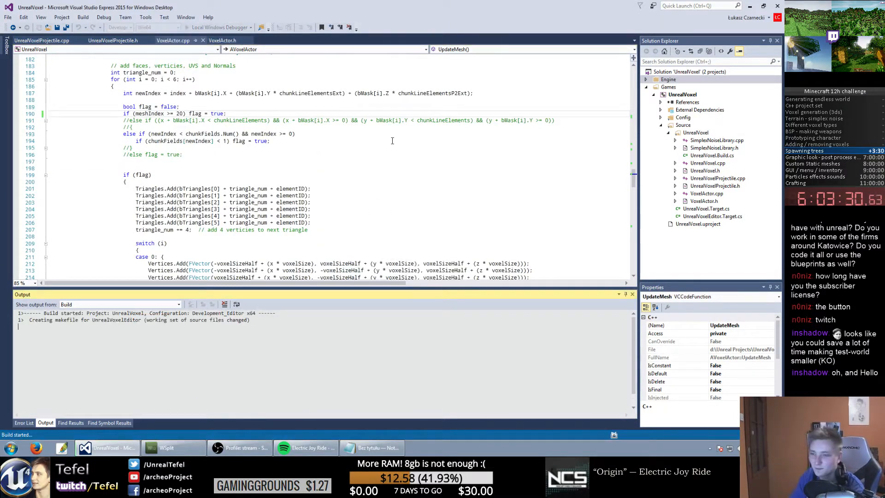
{"action": "left_click", "coordinate": [409, 181]}
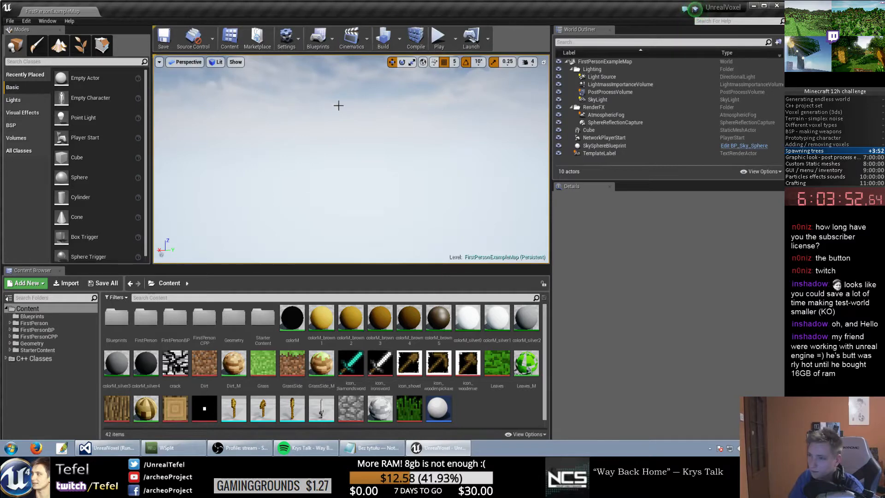
Step: Open the NewPlayerController blueprint, check the default values of its chunk settings variables, and close the window
{"action": "key", "text": "ctrl+p"}
{"action": "type", "text": "contro"}
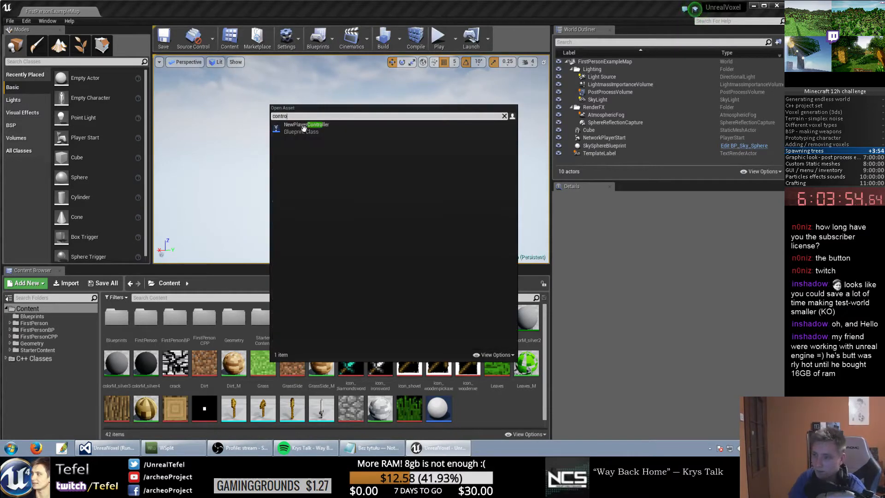
{"action": "double_click", "coordinate": [304, 128]}
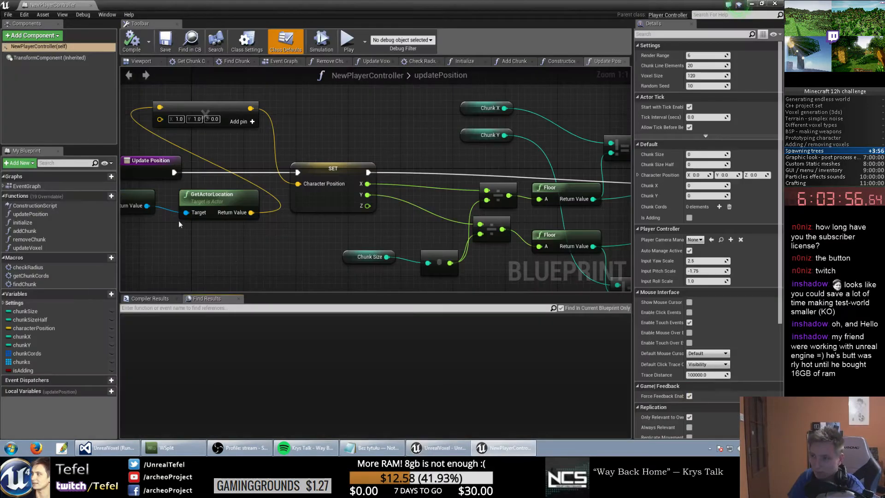
{"action": "left_click", "coordinate": [27, 311]}
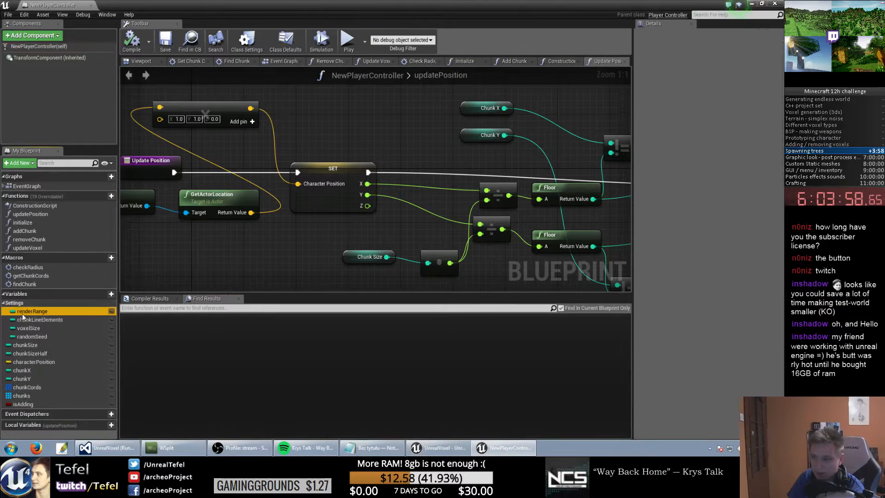
{"action": "left_click", "coordinate": [34, 328]}
{"action": "left_click", "coordinate": [70, 320]}
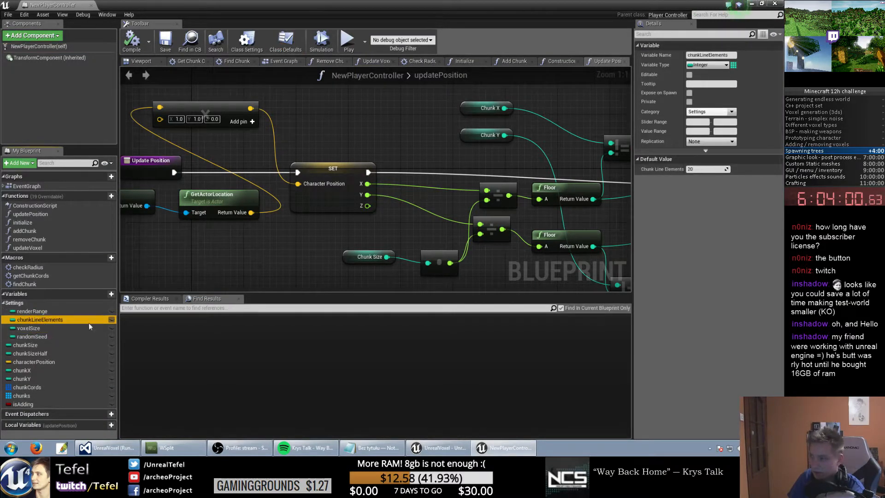
{"action": "left_click", "coordinate": [258, 255]}
{"action": "left_click", "coordinate": [776, 4]}
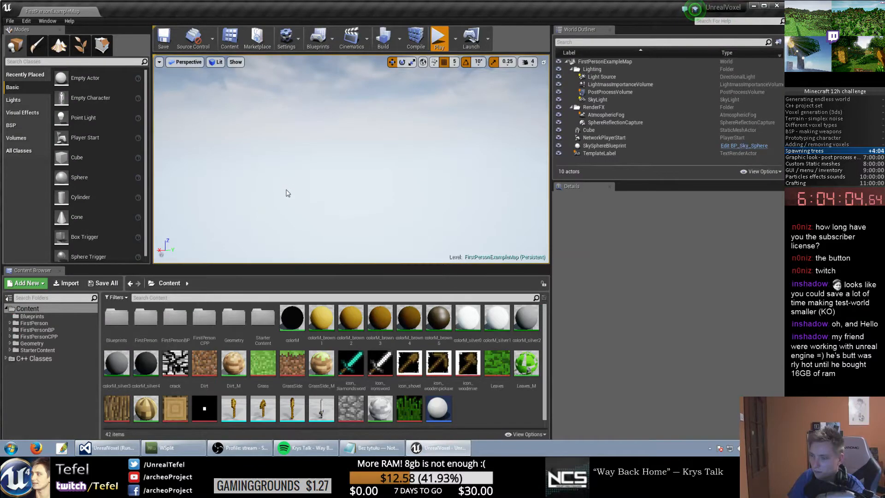
Step: Play-test the level in full screen and walk through the terrain to examine the spawned trees and their leaves
{"action": "key", "text": "alt+p"}
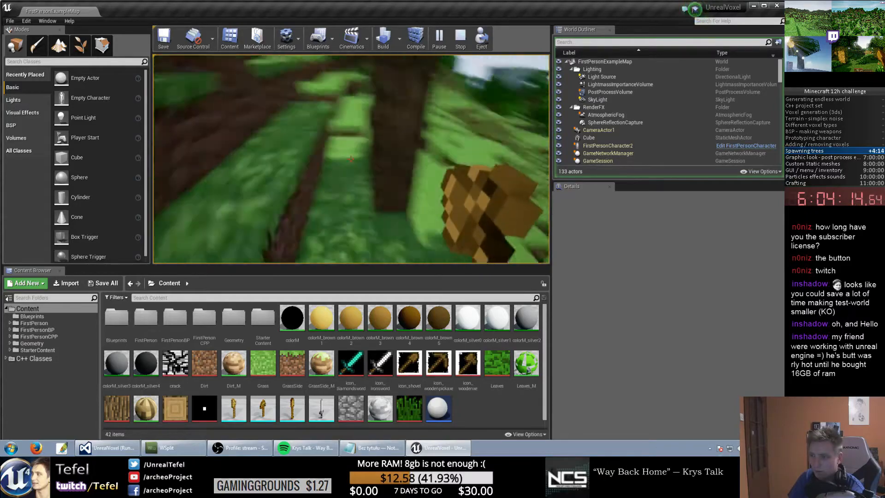
{"action": "key", "text": "F11"}
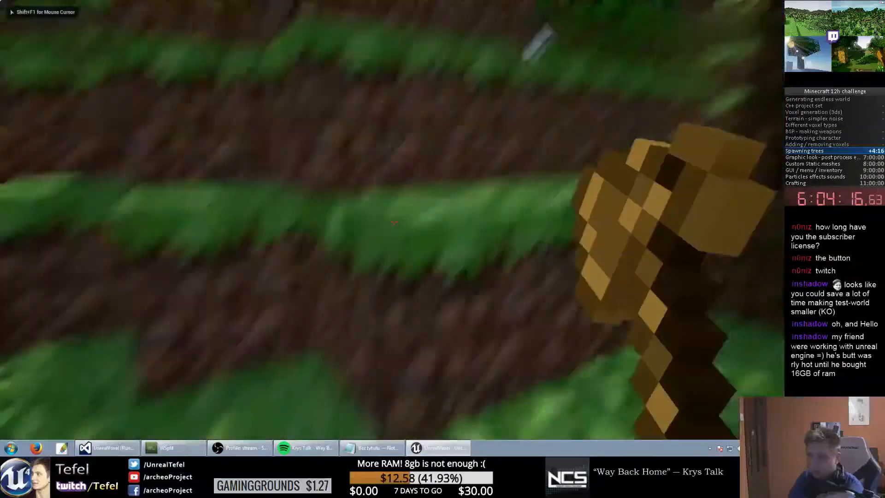
{"action": "key", "text": "w"}
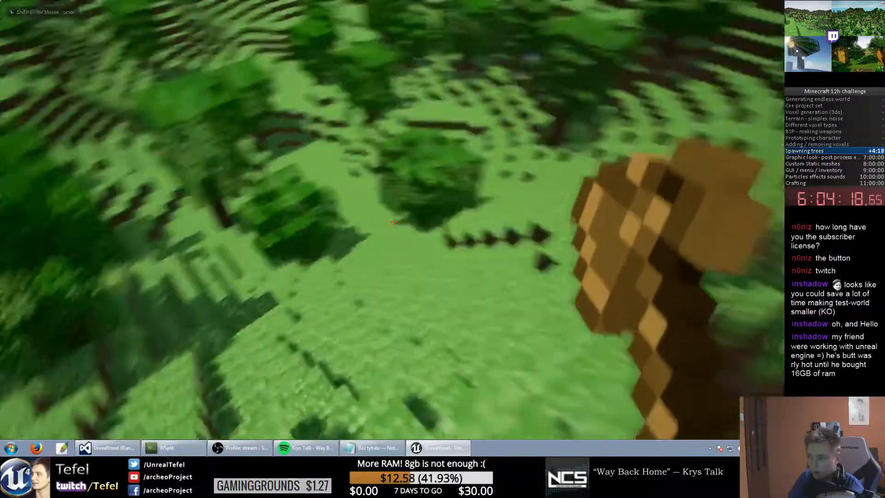
{"action": "key", "text": "w"}
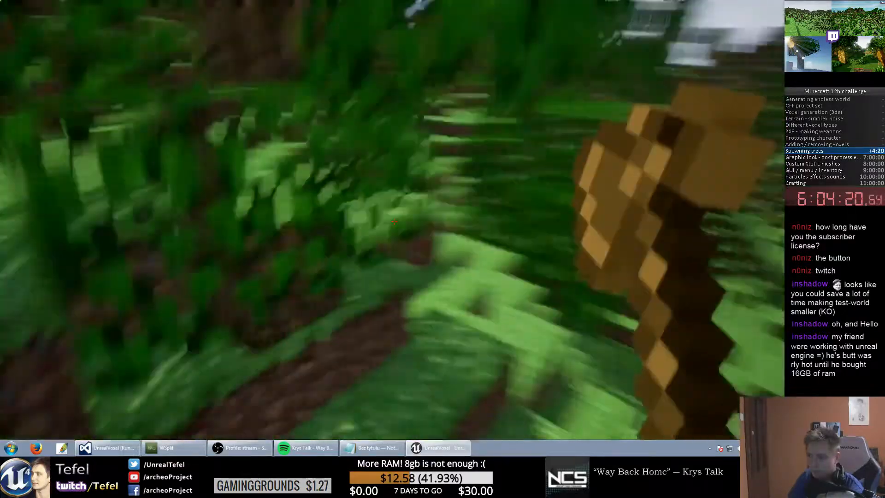
{"action": "key", "text": "w"}
{"action": "key", "text": "space"}
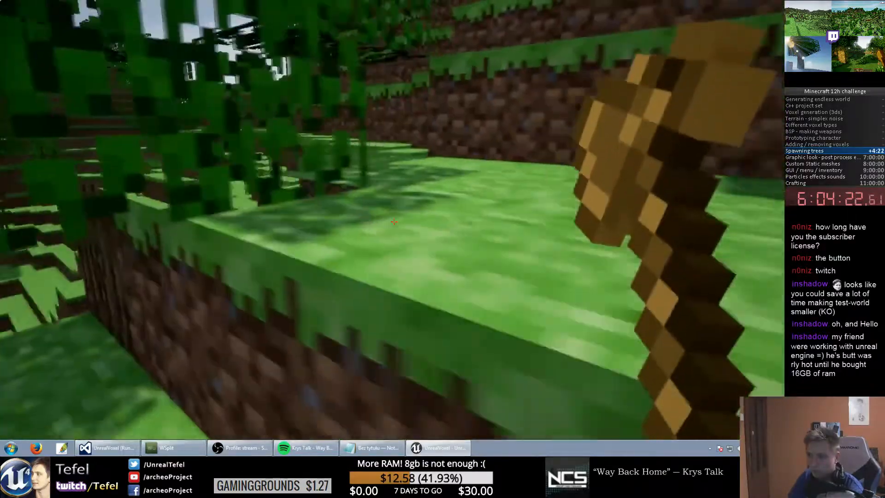
{"action": "key", "text": "w"}
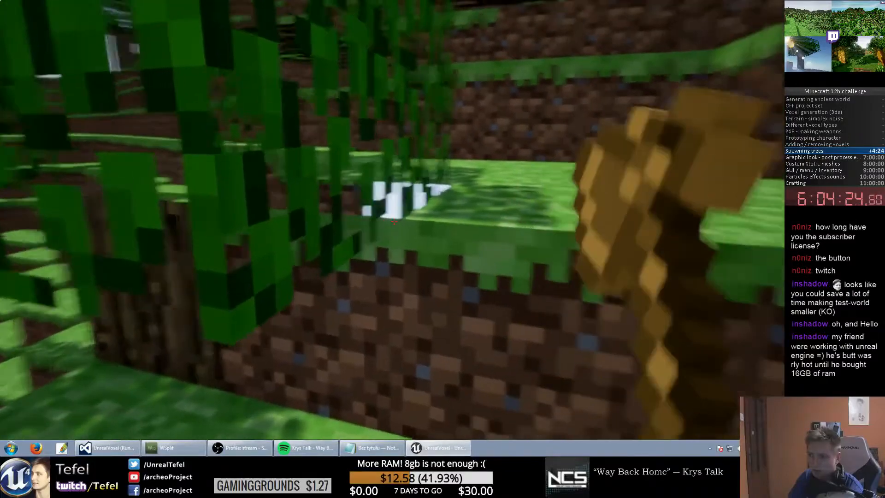
{"action": "key", "text": "w"}
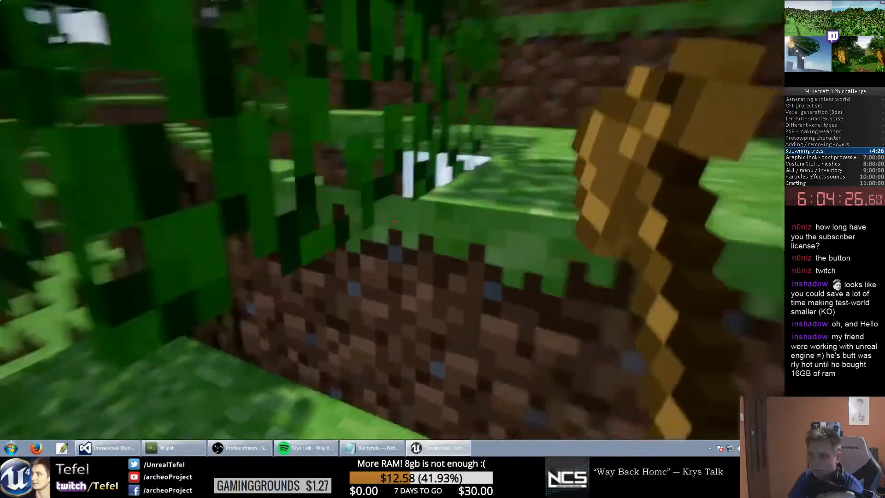
{"action": "key", "text": "w"}
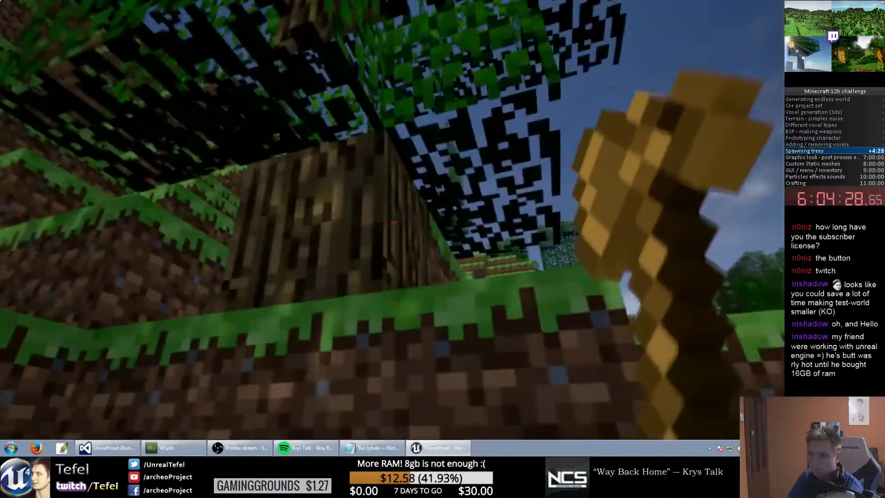
{"action": "key", "text": "space"}
{"action": "key", "text": "w"}
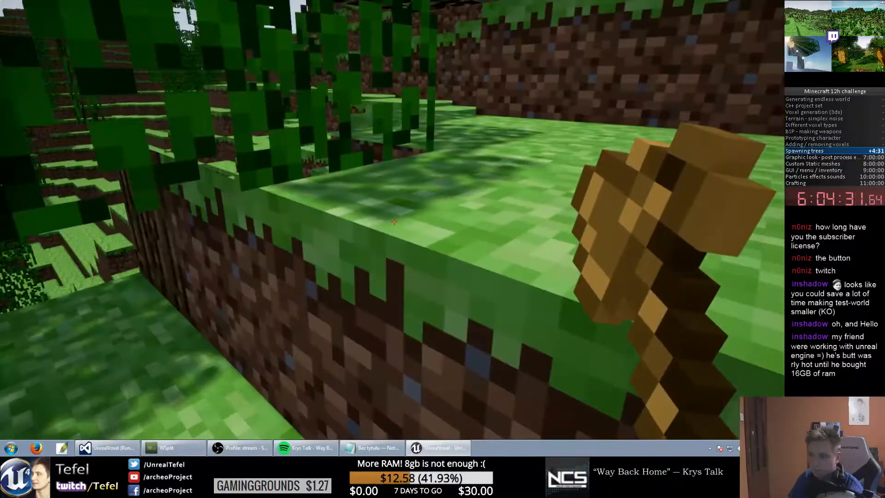
Step: Dig out grass blocks beside the tree to check the exposed voxel faces, and end the play session
{"action": "left_click", "coordinate": [394, 222]}
{"action": "left_click", "coordinate": [394, 222]}
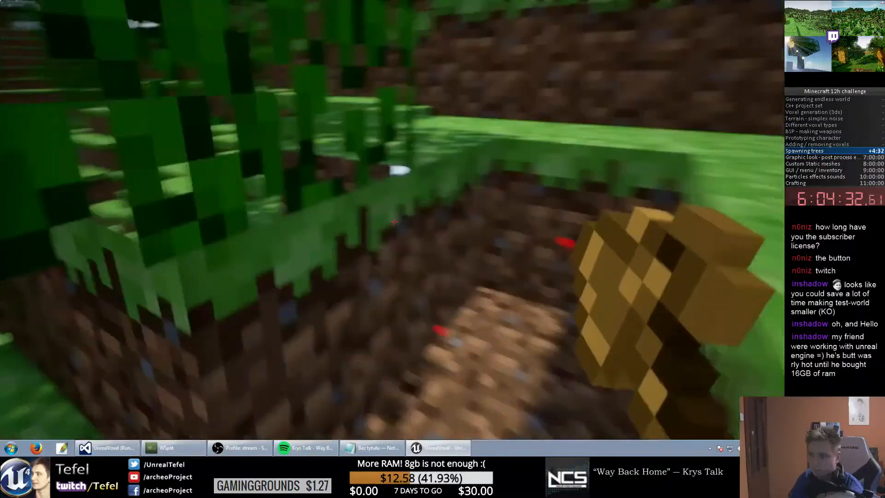
{"action": "key", "text": "w"}
{"action": "left_click", "coordinate": [394, 222]}
{"action": "key", "text": "w"}
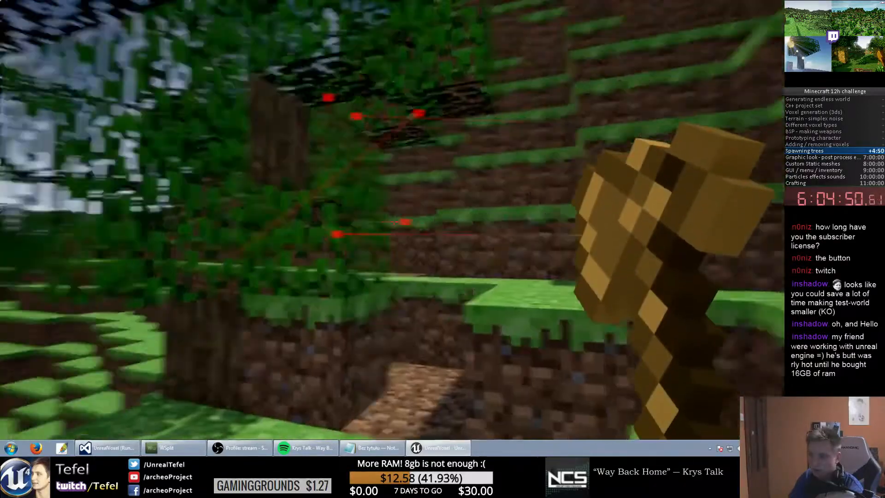
{"action": "key", "text": "Escape"}
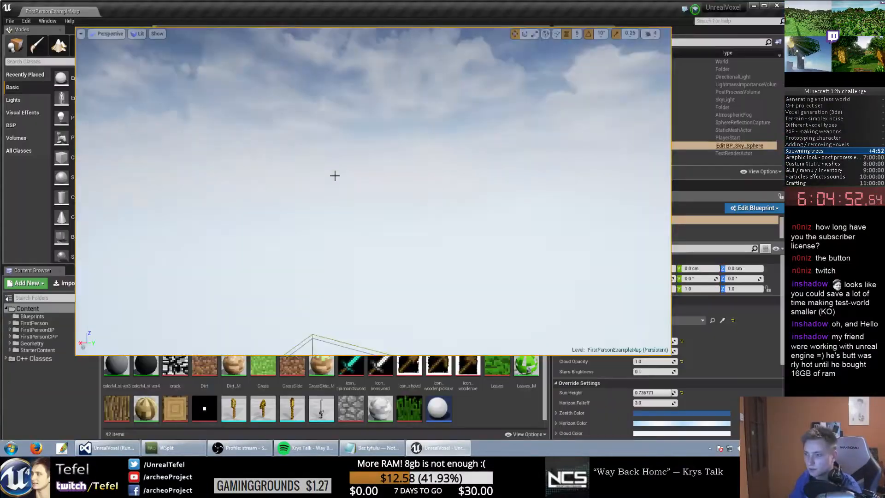
Step: Switch to Visual Studio and review the meshIndex >= 20 face-flag condition in UpdateMesh of VoxelActor.cpp
{"action": "key", "text": "alt+Tab"}
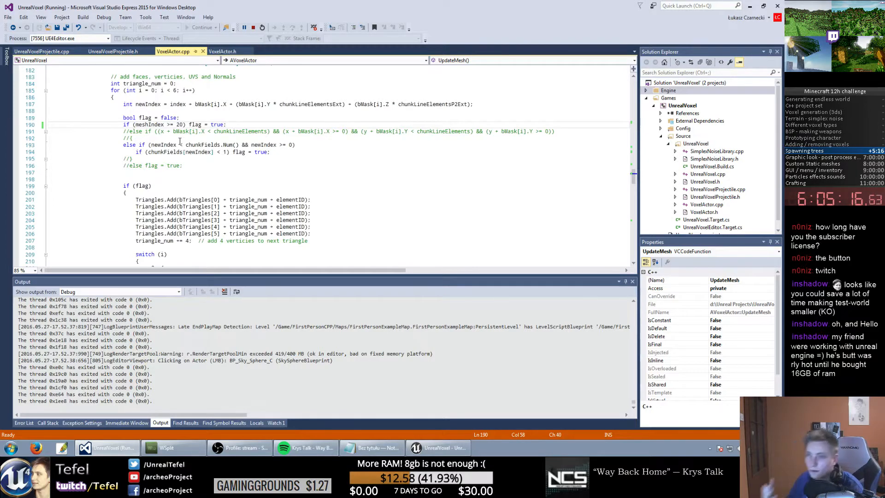
{"action": "scroll", "coordinate": [187, 157], "scroll_direction": "up", "scroll_amount": 1}
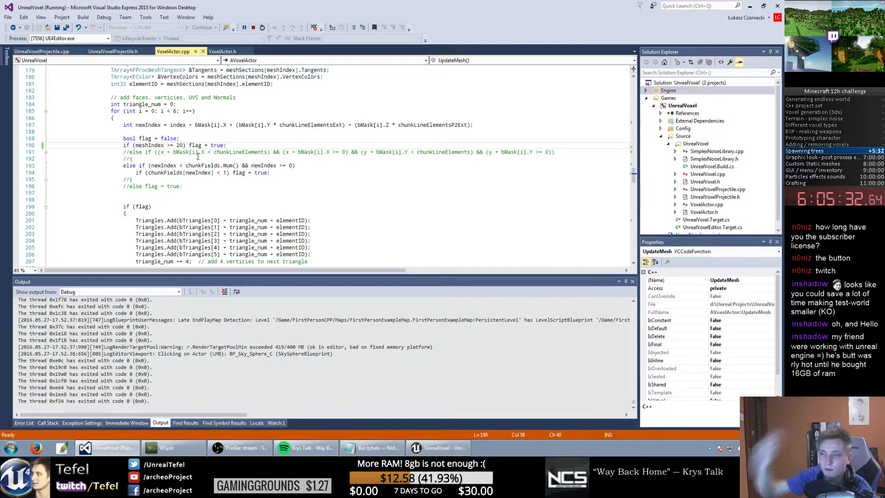
{"action": "left_click_drag", "start_coordinate": [134, 139], "coordinate": [212, 173]}
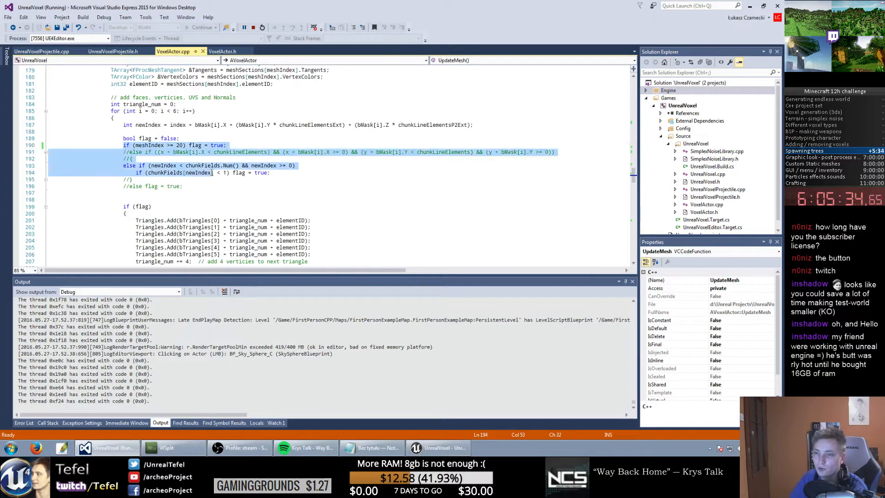
{"action": "left_click", "coordinate": [165, 145]}
{"action": "left_click_drag", "start_coordinate": [165, 145], "coordinate": [224, 145]}
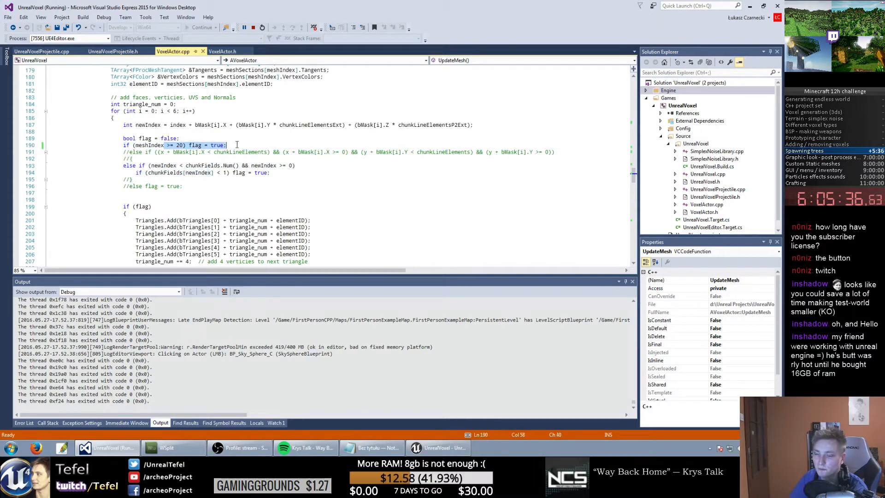
Step: In GenerateChunk, set the chunkFields values of the three terrain layer conditions to 1, 2 and 3
{"action": "scroll", "coordinate": [217, 172], "scroll_direction": "up", "scroll_amount": 20}
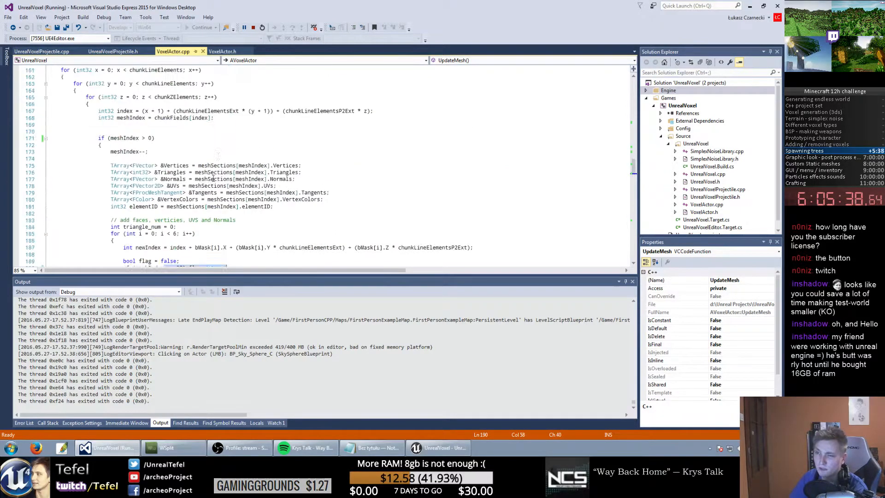
{"action": "scroll", "coordinate": [240, 167], "scroll_direction": "up", "scroll_amount": 12}
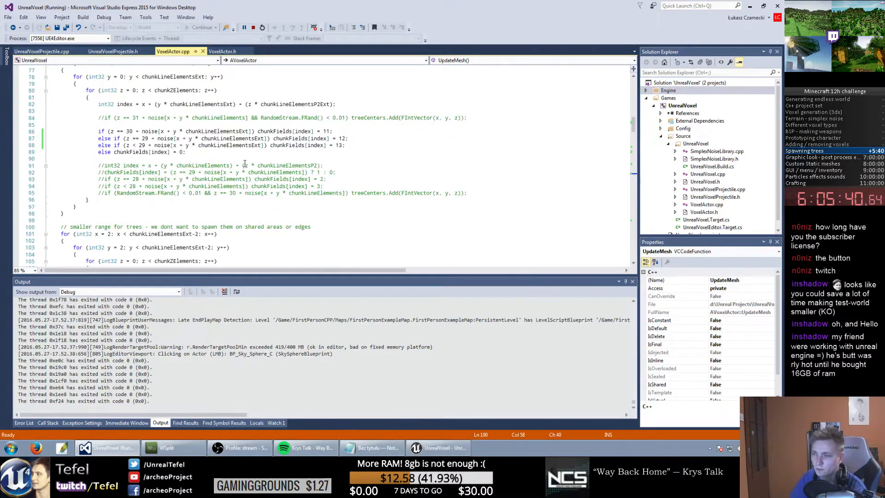
{"action": "scroll", "coordinate": [245, 163], "scroll_direction": "up", "scroll_amount": 3}
{"action": "left_click", "coordinate": [326, 193]}
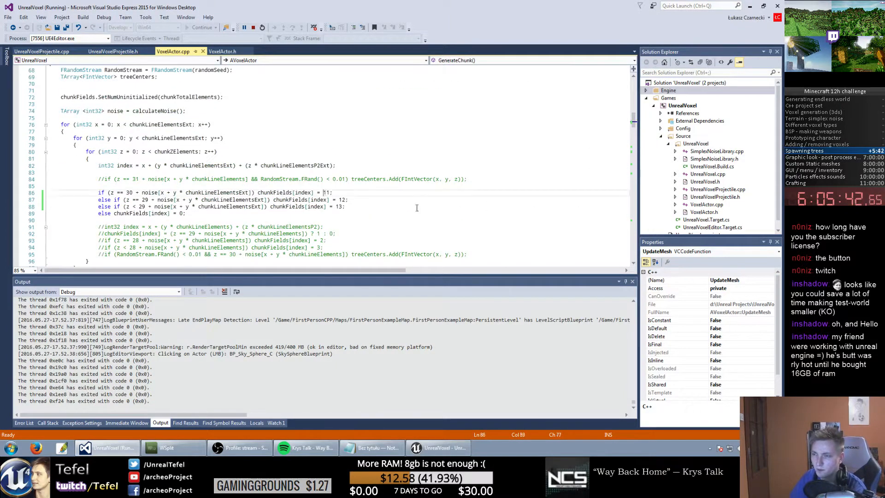
{"action": "key", "text": "Delete"}
{"action": "key", "text": "Down"}
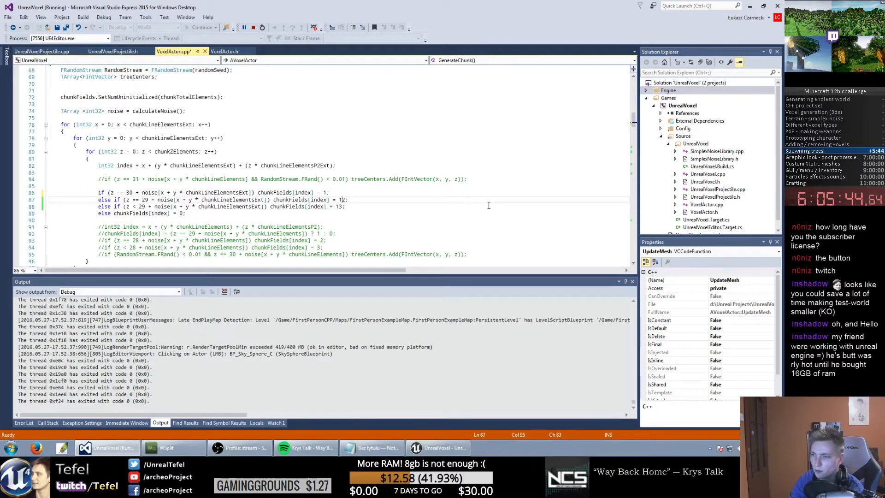
{"action": "key", "text": "BackSpace"}
{"action": "key", "text": "Down"}
{"action": "key", "text": "BackSpace"}
{"action": "key", "text": "Down"}
Step: Set the chunkFields value assigned to the tree leaves in GenerateChunk to 21
{"action": "scroll", "coordinate": [430, 162], "scroll_direction": "down", "scroll_amount": 1}
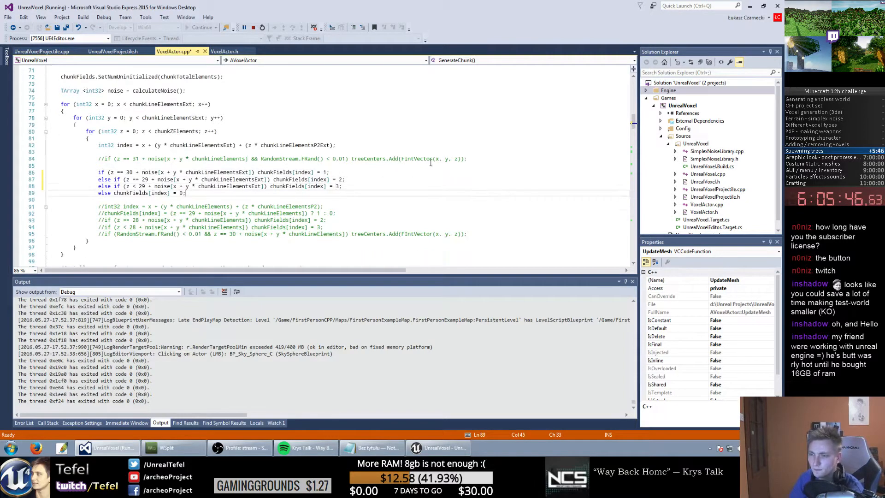
{"action": "scroll", "coordinate": [431, 162], "scroll_direction": "down", "scroll_amount": 4}
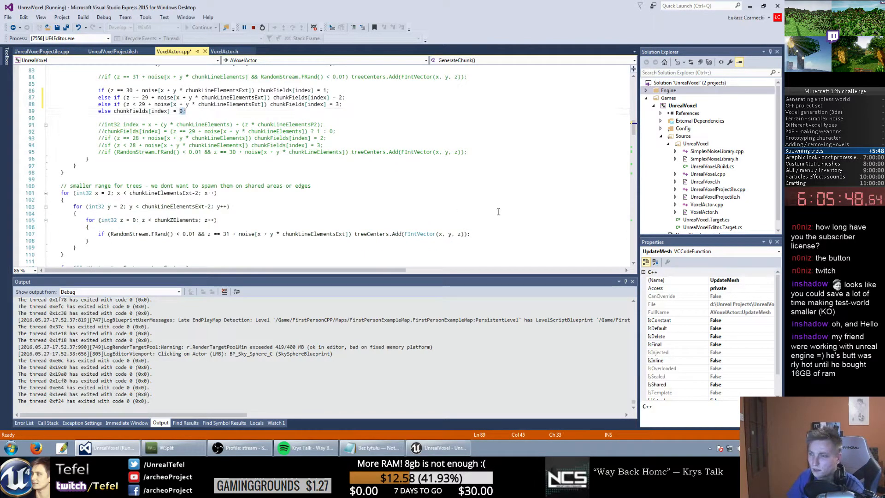
{"action": "left_click", "coordinate": [415, 200]}
{"action": "scroll", "coordinate": [364, 175], "scroll_direction": "down", "scroll_amount": 8}
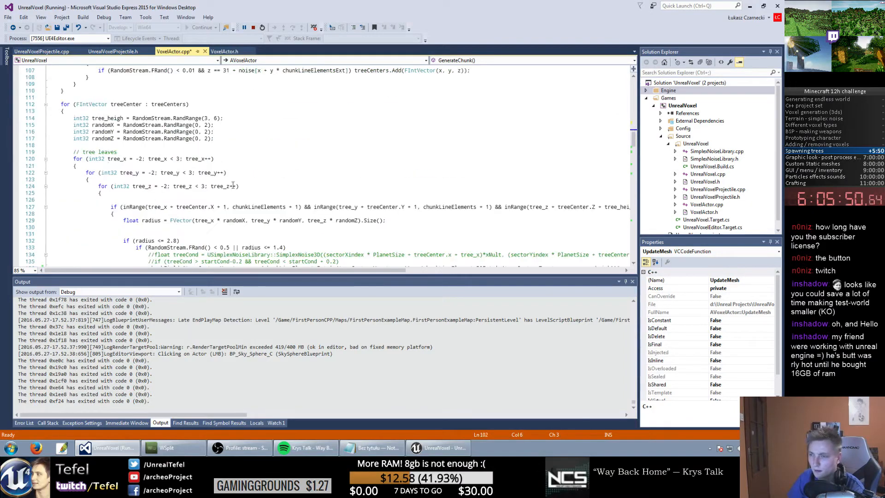
{"action": "scroll", "coordinate": [233, 185], "scroll_direction": "down", "scroll_amount": 3}
{"action": "left_click_drag", "start_coordinate": [348, 271], "coordinate": [452, 248]}
{"action": "double_click", "coordinate": [466, 206]}
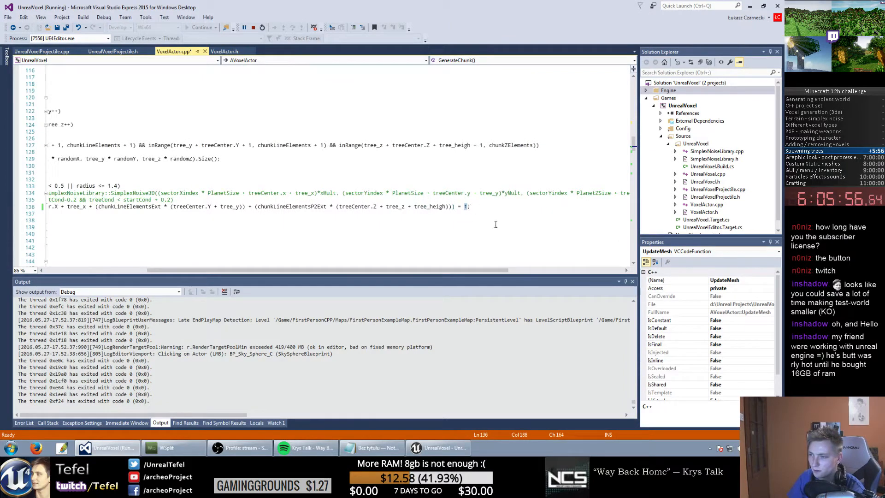
{"action": "type", "text": "21"}
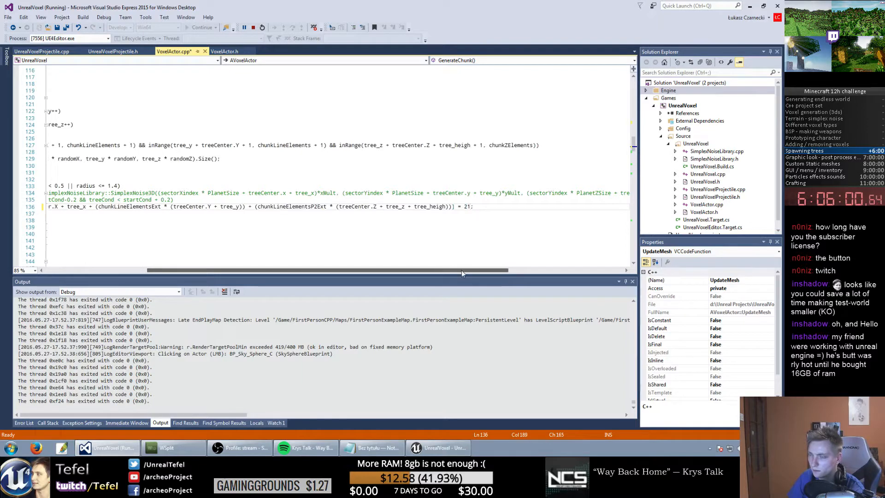
Step: Set the chunkFields value assigned to the tree trunk in GenerateChunk to 4 and save VoxelActor.cpp
{"action": "left_click_drag", "start_coordinate": [462, 270], "coordinate": [538, 273]}
{"action": "scroll", "coordinate": [420, 217], "scroll_direction": "down", "scroll_amount": 5}
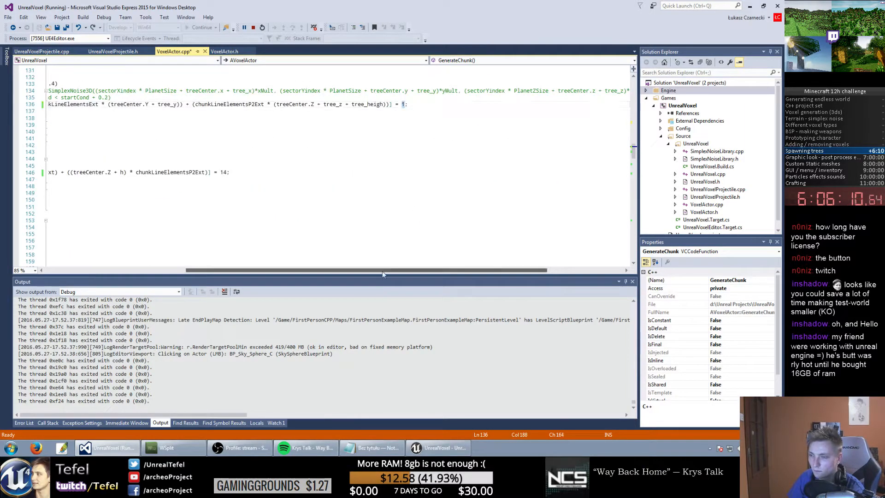
{"action": "left_click_drag", "start_coordinate": [383, 271], "coordinate": [328, 272]}
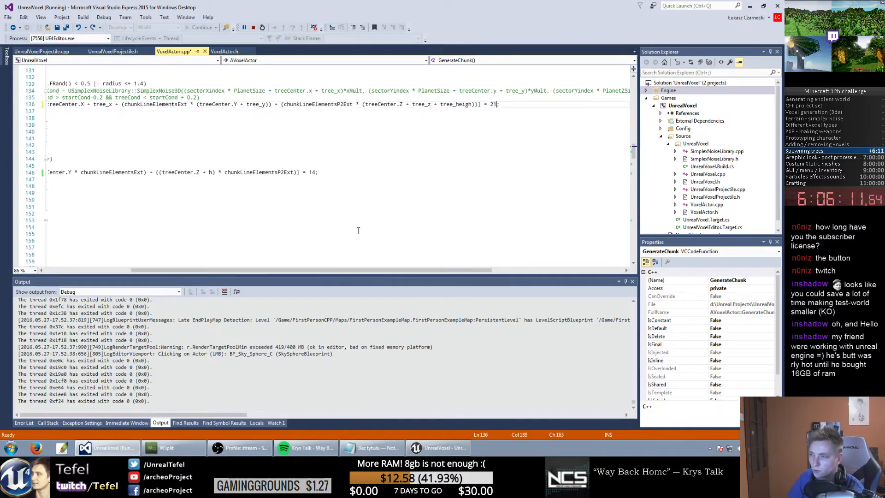
{"action": "double_click", "coordinate": [311, 172]}
{"action": "left_click_drag", "start_coordinate": [316, 173], "coordinate": [309, 174]}
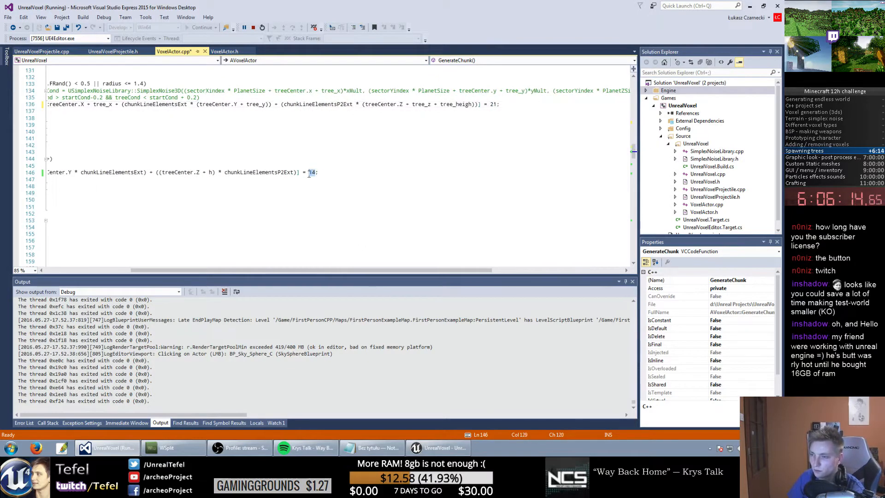
{"action": "type", "text": "4"}
{"action": "scroll", "coordinate": [346, 195], "scroll_direction": "up", "scroll_amount": 17}
{"action": "scroll", "coordinate": [344, 192], "scroll_direction": "down", "scroll_amount": 18}
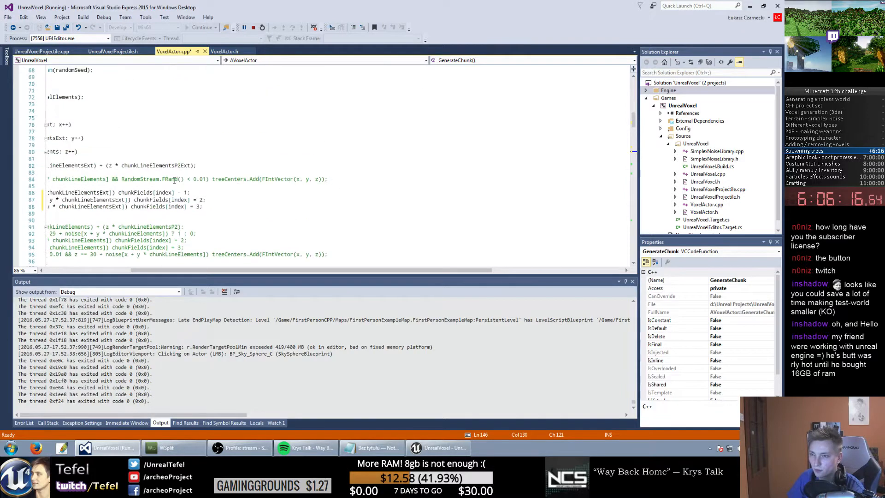
{"action": "key", "text": "ctrl+s"}
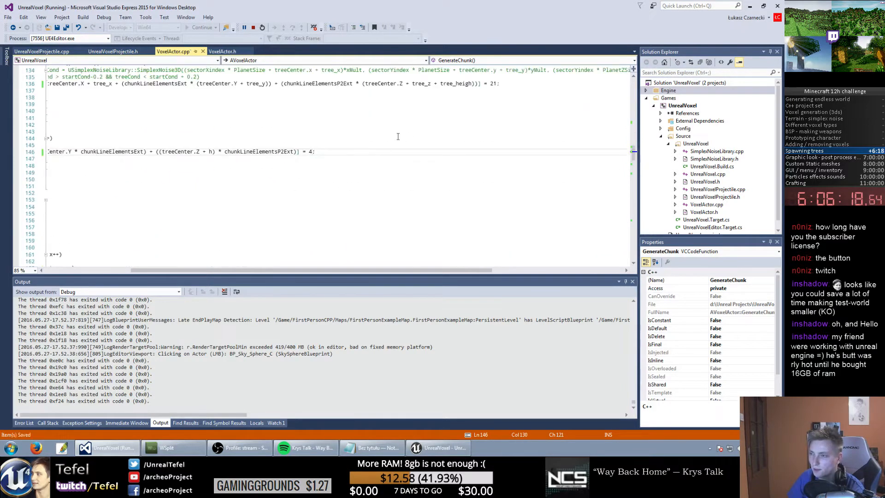
Step: Compare the tree leaf value in GenerateChunk with the meshIndex face-flag condition in UpdateMesh
{"action": "scroll", "coordinate": [415, 143], "scroll_direction": "up", "scroll_amount": 4}
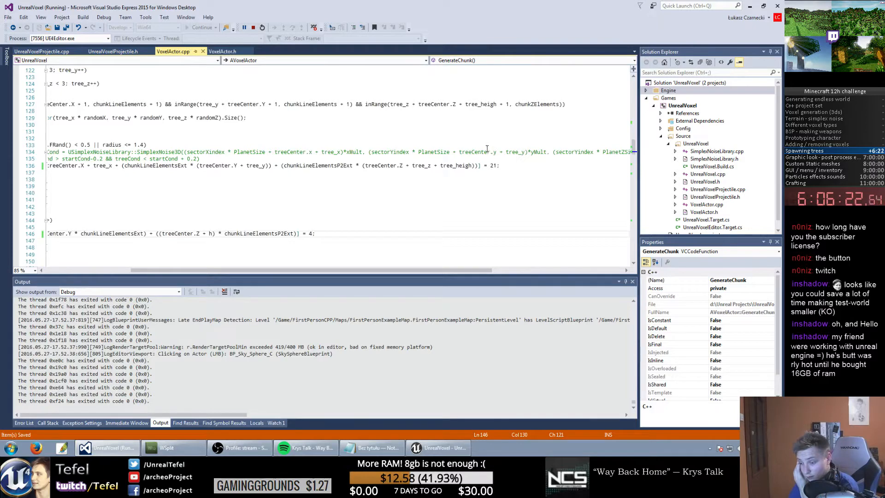
{"action": "scroll", "coordinate": [399, 173], "scroll_direction": "down", "scroll_amount": 20}
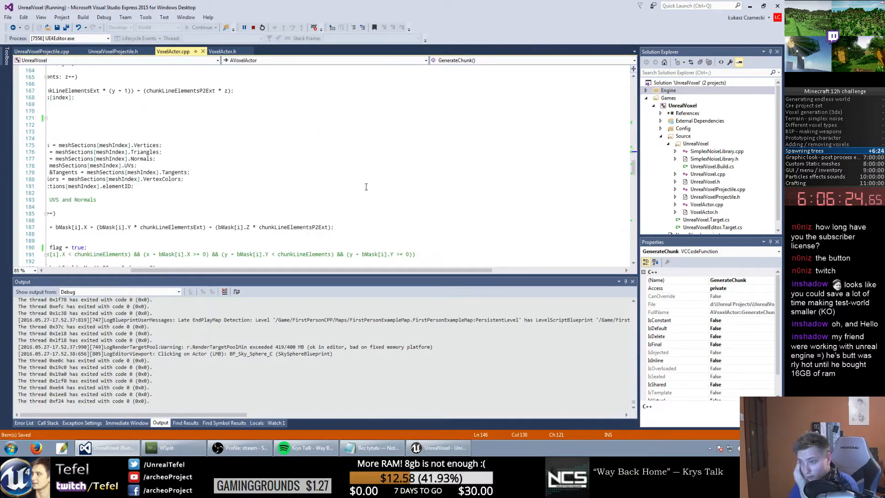
{"action": "scroll", "coordinate": [253, 198], "scroll_direction": "left", "scroll_amount": 5}
{"action": "left_click", "coordinate": [230, 174]}
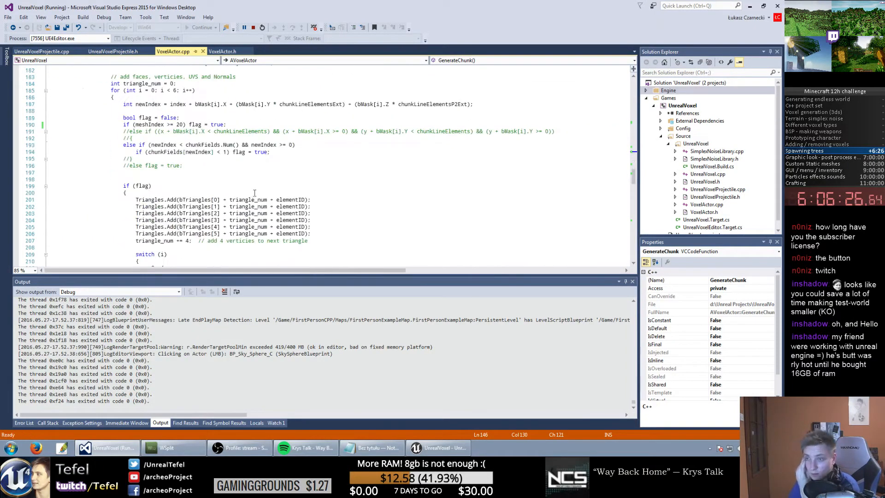
{"action": "double_click", "coordinate": [155, 124]}
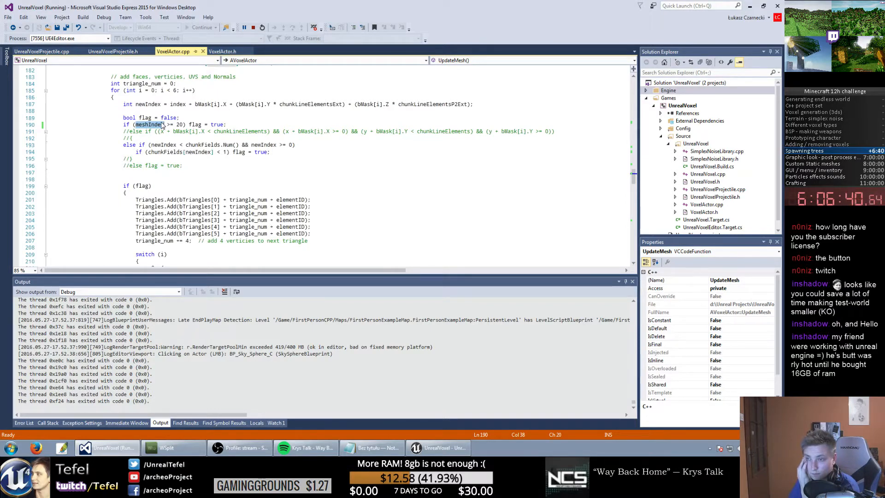
{"action": "left_click", "coordinate": [234, 113]}
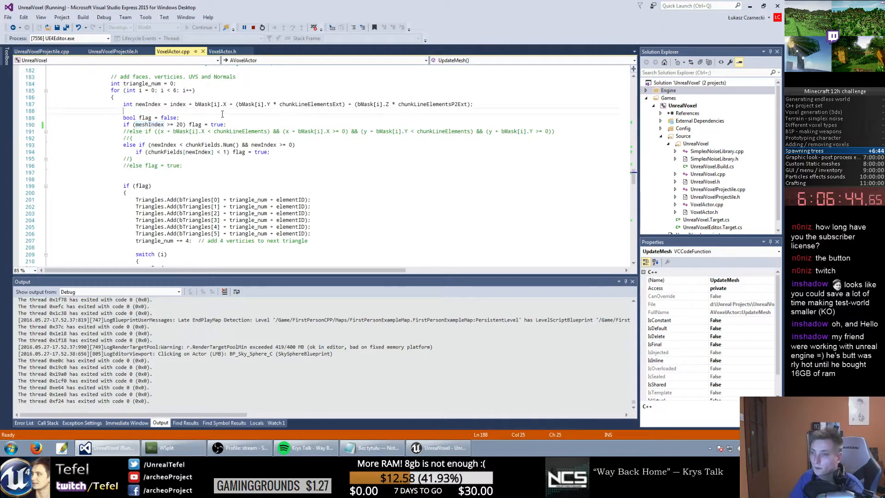
Step: Undo the renumbering of the tree trunk, leaf and terrain layer chunkFields values in GenerateChunk and save VoxelActor.cpp
{"action": "key", "text": "ctrl+z"}
{"action": "key", "text": "ctrl+z"}
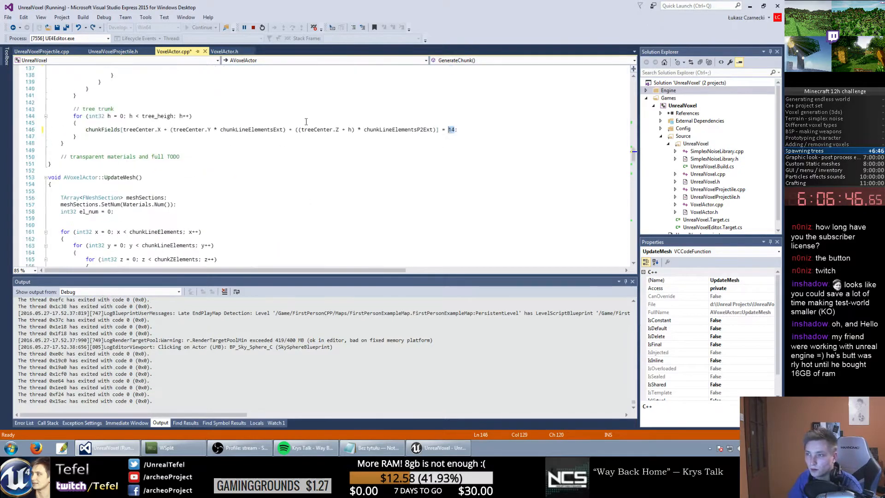
{"action": "key", "text": "ctrl+z"}
{"action": "key", "text": "ctrl+z"}
{"action": "key", "text": "ctrl+z"}
{"action": "key", "text": "ctrl+z"}
{"action": "key", "text": "ctrl+z"}
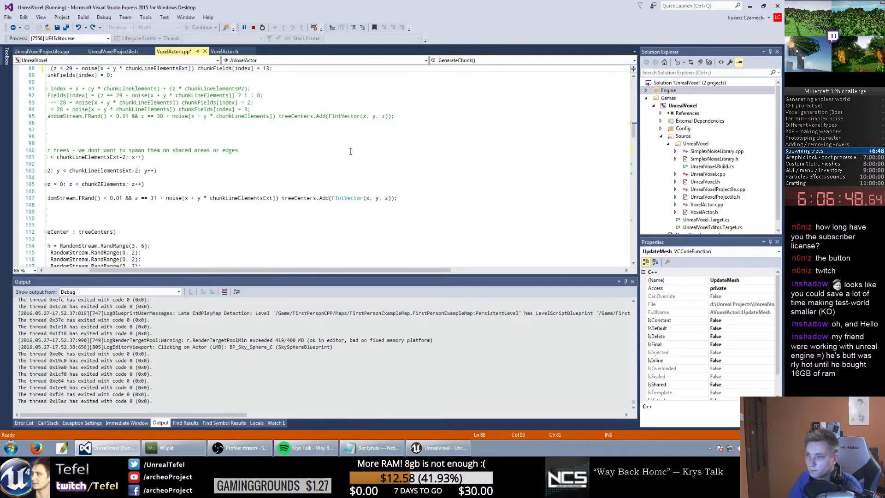
{"action": "key", "text": "ctrl+z"}
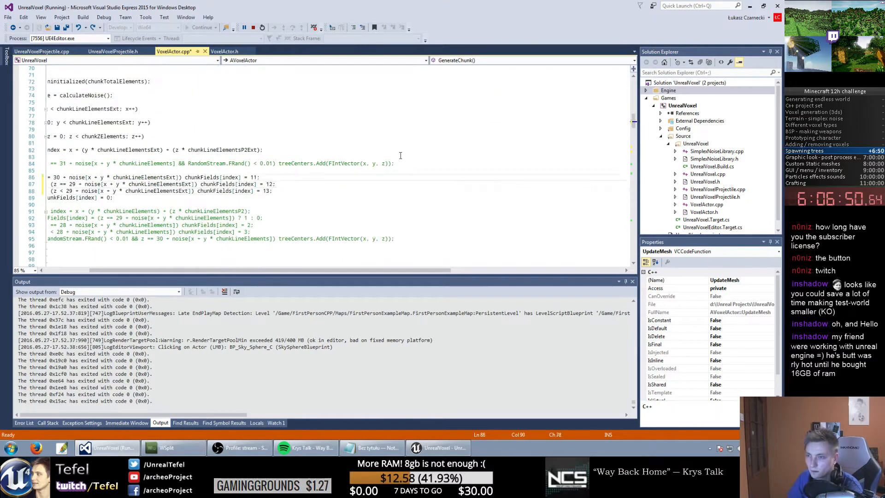
{"action": "key", "text": "ctrl+s"}
Step: In UpdateMesh, change the neighbouring voxel condition to chunkFields[newIndex] < 10 and save VoxelActor.cpp
{"action": "scroll", "coordinate": [355, 163], "scroll_direction": "down", "scroll_amount": 15}
{"action": "scroll", "coordinate": [355, 163], "scroll_direction": "down", "scroll_amount": 20}
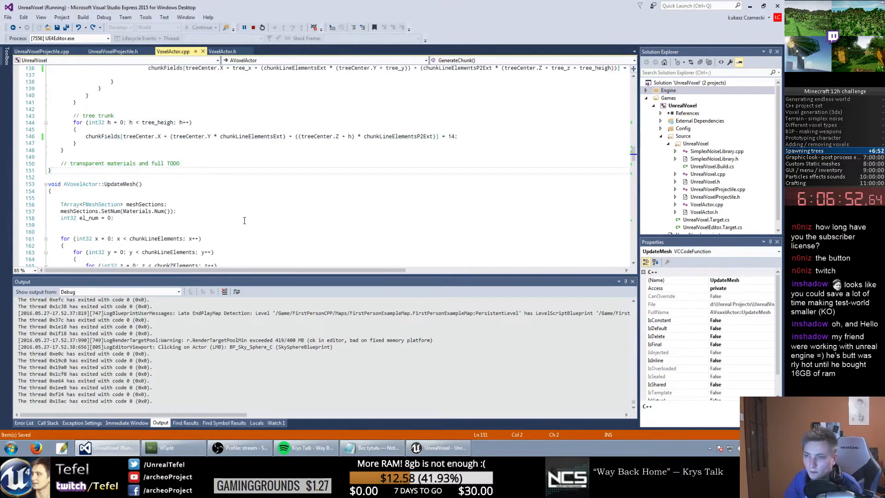
{"action": "scroll", "coordinate": [262, 184], "scroll_direction": "up", "scroll_amount": 4}
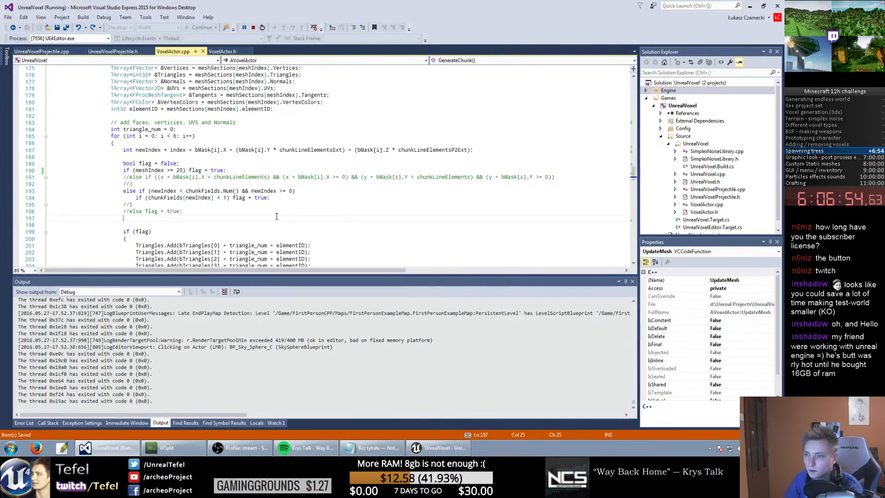
{"action": "left_click", "coordinate": [264, 217]}
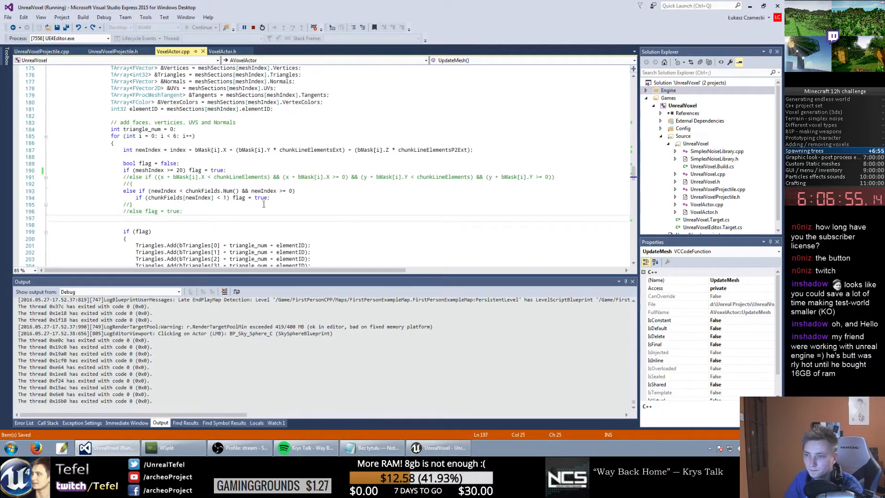
{"action": "double_click", "coordinate": [157, 199]}
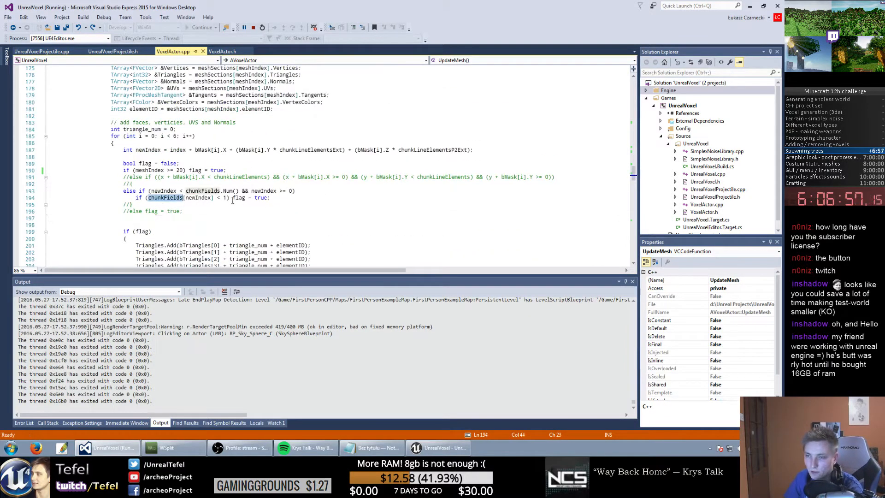
{"action": "double_click", "coordinate": [190, 197]}
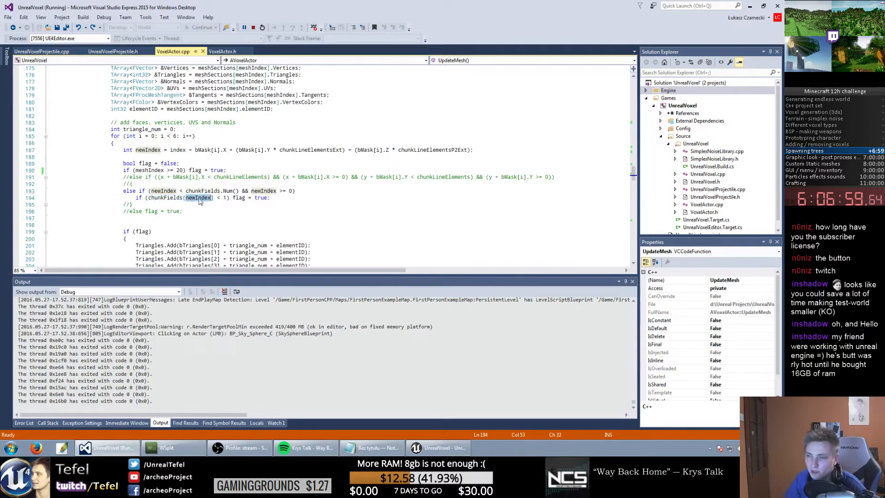
{"action": "left_click", "coordinate": [226, 197]}
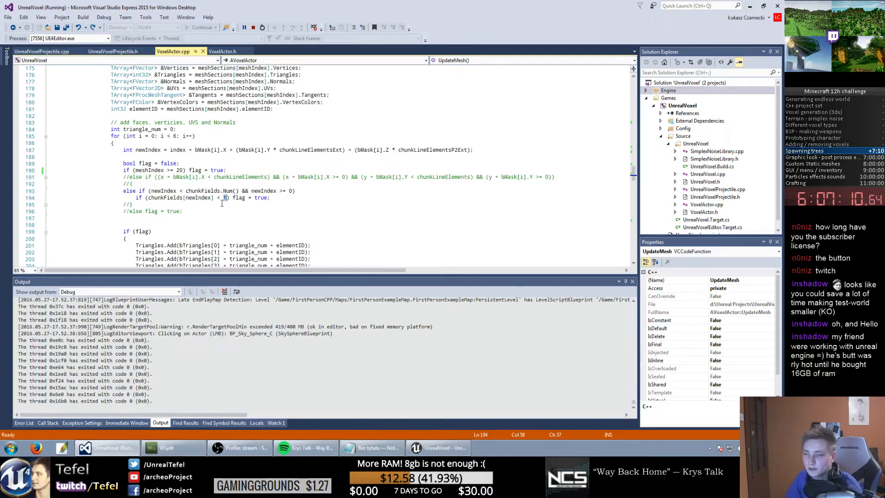
{"action": "type", "text": "10"}
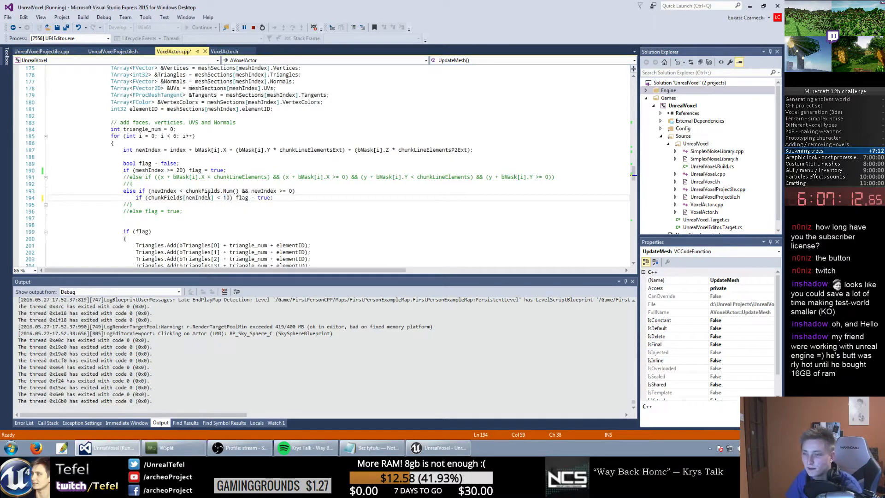
{"action": "key", "text": "ctrl+s"}
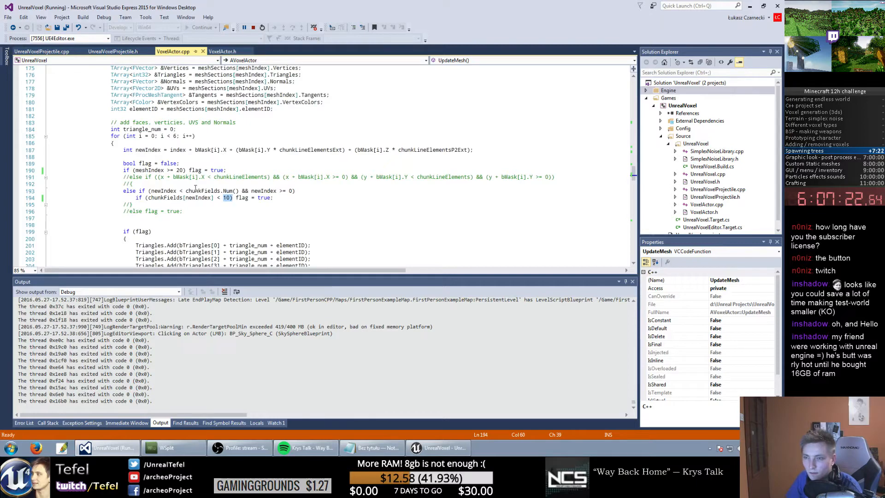
{"action": "left_click_drag", "start_coordinate": [134, 171], "coordinate": [232, 172]}
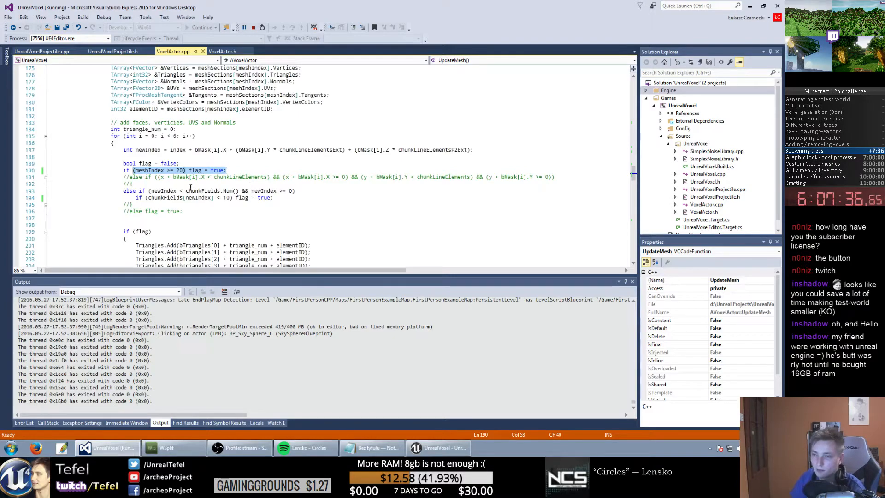
Step: Review the face flag conditions in UpdateMesh and save VoxelActor.cpp
{"action": "left_click", "coordinate": [201, 218]}
{"action": "scroll", "coordinate": [250, 181], "scroll_direction": "down", "scroll_amount": 2}
{"action": "scroll", "coordinate": [325, 191], "scroll_direction": "up", "scroll_amount": 5}
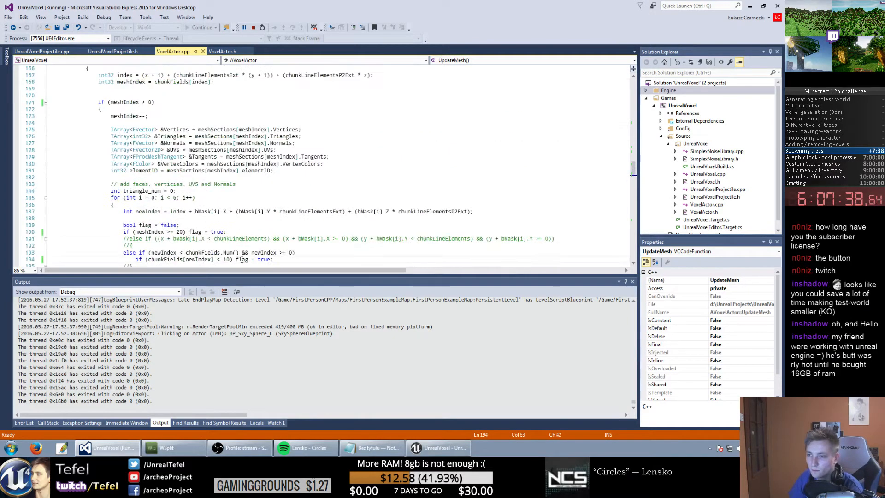
{"action": "double_click", "coordinate": [227, 260]}
{"action": "scroll", "coordinate": [285, 187], "scroll_direction": "up", "scroll_amount": 20}
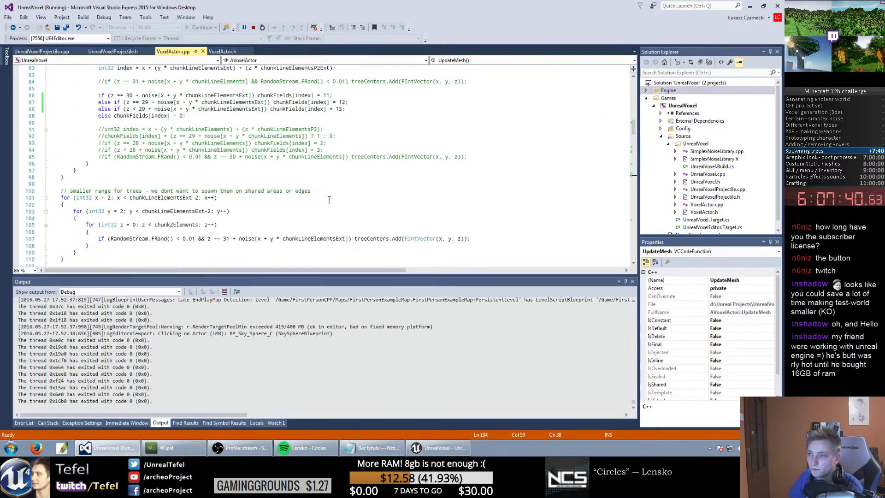
{"action": "key", "text": "ctrl+s"}
Step: Examine the GenerateChunk code for the chunkFields values assigned to terrain layers, tree leaves and tree trunks
{"action": "scroll", "coordinate": [333, 202], "scroll_direction": "up", "scroll_amount": 1}
{"action": "left_click", "coordinate": [333, 202]}
{"action": "scroll", "coordinate": [333, 202], "scroll_direction": "down", "scroll_amount": 6}
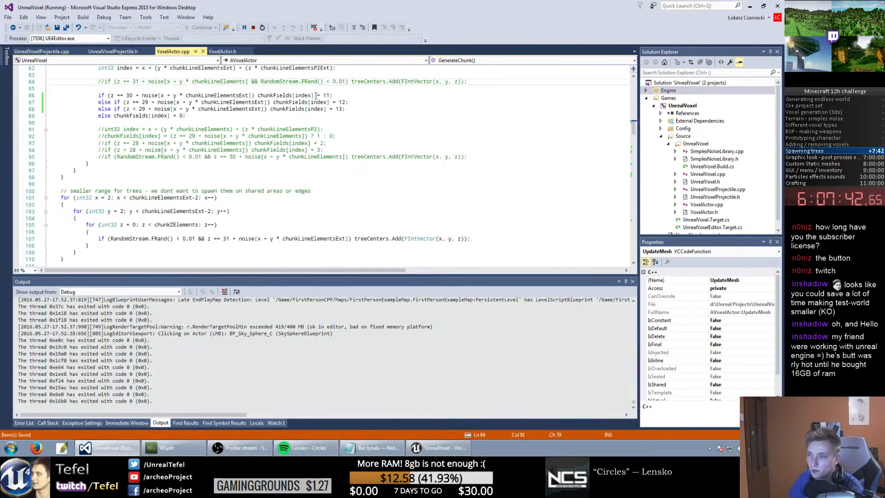
{"action": "scroll", "coordinate": [353, 124], "scroll_direction": "down", "scroll_amount": 7}
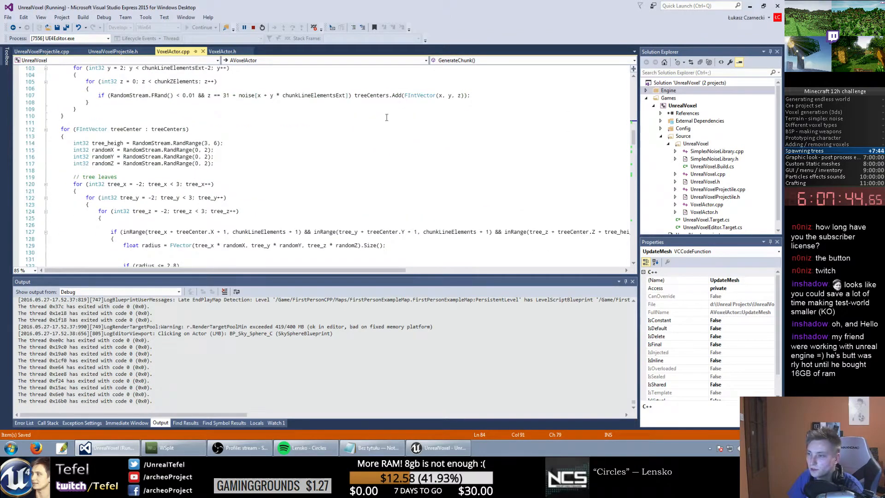
{"action": "scroll", "coordinate": [387, 139], "scroll_direction": "down", "scroll_amount": 4}
{"action": "left_click", "coordinate": [391, 170]}
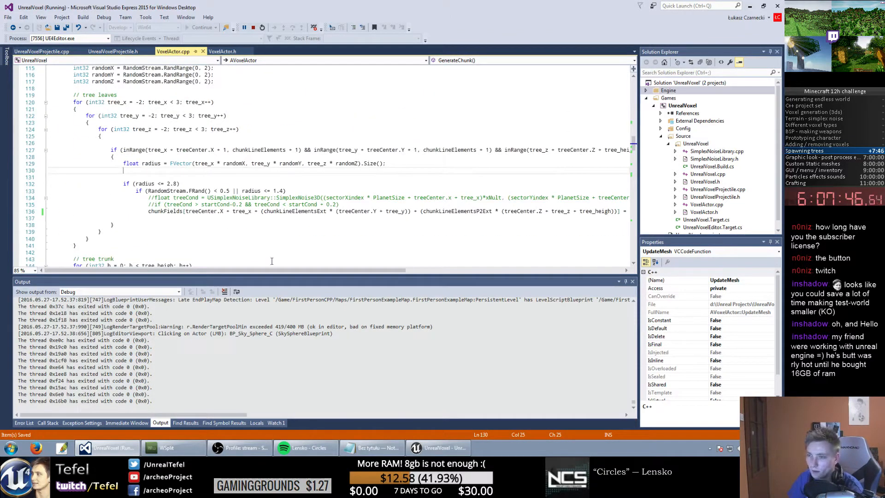
{"action": "left_click_drag", "start_coordinate": [263, 270], "coordinate": [444, 273]}
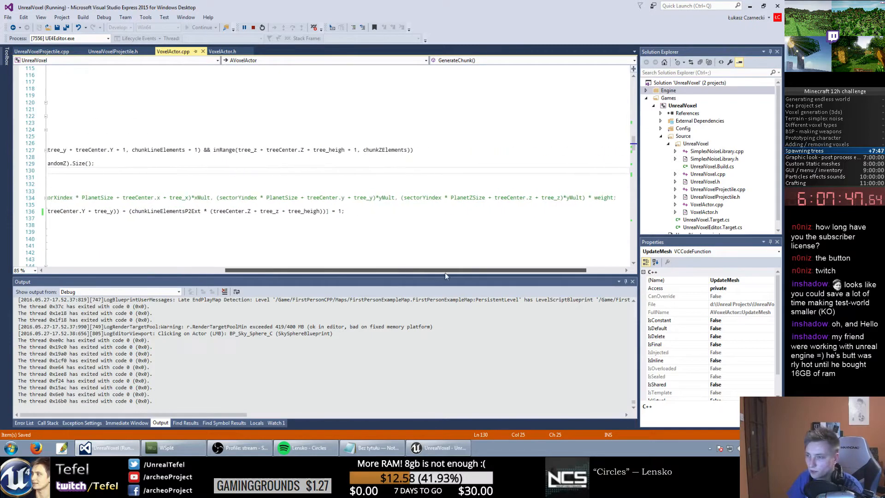
{"action": "left_click", "coordinate": [343, 212]}
{"action": "type", "text": ";"}
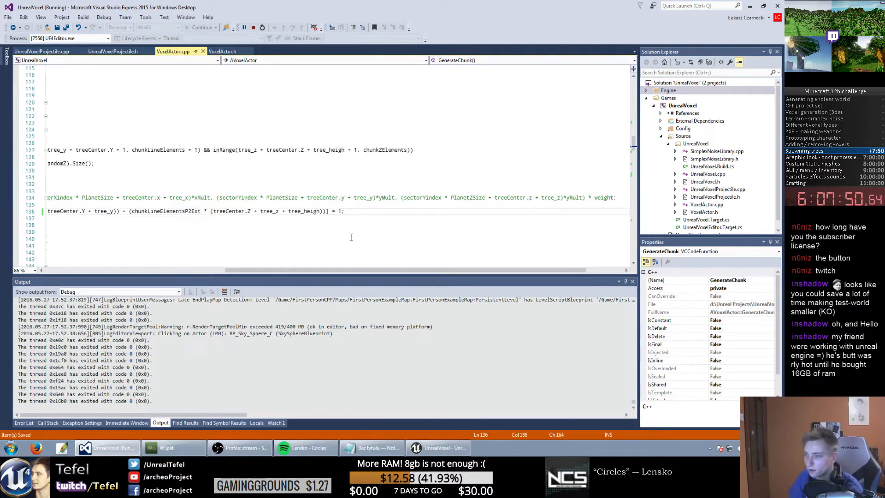
{"action": "scroll", "coordinate": [351, 237], "scroll_direction": "down", "scroll_amount": 3}
{"action": "left_click", "coordinate": [166, 192]}
{"action": "left_click_drag", "start_coordinate": [291, 269], "coordinate": [108, 268]}
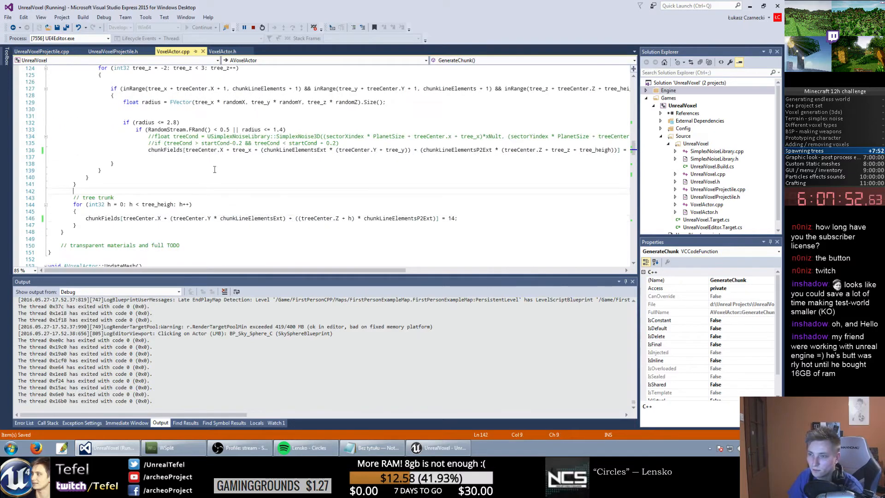
Step: Switch to Unreal Editor, open the VoxelActor_BP blueprint, check which materials fill its Materials array, and close it
{"action": "left_click", "coordinate": [438, 448]}
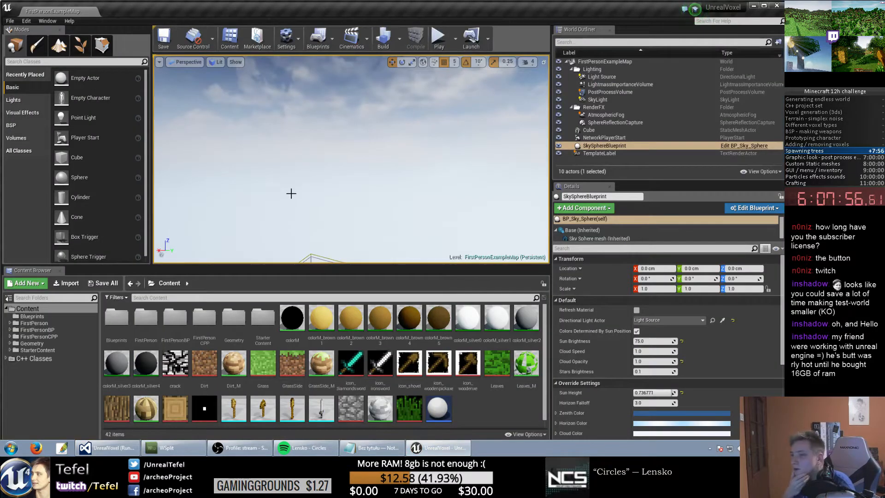
{"action": "key", "text": "ctrl+p"}
{"action": "type", "text": "voxel actor"}
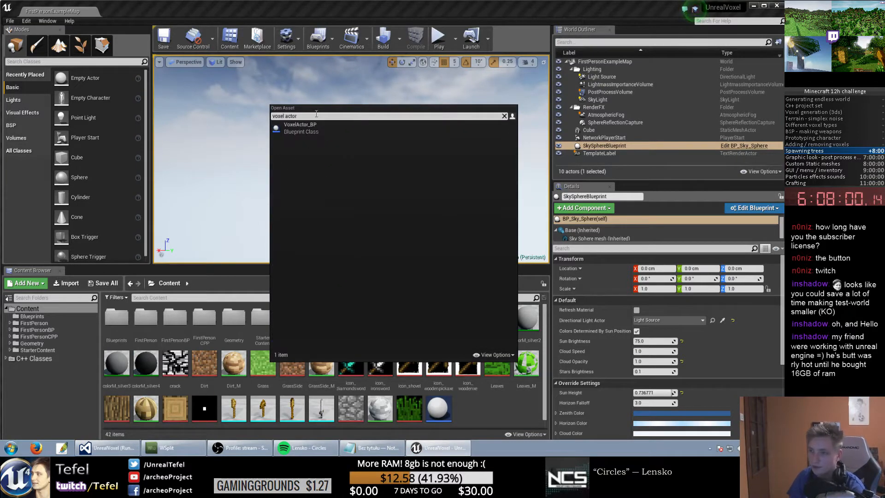
{"action": "double_click", "coordinate": [304, 127]}
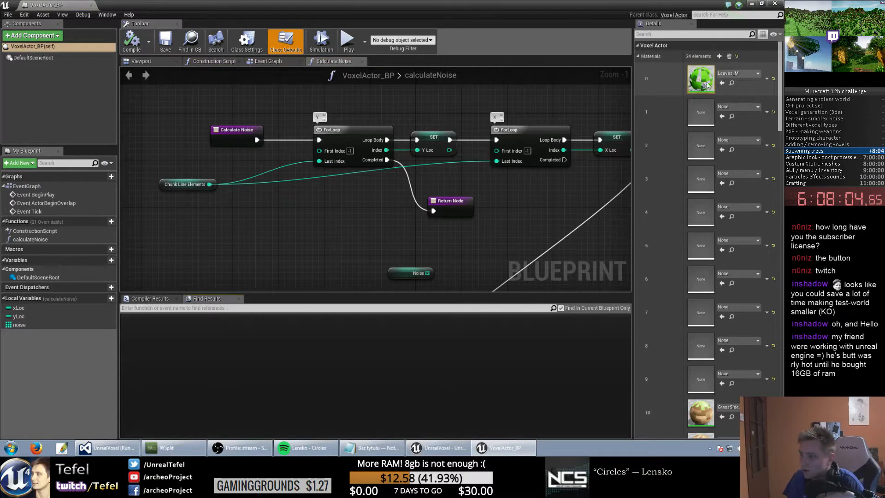
{"action": "scroll", "coordinate": [734, 159], "scroll_direction": "down", "scroll_amount": 5}
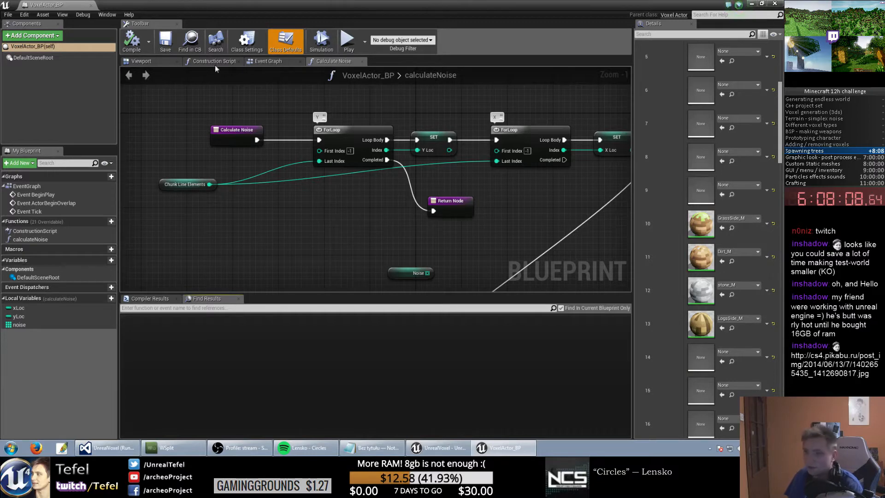
{"action": "left_click", "coordinate": [775, 4]}
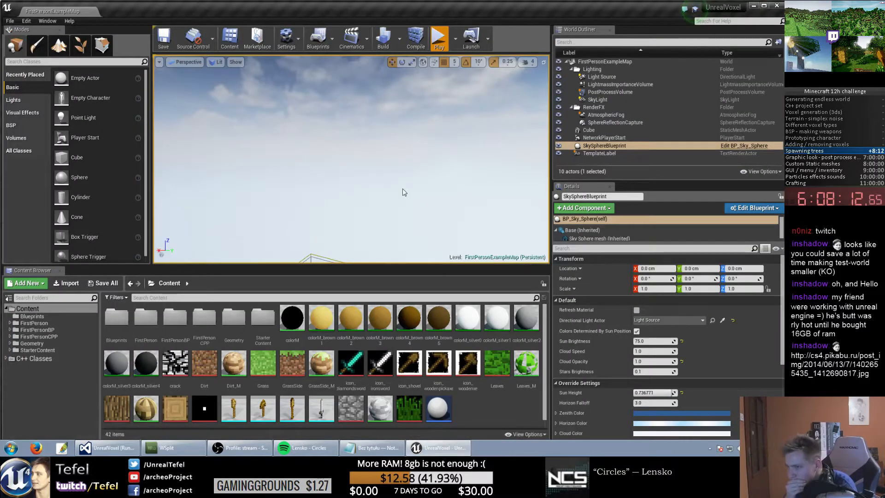
Step: Play the level in the editor viewport, walk among the generated trees, and switch the game view to full screen
{"action": "key", "text": "alt+p"}
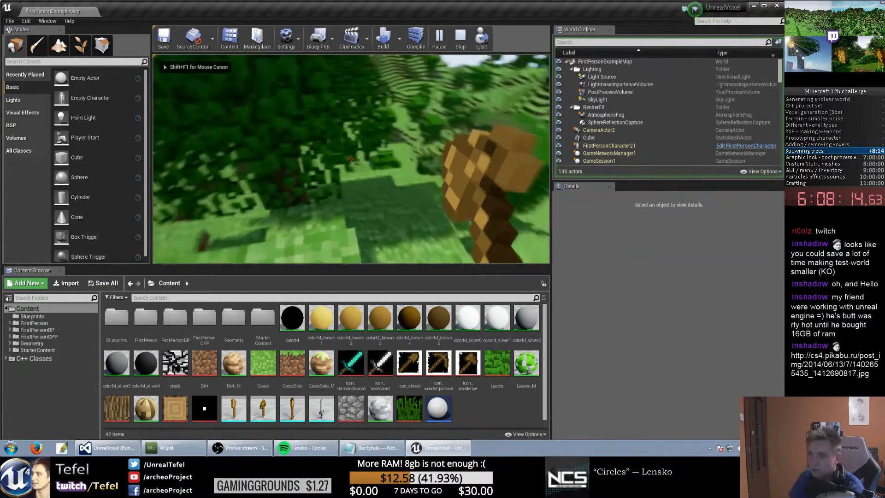
{"action": "key", "text": "w"}
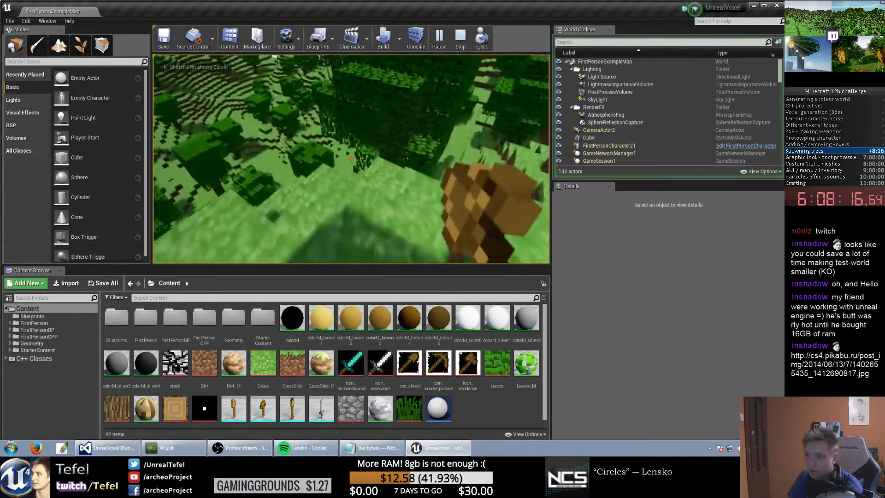
{"action": "key", "text": "w"}
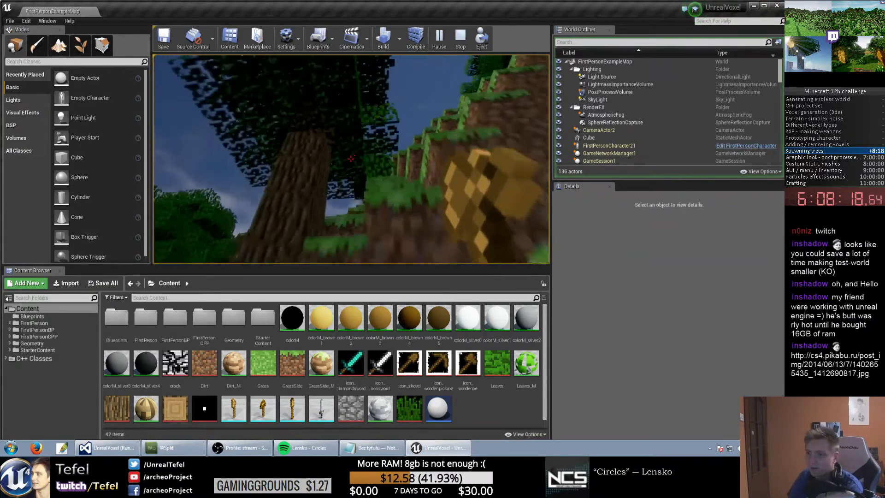
{"action": "key", "text": "w"}
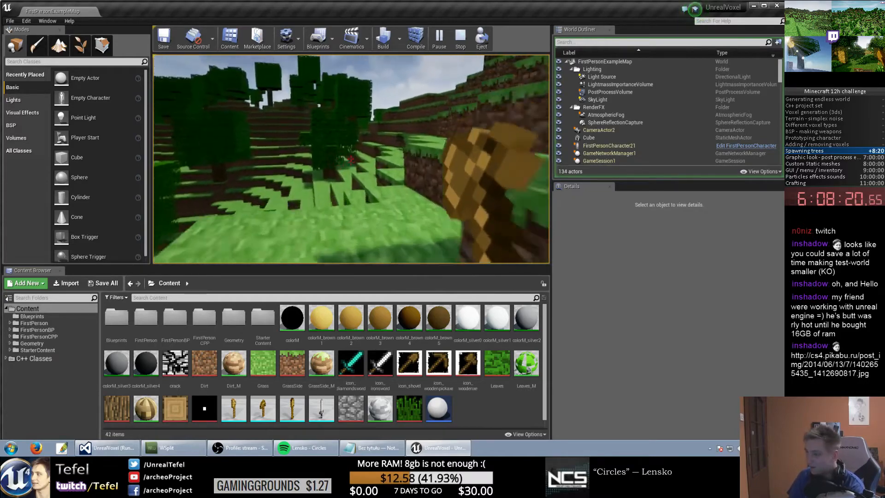
{"action": "key", "text": "w"}
{"action": "key", "text": "F11"}
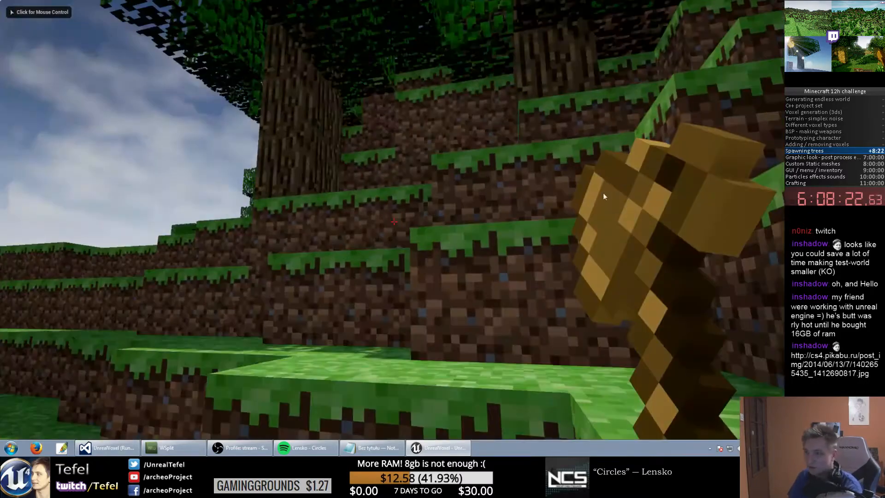
{"action": "left_click", "coordinate": [604, 196]}
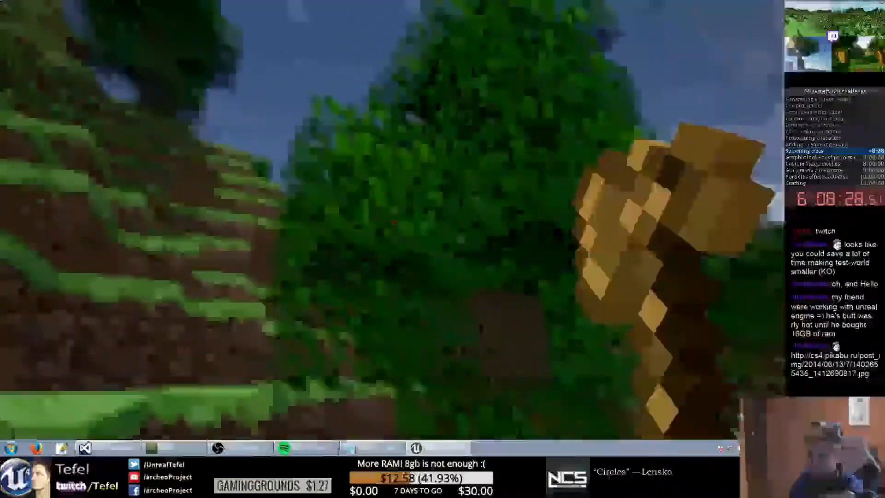
{"action": "key", "text": "shift+F11"}
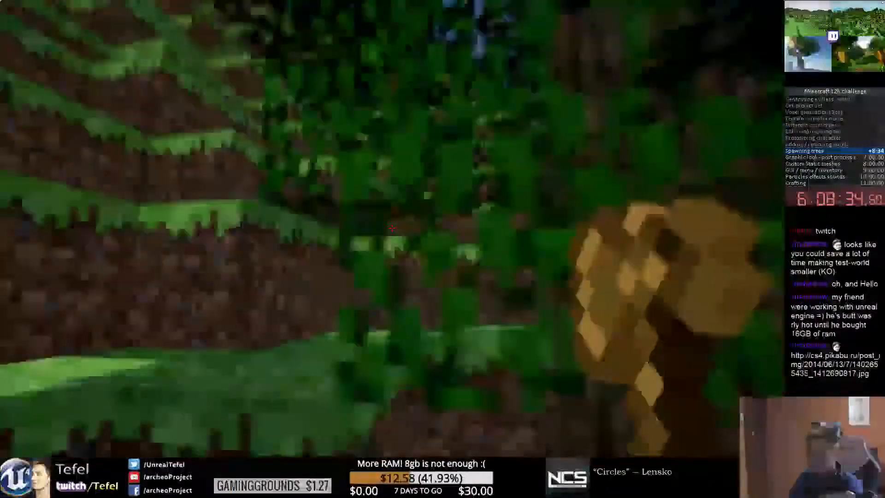
Step: Walk through the voxel terrain in full screen and inspect the leaves and trunks of the spawned trees
{"action": "key", "text": "w"}
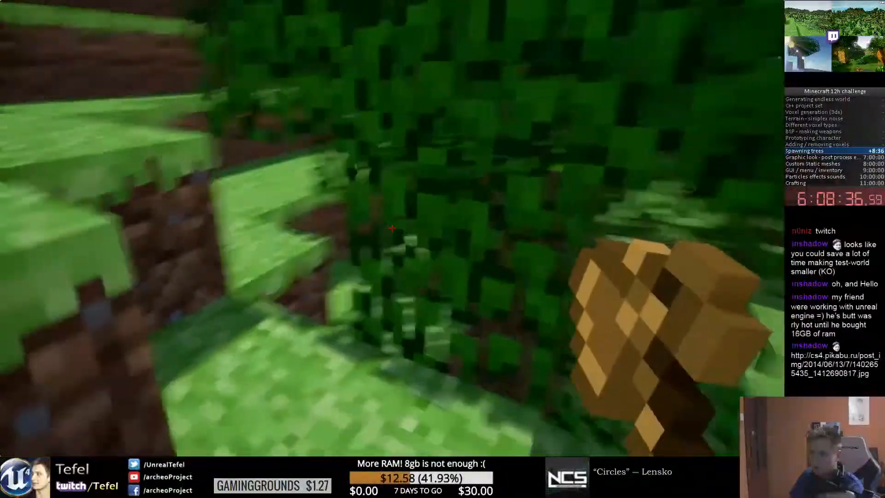
{"action": "key", "text": "w"}
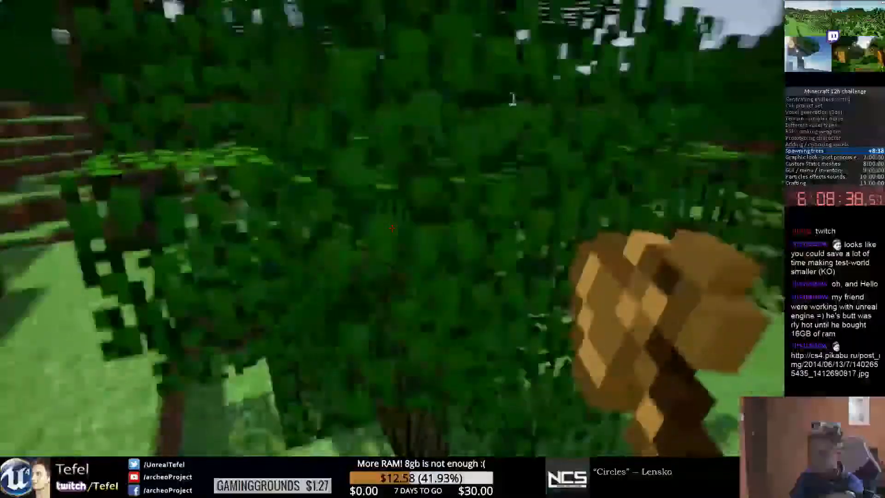
{"action": "key", "text": "w"}
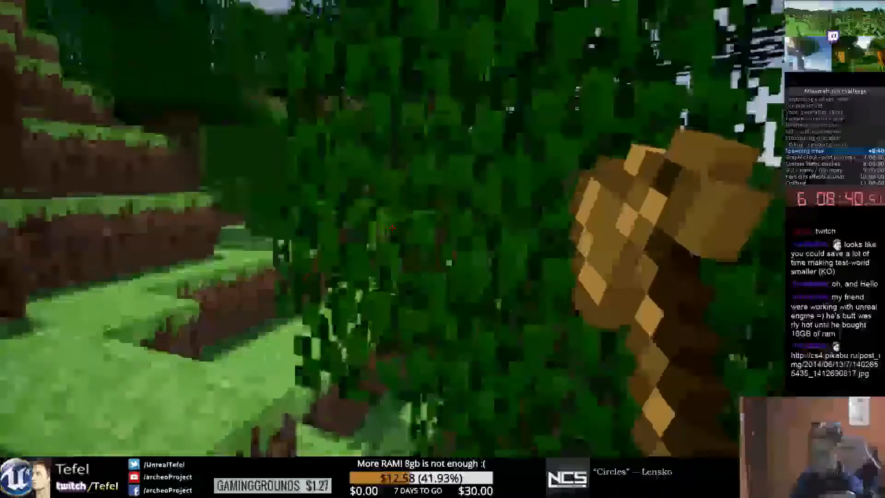
{"action": "key", "text": "w"}
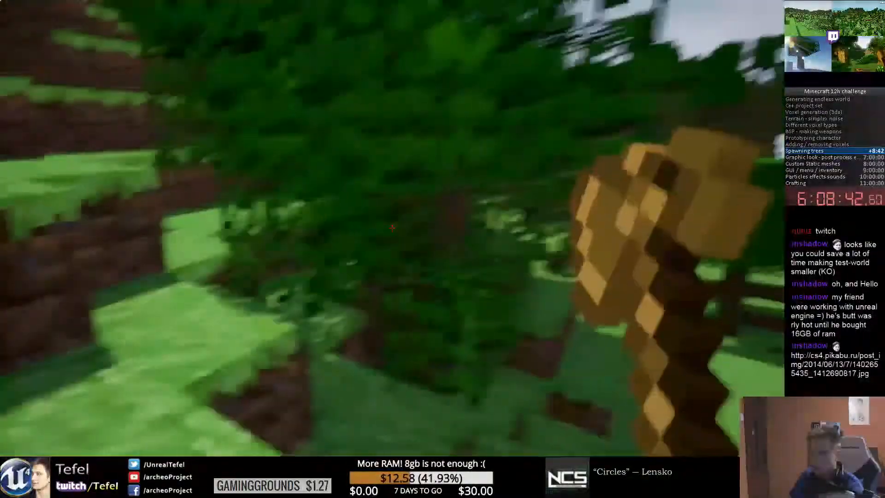
{"action": "key", "text": "w"}
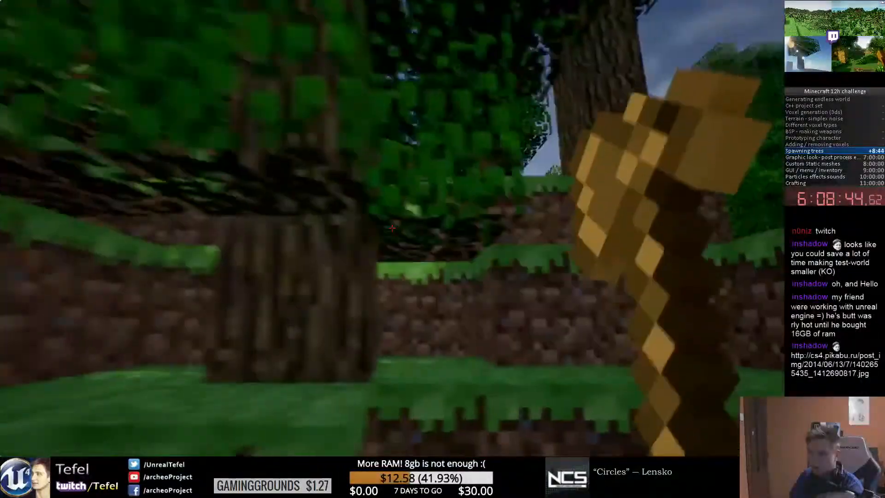
{"action": "key", "text": "w"}
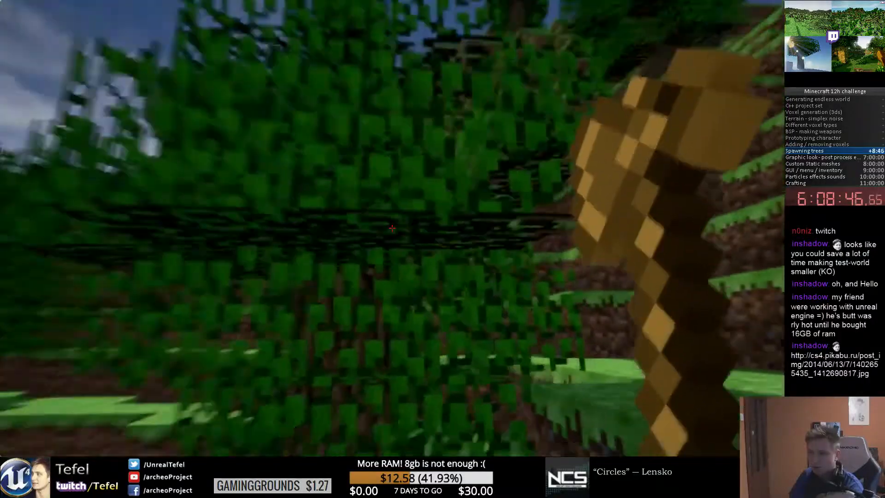
{"action": "key", "text": "w"}
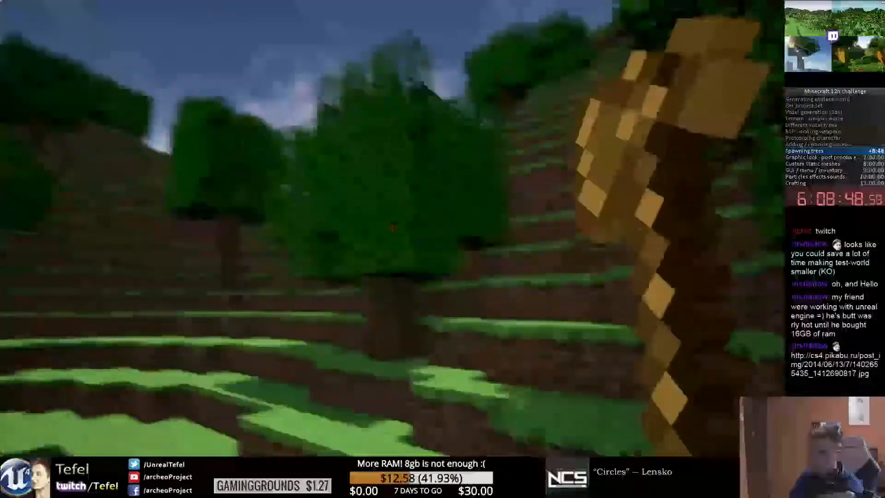
{"action": "key", "text": "w"}
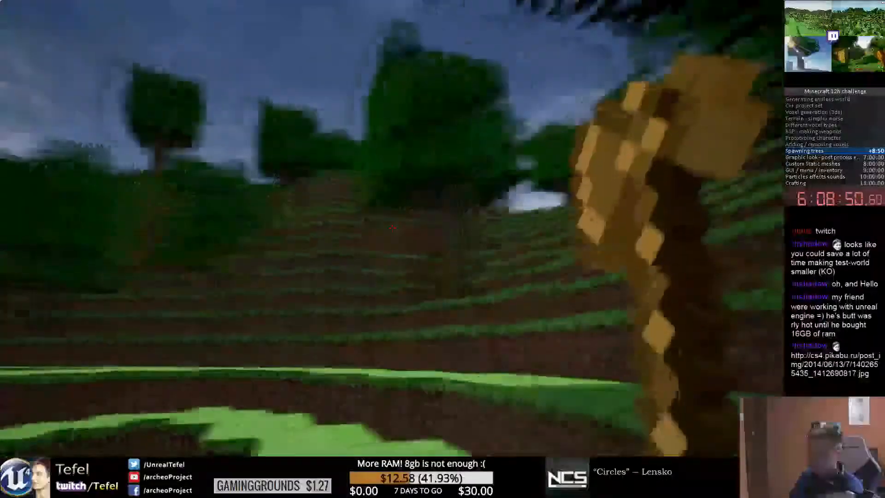
{"action": "key", "text": "w"}
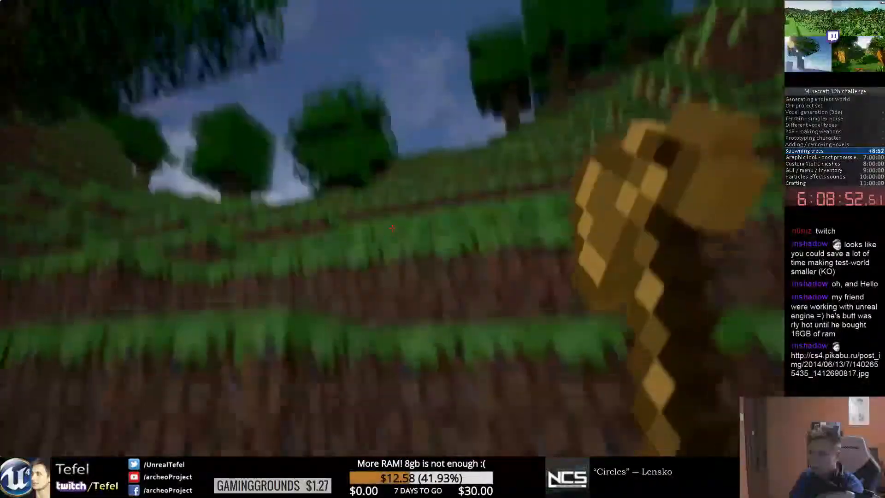
{"action": "key", "text": "w"}
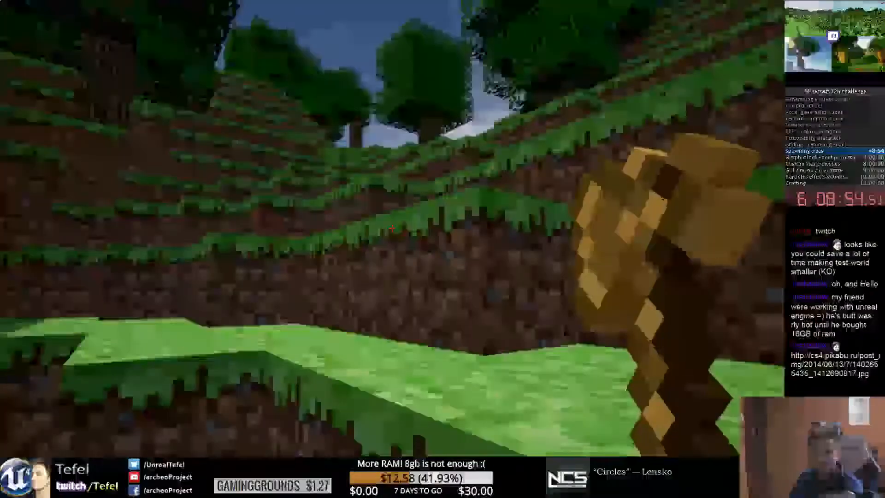
{"action": "key", "text": "w"}
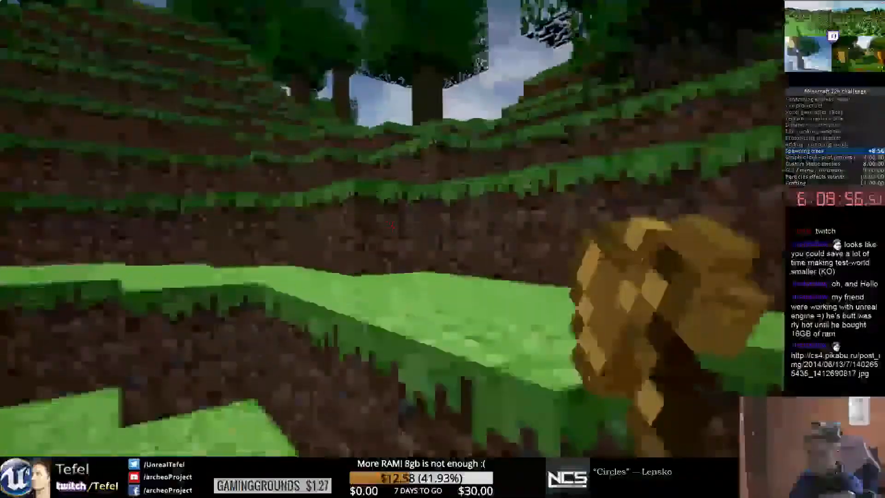
{"action": "key", "text": "w"}
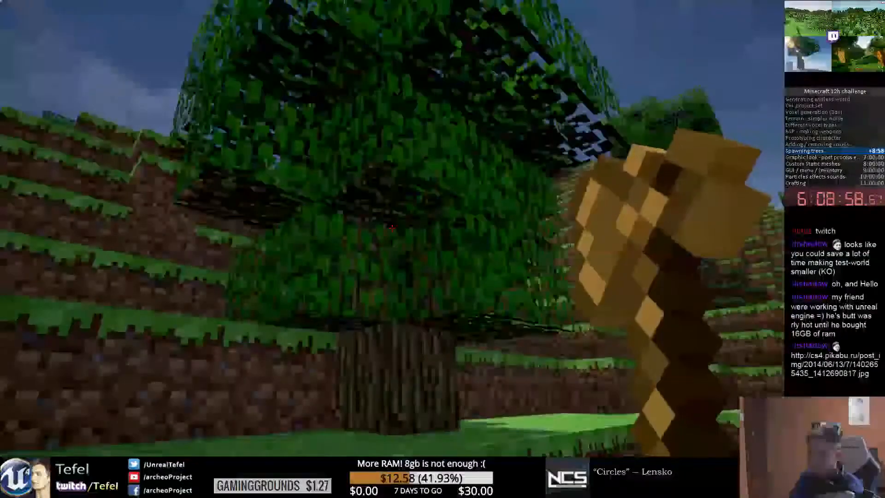
{"action": "key", "text": "w"}
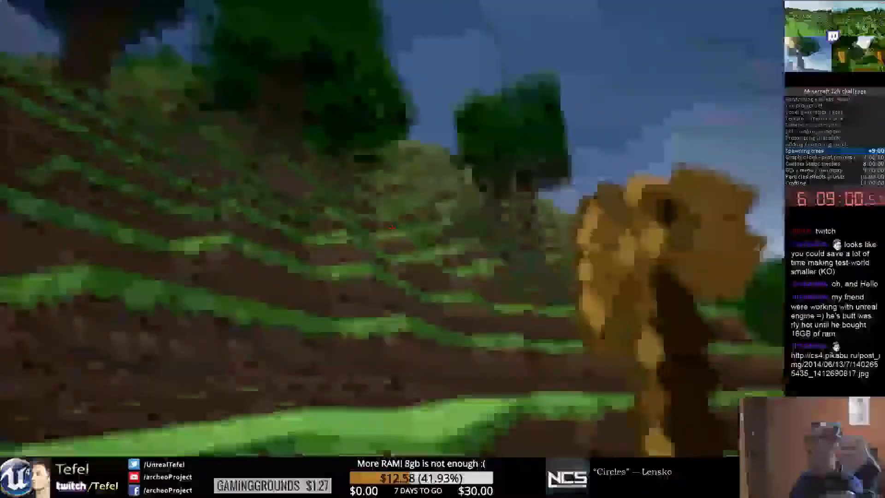
{"action": "key", "text": "w"}
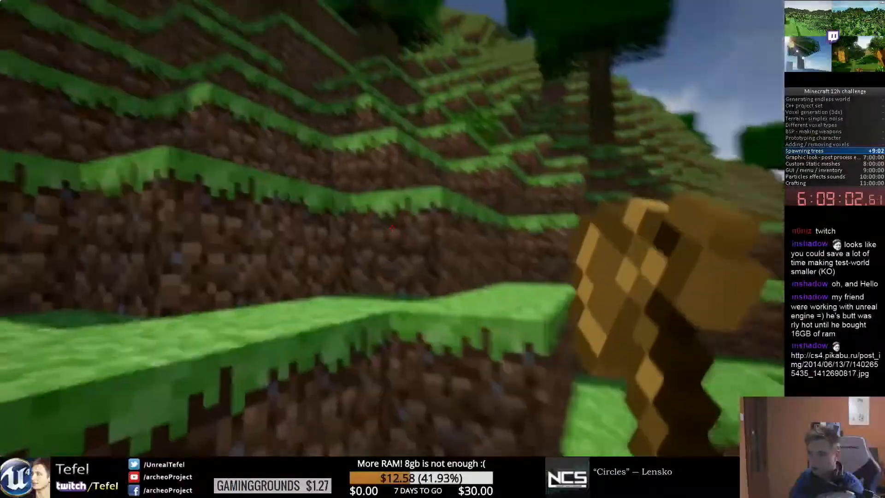
{"action": "key", "text": "w"}
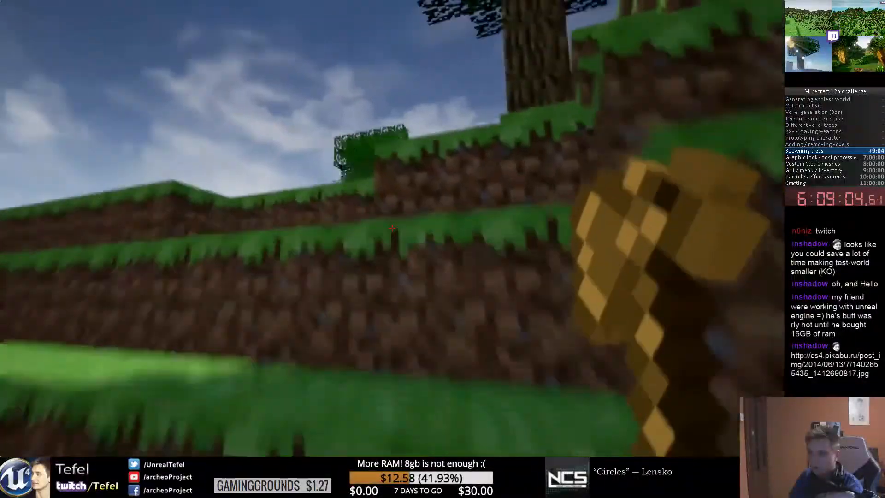
Step: Walk on through the voxel terrain in full screen to inspect the trees, and end the play session
{"action": "key", "text": "w"}
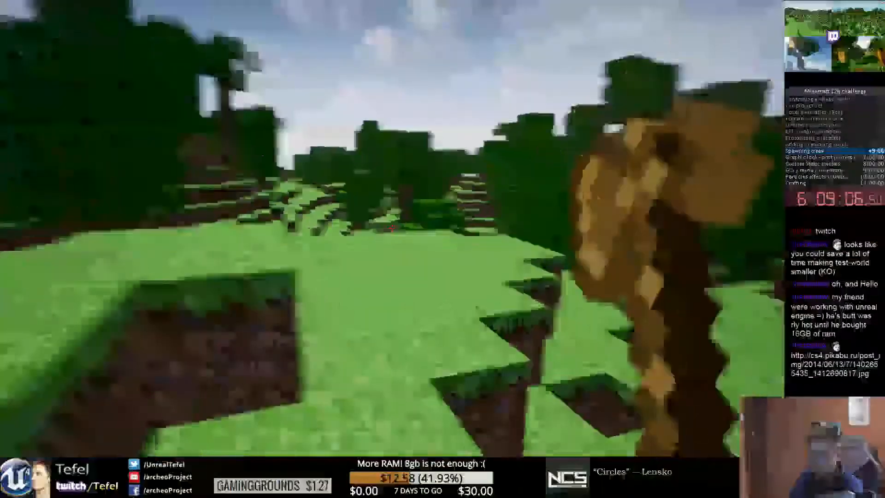
{"action": "key", "text": "w"}
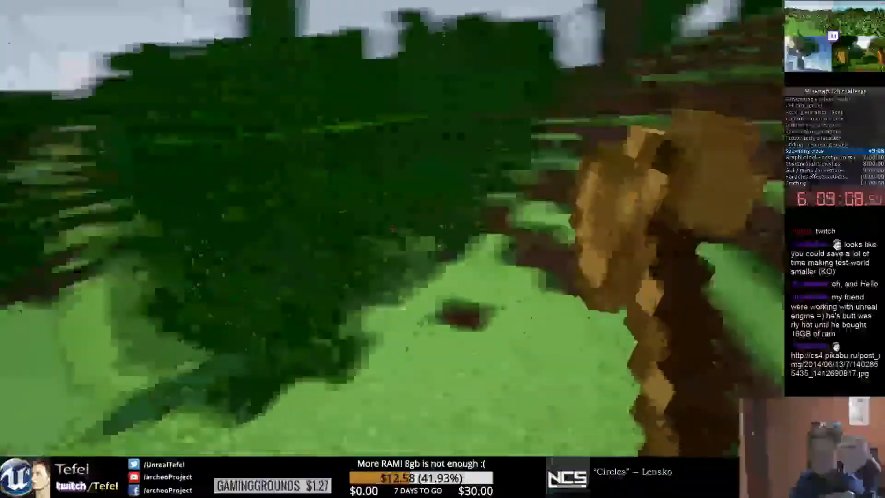
{"action": "key", "text": "w"}
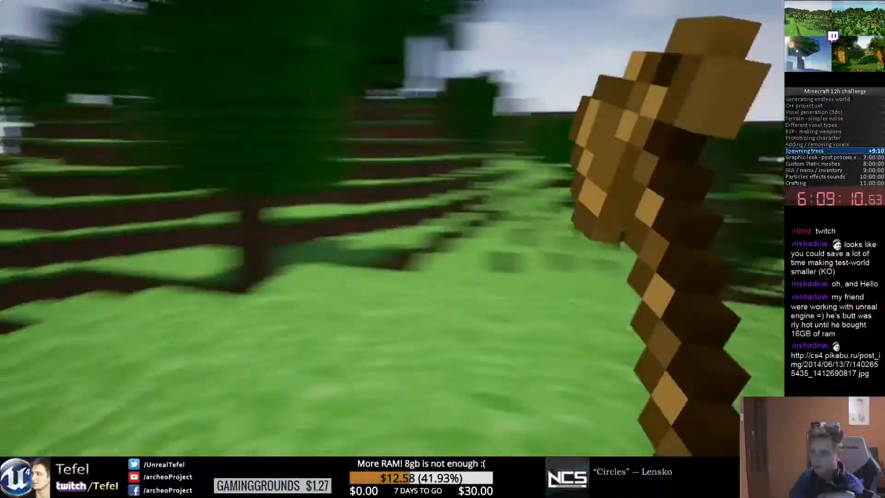
{"action": "key", "text": "w"}
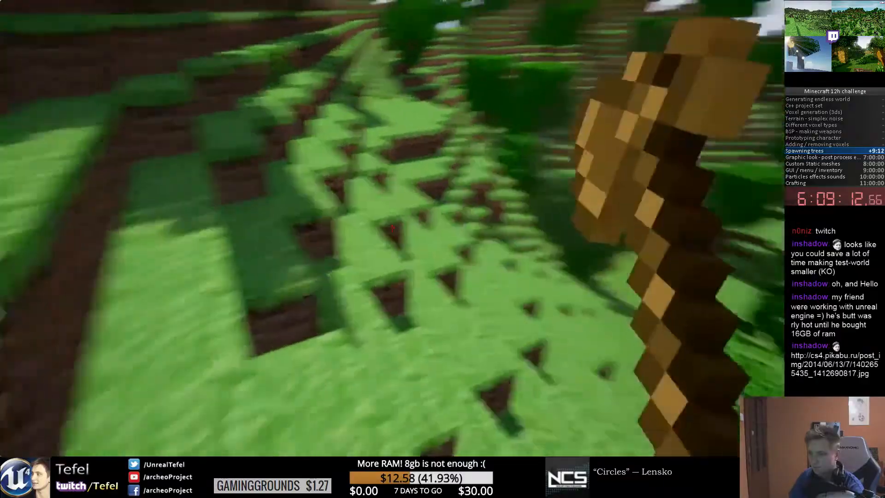
{"action": "key", "text": "w"}
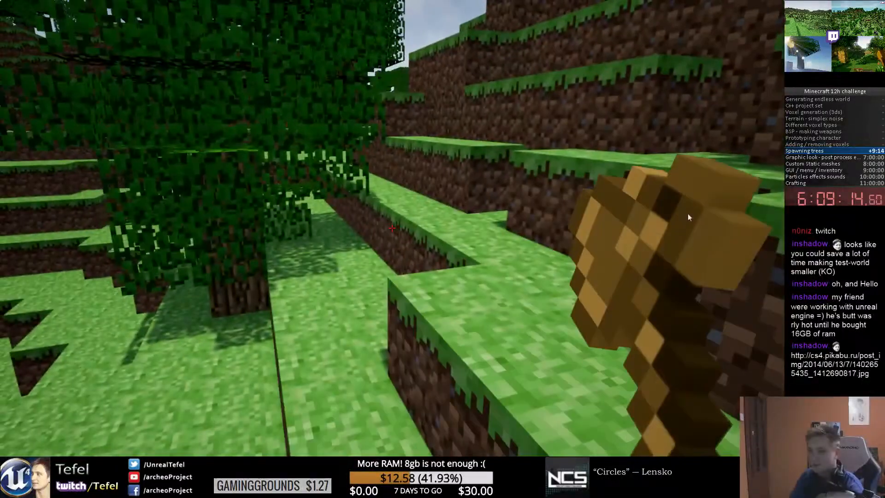
{"action": "key", "text": "Escape"}
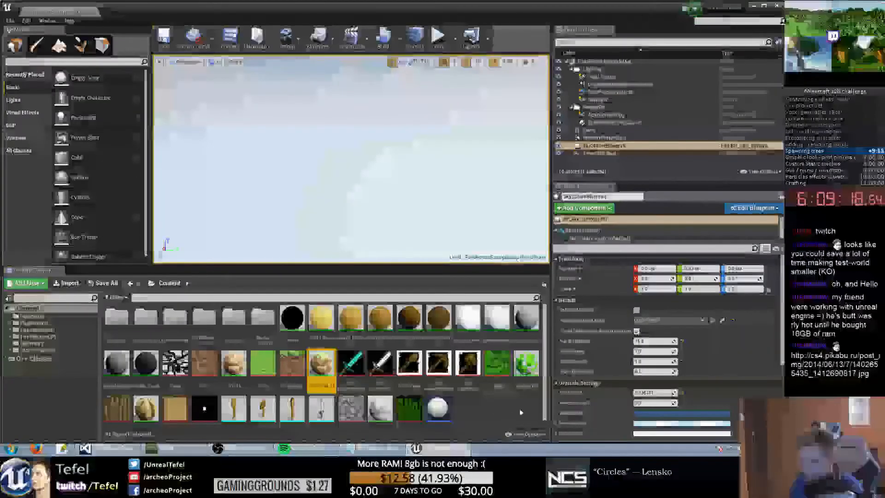
Step: Open the Leaves_M material and move the Texture Sample and the two constant nodes slightly farther from the output node
{"action": "double_click", "coordinate": [528, 376]}
{"action": "right_click_drag", "start_coordinate": [303, 218], "coordinate": [411, 240]}
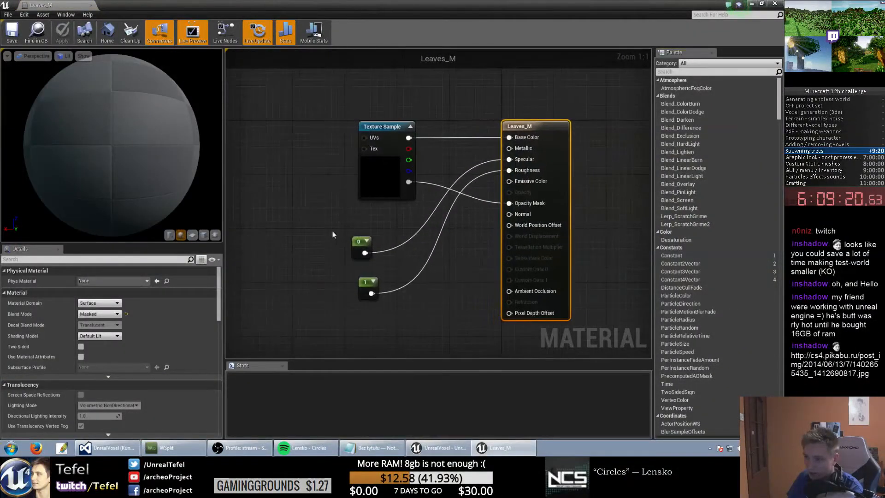
{"action": "left_click_drag", "start_coordinate": [332, 233], "coordinate": [348, 283]}
{"action": "left_click", "coordinate": [424, 271]}
{"action": "left_click_drag", "start_coordinate": [401, 191], "coordinate": [382, 191]}
{"action": "left_click", "coordinate": [274, 208]}
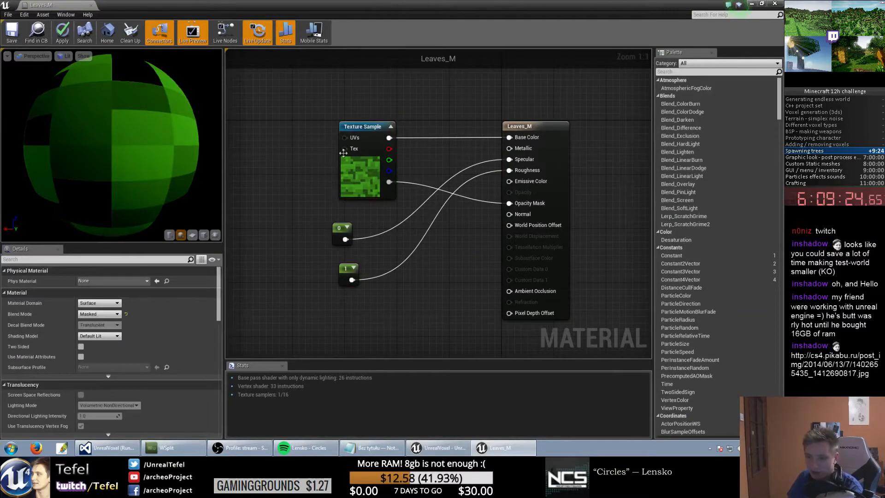
Step: Set the Leaves_M material's D3D11 tessellation mode to Flat Tessellation
{"action": "scroll", "coordinate": [84, 363], "scroll_direction": "down", "scroll_amount": 3}
{"action": "scroll", "coordinate": [100, 357], "scroll_direction": "down", "scroll_amount": 8}
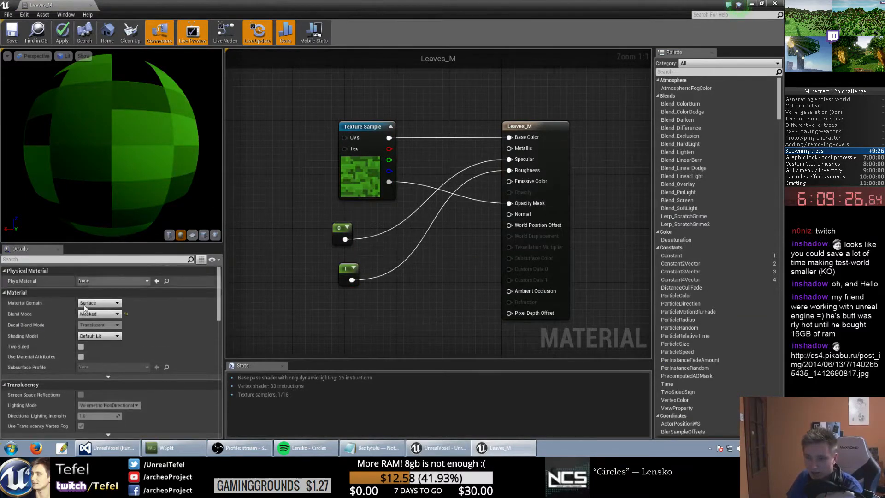
{"action": "scroll", "coordinate": [103, 360], "scroll_direction": "down", "scroll_amount": 3}
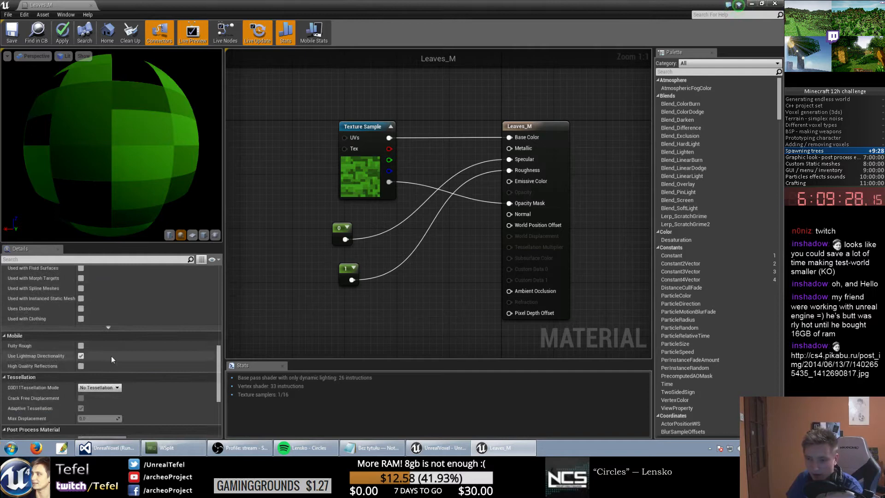
{"action": "left_click", "coordinate": [99, 387]}
{"action": "left_click", "coordinate": [104, 400]}
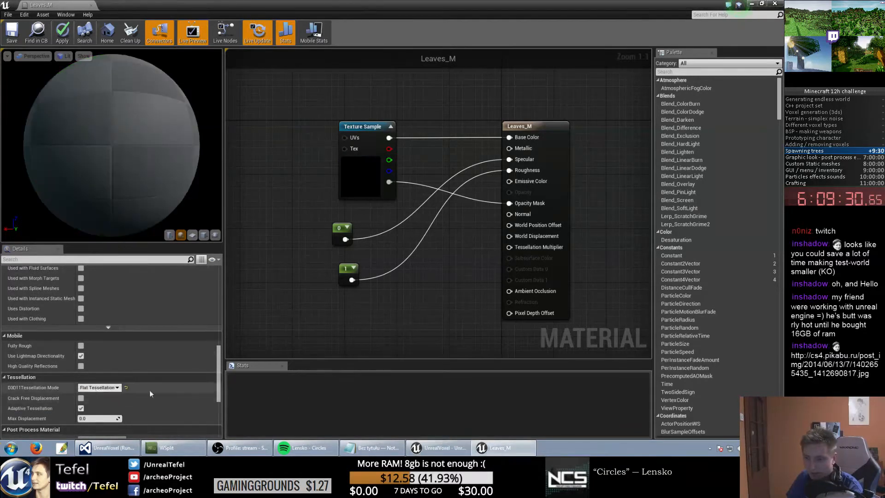
Step: Add a Sine node and a Time node in the empty graph area below the constant nodes
{"action": "right_click_drag", "start_coordinate": [367, 267], "coordinate": [517, 239]}
{"action": "key", "text": "Home"}
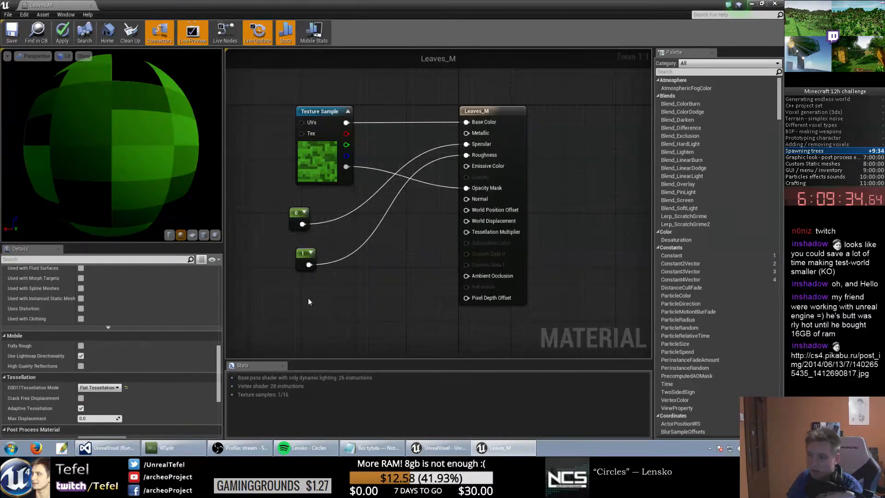
{"action": "right_click_drag", "start_coordinate": [308, 302], "coordinate": [441, 260]}
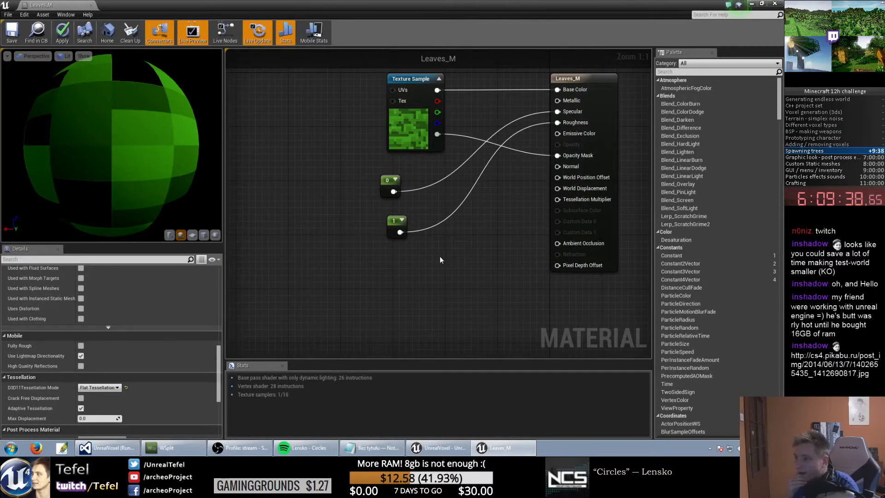
{"action": "right_click_drag", "start_coordinate": [329, 260], "coordinate": [368, 242]}
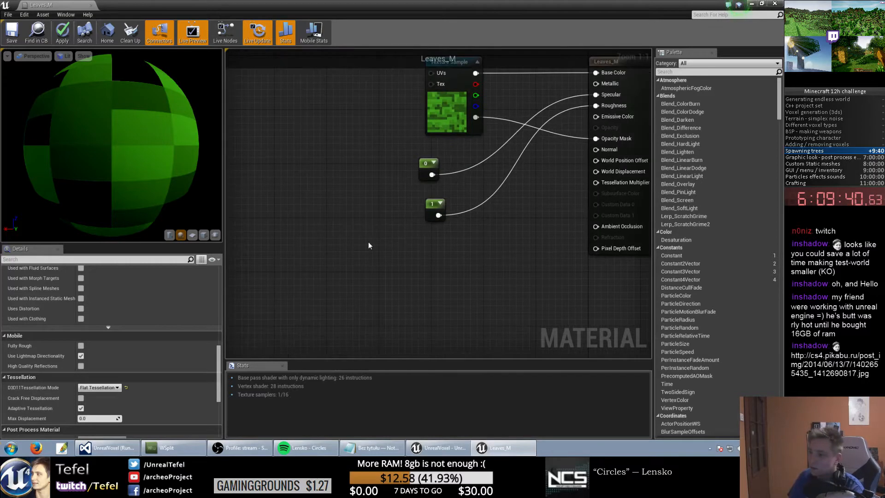
{"action": "right_click", "coordinate": [381, 255]}
{"action": "type", "text": "sin"}
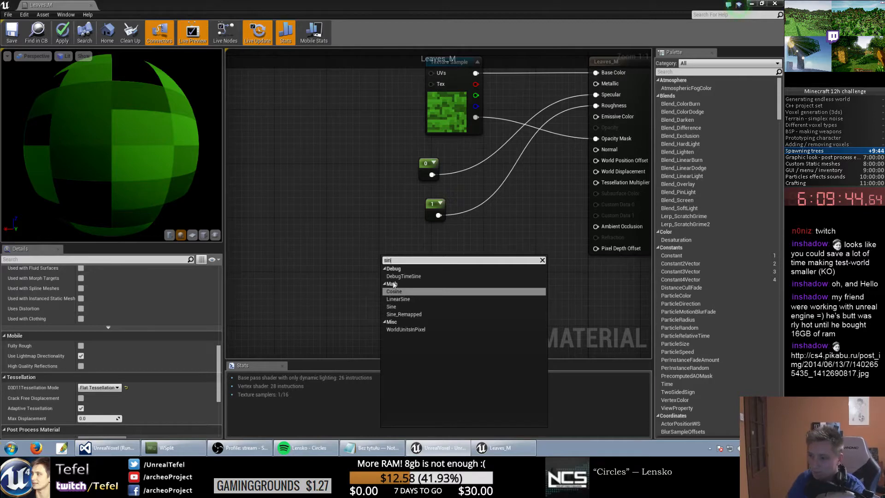
{"action": "left_click", "coordinate": [395, 307]}
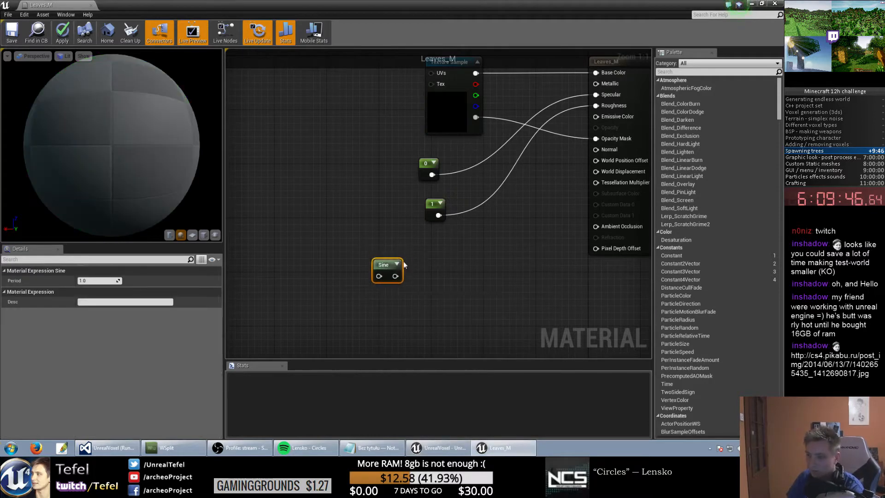
{"action": "right_click", "coordinate": [337, 219]}
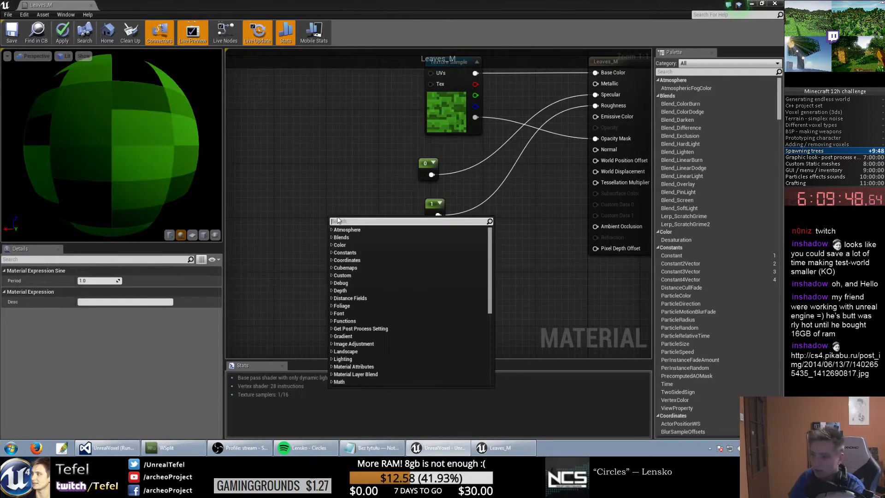
{"action": "type", "text": "tim"}
{"action": "key", "text": "Return"}
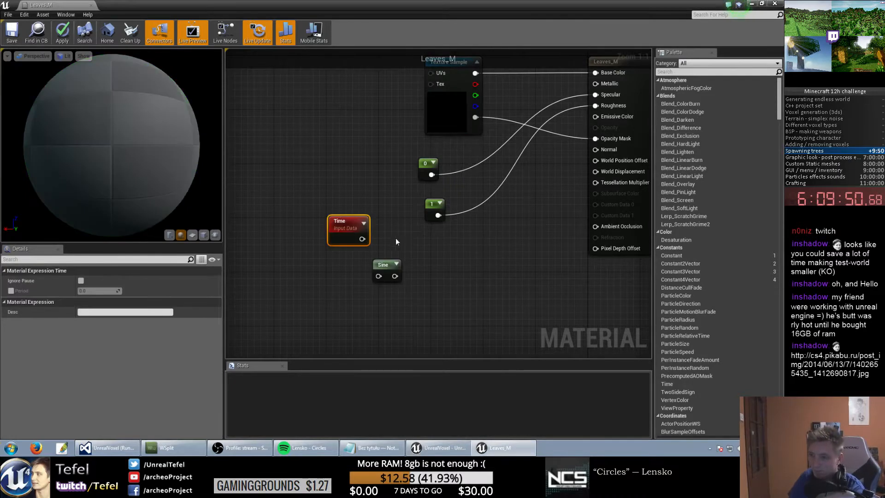
Step: Wire Time into Sine and Sine into World Displacement, tidy the Sine node's placement, and apply the material
{"action": "left_click_drag", "start_coordinate": [363, 240], "coordinate": [599, 171]}
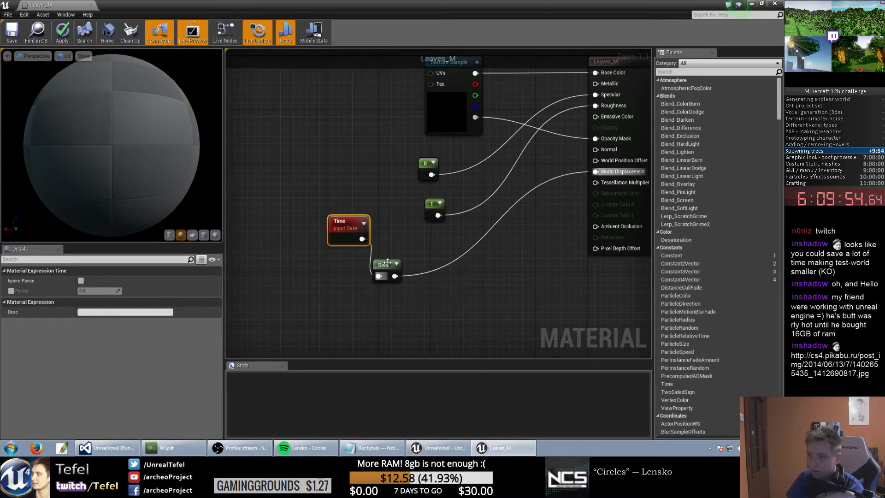
{"action": "left_click_drag", "start_coordinate": [387, 263], "coordinate": [407, 242]}
{"action": "left_click", "coordinate": [389, 151]}
{"action": "left_click", "coordinate": [61, 30]}
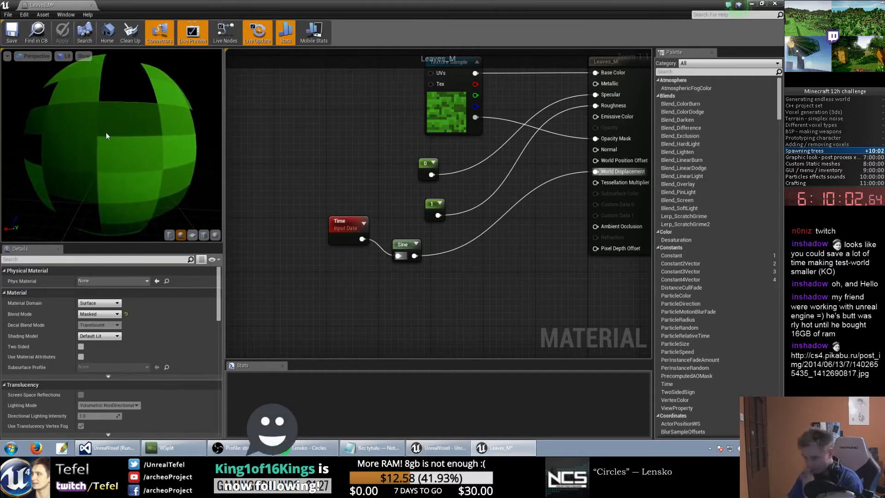
Step: Play the level in full screen, inspect how the tree leaves move with the displacement, and end the play session
{"action": "left_click", "coordinate": [752, 4]}
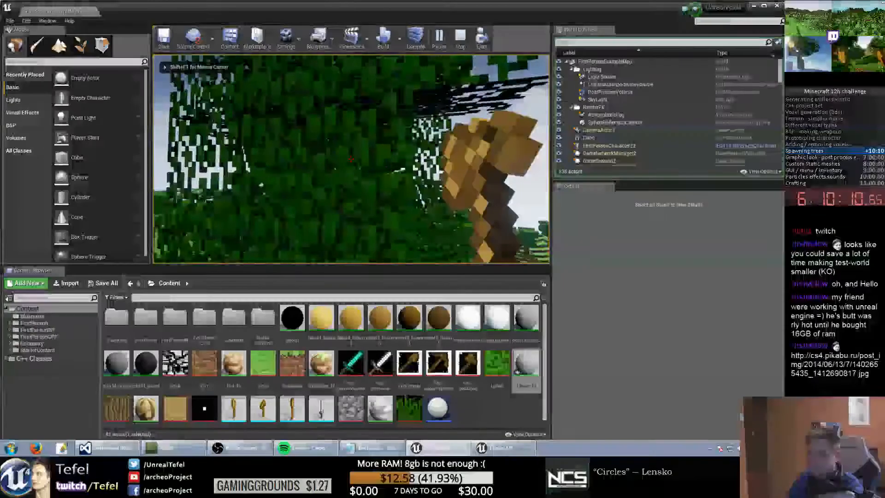
{"action": "key", "text": "F11"}
{"action": "key", "text": "w"}
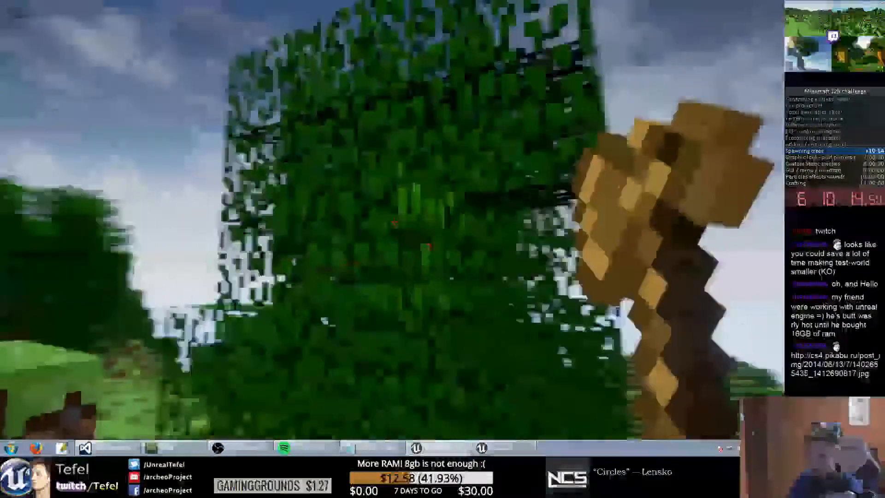
{"action": "key", "text": "a"}
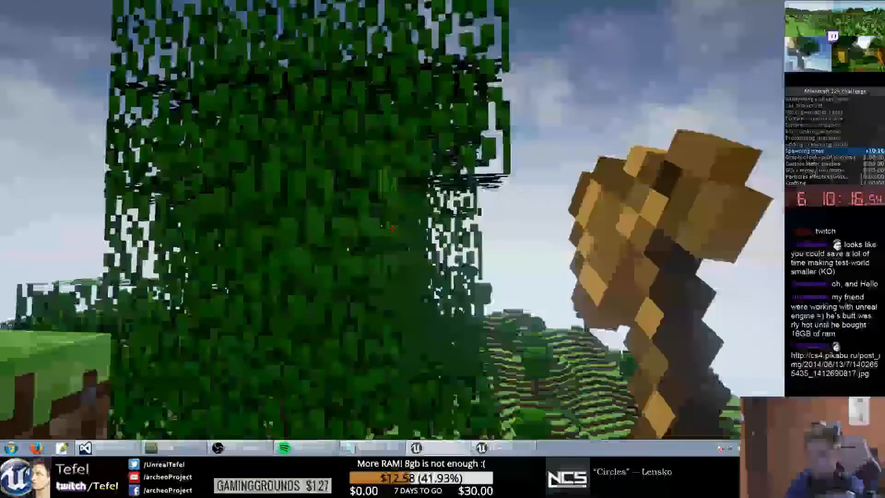
{"action": "key", "text": "d"}
{"action": "left_click", "coordinate": [393, 224]}
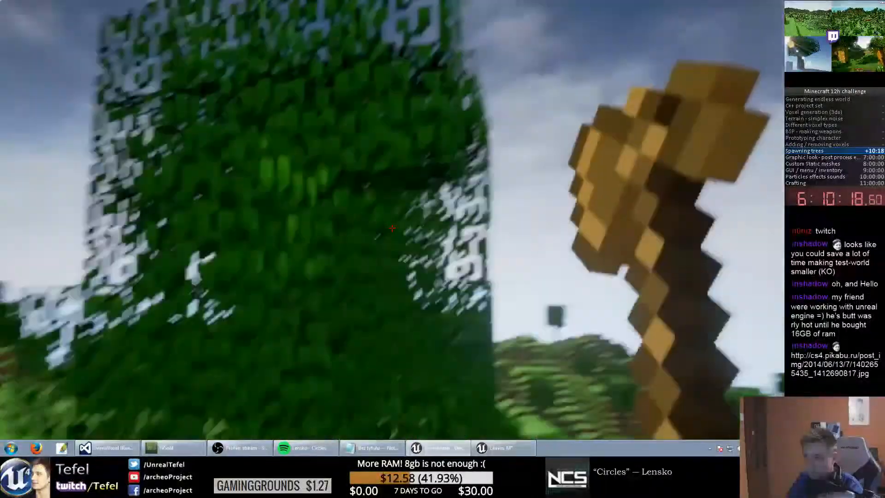
{"action": "key", "text": "Escape"}
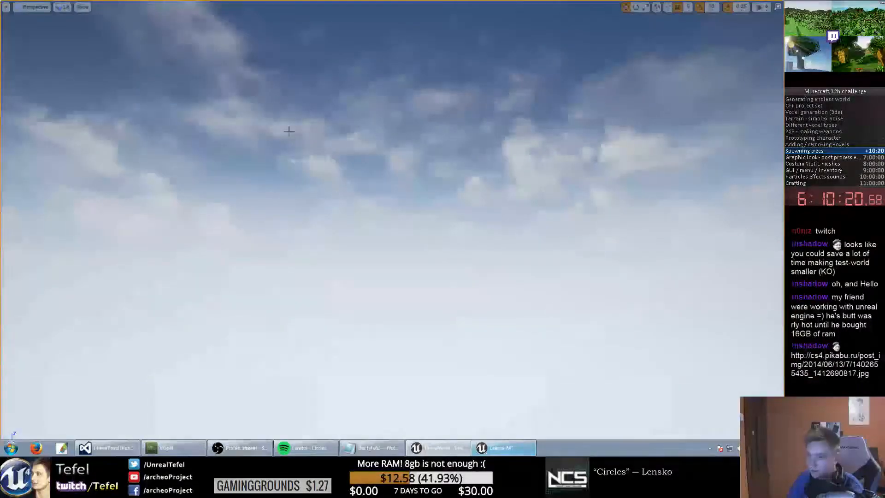
Step: Return to the Leaves_M material graph and move the Time node farther away from the Sine node
{"action": "key", "text": "alt+Tab"}
{"action": "left_click_drag", "start_coordinate": [344, 235], "coordinate": [274, 256]}
{"action": "left_click", "coordinate": [393, 155]}
{"action": "left_click", "coordinate": [362, 204]}
{"action": "right_click_drag", "start_coordinate": [280, 131], "coordinate": [325, 142]}
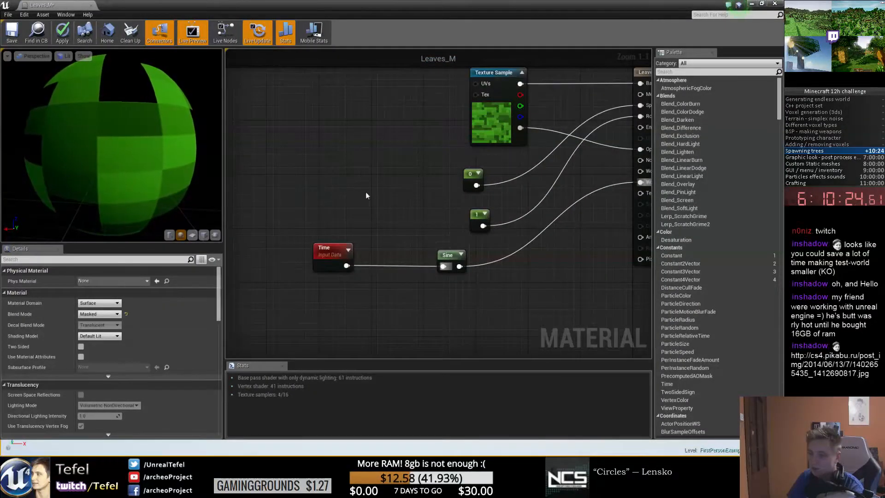
{"action": "right_click_drag", "start_coordinate": [366, 191], "coordinate": [399, 195]}
Step: Add a Panner node above the Time node with Speed X 1 and Speed Y 1
{"action": "right_click", "coordinate": [400, 195]}
{"action": "type", "text": "panner"}
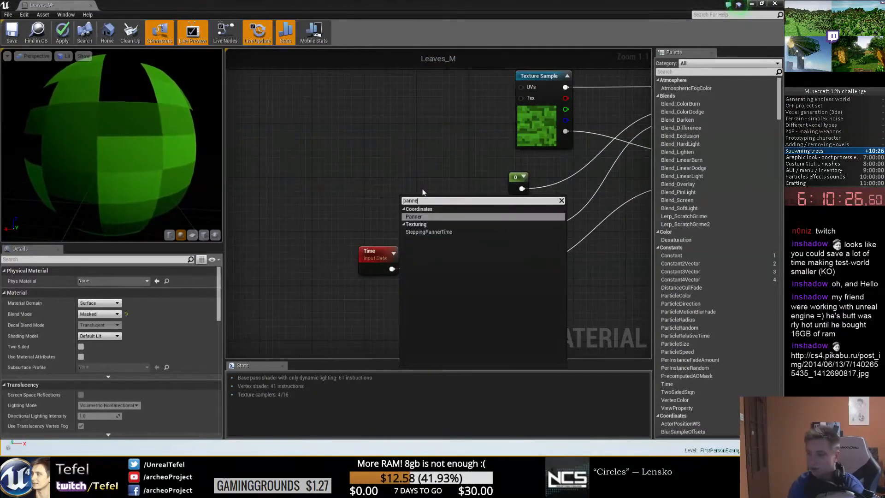
{"action": "key", "text": "Return"}
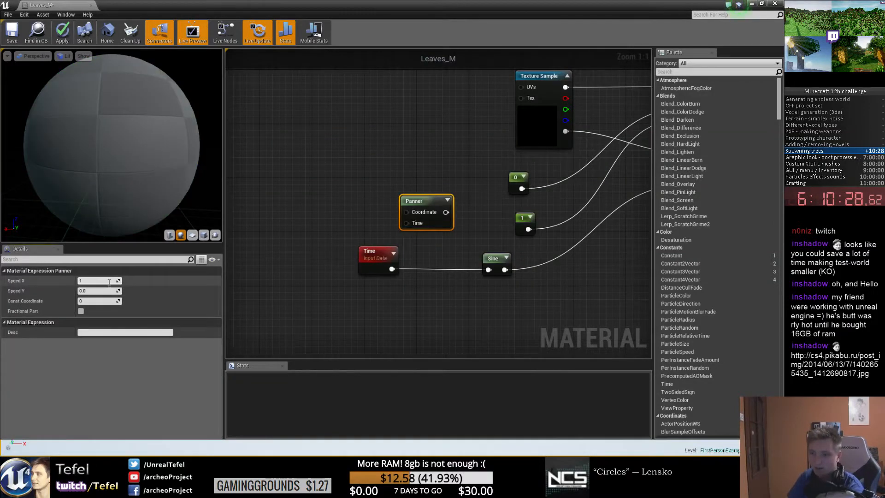
{"action": "left_click", "coordinate": [109, 282]}
{"action": "type", "text": "1"}
{"action": "key", "text": "Return"}
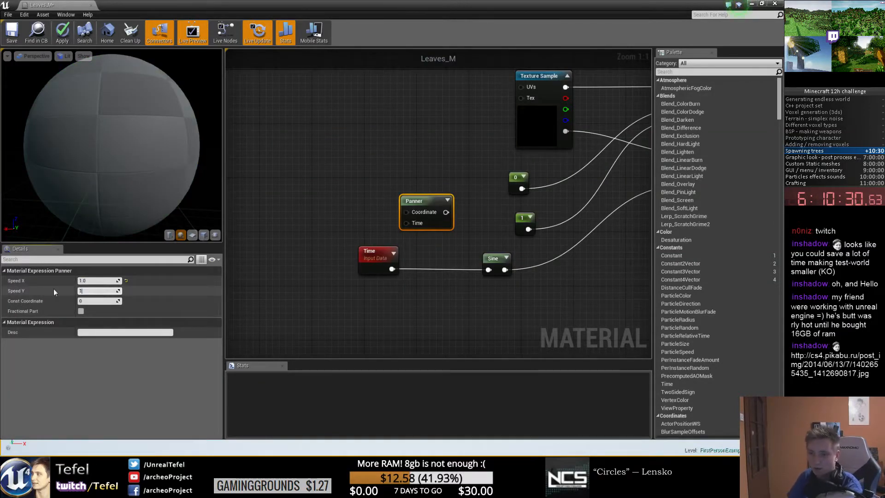
{"action": "type", "text": "1"}
{"action": "key", "text": "Return"}
Step: Connect the Panner output to the Sine input in place of Time, spread the nodes apart, and apply the material
{"action": "left_click_drag", "start_coordinate": [439, 223], "coordinate": [489, 270]}
{"action": "left_click_drag", "start_coordinate": [382, 259], "coordinate": [336, 266]}
{"action": "left_click", "coordinate": [489, 239]}
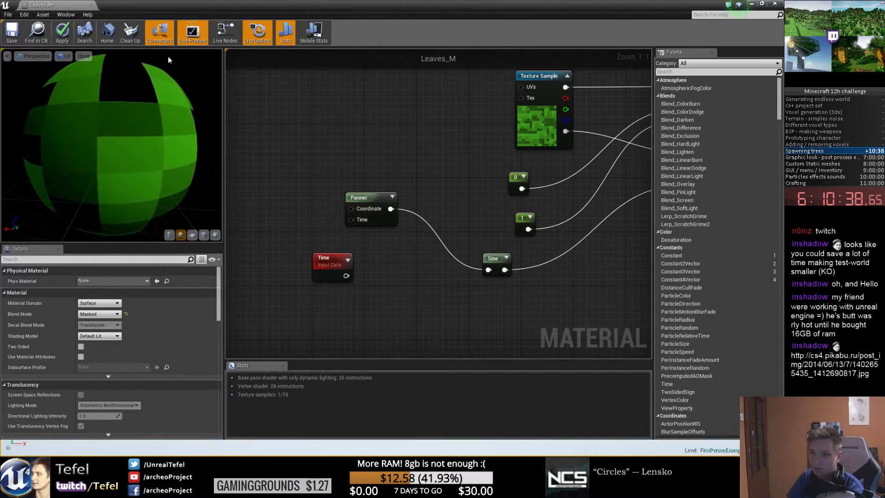
{"action": "left_click", "coordinate": [65, 36]}
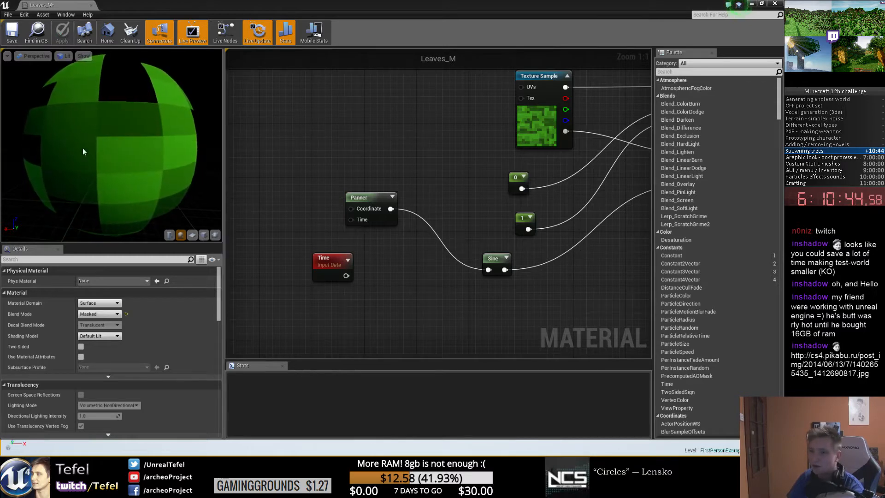
Step: Return to the level viewport and play the level to check the leaves with the Panner-driven displacement
{"action": "left_click", "coordinate": [752, 4]}
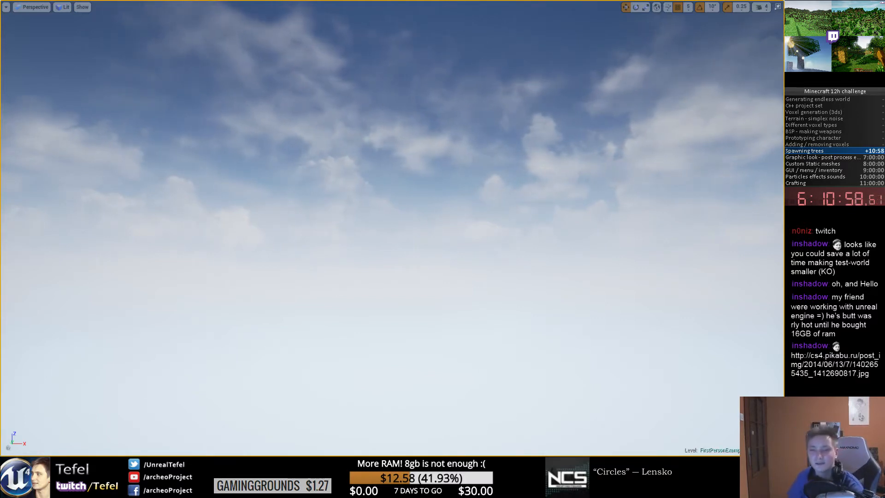
{"action": "key", "text": "alt+Tab"}
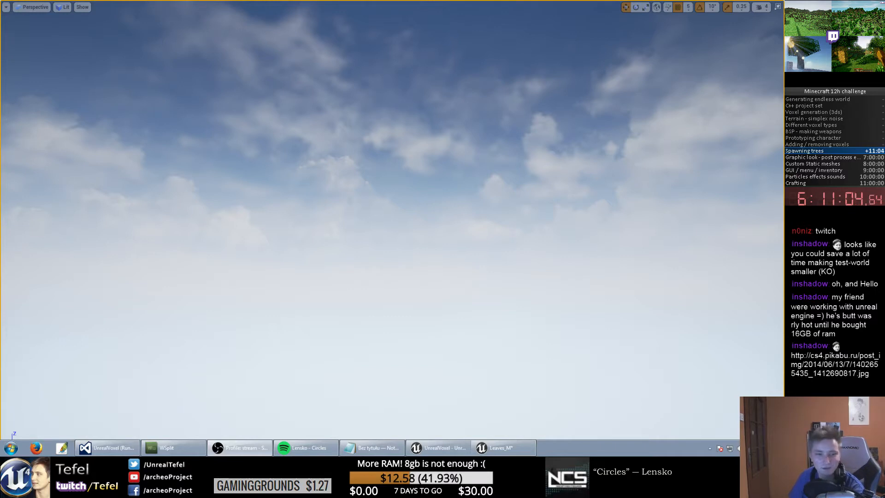
{"action": "left_click", "coordinate": [242, 199]}
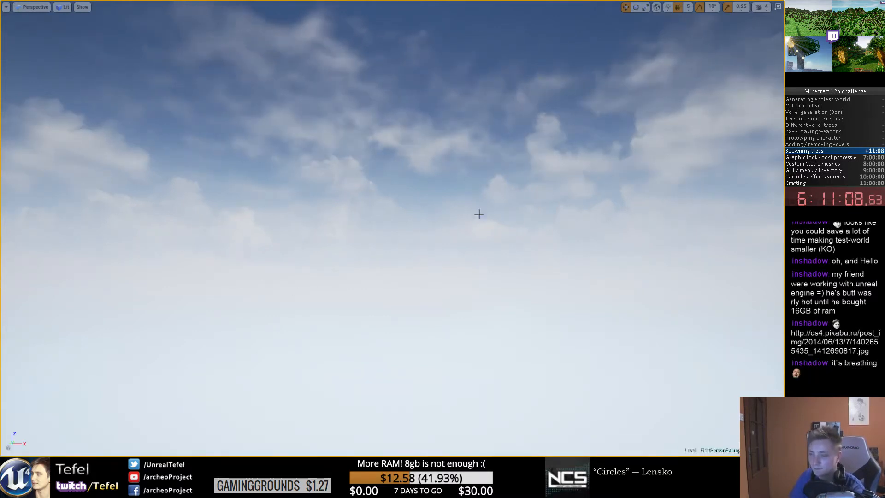
{"action": "key", "text": "alt+p"}
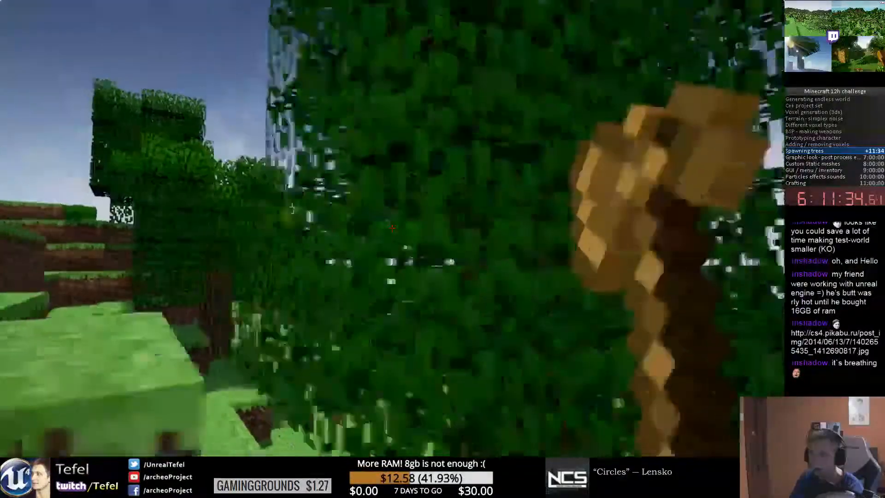
Step: Examine the Panner-driven leaves in the played level, end the session, and return to the Leaves_M material graph
{"action": "key", "text": "w"}
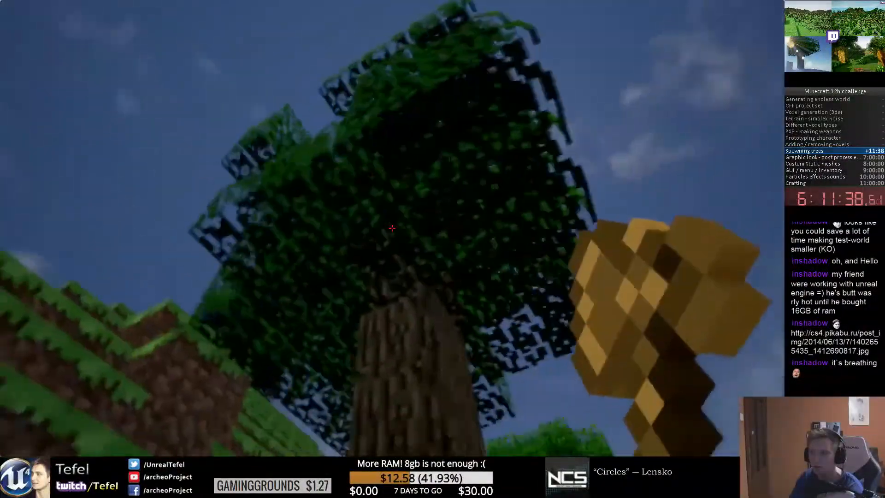
{"action": "key", "text": "w"}
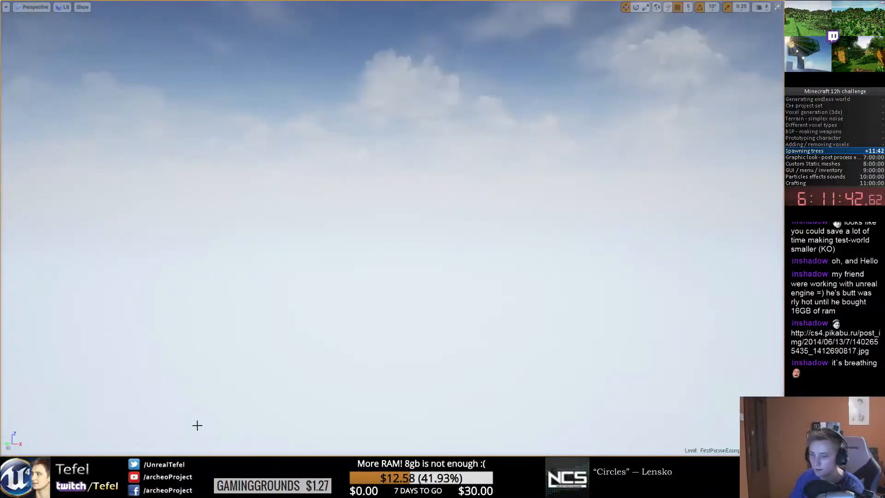
{"action": "left_click", "coordinate": [497, 451]}
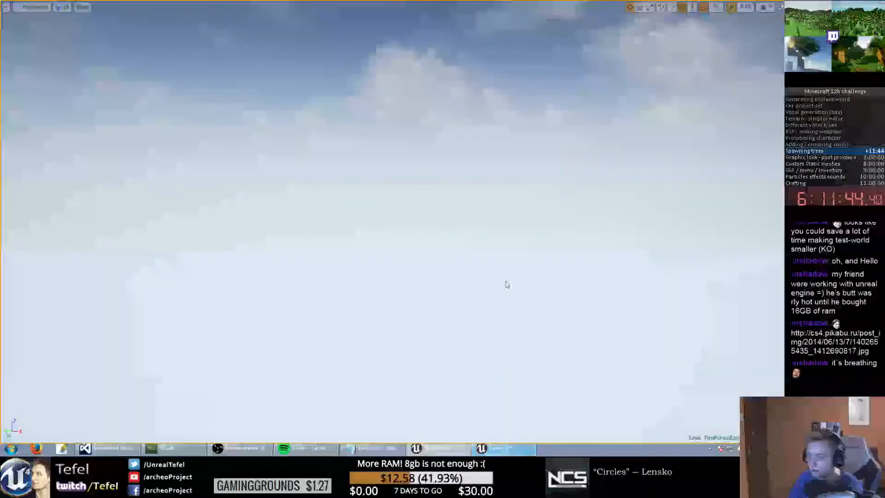
Step: Duplicate the Panner node, place the copy below the original, and move the Time node farther away from it
{"action": "left_click", "coordinate": [365, 220]}
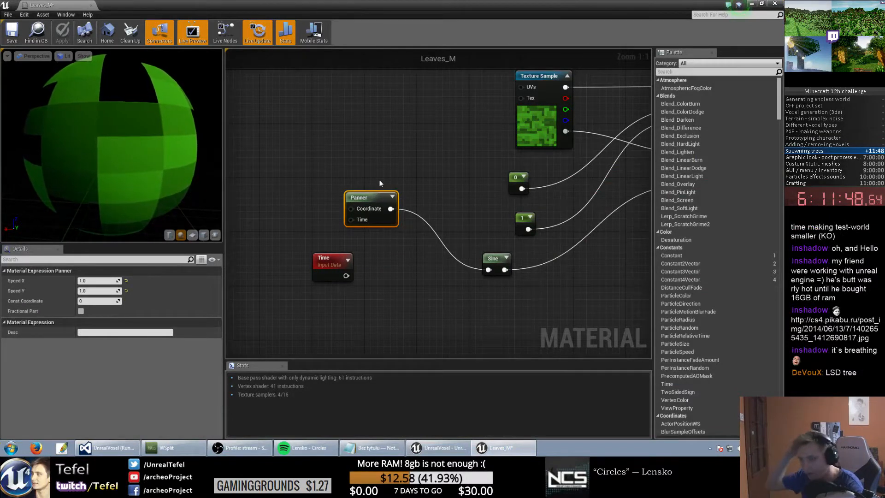
{"action": "key", "text": "ctrl+c"}
{"action": "key", "text": "ctrl+v"}
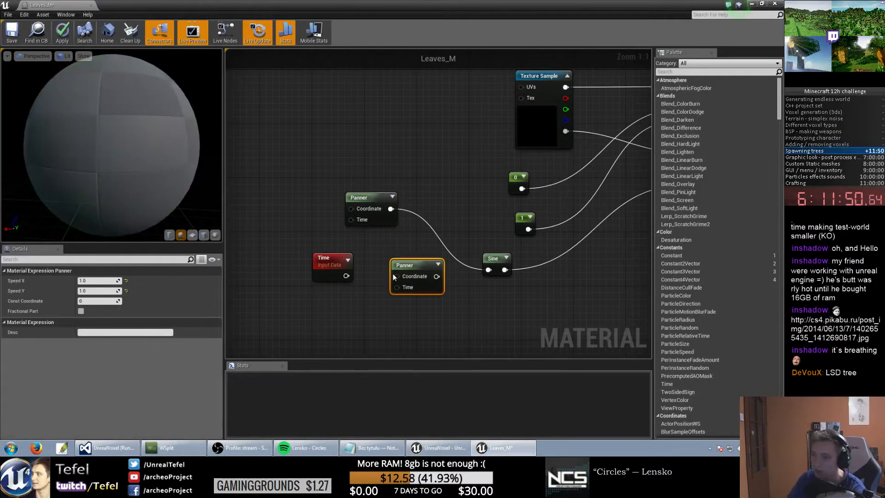
{"action": "left_click_drag", "start_coordinate": [394, 277], "coordinate": [280, 307]}
{"action": "left_click", "coordinate": [458, 281]}
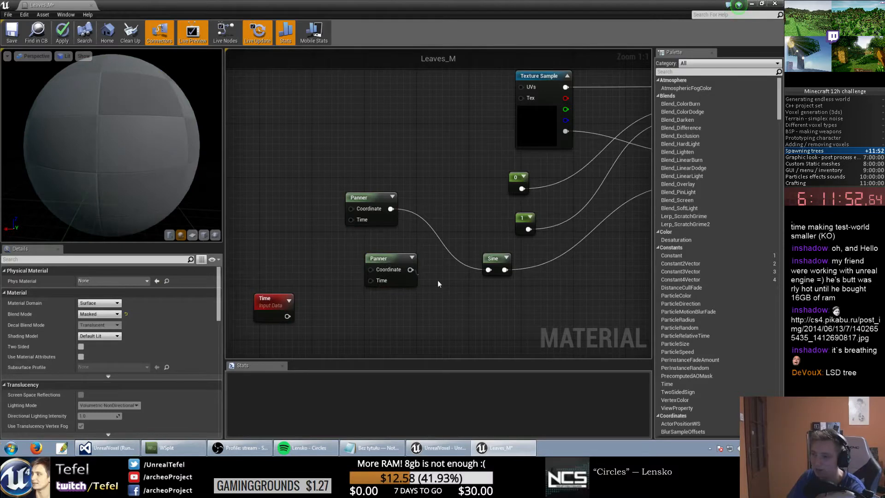
Step: Add a BreakOutFloat2Components node fed by the copied Panner and arrange the two nodes side by side
{"action": "left_click_drag", "start_coordinate": [411, 270], "coordinate": [441, 299]}
{"action": "left_click", "coordinate": [411, 269]}
{"action": "type", "text": "brea"}
{"action": "left_click", "coordinate": [456, 122]}
{"action": "left_click_drag", "start_coordinate": [437, 291], "coordinate": [368, 284]}
{"action": "left_click_drag", "start_coordinate": [318, 253], "coordinate": [440, 307]}
{"action": "left_click_drag", "start_coordinate": [446, 295], "coordinate": [369, 288]}
{"action": "left_click", "coordinate": [396, 236]}
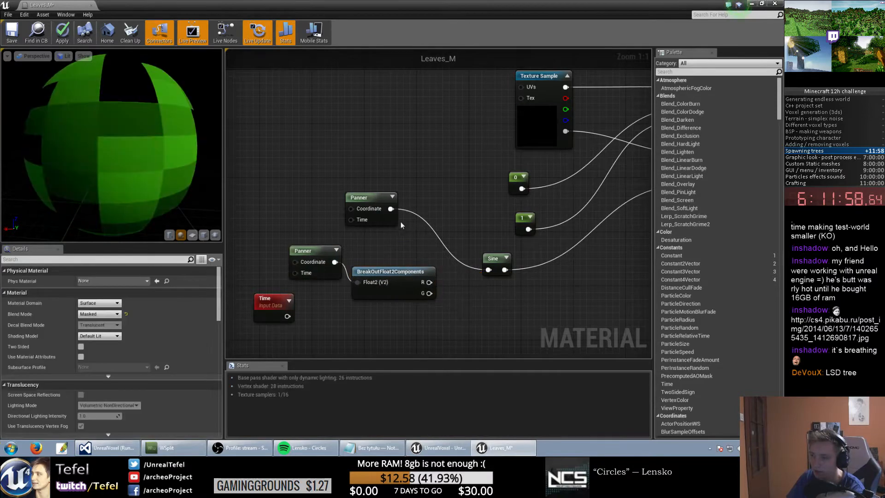
{"action": "left_click_drag", "start_coordinate": [391, 209], "coordinate": [442, 215]}
{"action": "type", "text": "appen"}
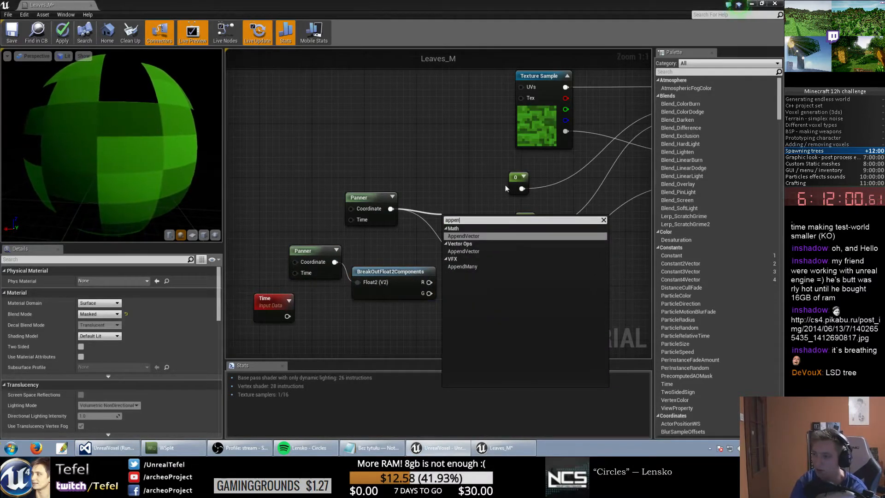
{"action": "key", "text": "Down"}
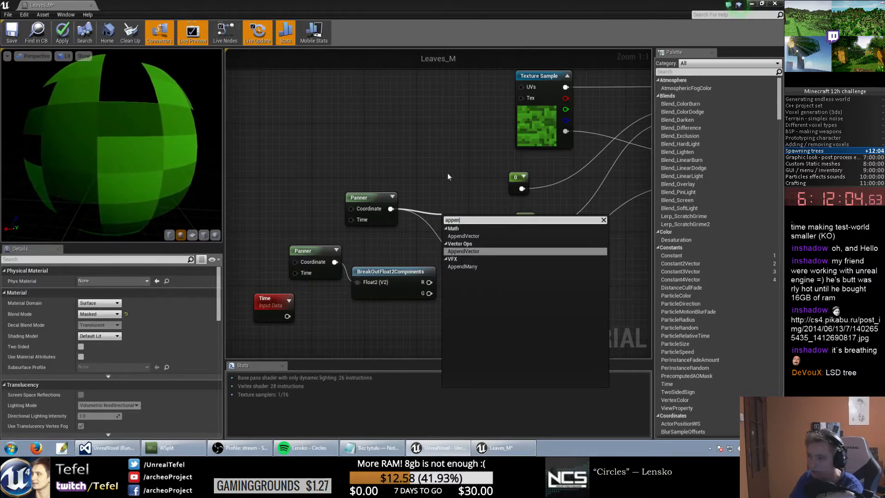
{"action": "left_click", "coordinate": [442, 190]}
Step: Add an AppendVector node with the original Panner on A and the BreakOutFloat2Components R output on B, and feed it into Sine
{"action": "left_click_drag", "start_coordinate": [391, 209], "coordinate": [453, 214]}
{"action": "type", "text": "appen"}
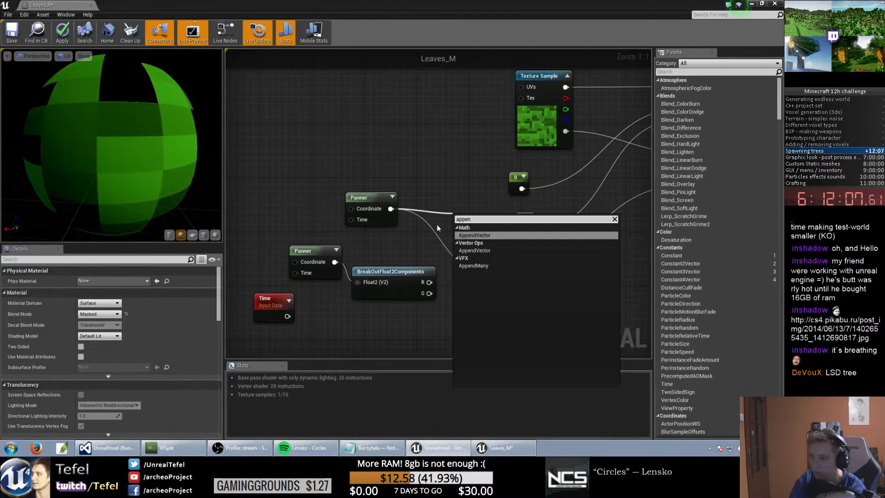
{"action": "key", "text": "Return"}
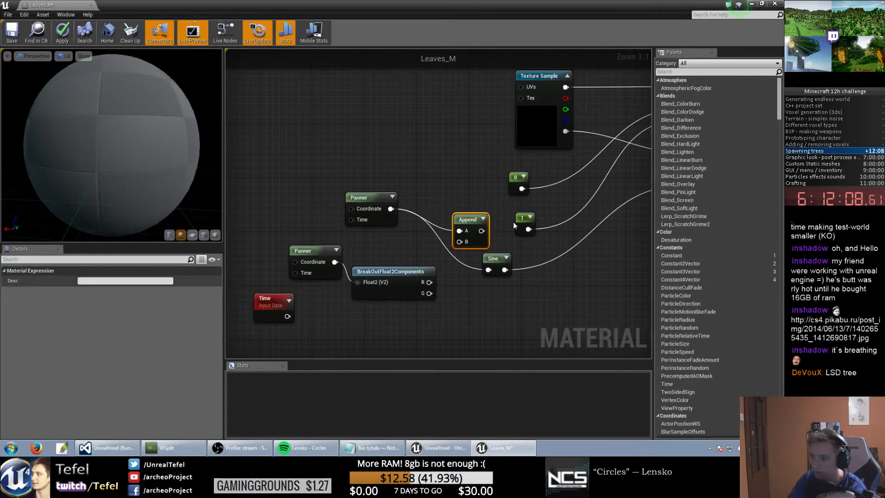
{"action": "left_click_drag", "start_coordinate": [427, 282], "coordinate": [456, 246]}
{"action": "left_click", "coordinate": [444, 253]}
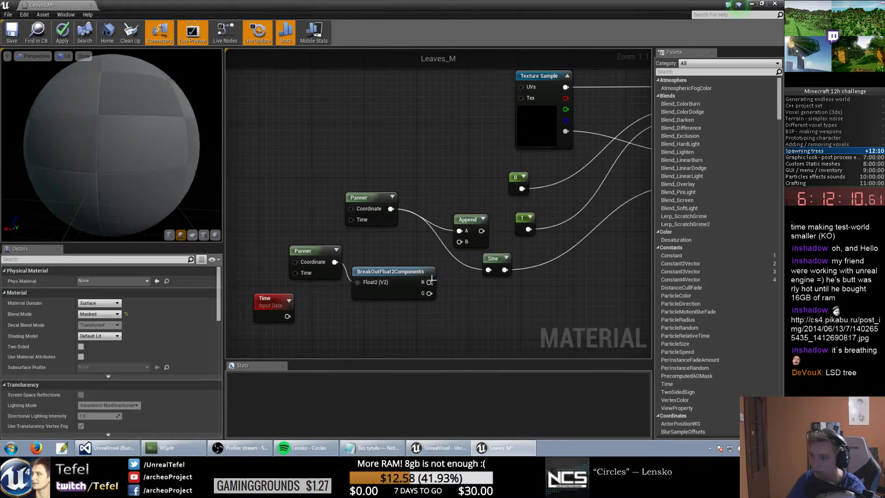
{"action": "left_click_drag", "start_coordinate": [429, 282], "coordinate": [454, 231]}
{"action": "left_click", "coordinate": [362, 278]}
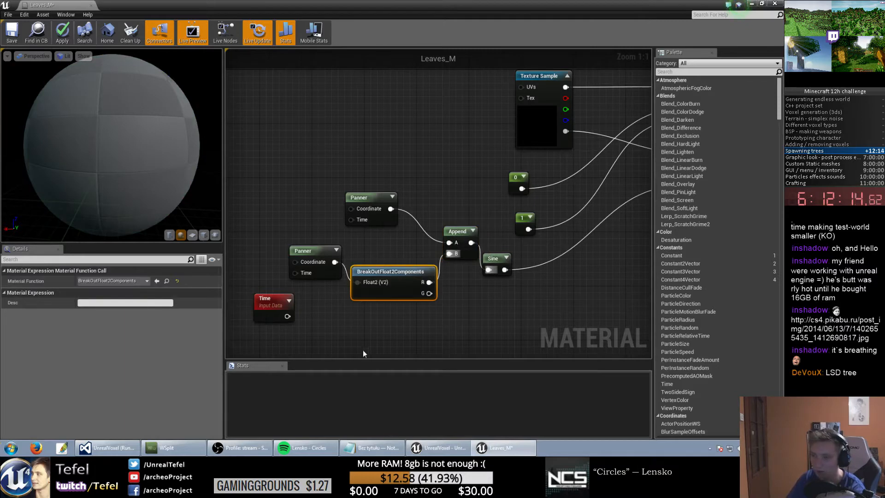
Step: Set Speed Y of the copied Panner to 0
{"action": "left_click", "coordinate": [310, 252]}
{"action": "left_click", "coordinate": [99, 291]}
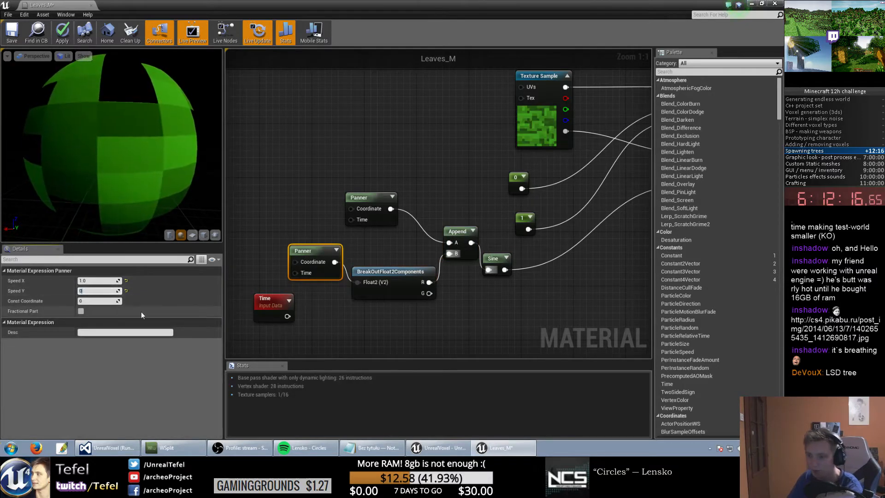
{"action": "type", "text": "0"}
{"action": "key", "text": "Return"}
Step: Insert a Multiply node with Const B 2 between the Sine output and the material's World Displacement input
{"action": "right_click_drag", "start_coordinate": [502, 258], "coordinate": [408, 248]}
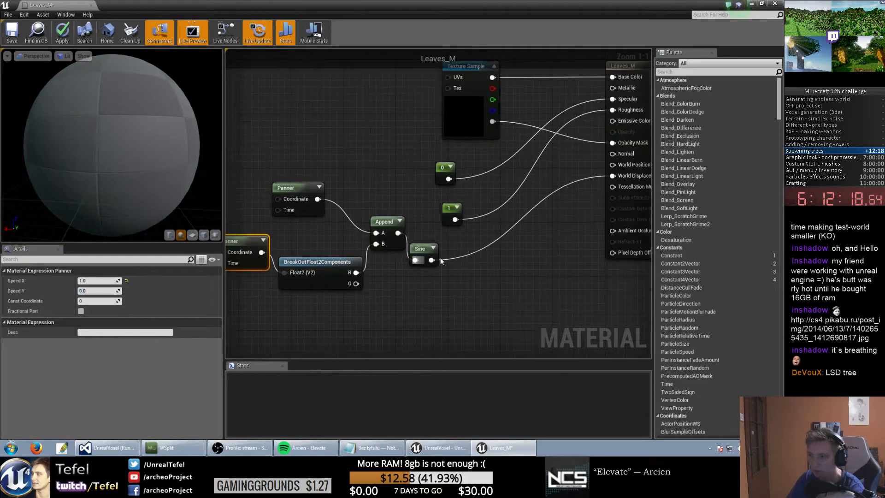
{"action": "left_click_drag", "start_coordinate": [432, 260], "coordinate": [617, 176]}
{"action": "type", "text": "*"}
{"action": "left_click", "coordinate": [488, 274]}
{"action": "left_click", "coordinate": [99, 292]}
{"action": "type", "text": "2"}
{"action": "key", "text": "Return"}
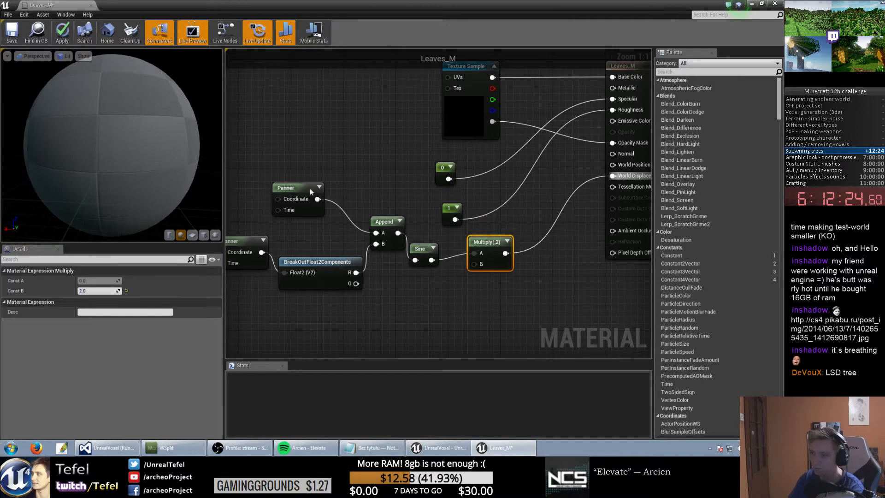
Step: Apply the Leaves_M material changes and return to the level viewport
{"action": "left_click", "coordinate": [65, 18]}
{"action": "left_click", "coordinate": [236, 107]}
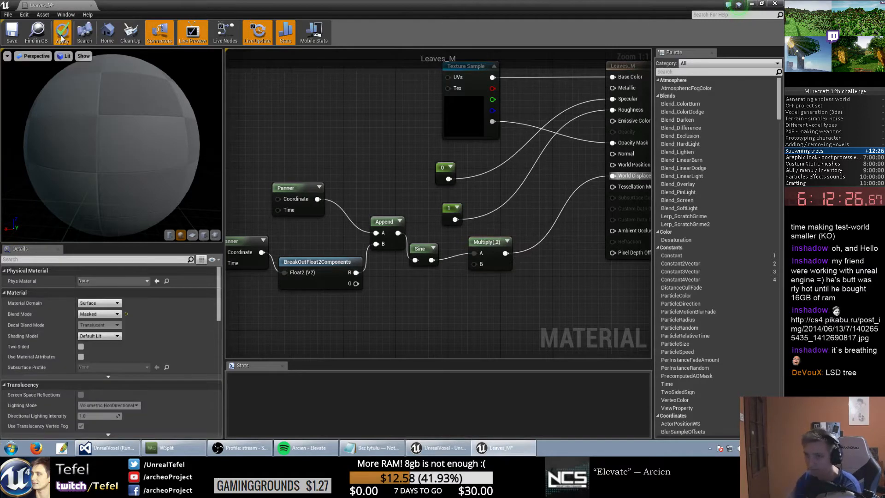
{"action": "left_click", "coordinate": [753, 4]}
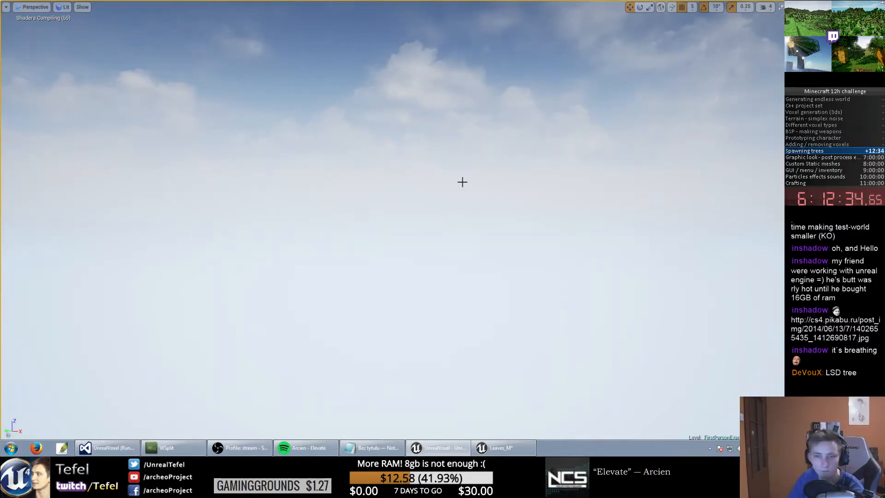
Step: Play the level, continue past the debugger breakpoint in Visual Studio, and show the game full screen
{"action": "key", "text": "alt+p"}
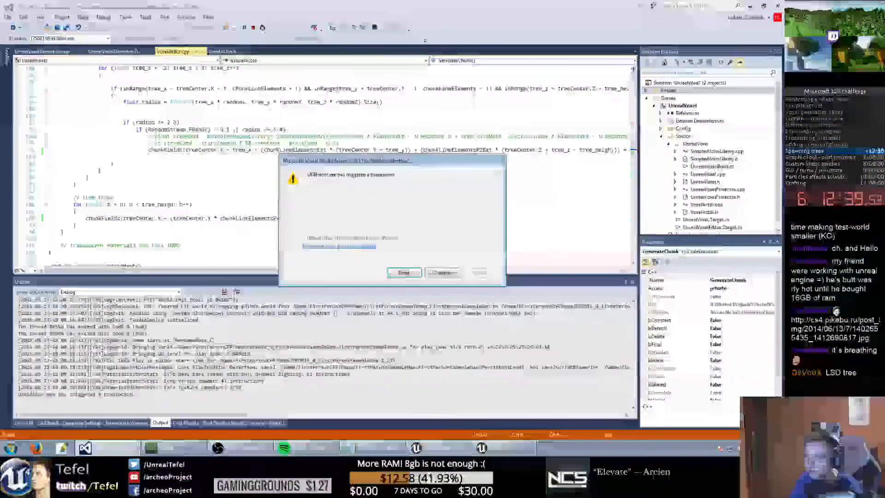
{"action": "left_click", "coordinate": [443, 272]}
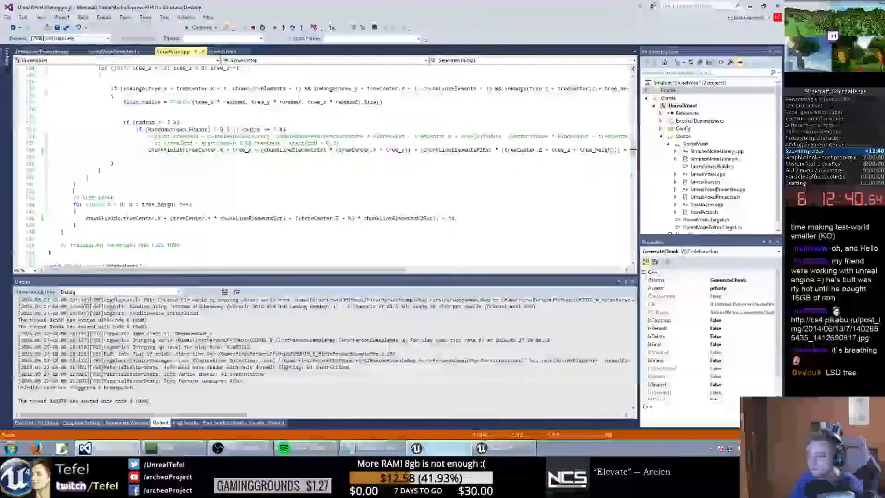
{"action": "key", "text": "F11"}
{"action": "key", "text": "F11"}
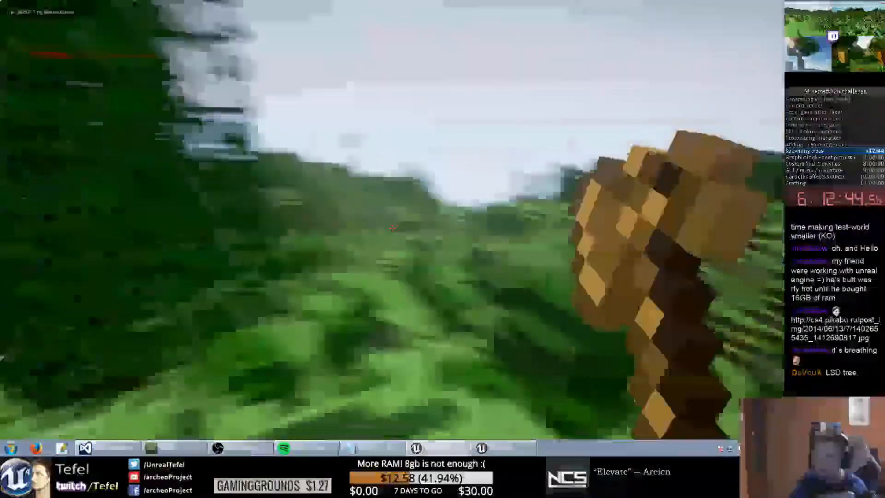
{"action": "key", "text": "shift+F11"}
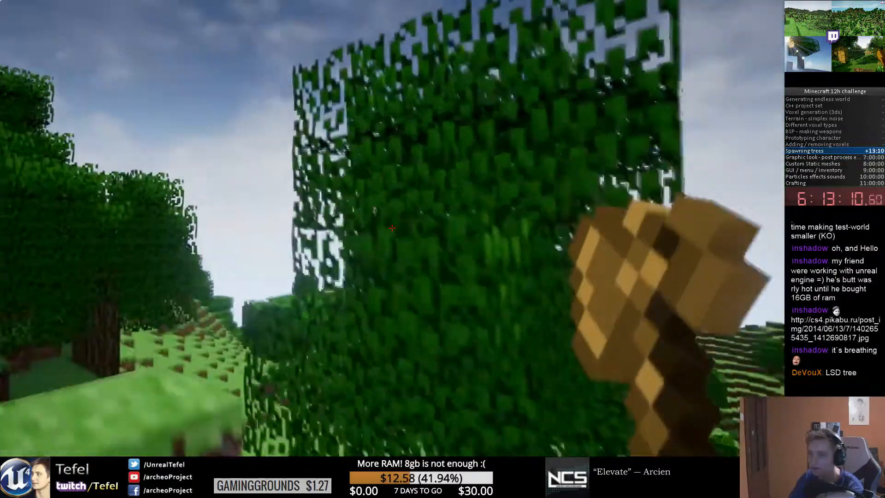
Step: Walk around the tree to examine the leaf movement from several distances, and end the play session
{"action": "key", "text": "w"}
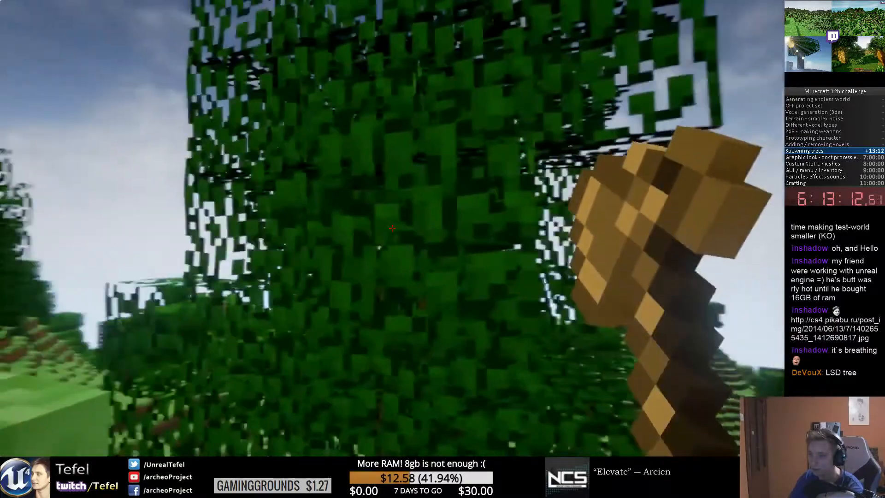
{"action": "key", "text": "s"}
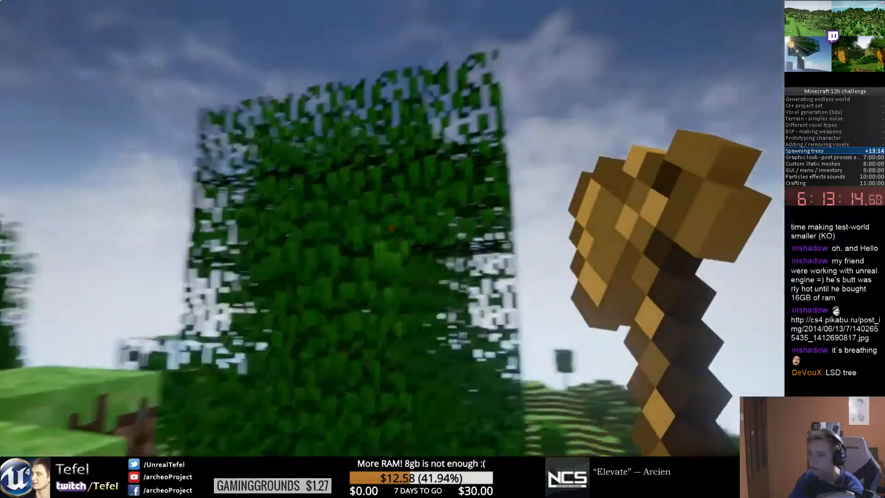
{"action": "key", "text": "space"}
{"action": "key", "text": "w"}
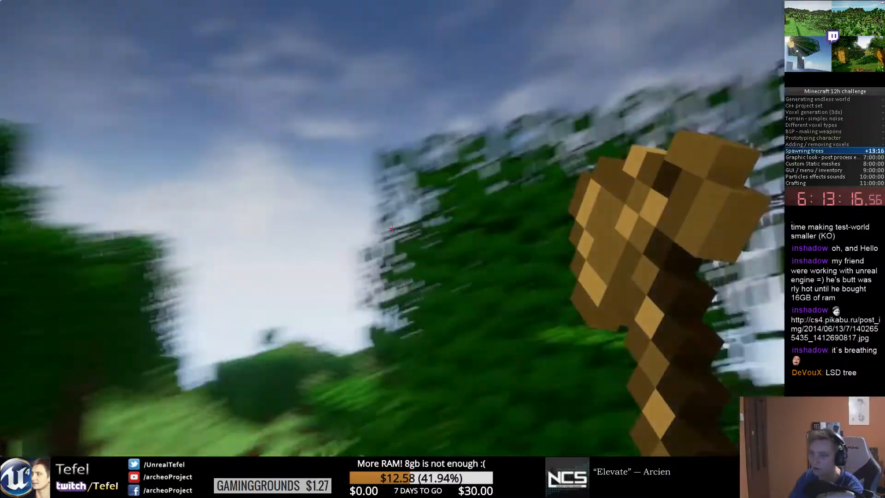
{"action": "key", "text": "w"}
{"action": "key", "text": "space"}
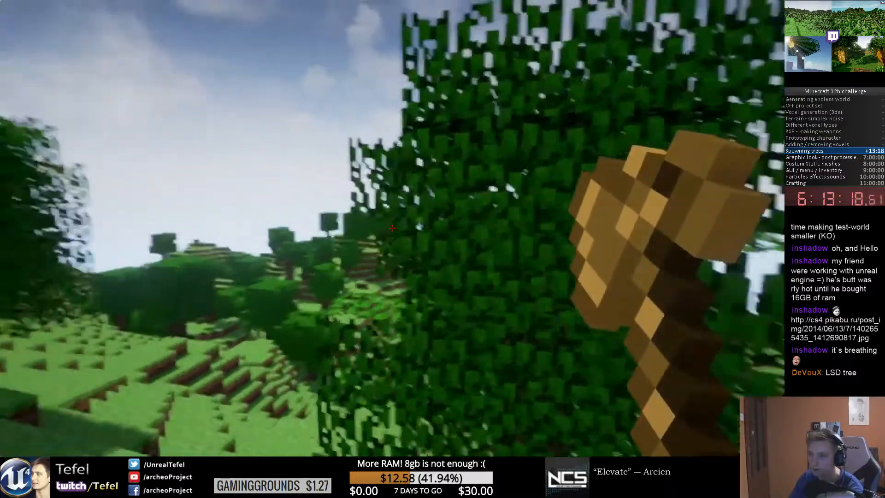
{"action": "key", "text": "s"}
{"action": "key", "text": "w"}
{"action": "key", "text": "w"}
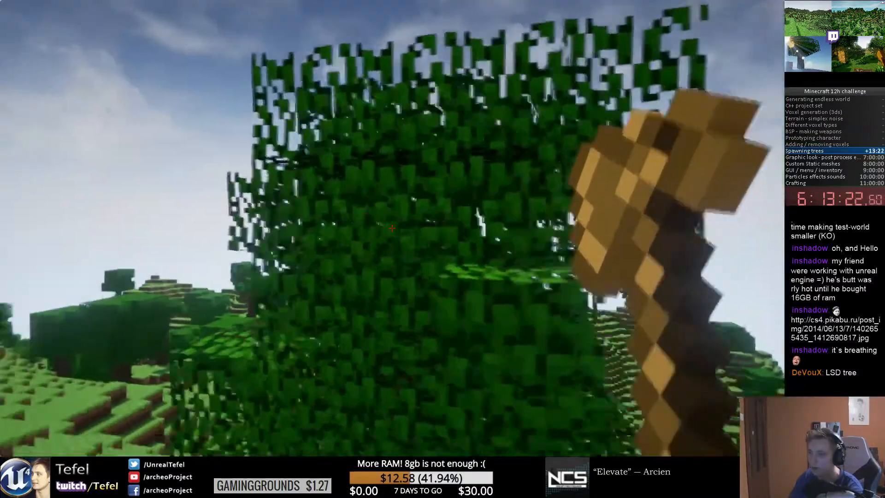
{"action": "key", "text": "w"}
{"action": "key", "text": "w"}
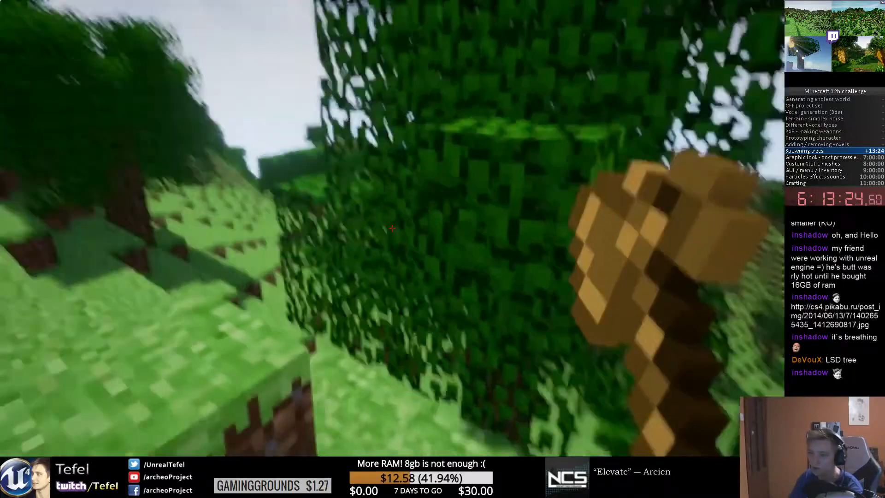
{"action": "key", "text": "Escape"}
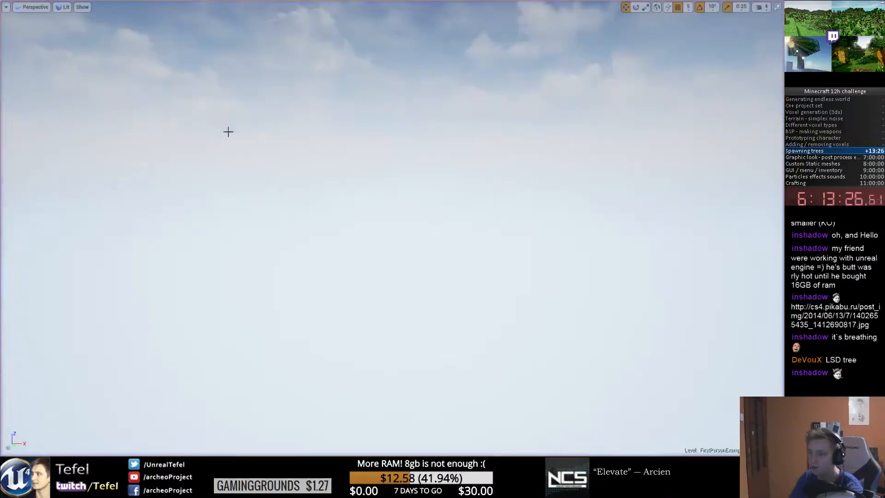
Step: Leave the full-screen viewport, return to the Leaves_M material graph, and add a Wind function node below the existing nodes
{"action": "key", "text": "F11"}
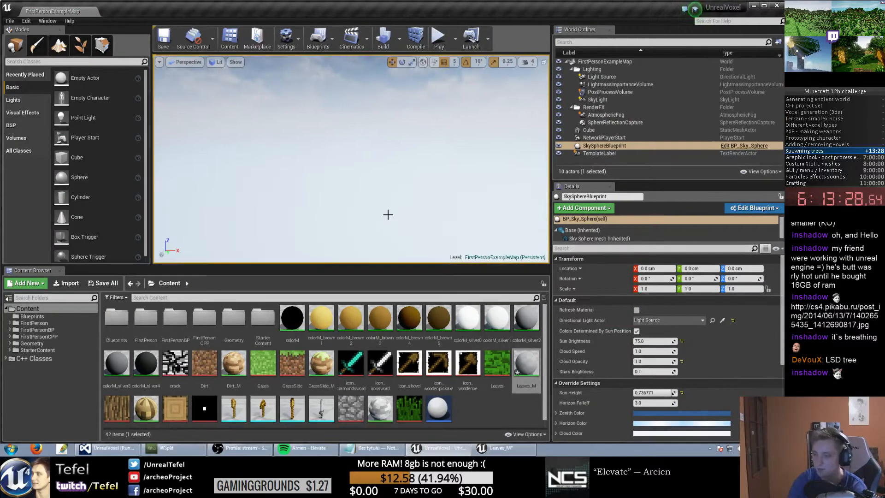
{"action": "left_click", "coordinate": [503, 449]}
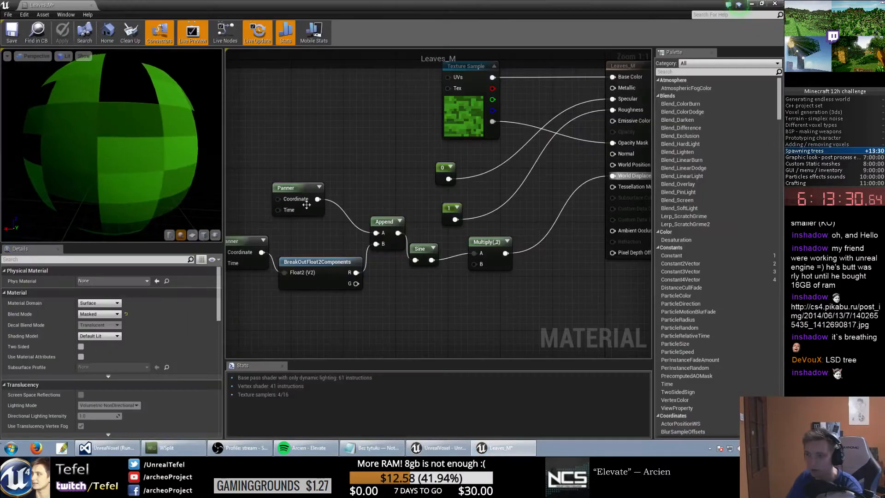
{"action": "right_click_drag", "start_coordinate": [404, 302], "coordinate": [421, 229]}
{"action": "right_click", "coordinate": [356, 266]}
{"action": "type", "text": "win"}
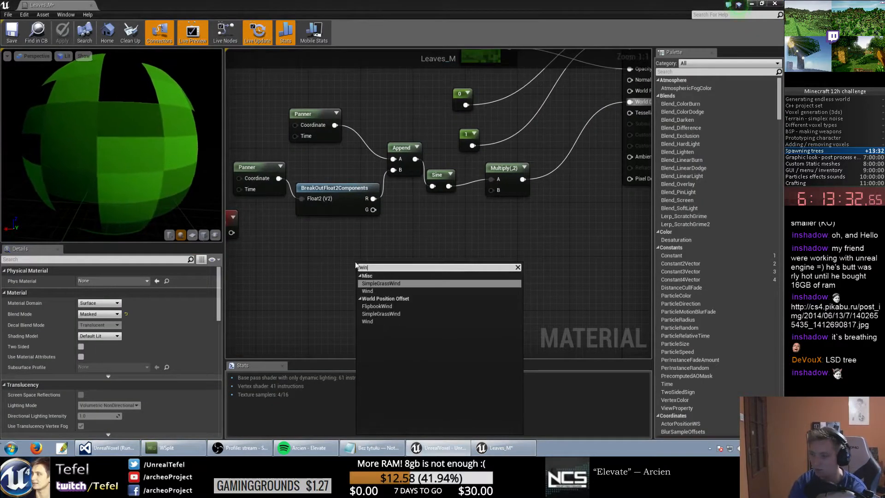
{"action": "key", "text": "Down"}
{"action": "key", "text": "Down"}
{"action": "key", "text": "Down"}
{"action": "key", "text": "Down"}
{"action": "key", "text": "Return"}
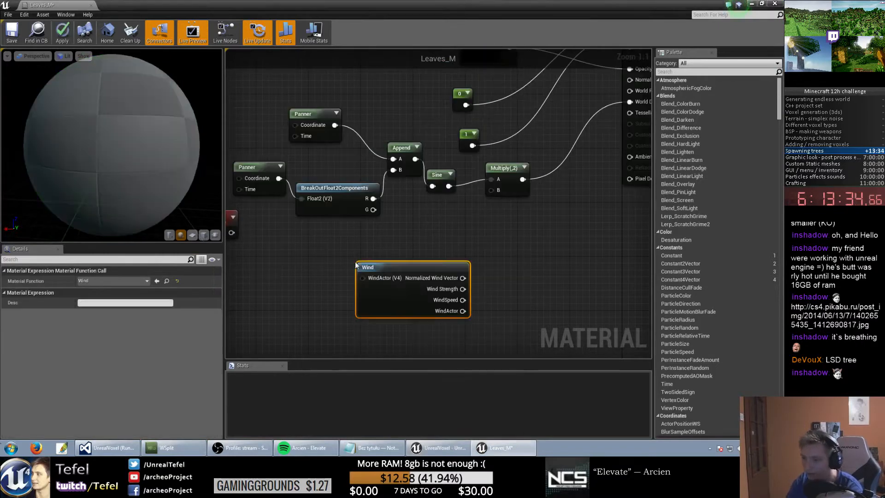
Step: Move the Wind node above the Panner nodes and connect the Texture Sample's colour output to its WindActor input
{"action": "left_click_drag", "start_coordinate": [384, 287], "coordinate": [369, 268]}
{"action": "right_click_drag", "start_coordinate": [396, 261], "coordinate": [392, 314]}
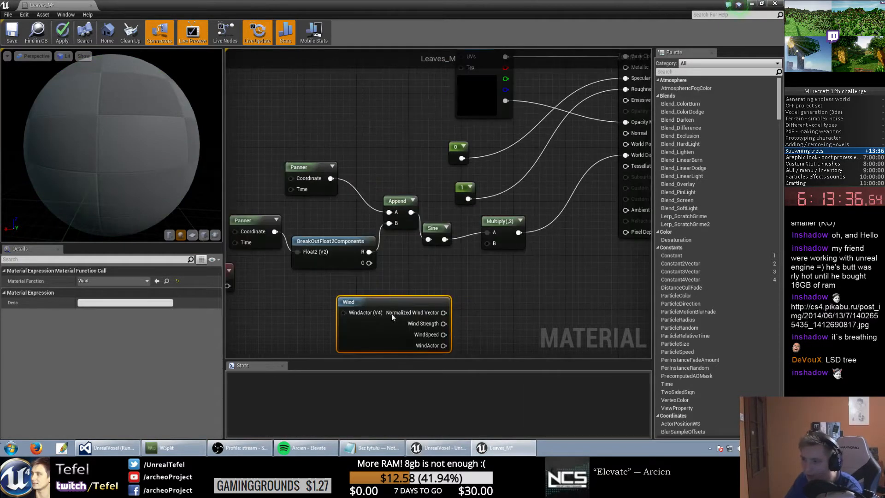
{"action": "left_click_drag", "start_coordinate": [375, 330], "coordinate": [349, 121]}
{"action": "right_click_drag", "start_coordinate": [373, 179], "coordinate": [358, 259]}
{"action": "left_click_drag", "start_coordinate": [491, 138], "coordinate": [319, 181]}
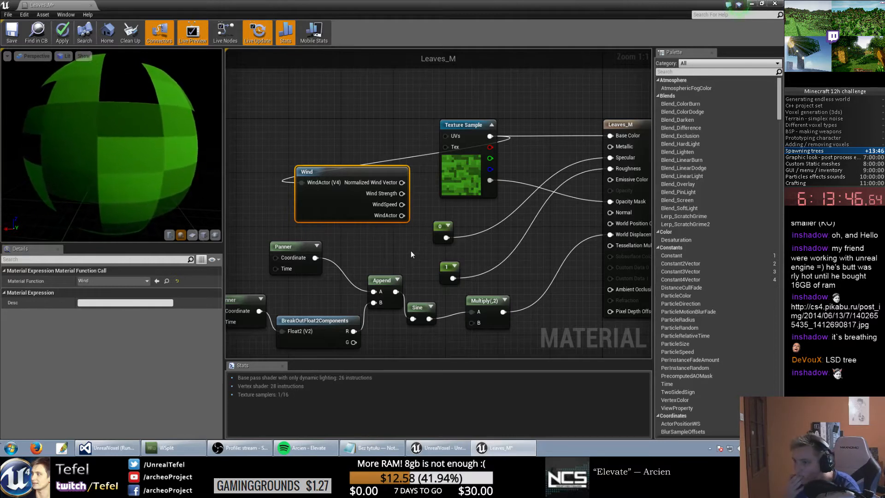
Step: Replace the Wind node with a SimpleGrassWind node and connect the Texture Sample's colour output to its AdditionalWPO input
{"action": "key", "text": "Delete"}
{"action": "right_click", "coordinate": [313, 201]}
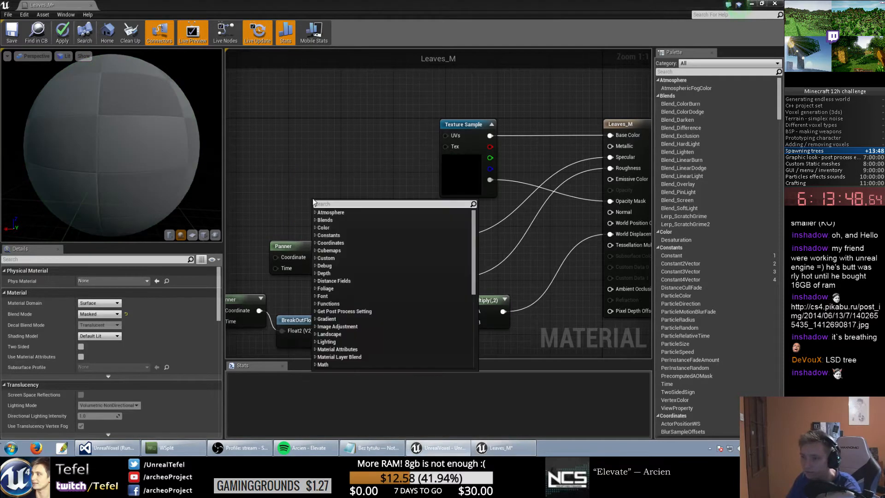
{"action": "type", "text": "wind"}
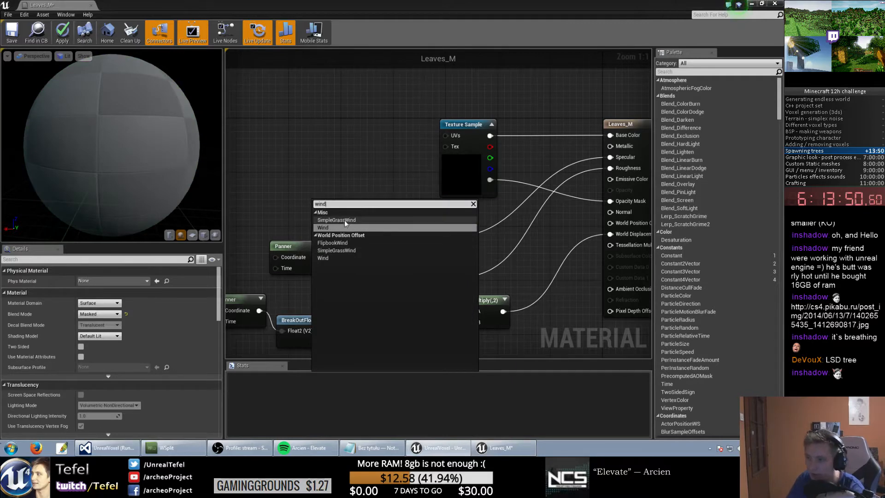
{"action": "left_click", "coordinate": [345, 219]}
{"action": "left_click_drag", "start_coordinate": [332, 199], "coordinate": [304, 133]}
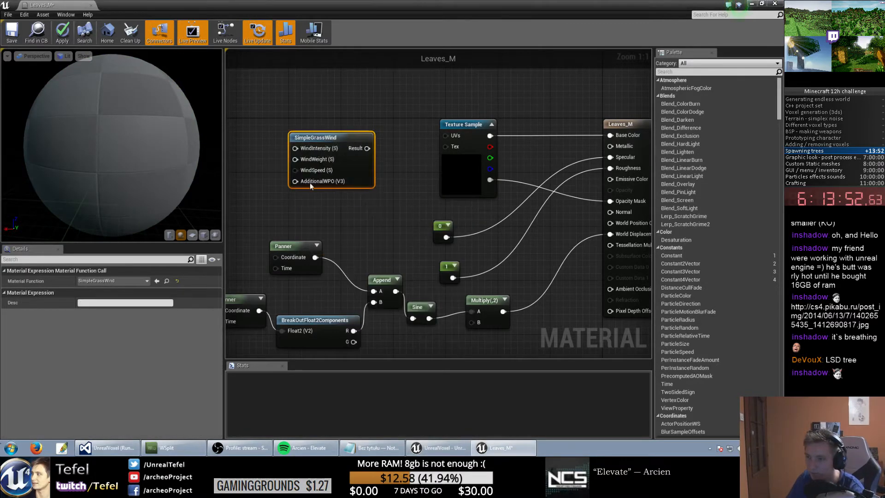
{"action": "left_click_drag", "start_coordinate": [363, 166], "coordinate": [364, 180]}
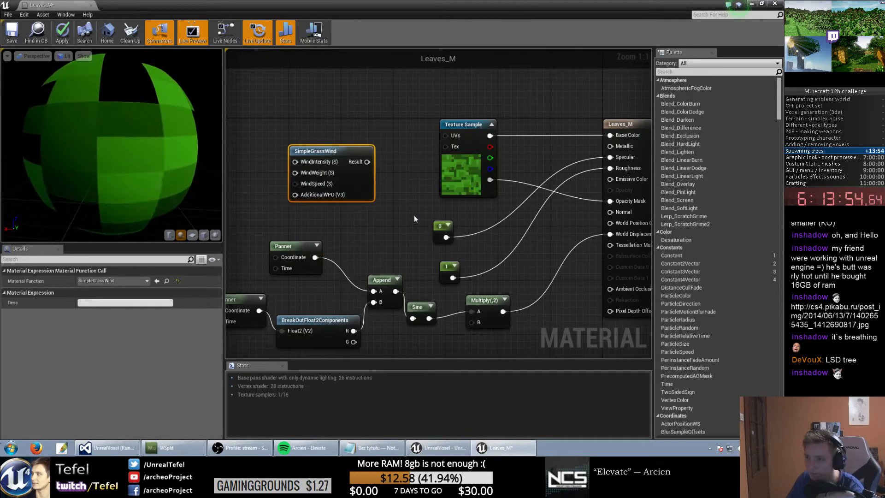
{"action": "left_click_drag", "start_coordinate": [492, 136], "coordinate": [317, 195]}
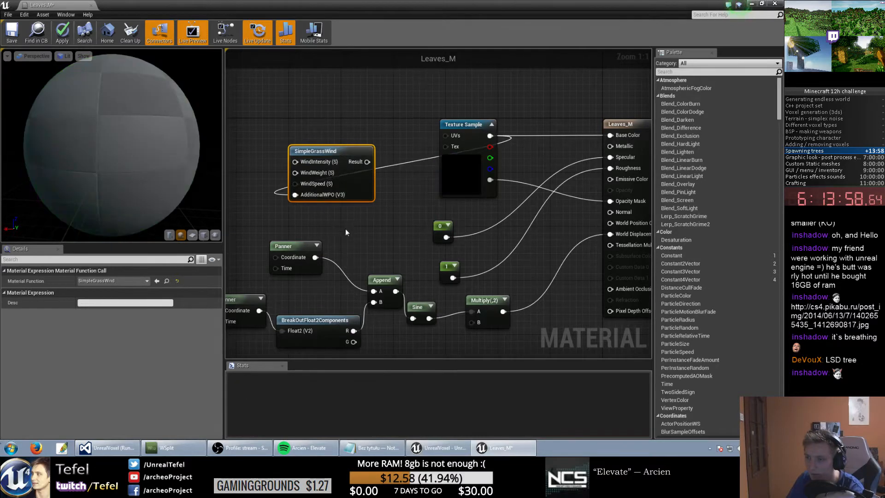
Step: Add two Constant nodes beside SimpleGrassWind and connect them to its WindIntensity and WindWeight inputs
{"action": "right_click_drag", "start_coordinate": [233, 183], "coordinate": [277, 187]}
{"action": "right_click", "coordinate": [278, 187]}
{"action": "left_click", "coordinate": [261, 190]}
{"action": "key", "text": "1"}
{"action": "left_click", "coordinate": [259, 163]}
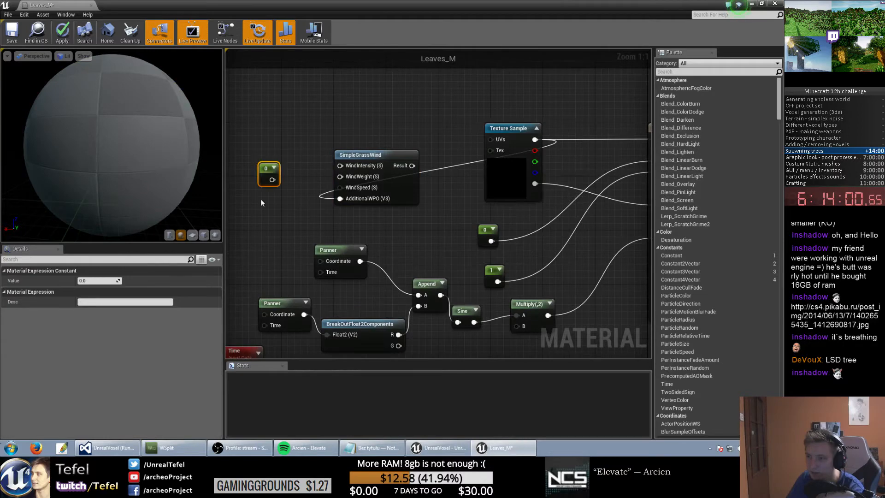
{"action": "left_click", "coordinate": [261, 198]}
{"action": "left_click_drag", "start_coordinate": [272, 180], "coordinate": [340, 166]}
{"action": "left_click_drag", "start_coordinate": [275, 215], "coordinate": [342, 178]}
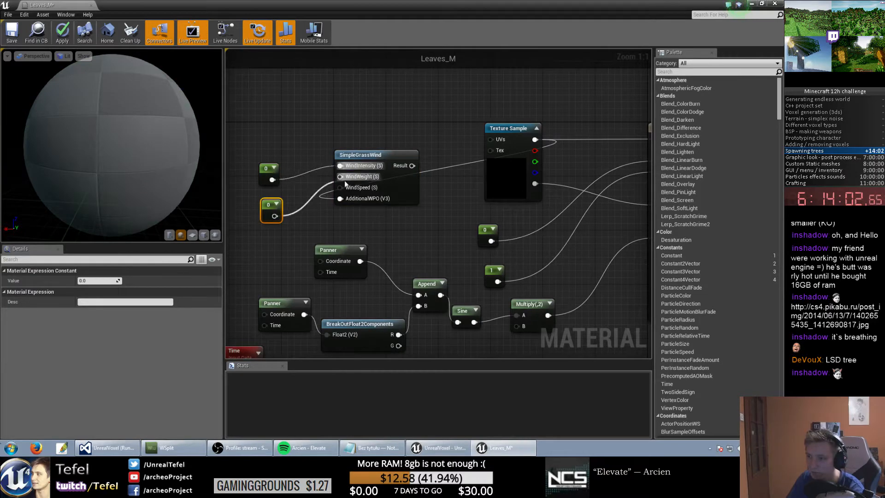
Step: Connect the SimpleGrassWind result to the material's World Displacement input in place of the old Multiply output
{"action": "right_click_drag", "start_coordinate": [548, 322], "coordinate": [423, 306]}
{"action": "left_click_drag", "start_coordinate": [451, 222], "coordinate": [529, 222]}
{"action": "right_click_drag", "start_coordinate": [387, 281], "coordinate": [516, 222]}
{"action": "right_click_drag", "start_coordinate": [387, 173], "coordinate": [383, 212]}
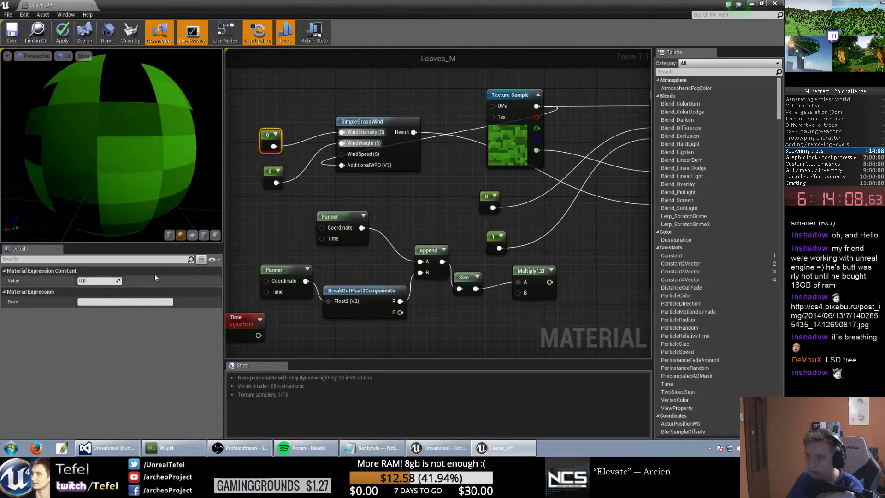
Step: Add a Multiply node from the Texture Sample's colour output with Const B 16, and connect it to World Displacement
{"action": "left_click_drag", "start_coordinate": [515, 151], "coordinate": [488, 151]}
{"action": "left_click_drag", "start_coordinate": [507, 110], "coordinate": [564, 131]}
{"action": "type", "text": "*"}
{"action": "left_click", "coordinate": [593, 152]}
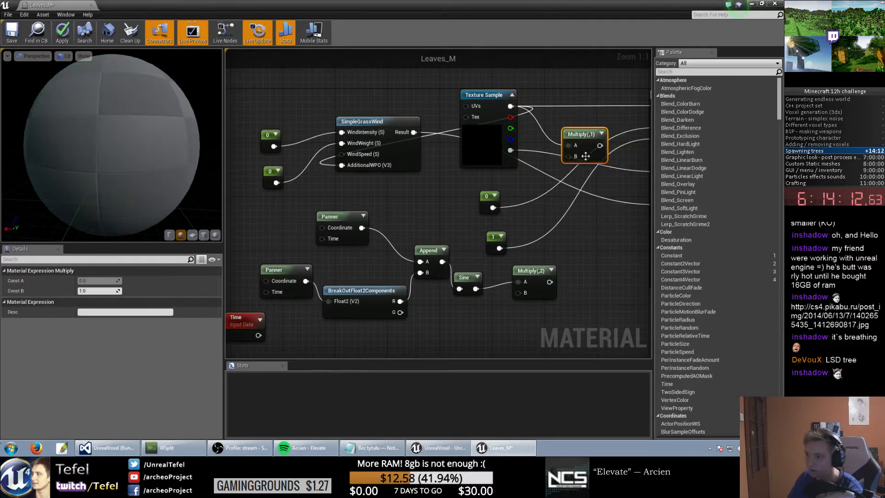
{"action": "type", "text": "1"}
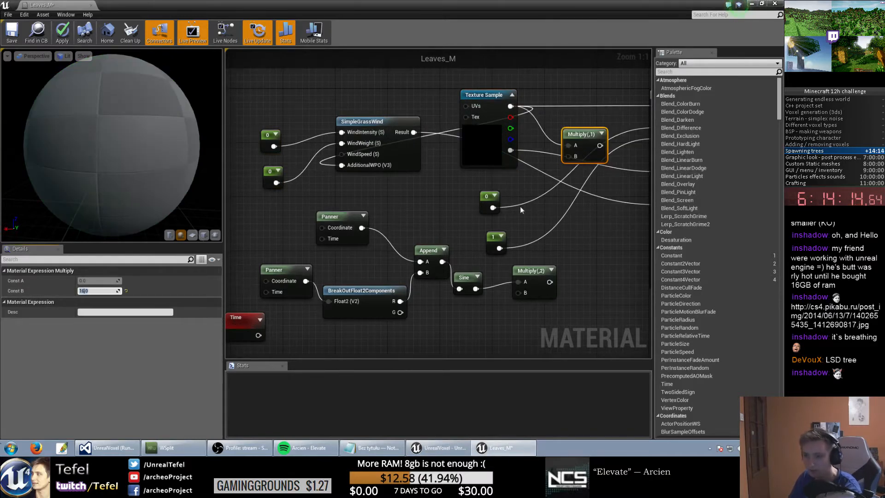
{"action": "right_click_drag", "start_coordinate": [572, 146], "coordinate": [377, 192]}
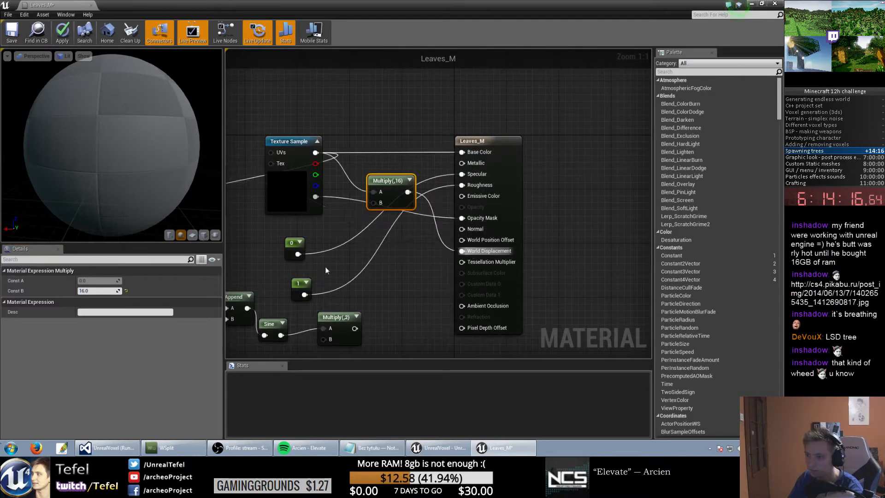
Step: Set both Constant nodes feeding WindIntensity and WindWeight to 1
{"action": "right_click_drag", "start_coordinate": [230, 240], "coordinate": [459, 239]}
{"action": "left_click", "coordinate": [331, 189]}
{"action": "left_click", "coordinate": [97, 281]}
{"action": "type", "text": "1"}
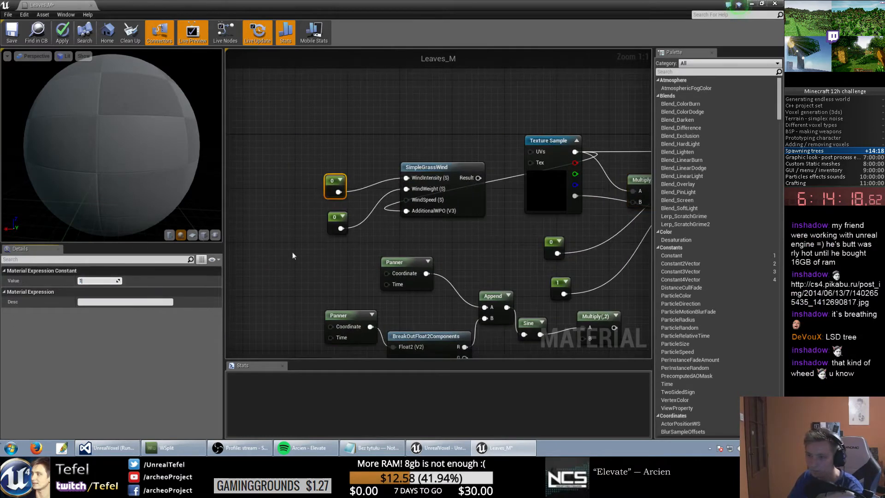
{"action": "left_click_drag", "start_coordinate": [330, 223], "coordinate": [329, 220]}
{"action": "left_click", "coordinate": [98, 280]}
{"action": "type", "text": "1"}
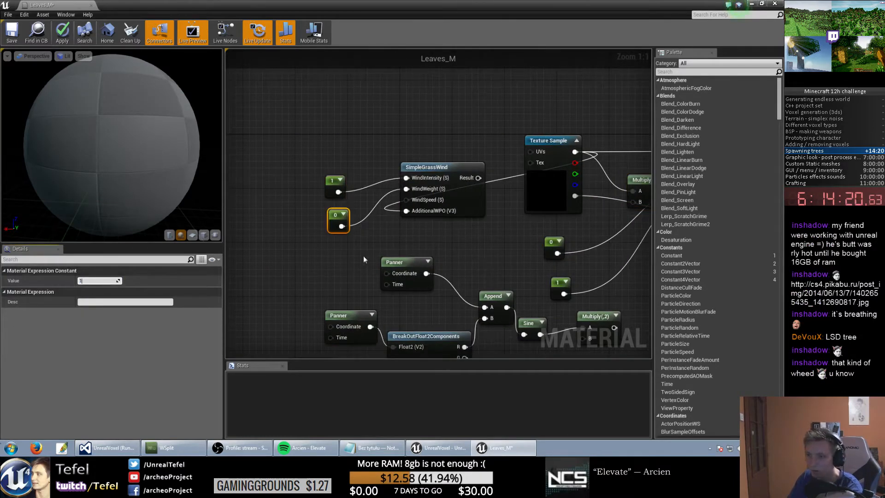
Step: Move the unused Time, Panner, Append, Sine and Multiply chain down, away from the SimpleGrassWind nodes
{"action": "right_click_drag", "start_coordinate": [368, 239], "coordinate": [332, 185]}
{"action": "scroll", "coordinate": [304, 222], "scroll_direction": "down", "scroll_amount": 1}
{"action": "left_click_drag", "start_coordinate": [281, 220], "coordinate": [560, 311]}
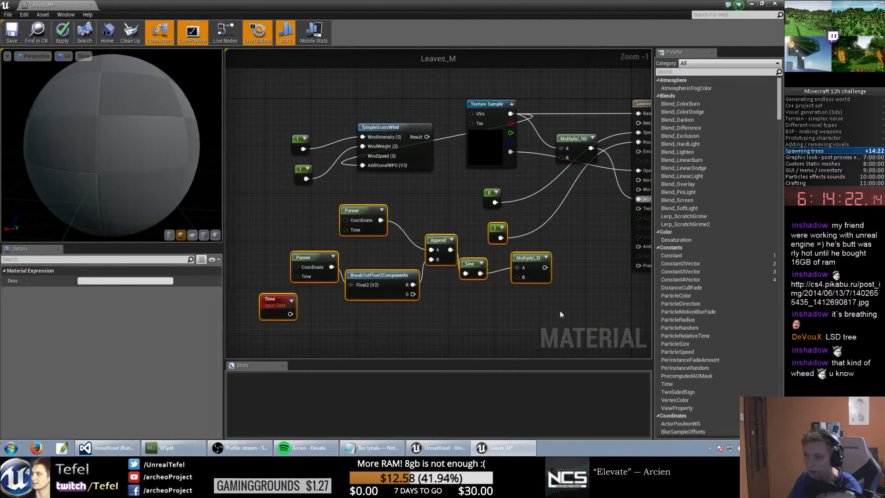
{"action": "left_click", "coordinate": [233, 221]}
{"action": "left_click_drag", "start_coordinate": [280, 221], "coordinate": [489, 301]}
{"action": "left_click", "coordinate": [535, 264], "text": "ctrl"}
{"action": "left_click_drag", "start_coordinate": [535, 263], "coordinate": [403, 354]}
{"action": "left_click", "coordinate": [399, 237]}
Step: Apply the Leaves_M changes and test the leaf movement in a full-screen play session of the level
{"action": "left_click_drag", "start_coordinate": [120, 140], "coordinate": [139, 139]}
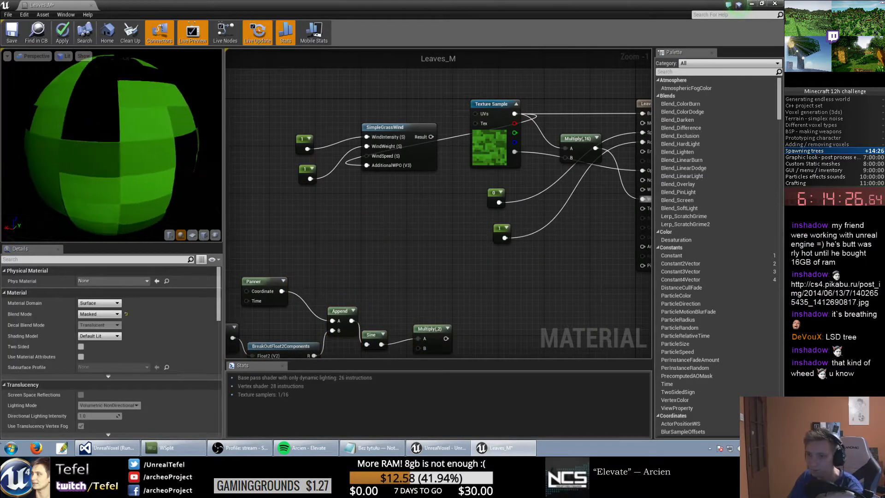
{"action": "left_click", "coordinate": [62, 32]}
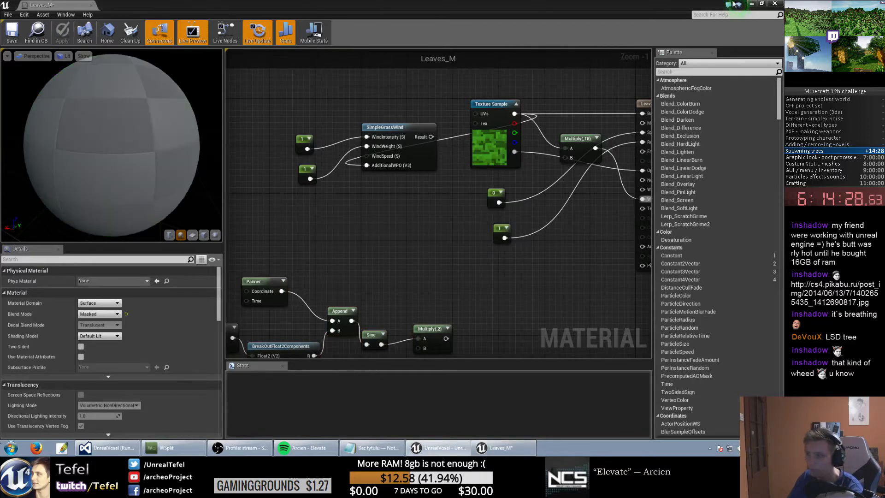
{"action": "left_click", "coordinate": [762, 4]}
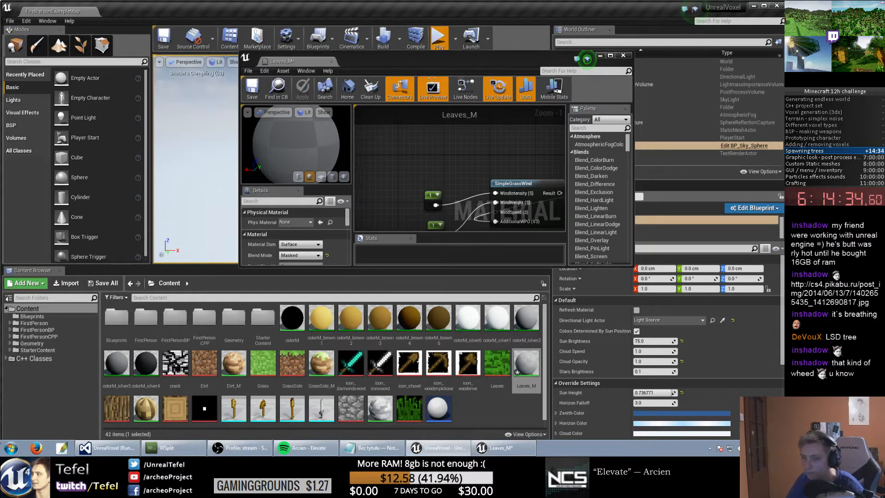
{"action": "key", "text": "super"}
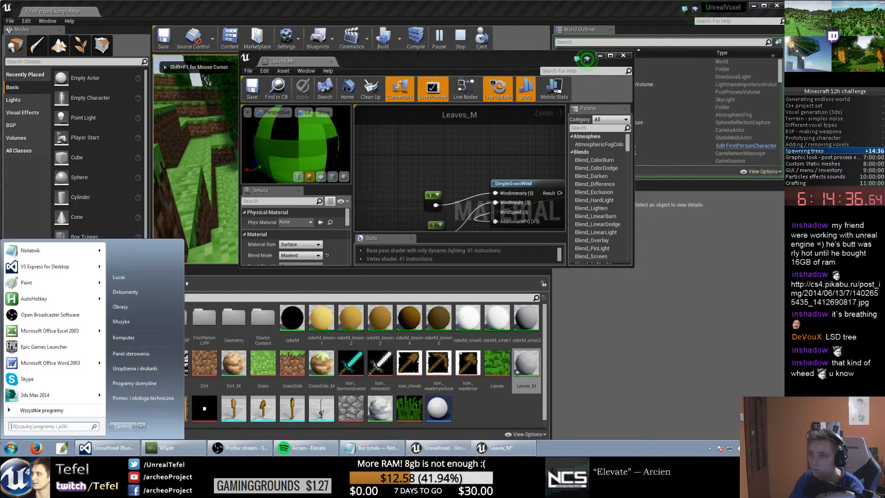
{"action": "left_click", "coordinate": [395, 148]}
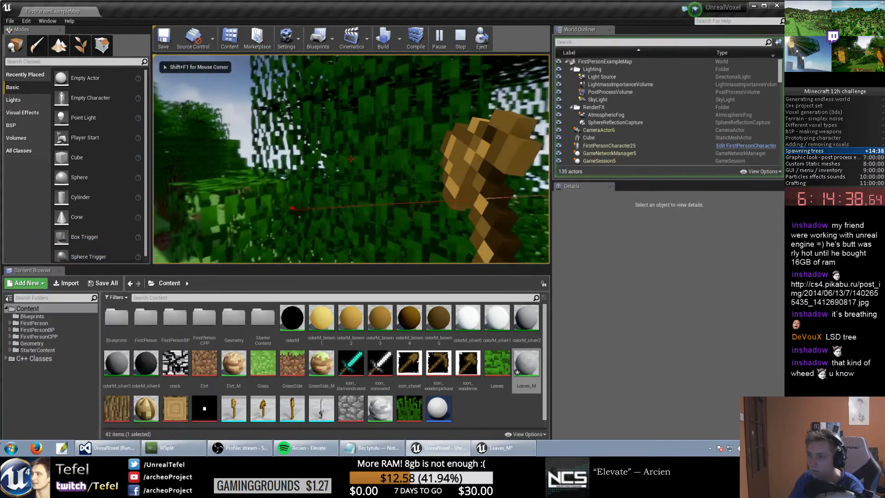
{"action": "key", "text": "F11"}
{"action": "left_click", "coordinate": [394, 222]}
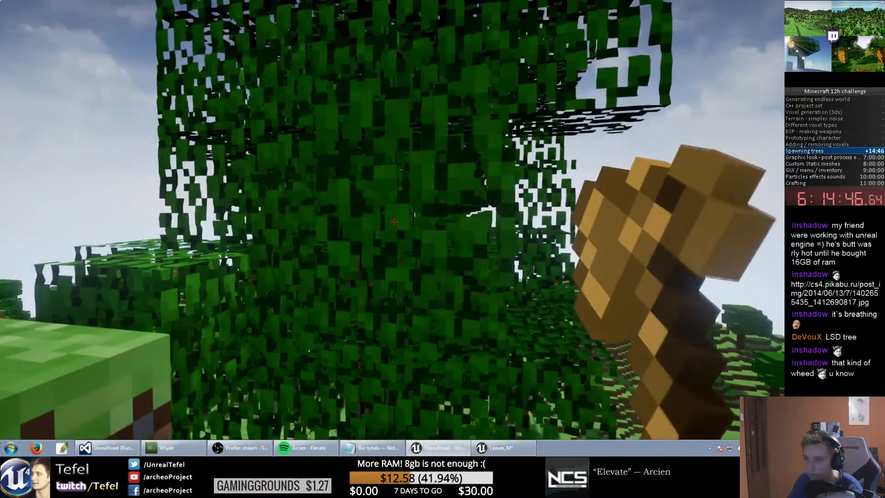
{"action": "key", "text": "Escape"}
Step: Return to the maximized Leaves_M graph and route the SimpleGrassWind result through the Multiply node's A input into World Displacement
{"action": "right_click_drag", "start_coordinate": [424, 197], "coordinate": [416, 147]}
{"action": "left_click", "coordinate": [486, 161]}
{"action": "right_click_drag", "start_coordinate": [543, 175], "coordinate": [454, 172]}
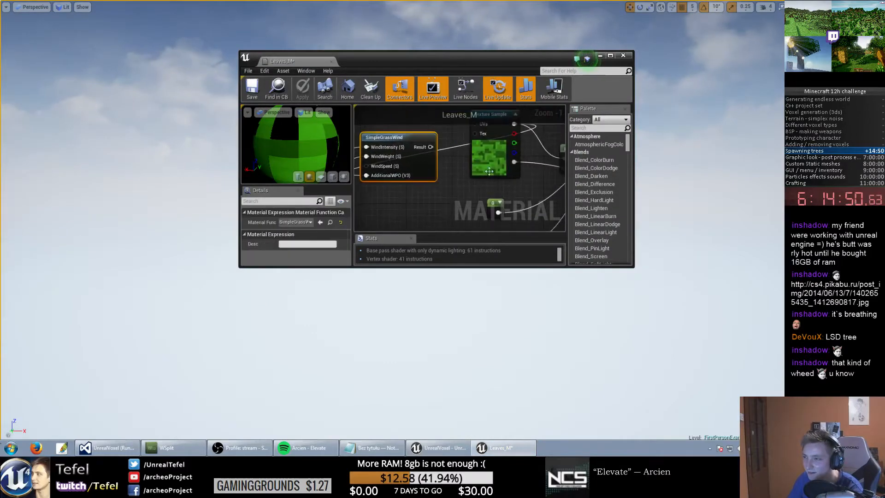
{"action": "left_click", "coordinate": [610, 56]}
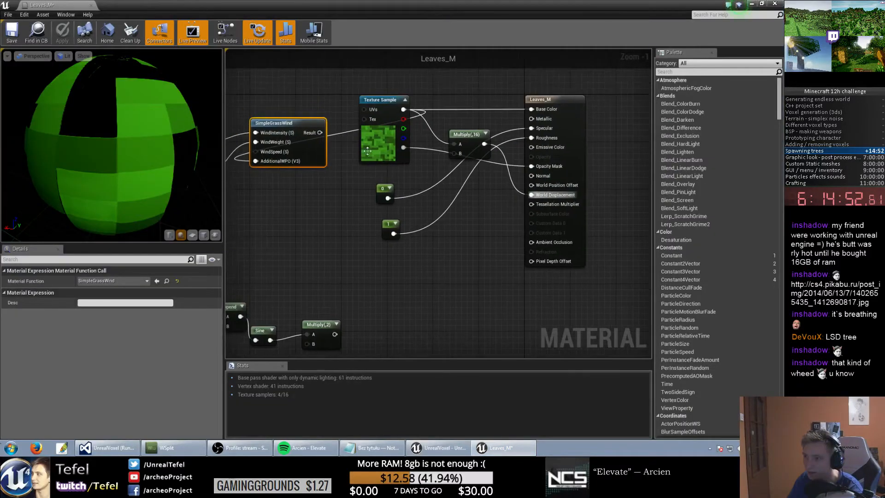
{"action": "left_click_drag", "start_coordinate": [320, 132], "coordinate": [532, 195]}
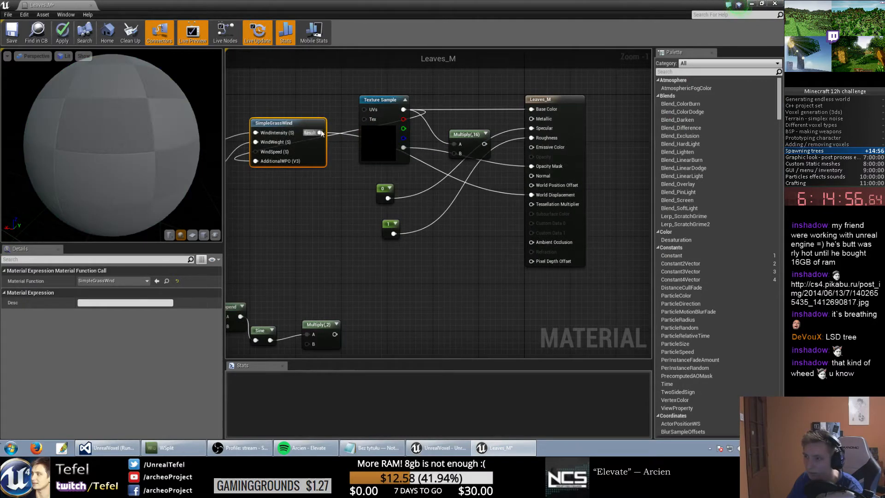
{"action": "left_click_drag", "start_coordinate": [322, 132], "coordinate": [461, 144]}
{"action": "left_click_drag", "start_coordinate": [466, 148], "coordinate": [533, 195]}
Step: Rearrange the graph with the Specular and Roughness constants near the material node and SimpleGrassWind and Multiply below the Texture Sample
{"action": "left_click_drag", "start_coordinate": [376, 198], "coordinate": [457, 202]}
{"action": "left_click", "coordinate": [378, 202]}
{"action": "left_click_drag", "start_coordinate": [373, 135], "coordinate": [368, 123]}
{"action": "left_click_drag", "start_coordinate": [305, 154], "coordinate": [453, 267]}
{"action": "left_click_drag", "start_coordinate": [433, 267], "coordinate": [325, 201]}
{"action": "left_click_drag", "start_coordinate": [342, 240], "coordinate": [400, 234]}
{"action": "left_click_drag", "start_coordinate": [333, 204], "coordinate": [331, 245]}
{"action": "right_click_drag", "start_coordinate": [330, 245], "coordinate": [370, 246]}
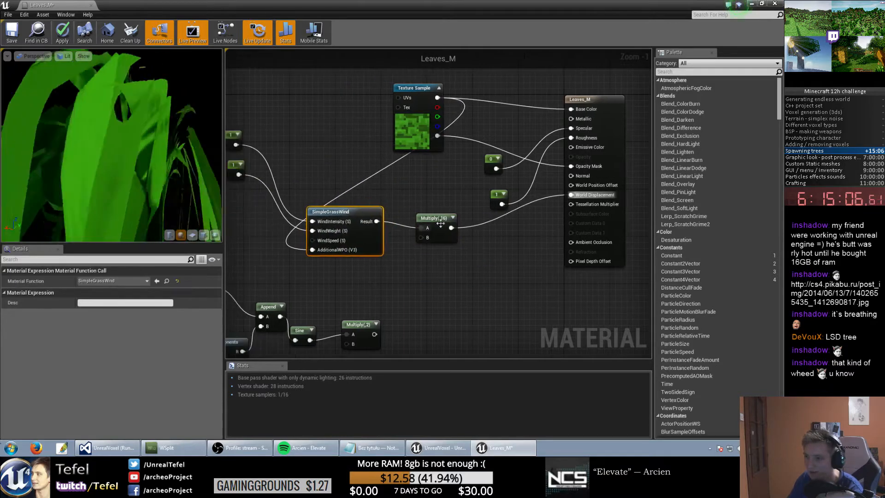
Step: Set the wind Multiply node's Const B to 2 and move the two wind constants closer to SimpleGrassWind
{"action": "left_click", "coordinate": [436, 230]}
{"action": "type", "text": "2"}
{"action": "key", "text": "Return"}
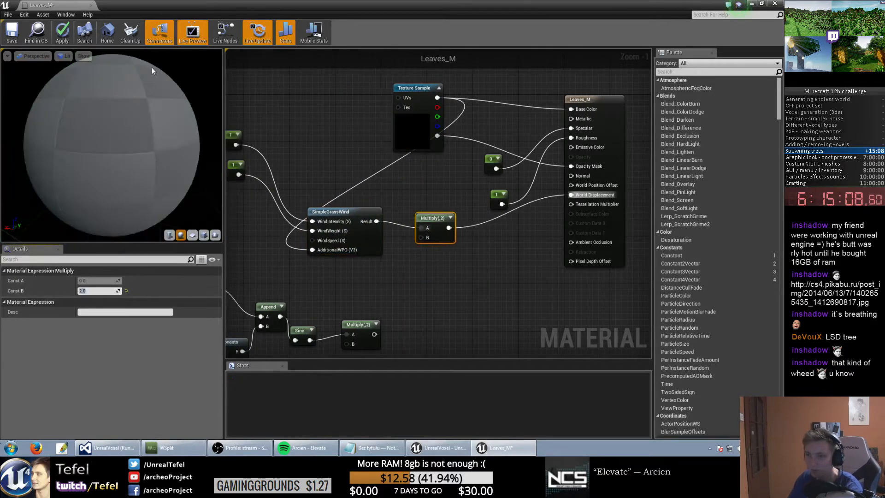
{"action": "right_click_drag", "start_coordinate": [233, 150], "coordinate": [342, 118]}
{"action": "left_click_drag", "start_coordinate": [360, 93], "coordinate": [337, 146]}
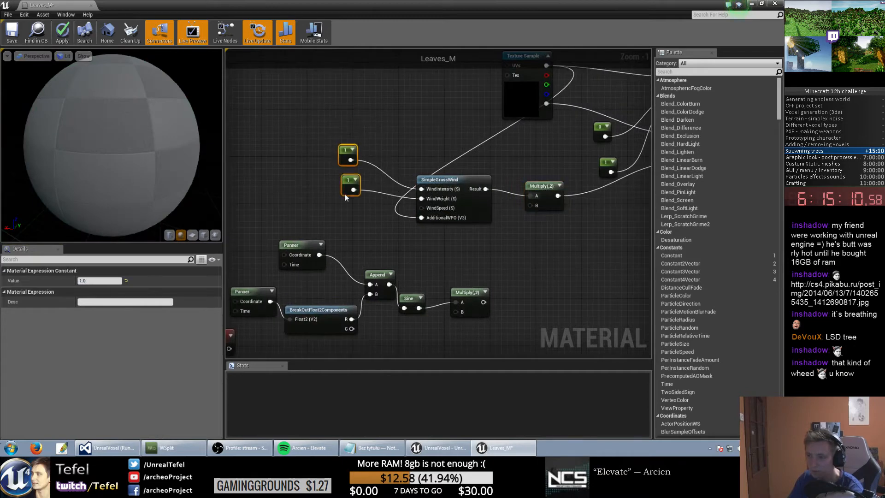
{"action": "left_click", "coordinate": [391, 128]}
Step: Apply the updated wind setup to Leaves_M and play the level in the full-screen viewport
{"action": "left_click", "coordinate": [63, 34]}
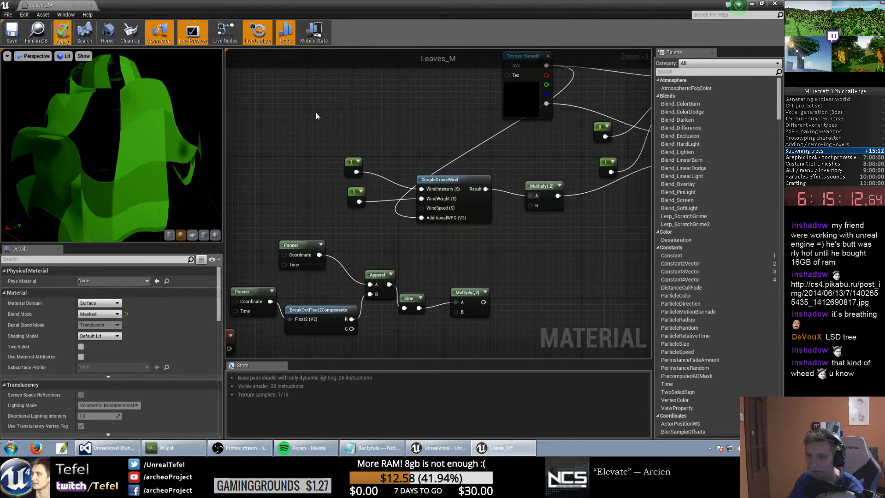
{"action": "left_click", "coordinate": [752, 4]}
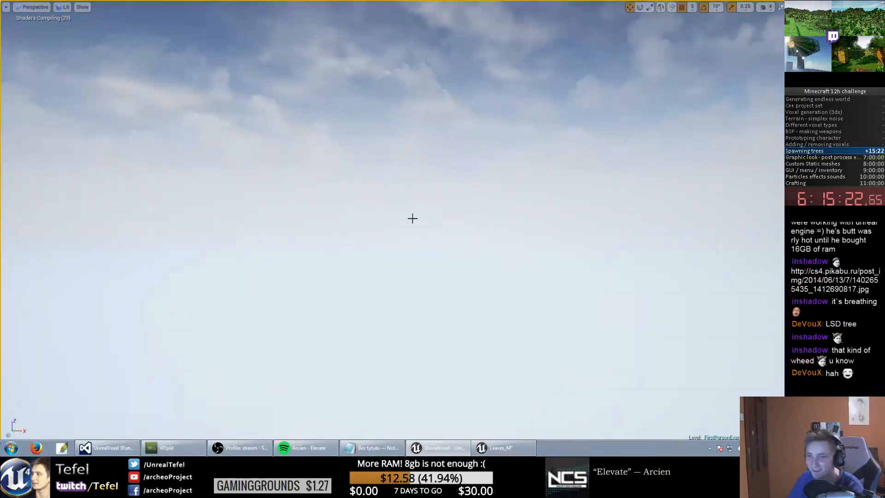
{"action": "key", "text": "alt+p"}
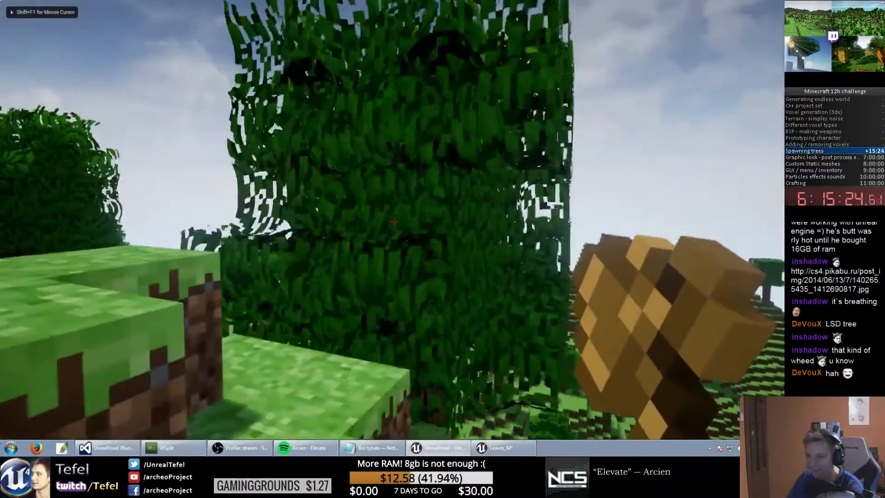
Step: Walk among the trees to examine how the leaves sway up close and at a distance, and end the play session
{"action": "key", "text": "w"}
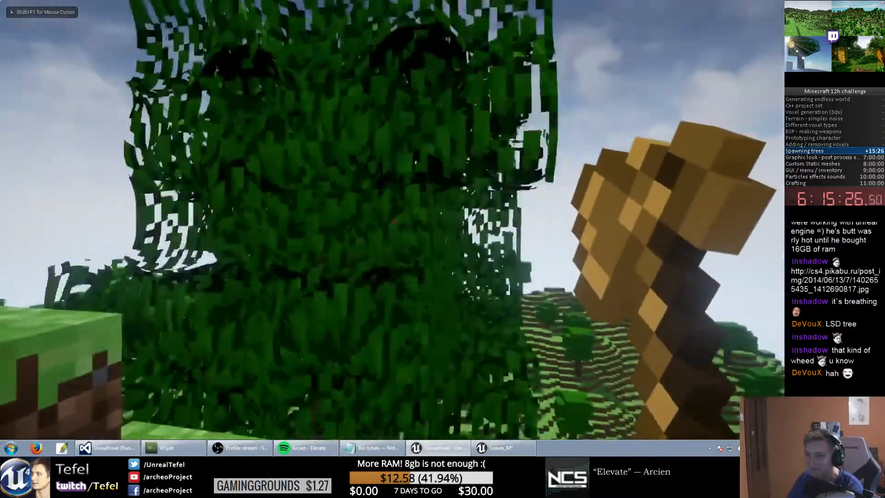
{"action": "key", "text": "w"}
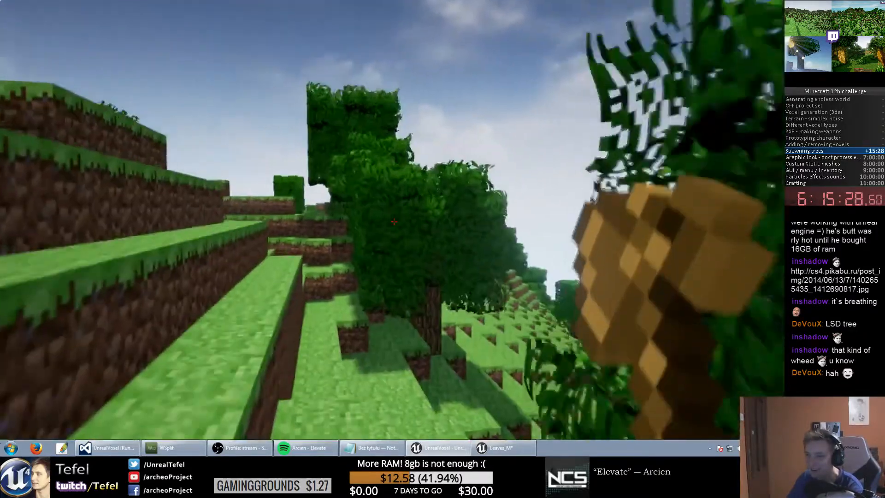
{"action": "key", "text": "w"}
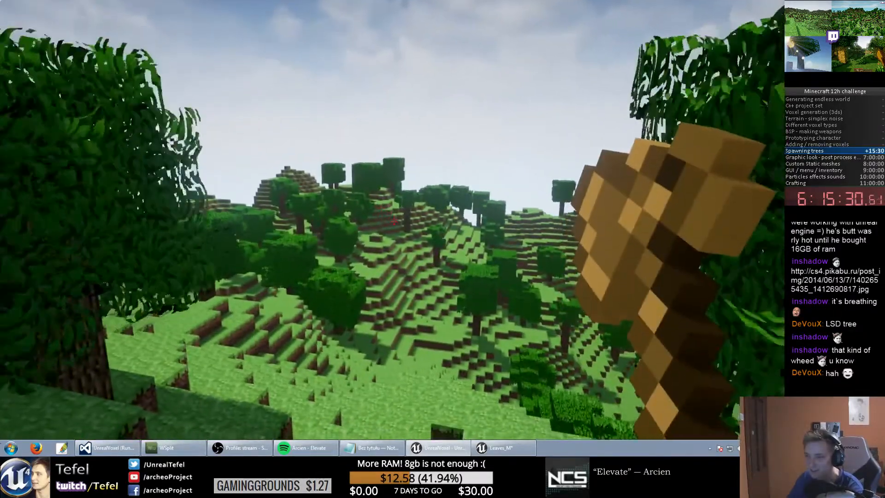
{"action": "key", "text": "w"}
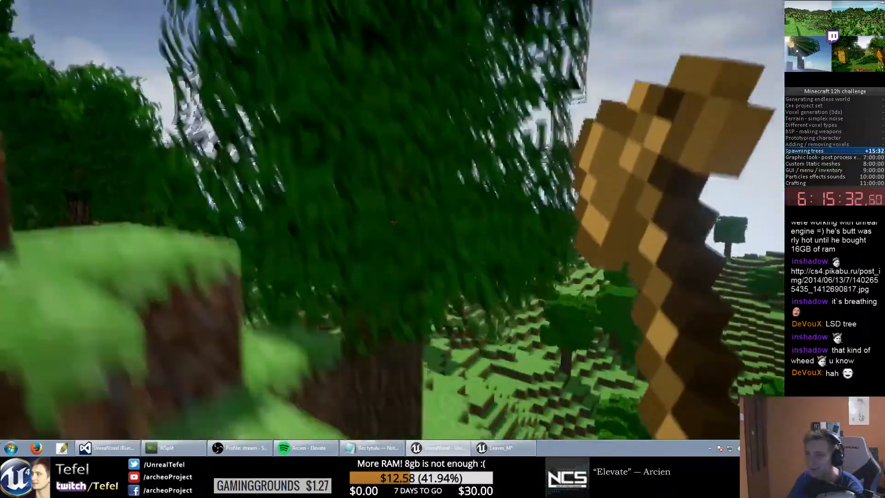
{"action": "key", "text": "space"}
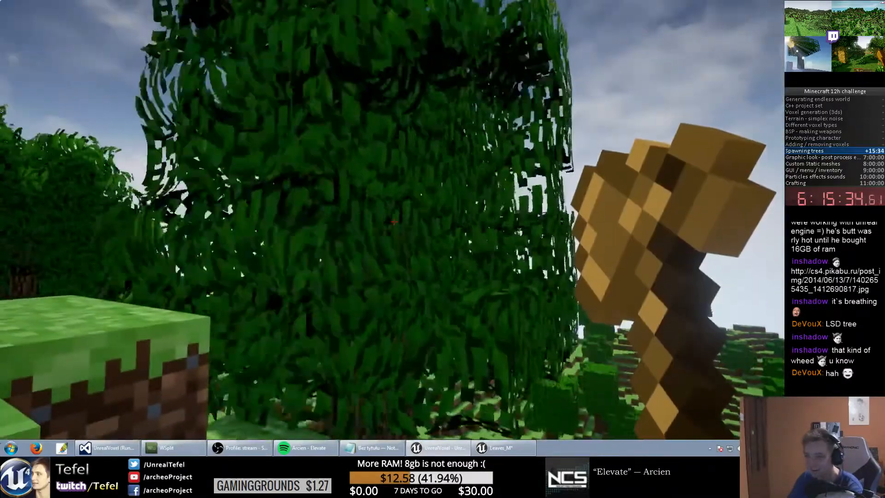
{"action": "key", "text": "Escape"}
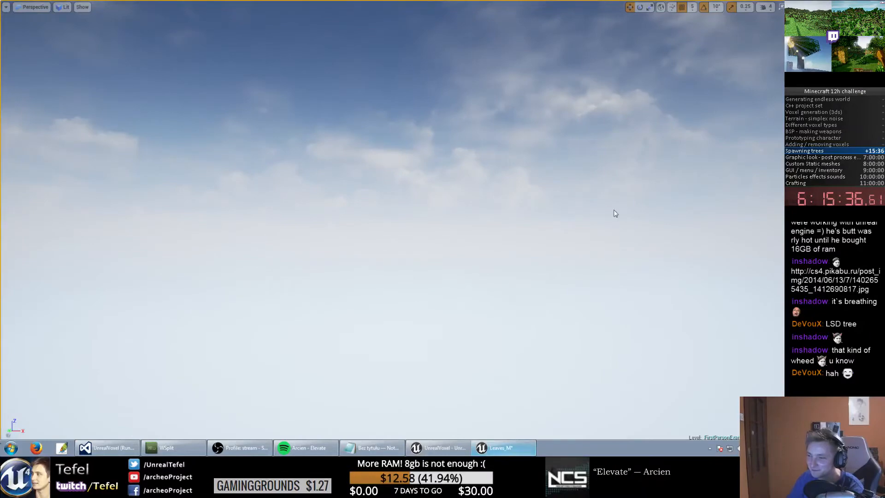
Step: Set Const B of the Multiply node after SimpleGrassWind to 0.2 and apply the change to Leaves_M
{"action": "key", "text": "alt+Tab"}
{"action": "right_click_drag", "start_coordinate": [542, 242], "coordinate": [443, 292]}
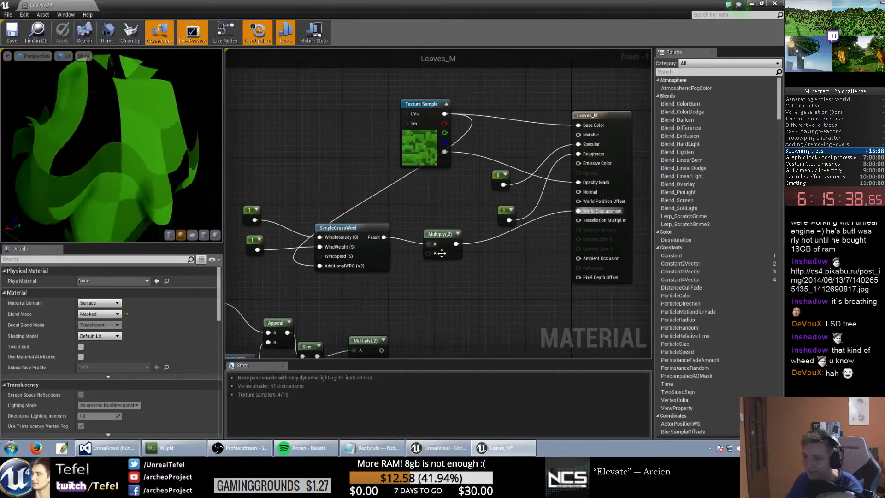
{"action": "right_click_drag", "start_coordinate": [442, 253], "coordinate": [503, 259]}
{"action": "left_click", "coordinate": [316, 249]}
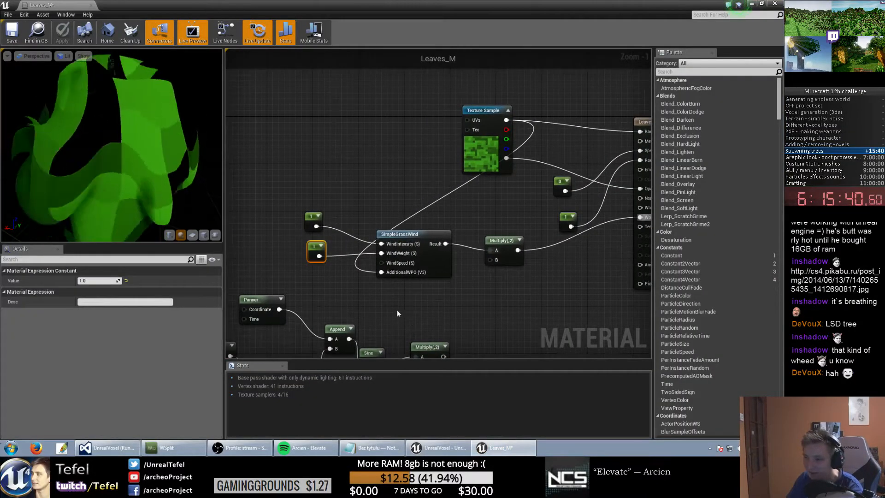
{"action": "left_click", "coordinate": [302, 301]}
{"action": "left_click", "coordinate": [508, 257]}
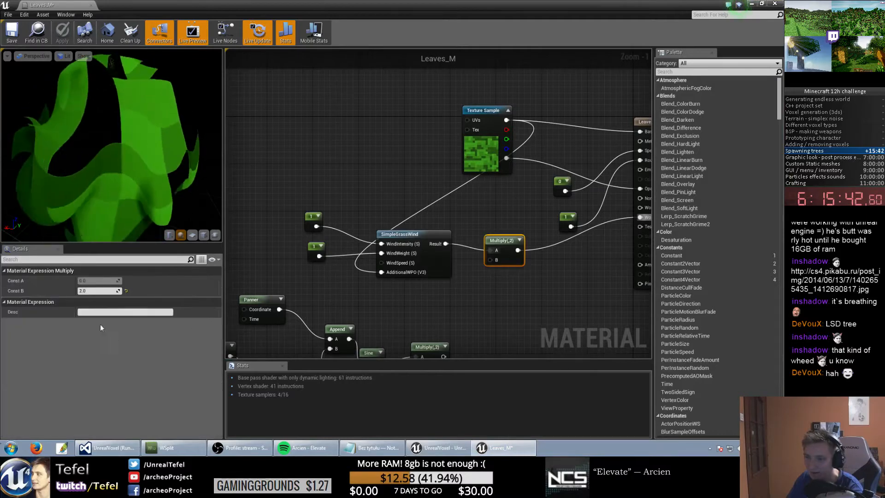
{"action": "left_click", "coordinate": [98, 290]}
{"action": "type", "text": "0.2"}
{"action": "key", "text": "Return"}
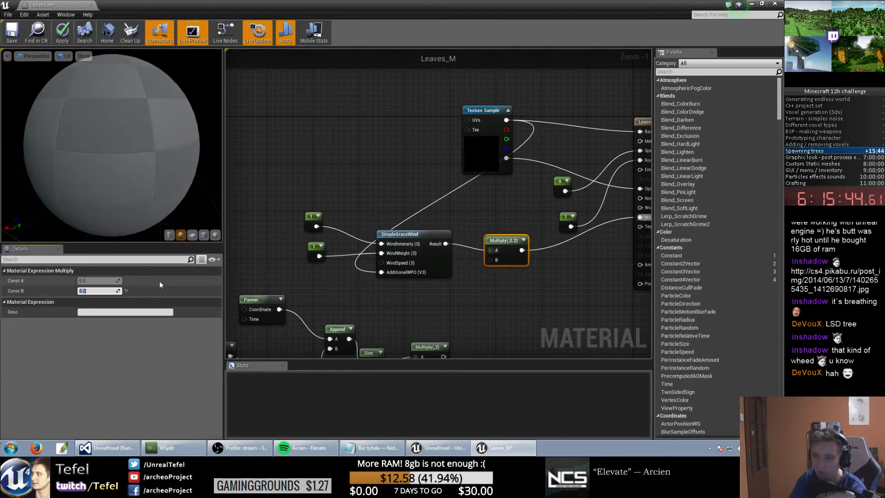
{"action": "left_click", "coordinate": [62, 40]}
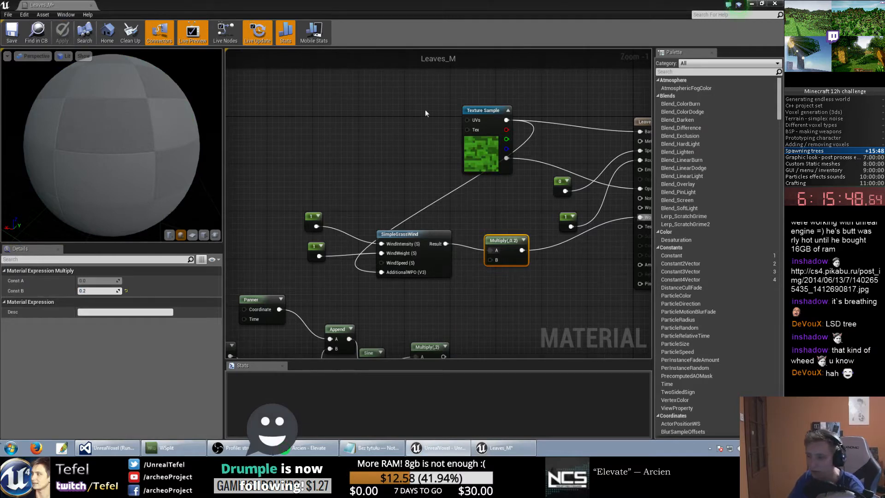
Step: Shrink the Leaves_M editor to a floating window beside the played level, check the leaf movement, and end the play session
{"action": "left_click", "coordinate": [750, 4]}
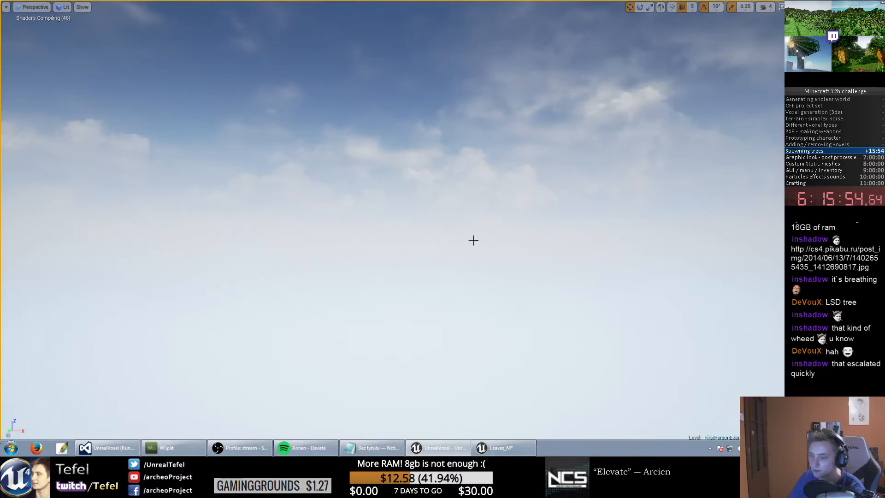
{"action": "key", "text": "alt+Tab"}
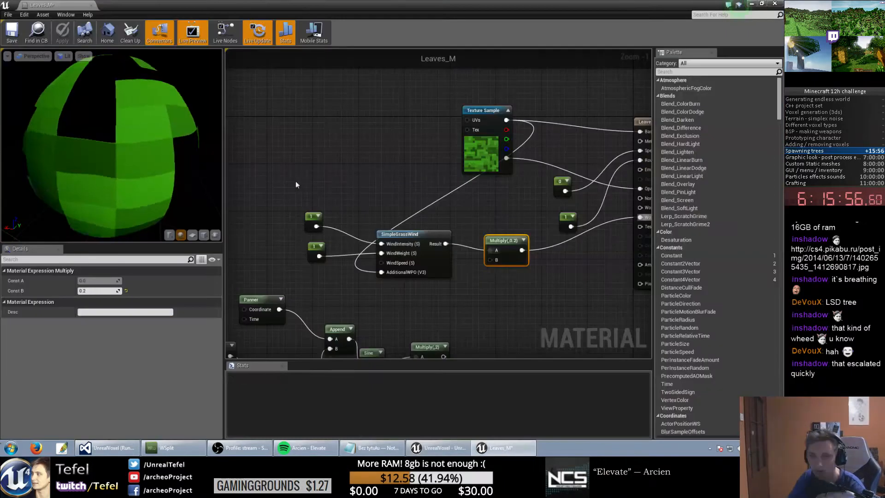
{"action": "left_click", "coordinate": [763, 3]}
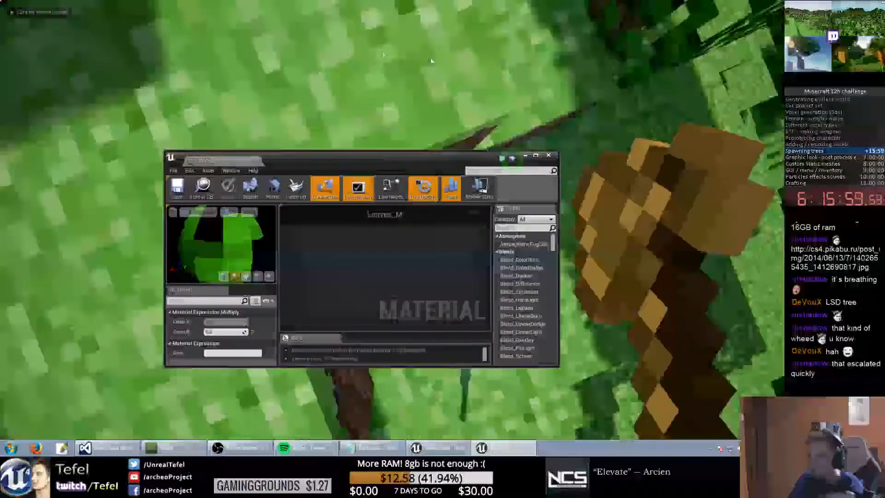
{"action": "left_click", "coordinate": [431, 61]}
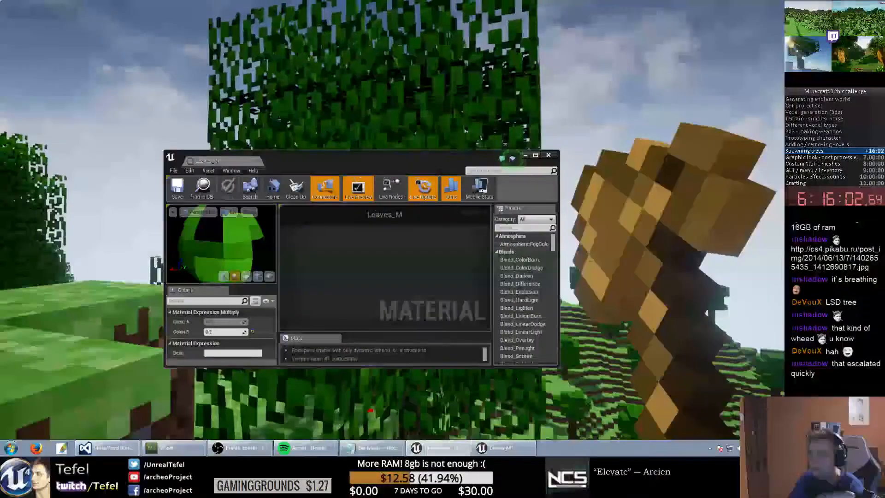
{"action": "left_click", "coordinate": [407, 164]}
{"action": "left_click_drag", "start_coordinate": [279, 159], "coordinate": [674, 106]}
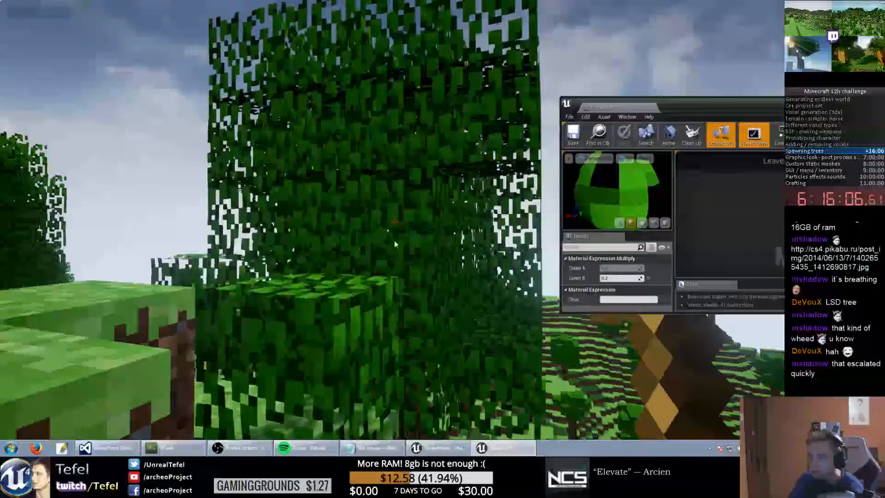
{"action": "left_click", "coordinate": [395, 244]}
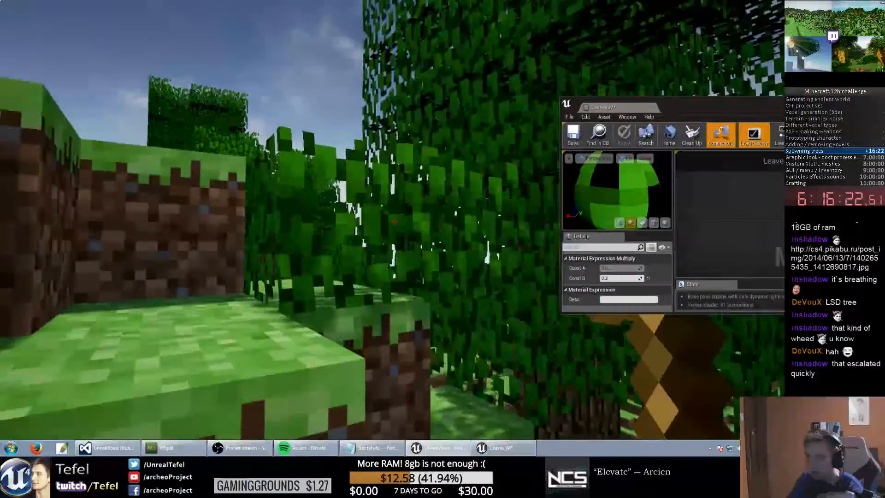
{"action": "key", "text": "Escape"}
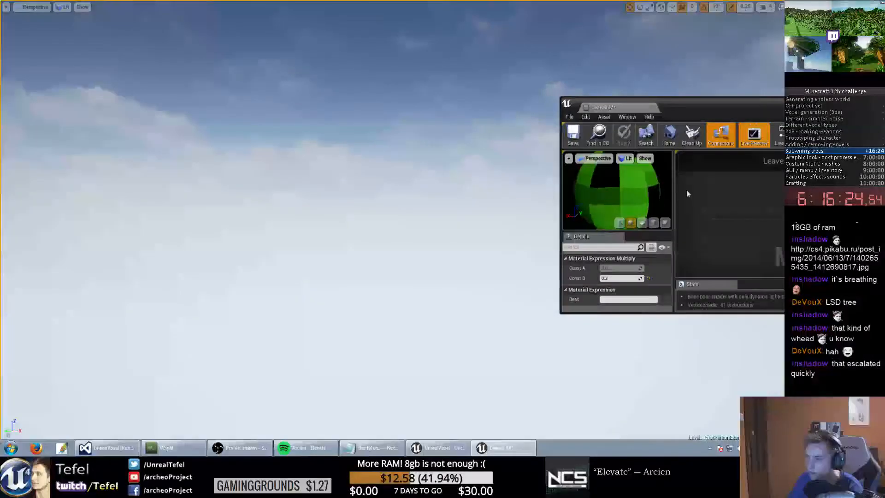
Step: Set the constants feeding SimpleGrassWind's WindWeight and WindIntensity to 0.5 each and apply them to Leaves_M
{"action": "left_click_drag", "start_coordinate": [694, 111], "coordinate": [485, 98]}
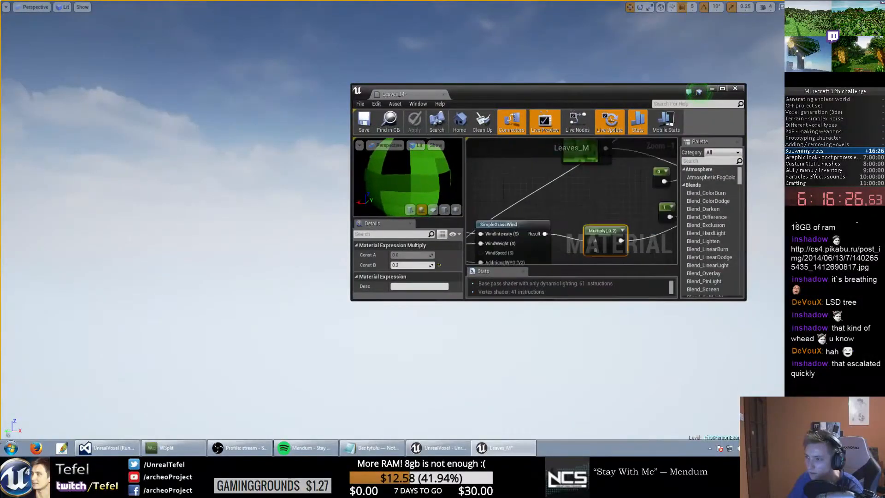
{"action": "right_click_drag", "start_coordinate": [507, 201], "coordinate": [575, 206]}
{"action": "right_click_drag", "start_coordinate": [630, 212], "coordinate": [660, 228]}
{"action": "left_click", "coordinate": [515, 223]}
{"action": "left_click", "coordinate": [411, 256]}
{"action": "type", "text": "0.5"}
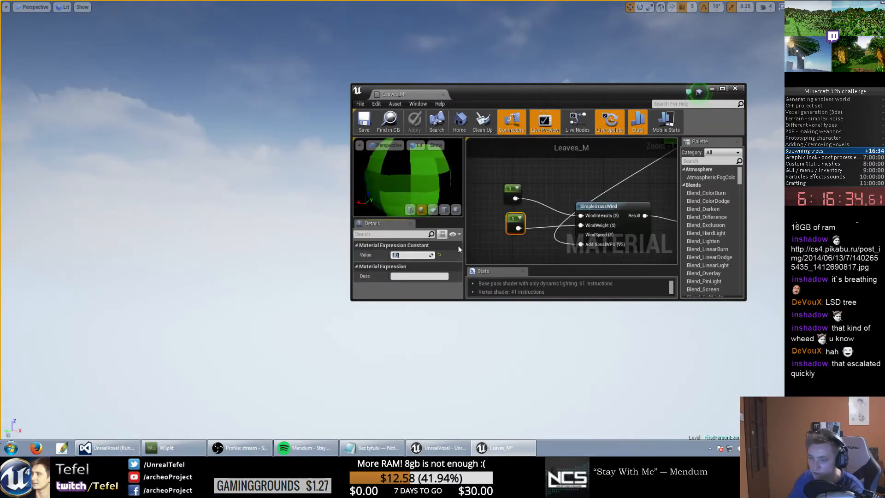
{"action": "key", "text": "Return"}
{"action": "right_click_drag", "start_coordinate": [611, 218], "coordinate": [623, 201]}
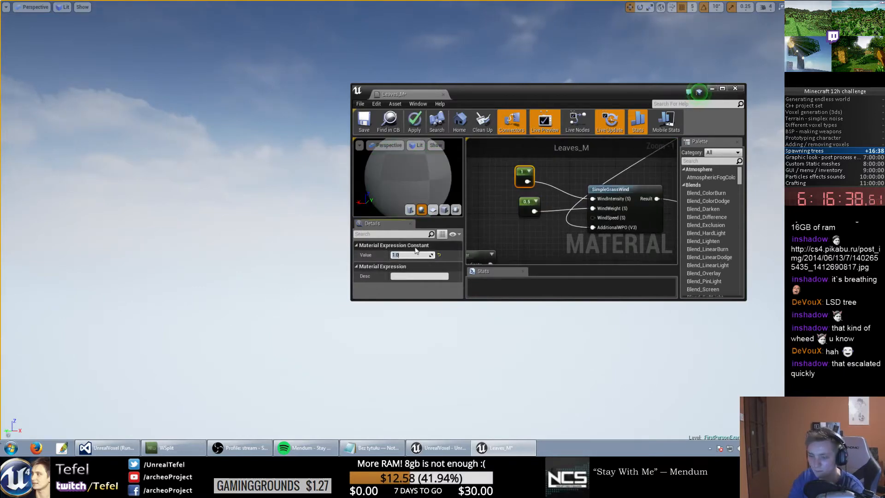
Step: Play the level and step back from a tree to examine how its leaves sway, leaving the session running
{"action": "left_click", "coordinate": [211, 197]}
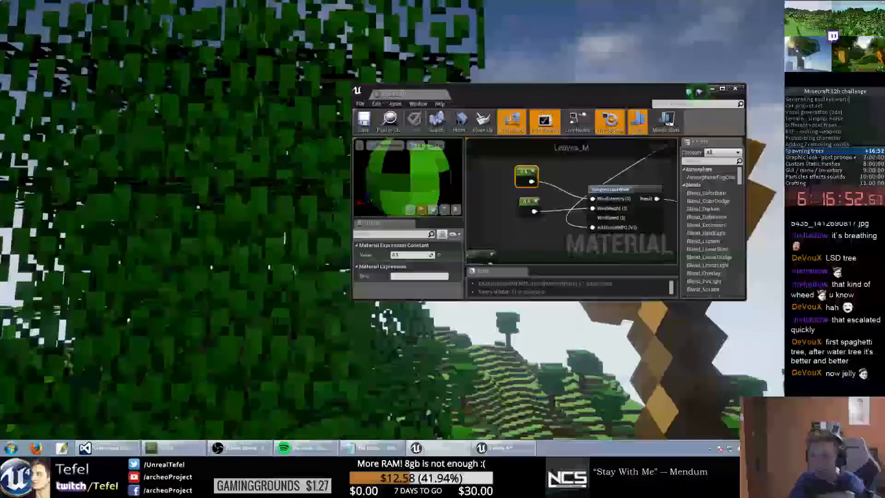
{"action": "key", "text": "s"}
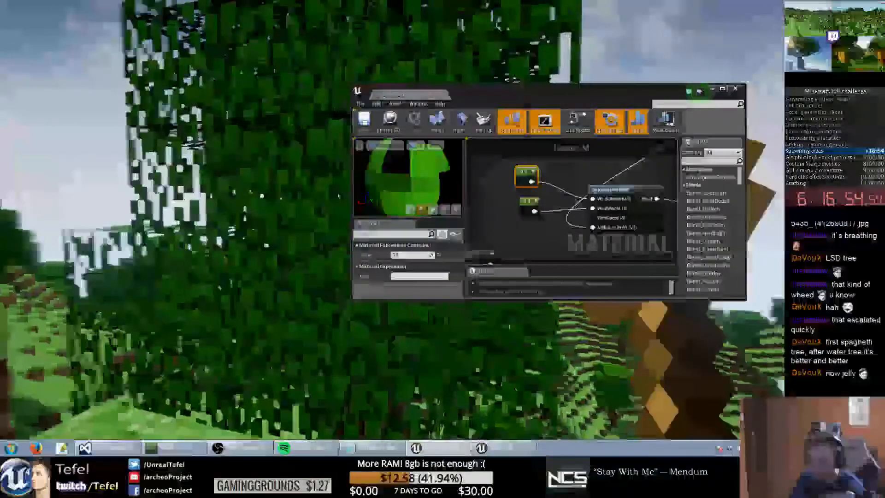
{"action": "key", "text": "super"}
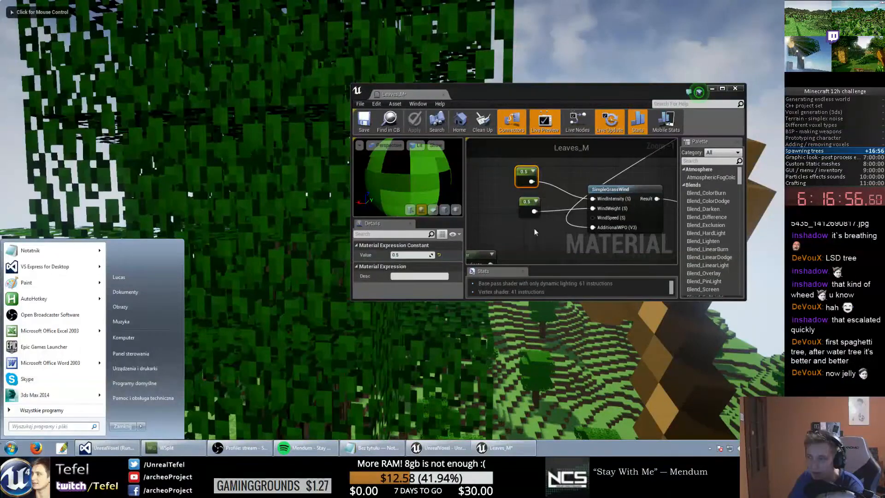
Step: Set the WindWeight constant to 2 and apply the change to Leaves_M while the level keeps running
{"action": "left_click", "coordinate": [529, 206]}
{"action": "left_click", "coordinate": [413, 255]}
{"action": "type", "text": "1"}
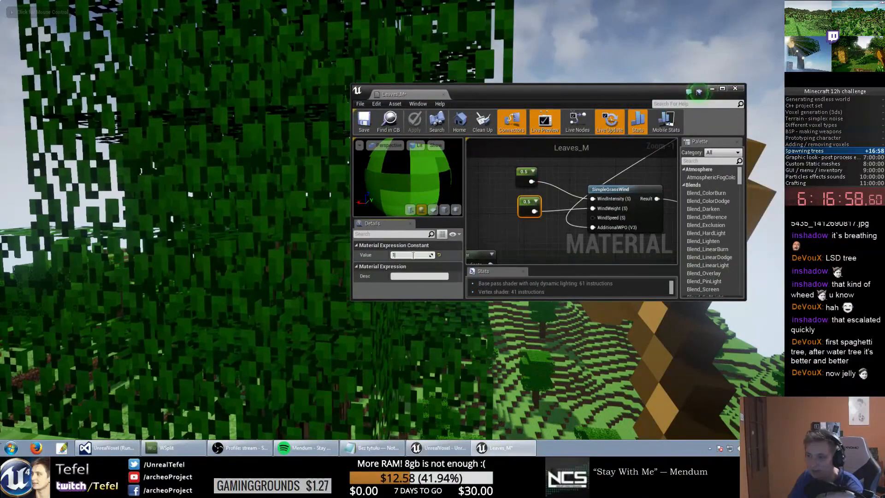
{"action": "key", "text": "Return"}
{"action": "left_click", "coordinate": [413, 122]}
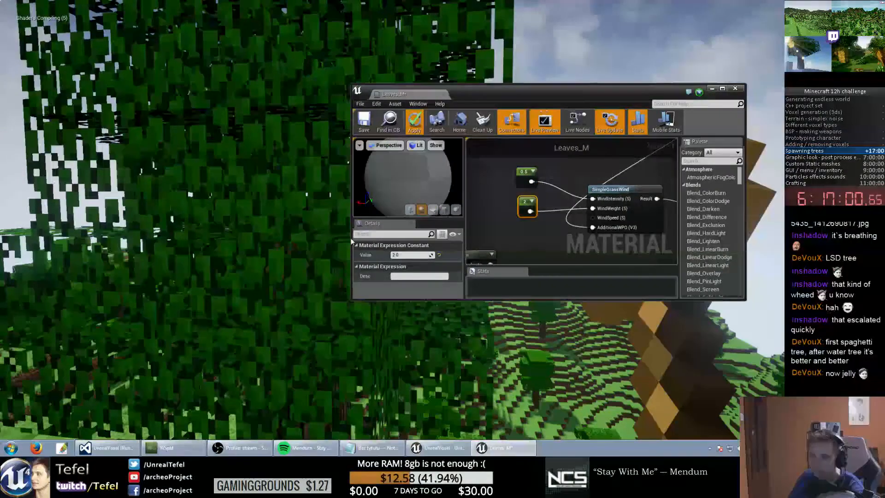
Step: Walk among the trees to examine the leaf sway with the stronger wind weight, then release the cursor from the game
{"action": "left_click", "coordinate": [292, 198]}
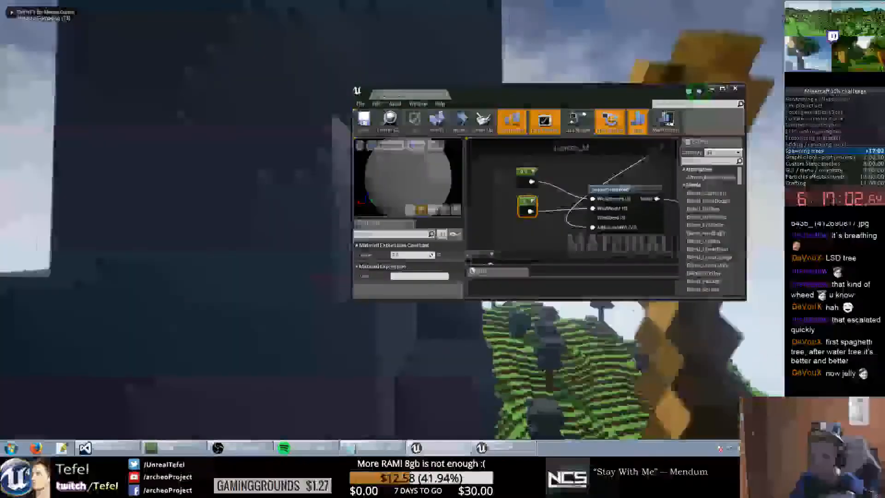
{"action": "key", "text": "w"}
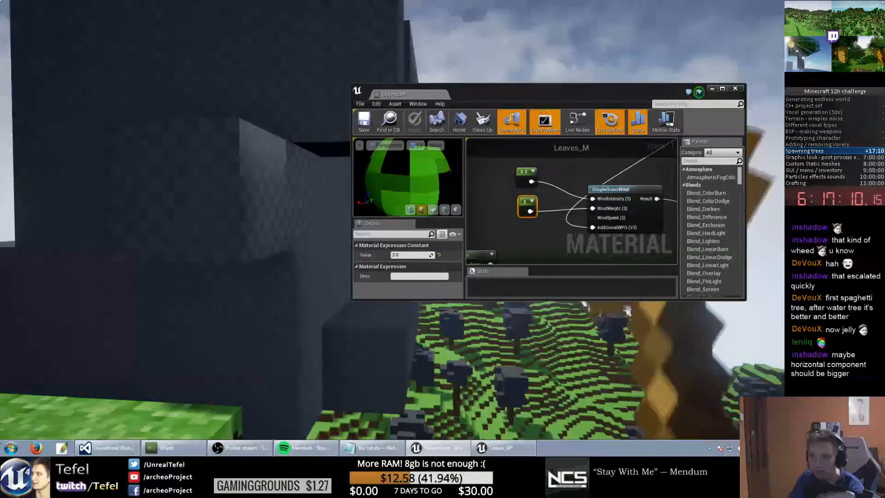
{"action": "key", "text": "w"}
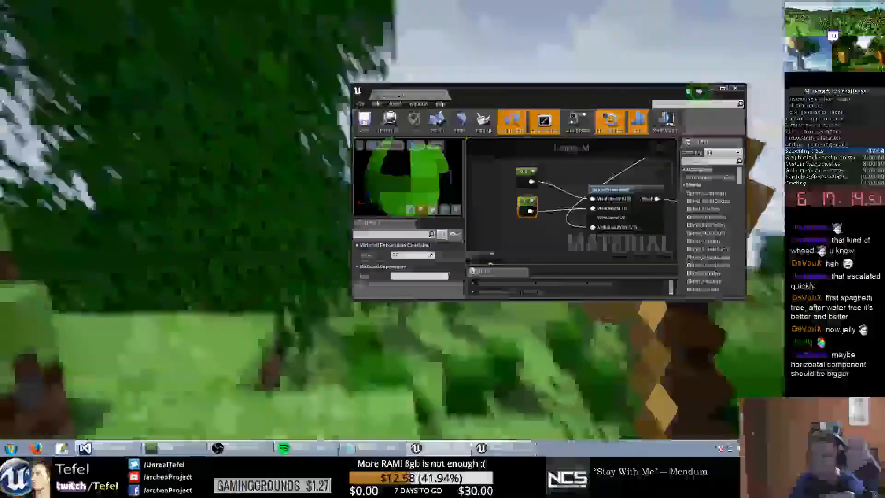
{"action": "key", "text": "w"}
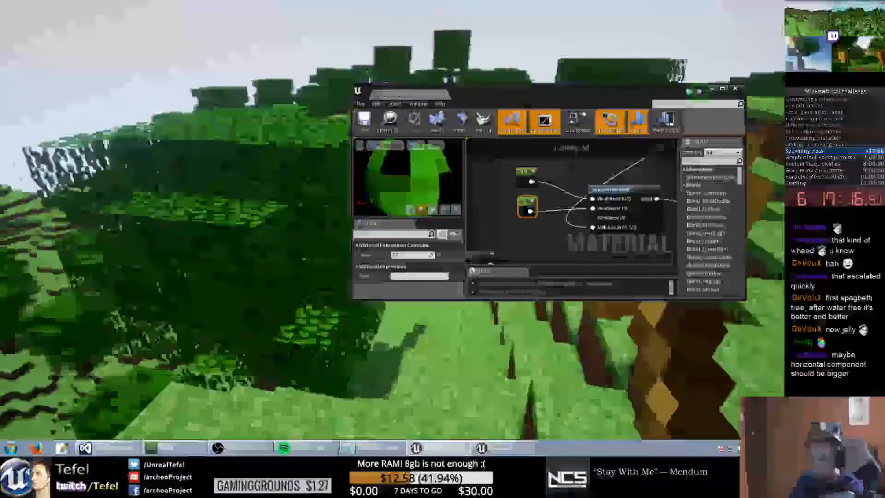
{"action": "key", "text": "w"}
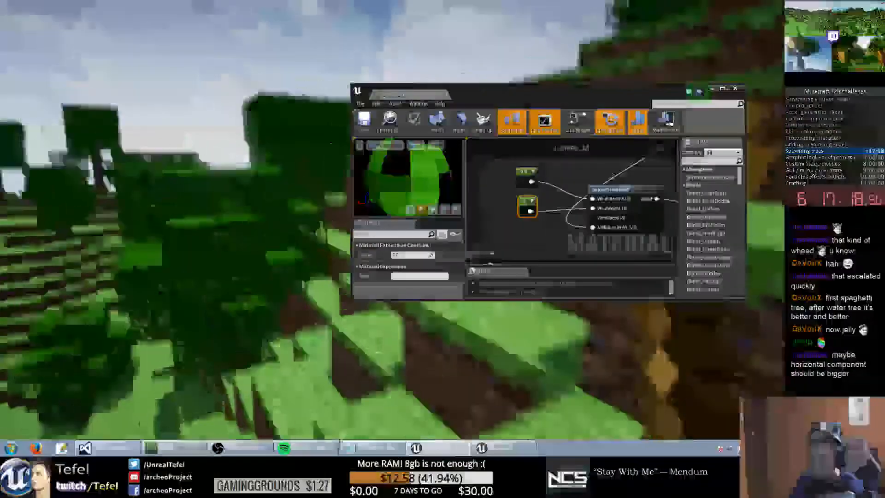
{"action": "key", "text": "w"}
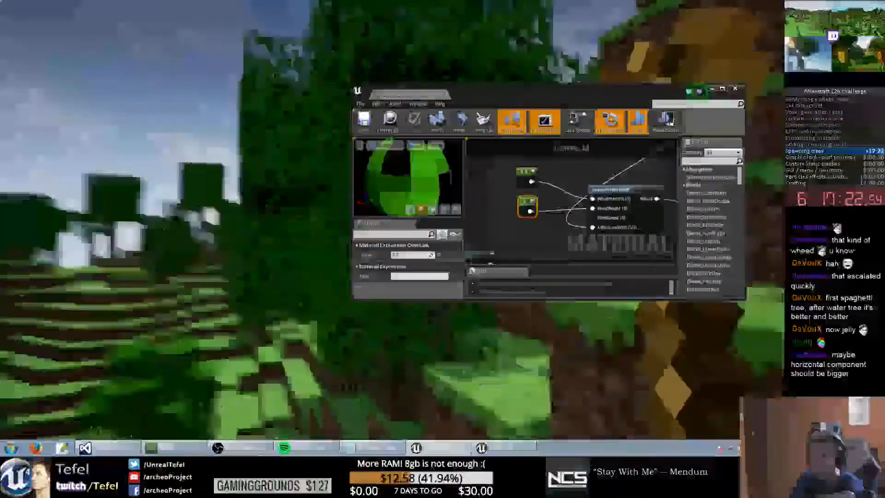
{"action": "key", "text": "w"}
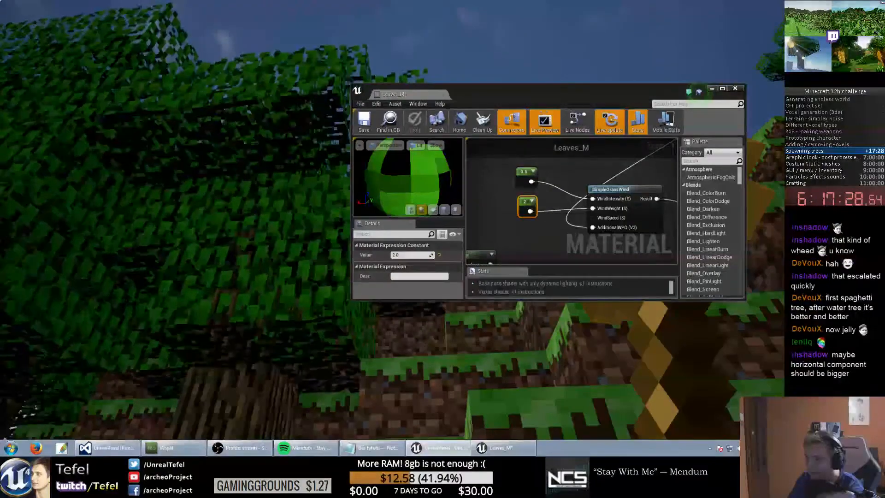
{"action": "key", "text": "super"}
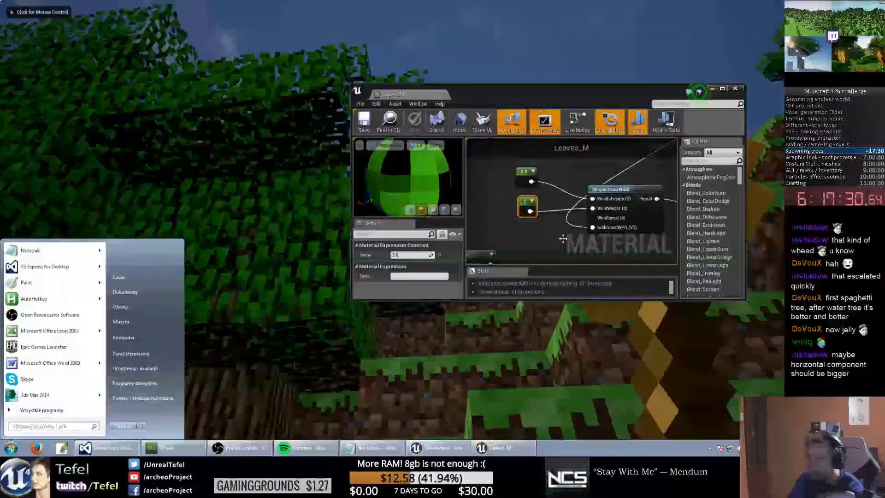
Step: Add a constant of 0.5, connect it to SimpleGrassWind's WindSpeed input, and apply the change to Leaves_M
{"action": "left_click", "coordinate": [531, 246]}
{"action": "key", "text": "1"}
{"action": "left_click", "coordinate": [530, 245]}
{"action": "left_click_drag", "start_coordinate": [544, 259], "coordinate": [556, 250]}
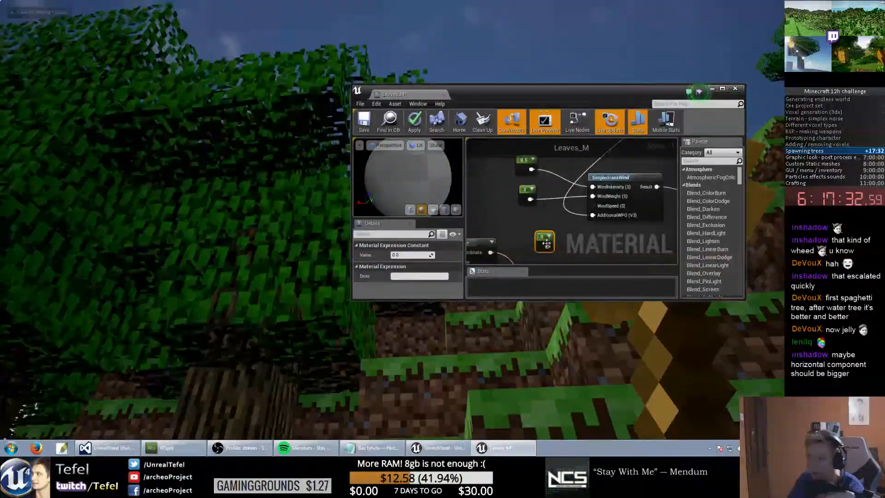
{"action": "left_click_drag", "start_coordinate": [613, 204], "coordinate": [605, 206]}
{"action": "left_click_drag", "start_coordinate": [544, 239], "coordinate": [544, 227]}
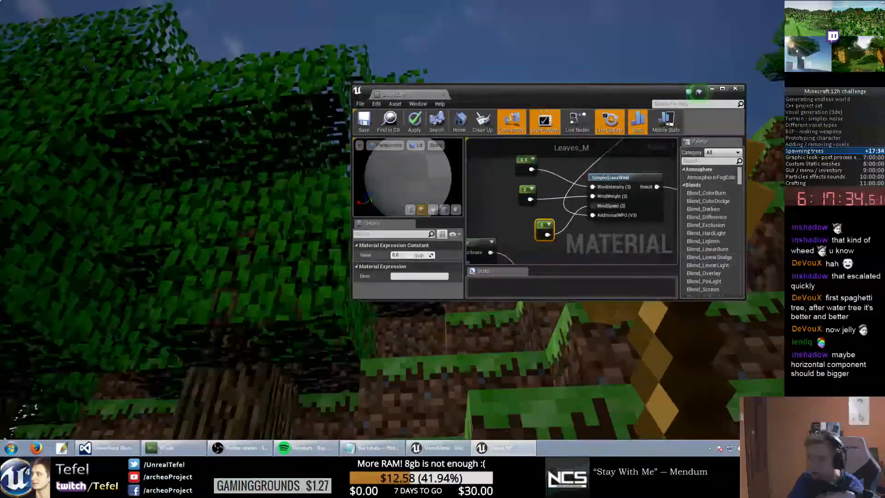
{"action": "type", "text": "0.5"}
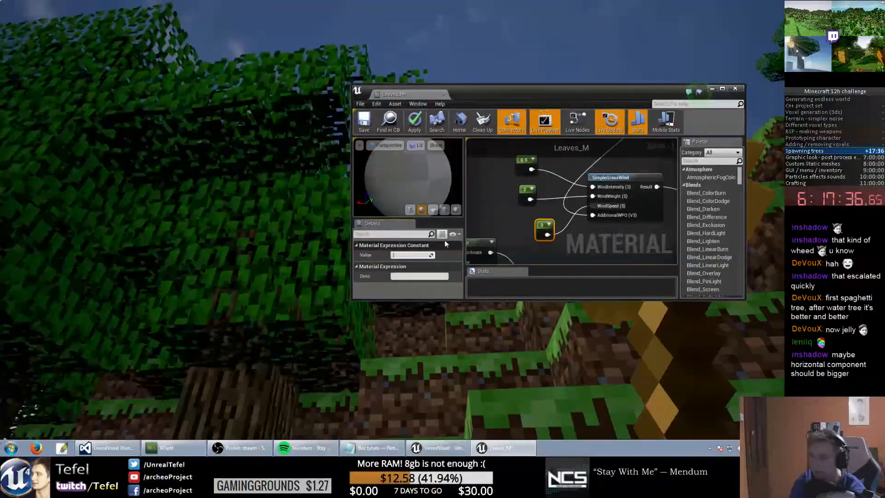
{"action": "key", "text": "Return"}
{"action": "left_click", "coordinate": [414, 121]}
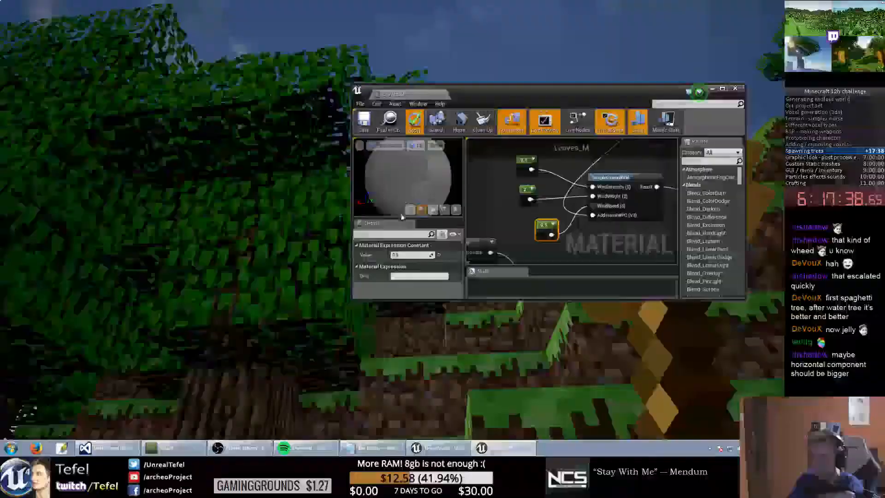
Step: Return to the running level and walk around the trees to examine the leaf sway at the new wind speed
{"action": "left_click", "coordinate": [243, 221]}
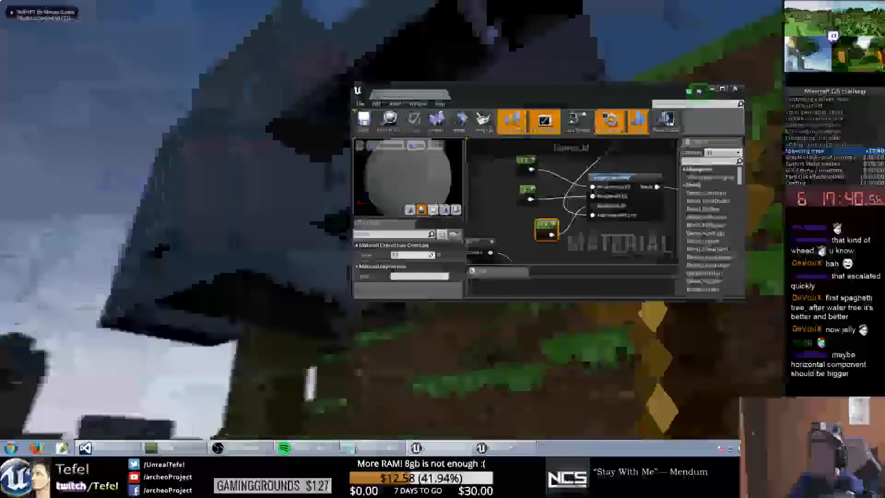
{"action": "key", "text": "w"}
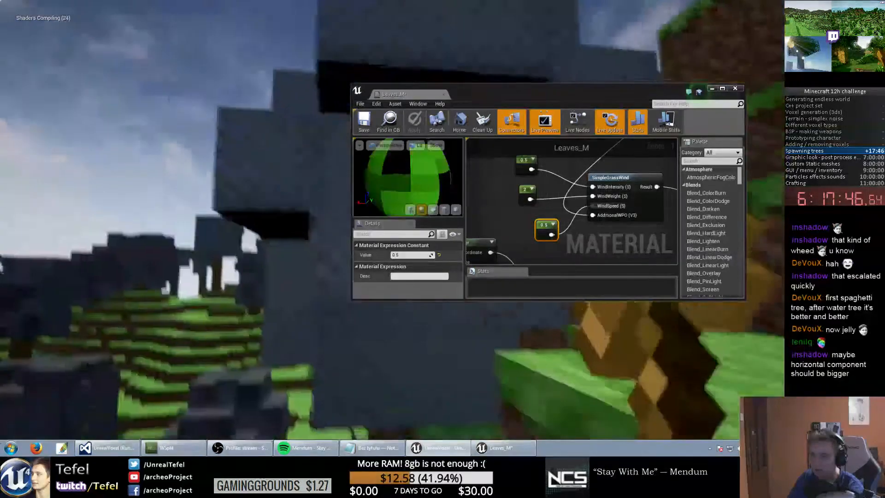
{"action": "key", "text": "w"}
{"action": "key", "text": "w"}
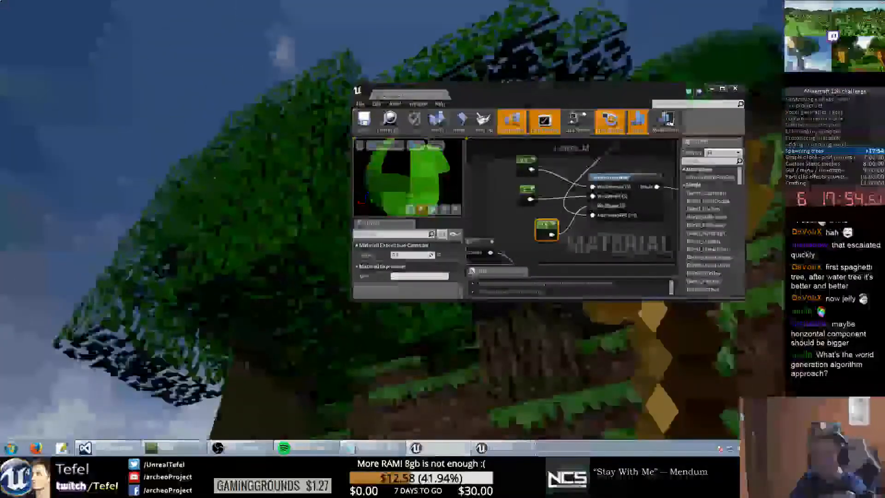
Step: Play the level full screen with the material editor window out of the way to examine the trees, and stop the play session
{"action": "key", "text": "w"}
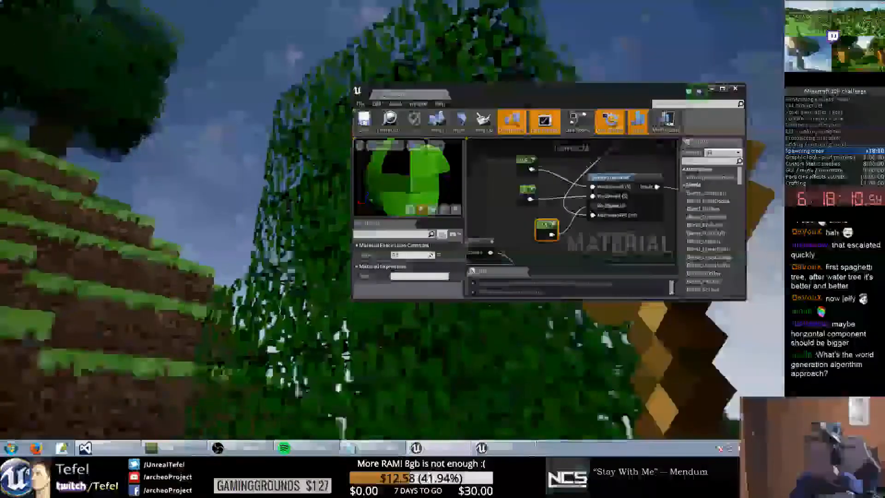
{"action": "key", "text": "F11"}
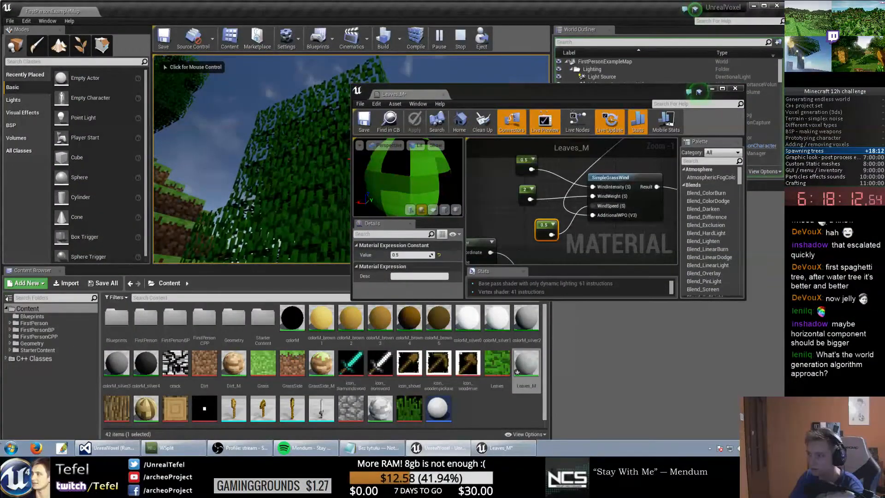
{"action": "key", "text": "F11"}
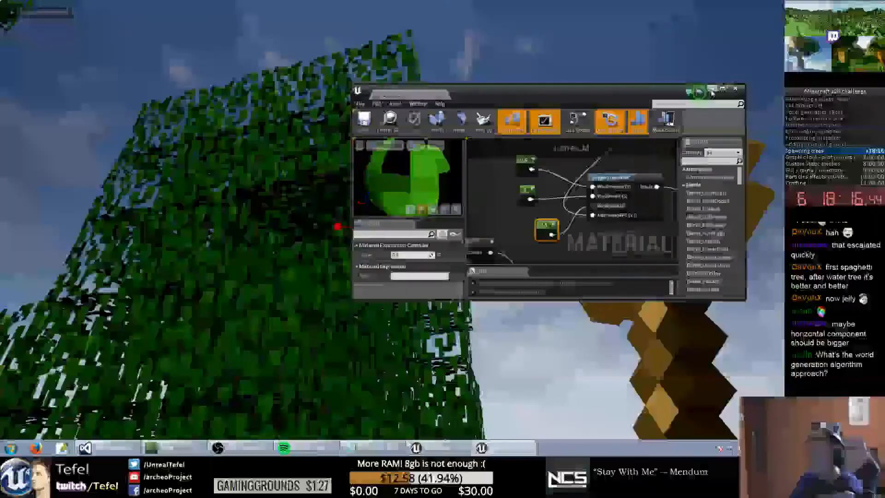
{"action": "left_click", "coordinate": [734, 88]}
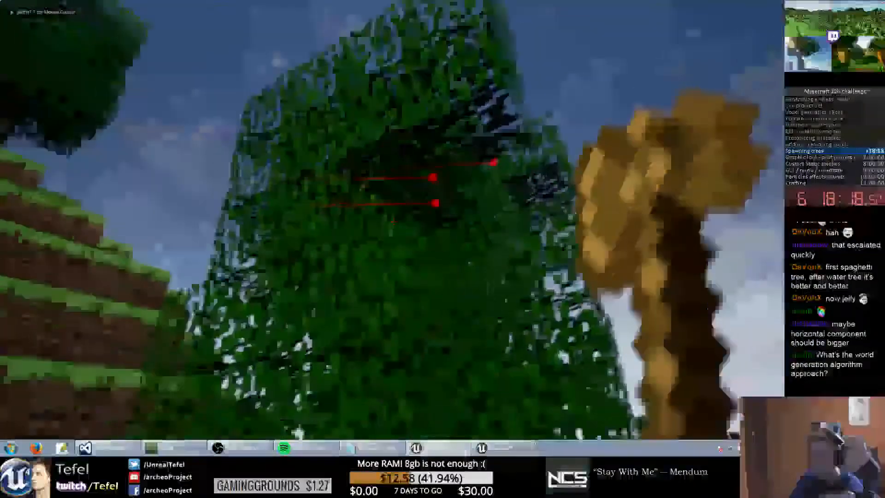
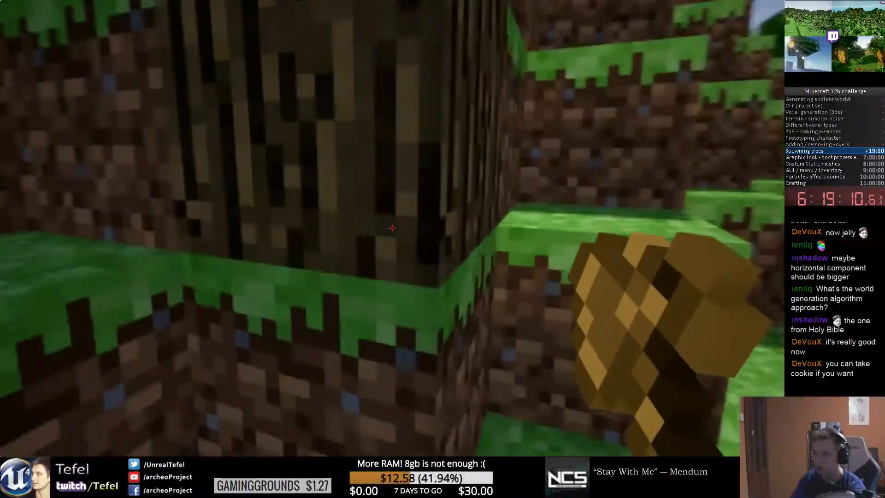
{"action": "key", "text": "Escape"}
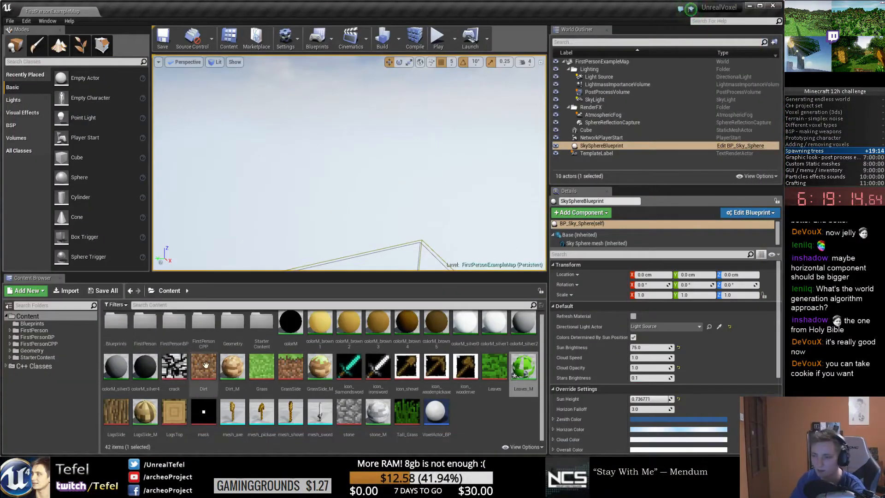
Step: Open the LogsSide_M material for editing
{"action": "left_click", "coordinate": [130, 410]}
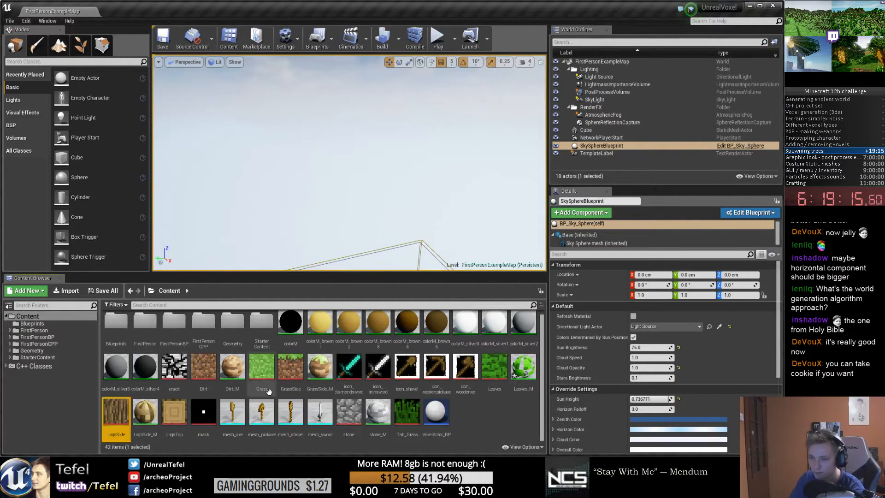
{"action": "left_click", "coordinate": [174, 414]}
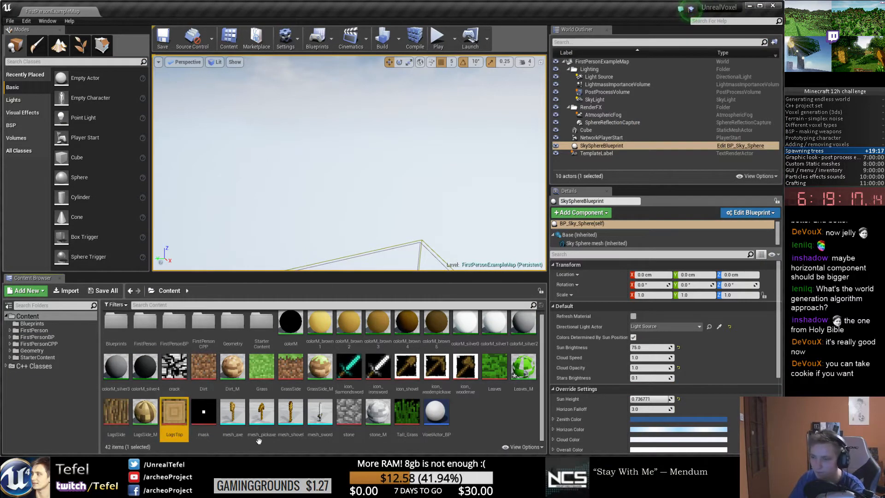
{"action": "left_click", "coordinate": [151, 412]}
{"action": "double_click", "coordinate": [151, 411]}
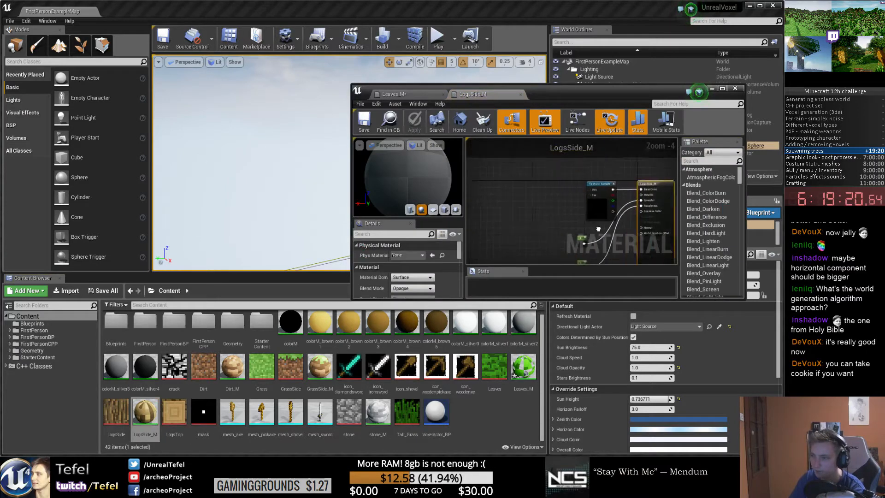
{"action": "scroll", "coordinate": [513, 203], "scroll_direction": "up", "scroll_amount": 3}
Step: Add a Vertex Color node to the LogsSide_M graph
{"action": "right_click", "coordinate": [501, 171]}
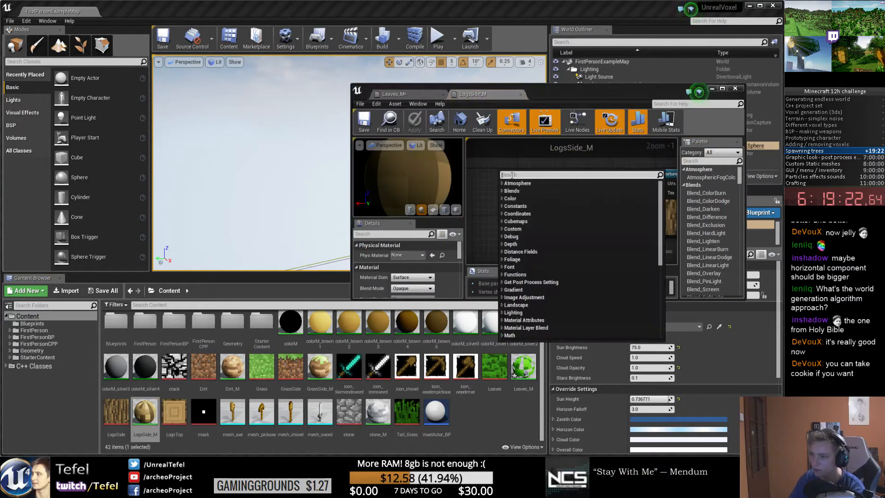
{"action": "type", "text": "vert"}
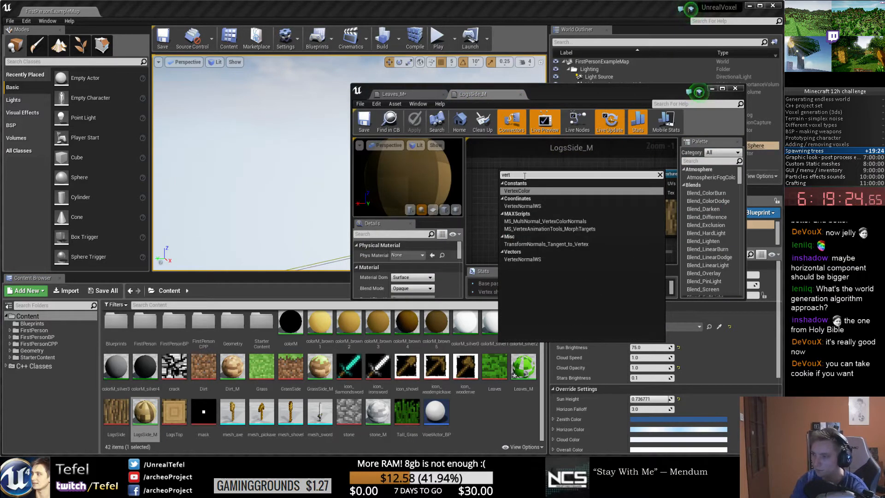
{"action": "key", "text": "Return"}
Step: Replace the new Vertex Color node in LogsSide_M with the Vertex Color, Multiply(,255) and If nodes copied from GrassSide_M
{"action": "left_click", "coordinate": [204, 368]}
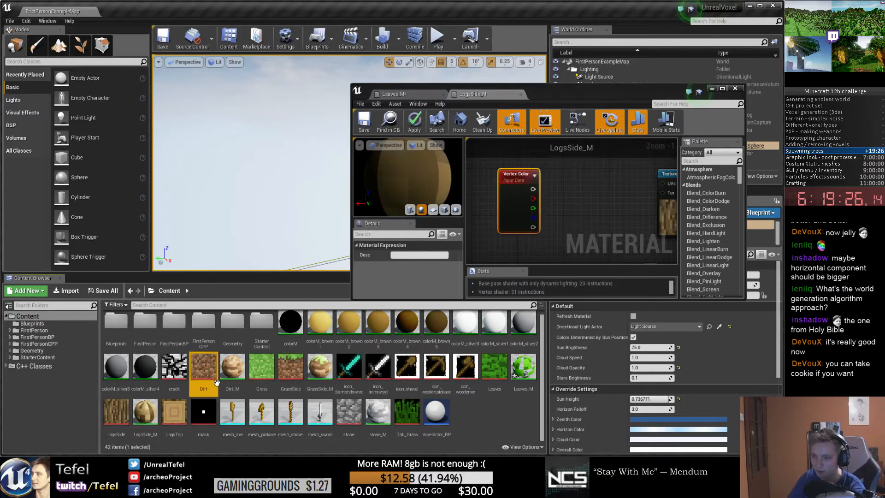
{"action": "double_click", "coordinate": [323, 383]}
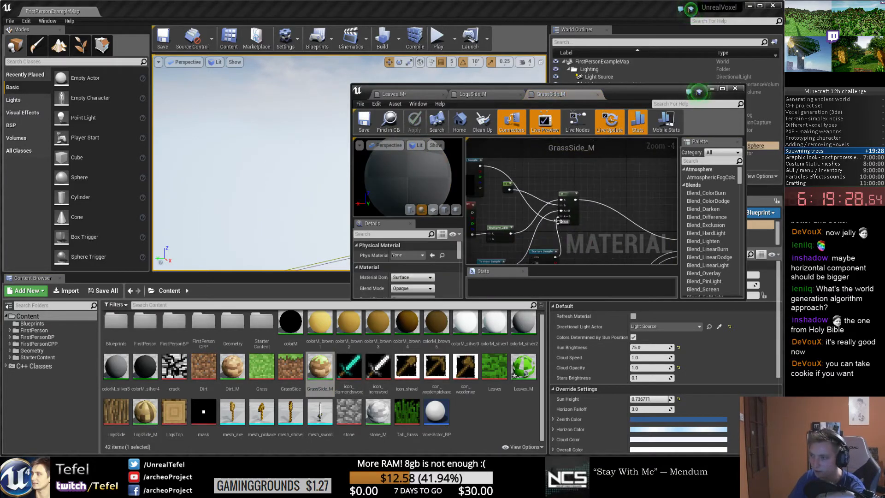
{"action": "scroll", "coordinate": [507, 213], "scroll_direction": "up", "scroll_amount": 2}
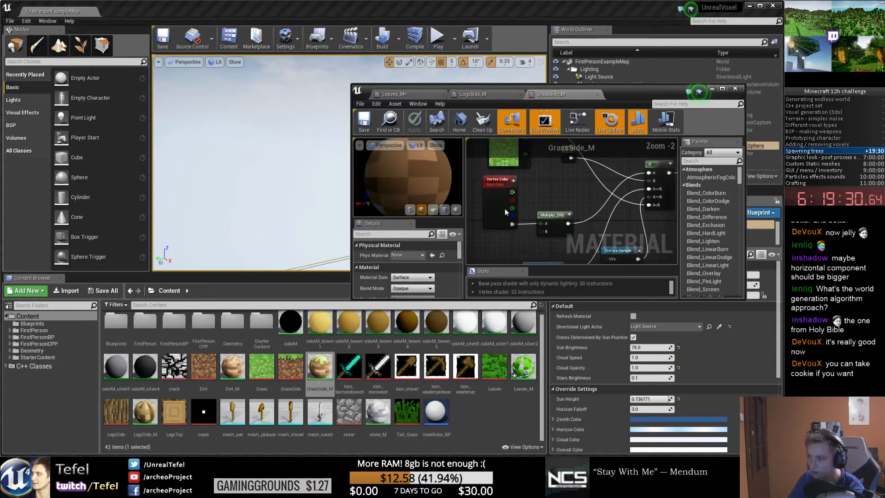
{"action": "left_click", "coordinate": [488, 95]}
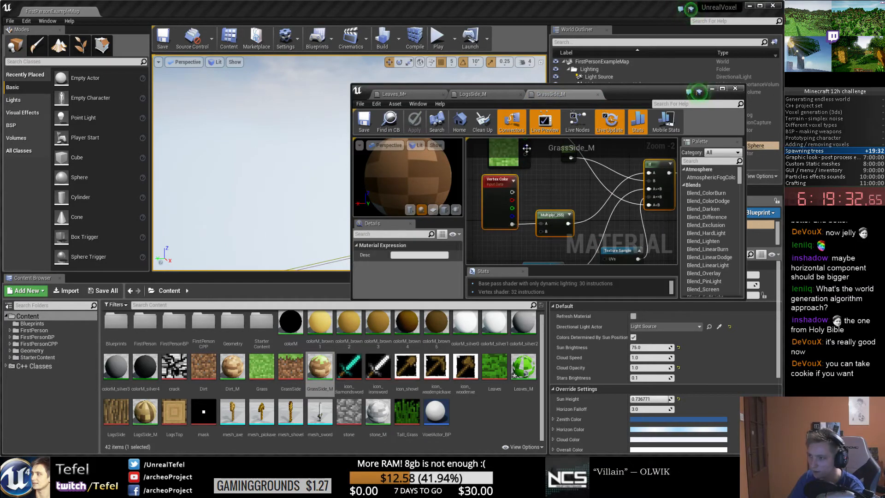
{"action": "key", "text": "Delete"}
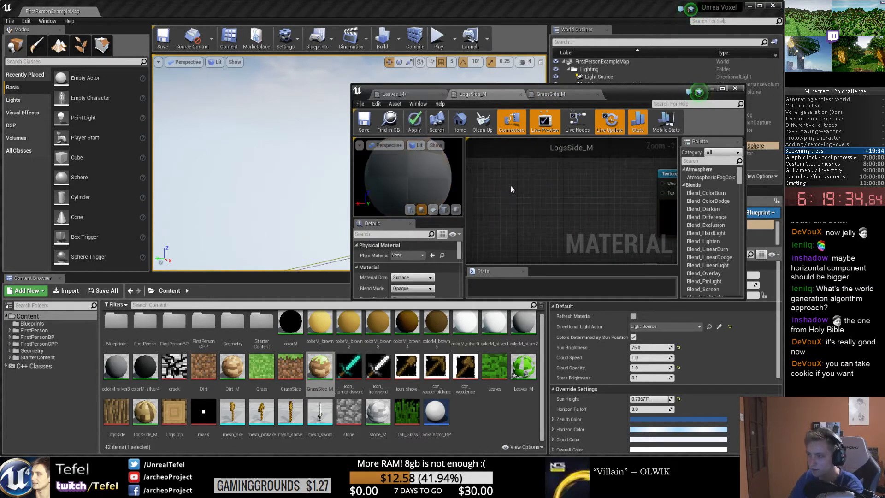
{"action": "right_click_drag", "start_coordinate": [511, 185], "coordinate": [557, 169]}
{"action": "key", "text": "ctrl+b"}
{"action": "key", "text": "ctrl+v"}
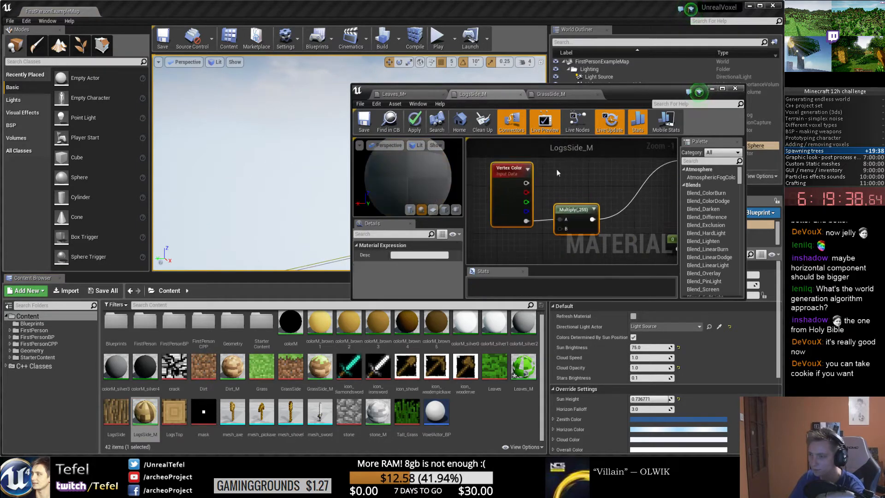
Step: Arrange the pasted nodes in LogsSide_M so the If node sits close beside the Multiply(,255) node
{"action": "left_click_drag", "start_coordinate": [587, 216], "coordinate": [541, 200]}
{"action": "scroll", "coordinate": [580, 212], "scroll_direction": "down", "scroll_amount": 2}
{"action": "right_click_drag", "start_coordinate": [580, 213], "coordinate": [550, 245]}
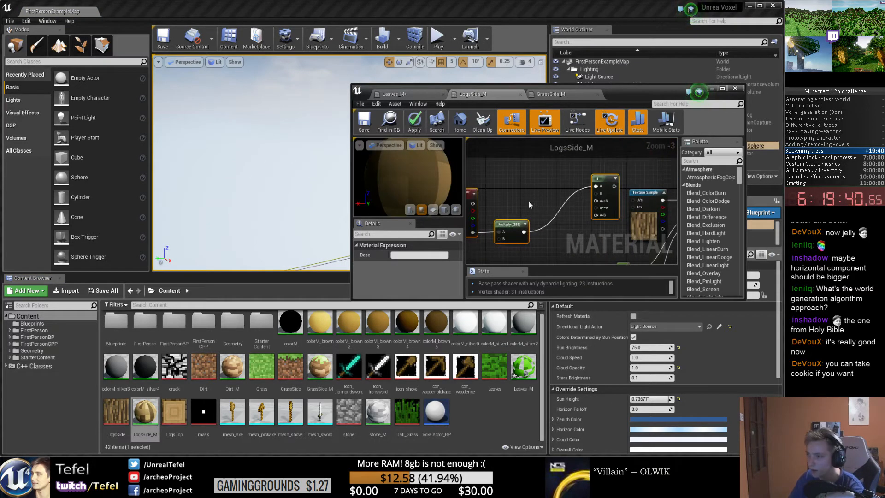
{"action": "left_click_drag", "start_coordinate": [611, 184], "coordinate": [569, 210]}
{"action": "right_click_drag", "start_coordinate": [550, 192], "coordinate": [536, 166]}
{"action": "scroll", "coordinate": [513, 182], "scroll_direction": "up", "scroll_amount": 2}
{"action": "right_click_drag", "start_coordinate": [506, 222], "coordinate": [538, 241]}
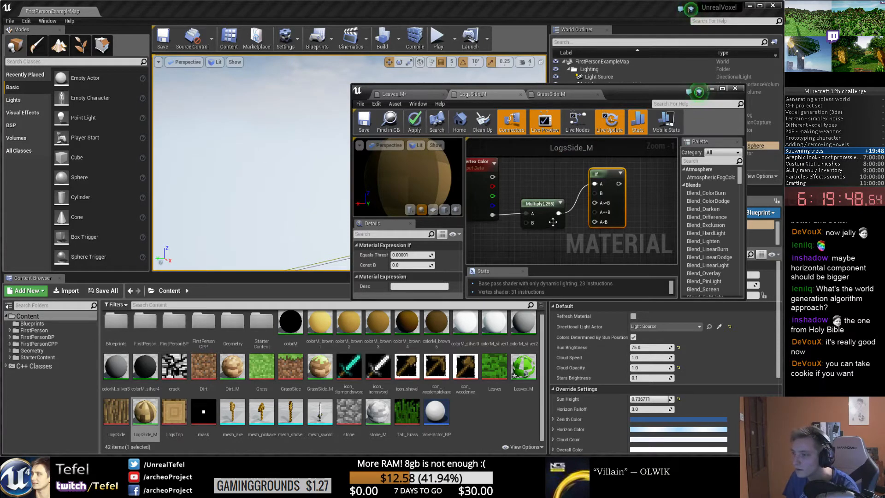
Step: Add a constant with the value 2 and connect it to the If node's B input
{"action": "left_click", "coordinate": [535, 164]}
{"action": "left_click_drag", "start_coordinate": [546, 179], "coordinate": [601, 194]}
{"action": "left_click", "coordinate": [411, 255]}
{"action": "type", "text": "2"}
{"action": "key", "text": "Return"}
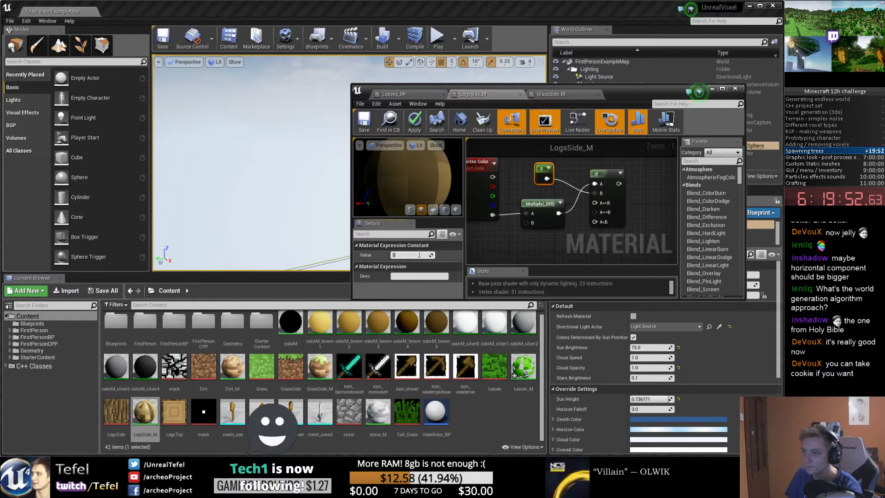
{"action": "right_click_drag", "start_coordinate": [647, 195], "coordinate": [608, 215]}
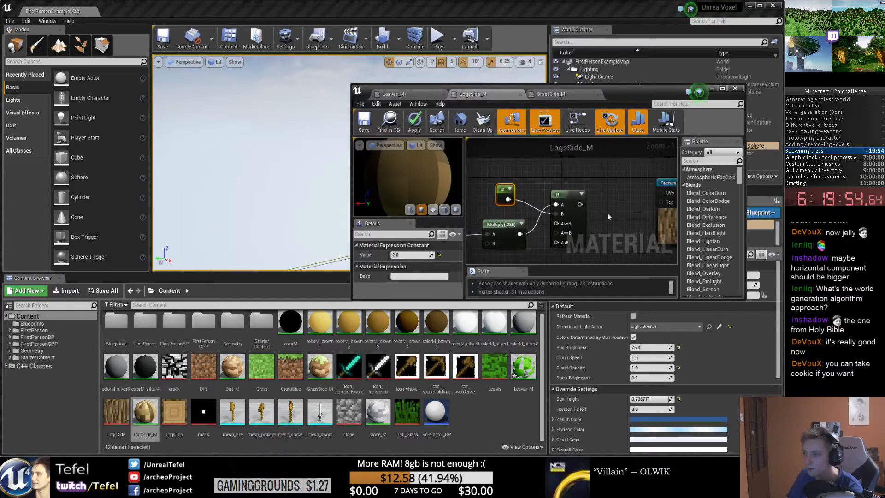
Step: Detach the log-side Texture Sample from Base Color, move it below the Multiply node and connect it to the If node's A > B input
{"action": "left_click_drag", "start_coordinate": [579, 205], "coordinate": [558, 211]}
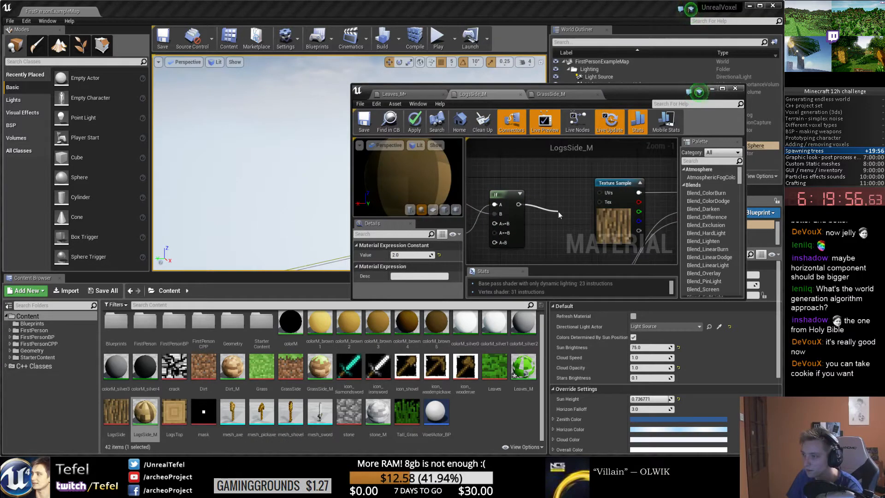
{"action": "left_click", "coordinate": [529, 186]}
{"action": "scroll", "coordinate": [529, 186], "scroll_direction": "down", "scroll_amount": 1}
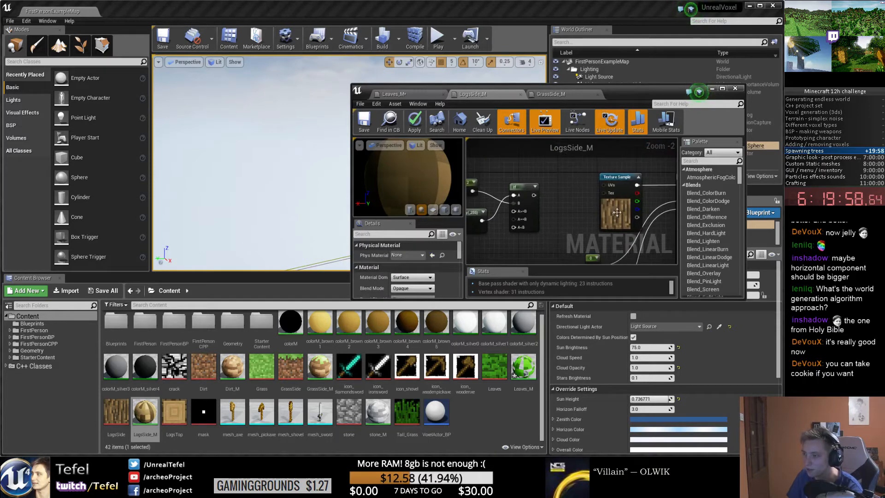
{"action": "left_click", "coordinate": [637, 188], "text": "alt"}
{"action": "left_click_drag", "start_coordinate": [620, 202], "coordinate": [557, 243]}
{"action": "right_click_drag", "start_coordinate": [576, 234], "coordinate": [575, 216]}
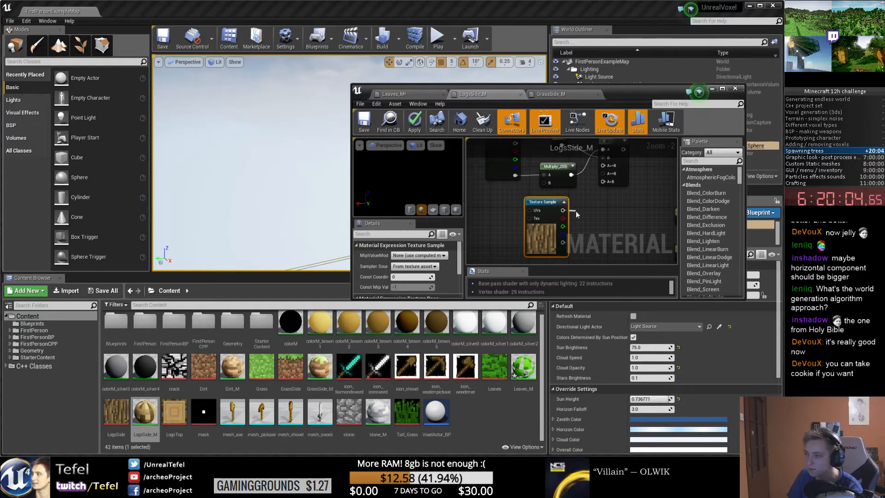
{"action": "left_click_drag", "start_coordinate": [600, 197], "coordinate": [604, 230]}
{"action": "scroll", "coordinate": [605, 229], "scroll_direction": "up", "scroll_amount": 2}
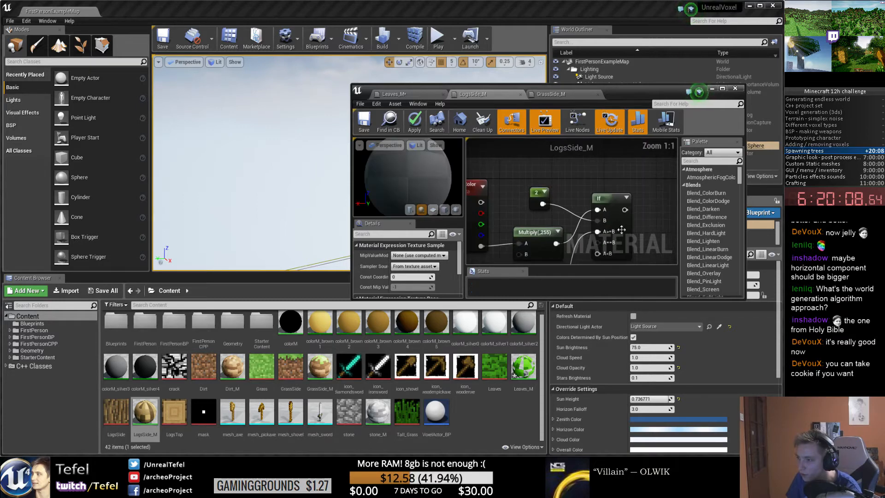
{"action": "right_click_drag", "start_coordinate": [607, 227], "coordinate": [618, 193]}
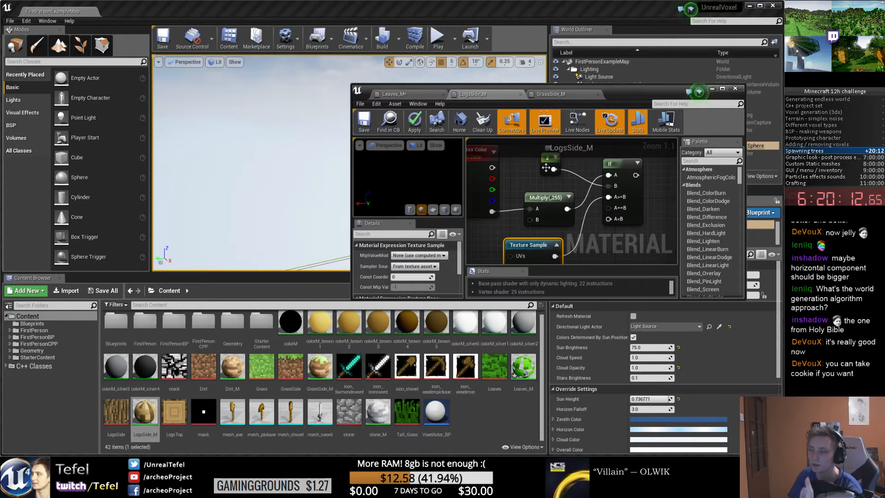
Step: Add the LogsTop texture to the graph as a Texture Sample and connect it to the If node's A < B input
{"action": "right_click_drag", "start_coordinate": [555, 251], "coordinate": [552, 186]}
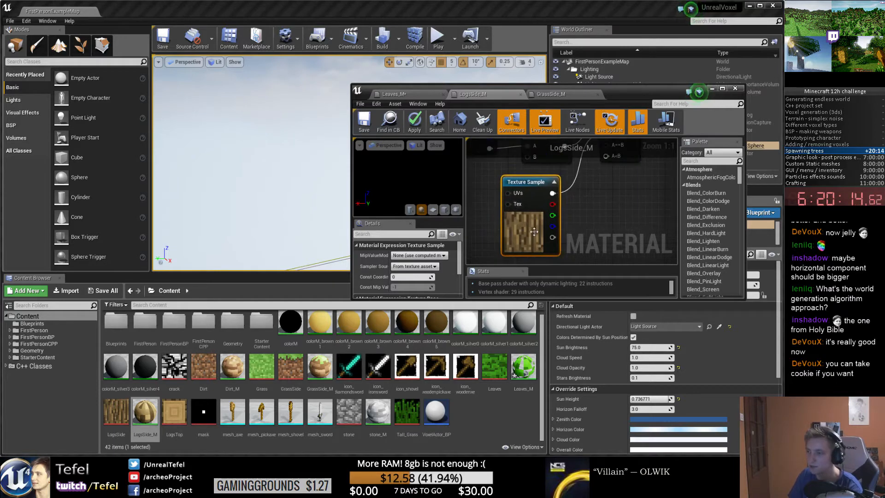
{"action": "scroll", "coordinate": [540, 221], "scroll_direction": "down", "scroll_amount": 3}
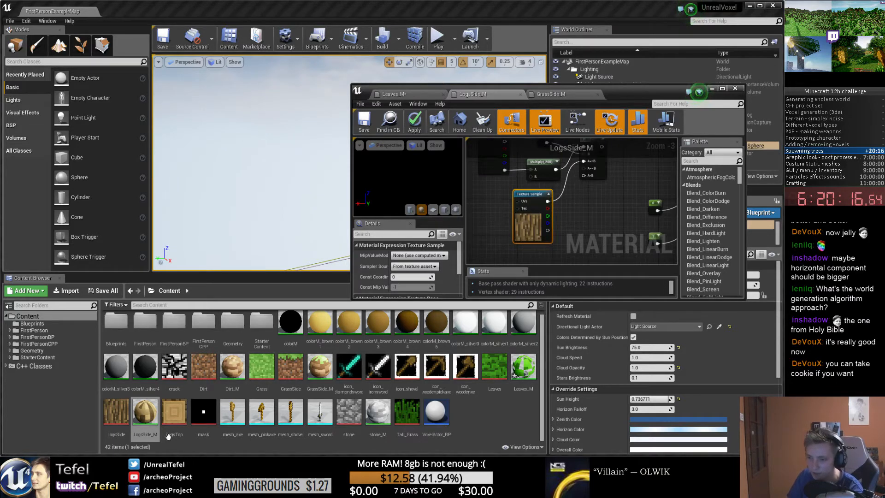
{"action": "left_click", "coordinate": [174, 415]}
{"action": "left_click_drag", "start_coordinate": [585, 226], "coordinate": [584, 226]}
{"action": "right_click_drag", "start_coordinate": [581, 208], "coordinate": [545, 193]}
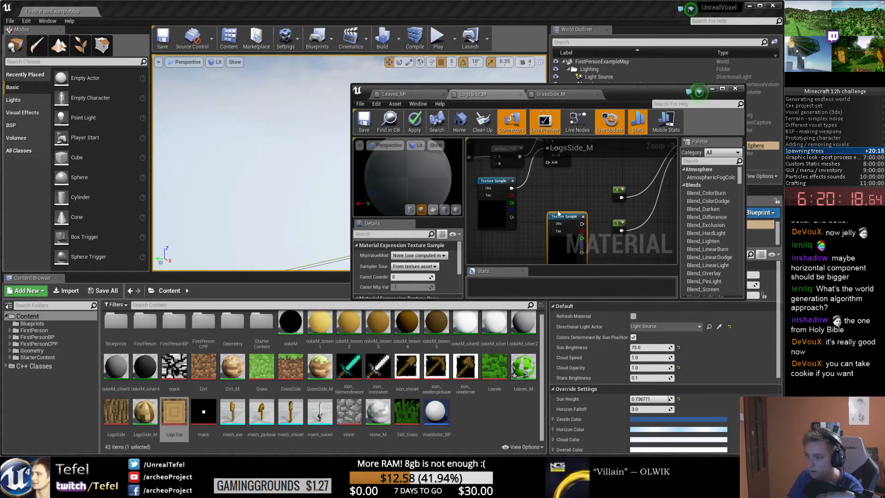
{"action": "left_click_drag", "start_coordinate": [581, 223], "coordinate": [547, 212]}
{"action": "scroll", "coordinate": [555, 214], "scroll_direction": "up", "scroll_amount": 3}
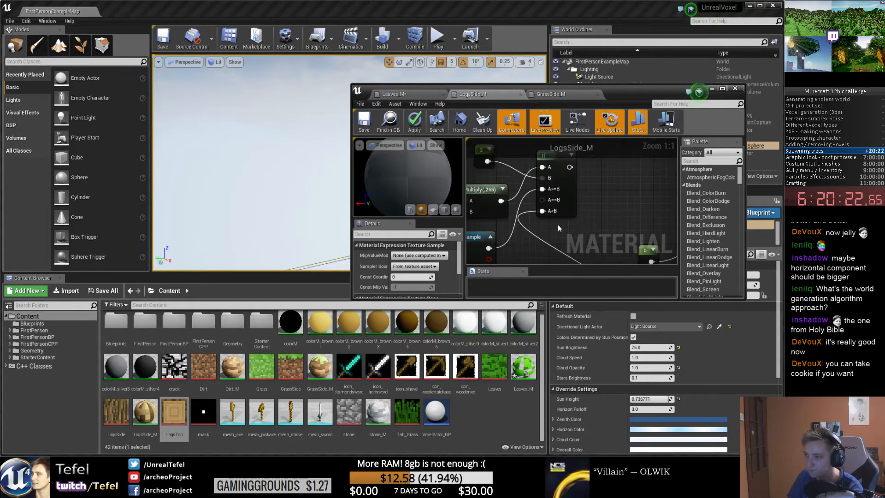
Step: Connect the LogsTop Texture Sample to the If node's A == B input as well
{"action": "right_click_drag", "start_coordinate": [558, 225], "coordinate": [545, 148]}
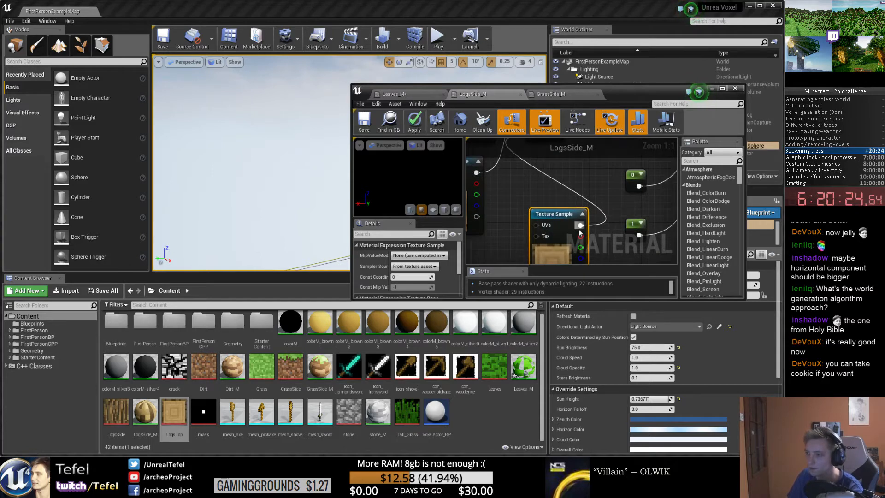
{"action": "left_click_drag", "start_coordinate": [579, 231], "coordinate": [530, 222]}
{"action": "right_click_drag", "start_coordinate": [596, 222], "coordinate": [584, 165]}
{"action": "scroll", "coordinate": [582, 206], "scroll_direction": "down", "scroll_amount": 3}
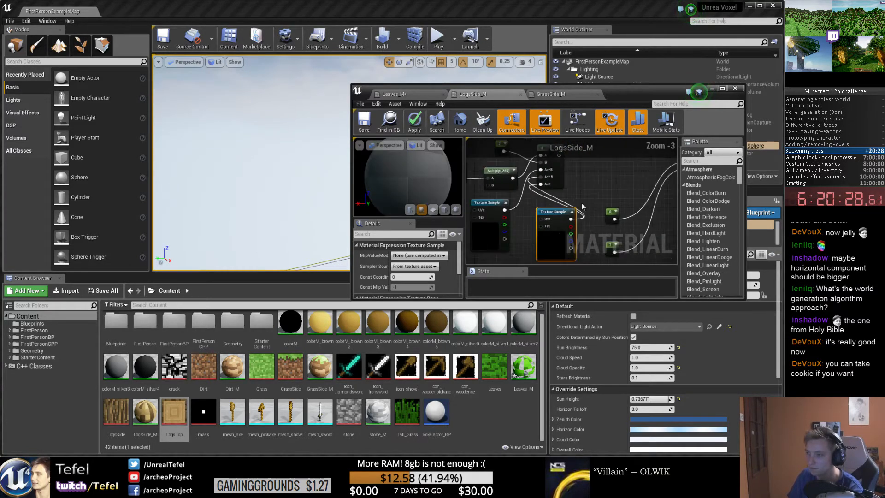
Step: Connect the If node's output to the Base Color input of LogsSide_M
{"action": "right_click_drag", "start_coordinate": [595, 213], "coordinate": [595, 200]}
{"action": "right_click_drag", "start_coordinate": [634, 157], "coordinate": [588, 216]}
{"action": "left_click", "coordinate": [589, 215]}
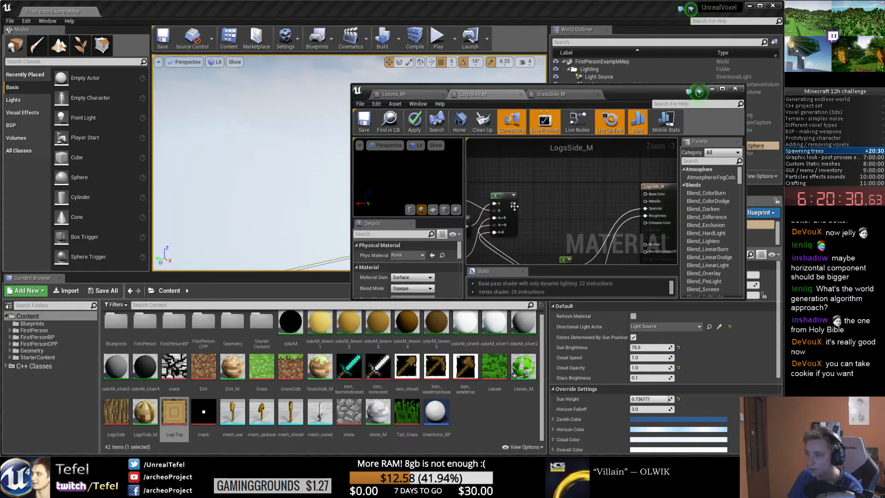
{"action": "left_click_drag", "start_coordinate": [514, 204], "coordinate": [658, 196]}
{"action": "scroll", "coordinate": [570, 223], "scroll_direction": "up", "scroll_amount": 3}
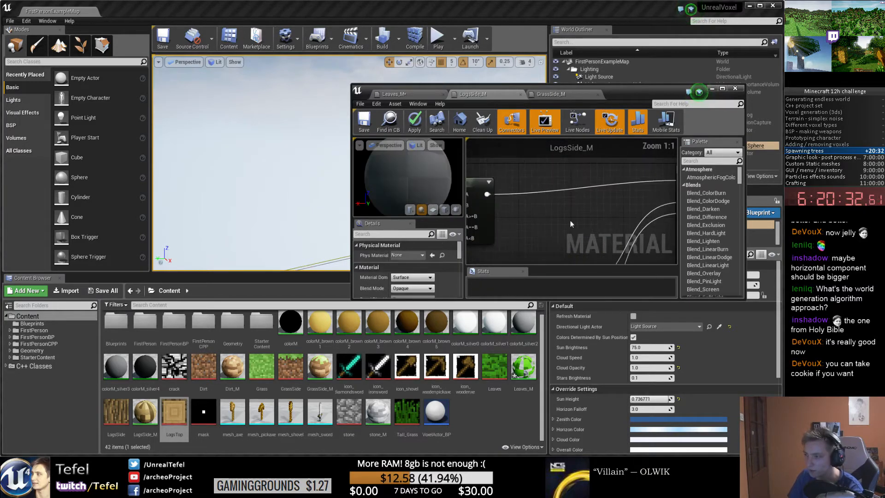
{"action": "scroll", "coordinate": [570, 224], "scroll_direction": "down", "scroll_amount": 5}
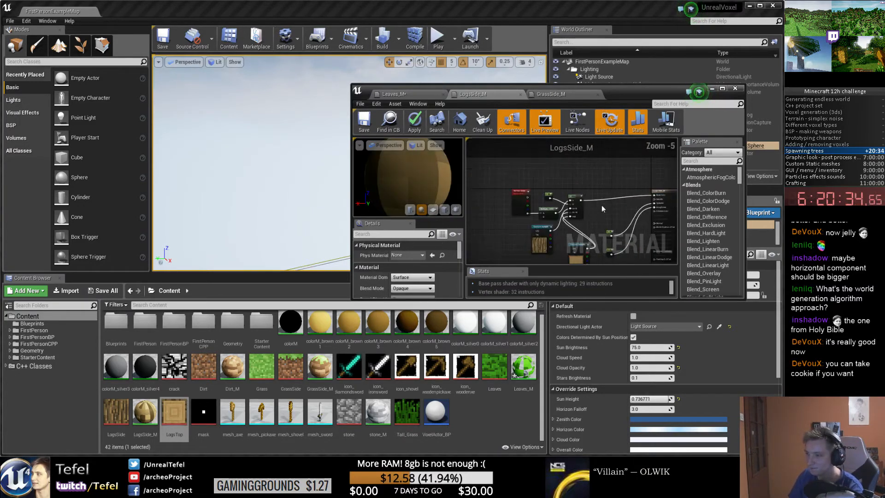
Step: Move the Vertex Color node slightly down, apply the LogsSide_M changes and start a play test of the level
{"action": "left_click_drag", "start_coordinate": [517, 191], "coordinate": [517, 199]}
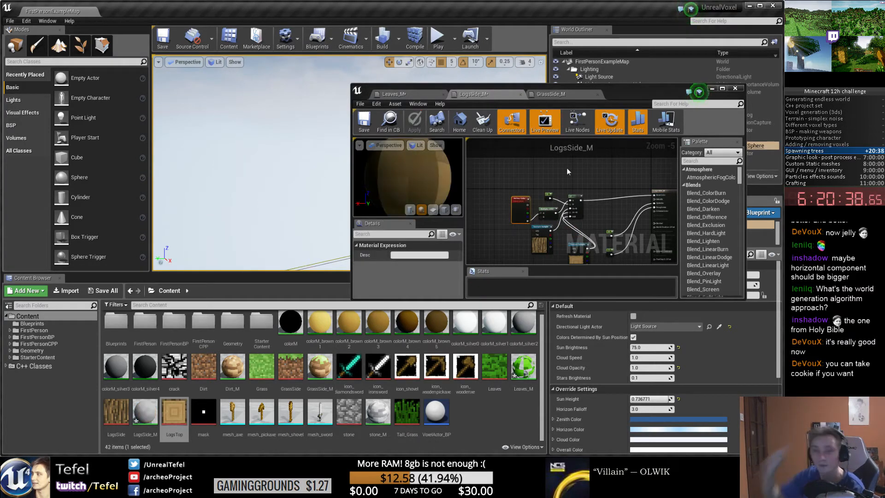
{"action": "left_click", "coordinate": [713, 89]}
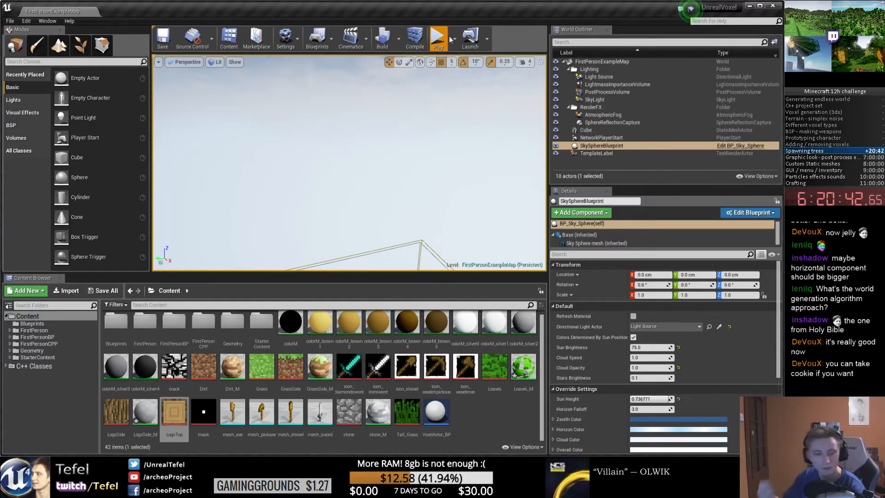
{"action": "left_click", "coordinate": [438, 40]}
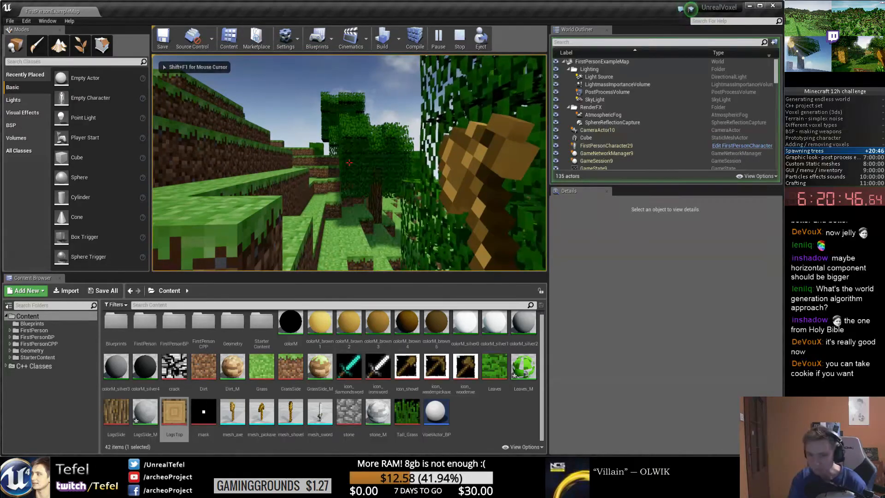
Step: Break a log out of a tree trunk, examine the side and top textures of the remaining block, and end the play test
{"action": "key", "text": "w"}
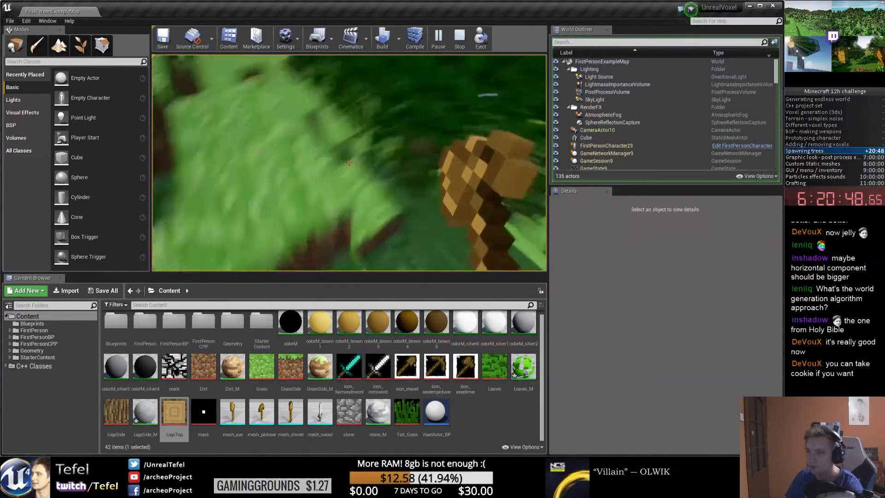
{"action": "key", "text": "w"}
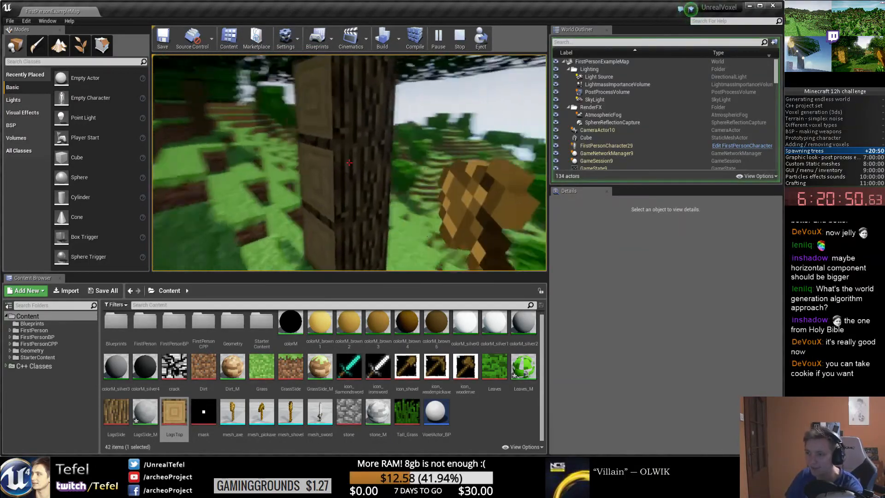
{"action": "left_click", "coordinate": [349, 163]}
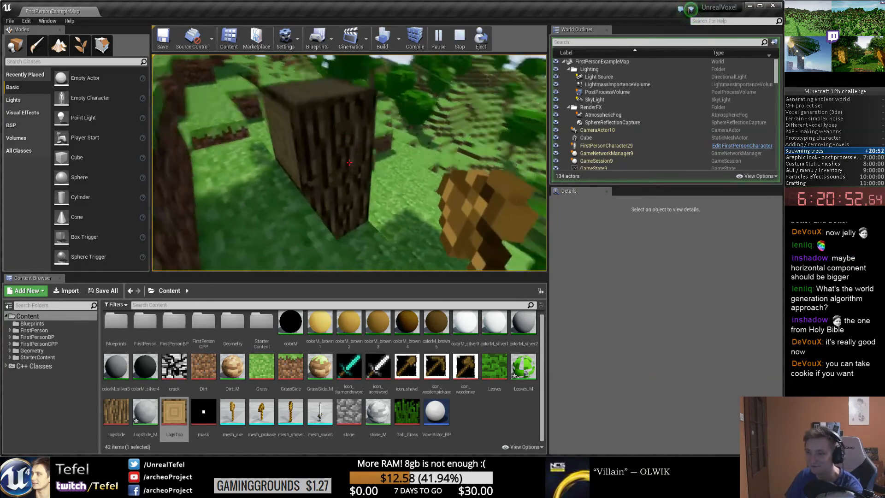
{"action": "key", "text": "space"}
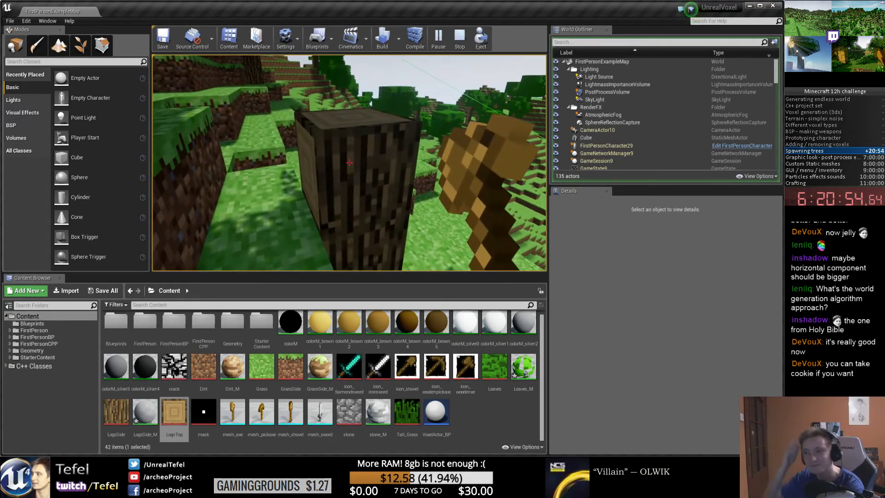
{"action": "key", "text": "w"}
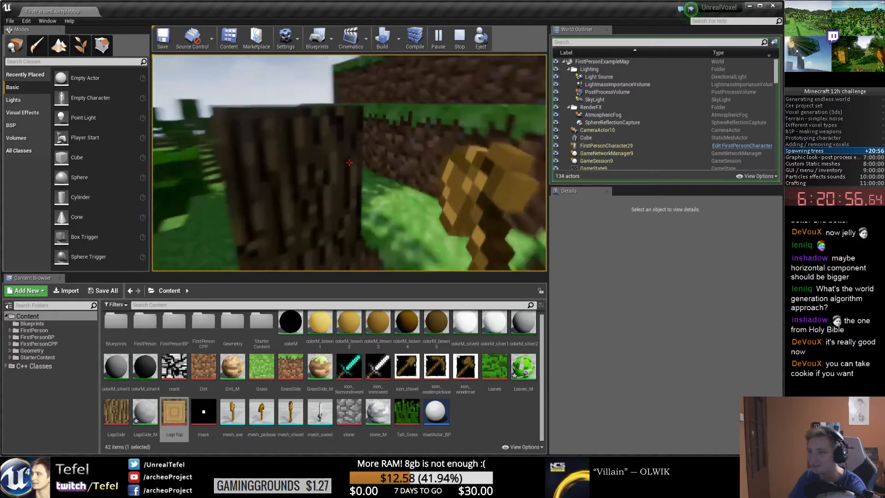
{"action": "key", "text": "w"}
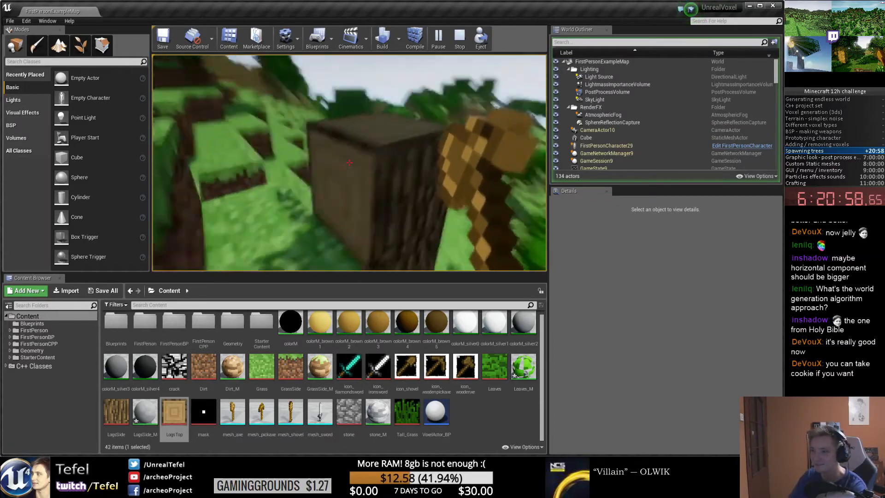
{"action": "key", "text": "w"}
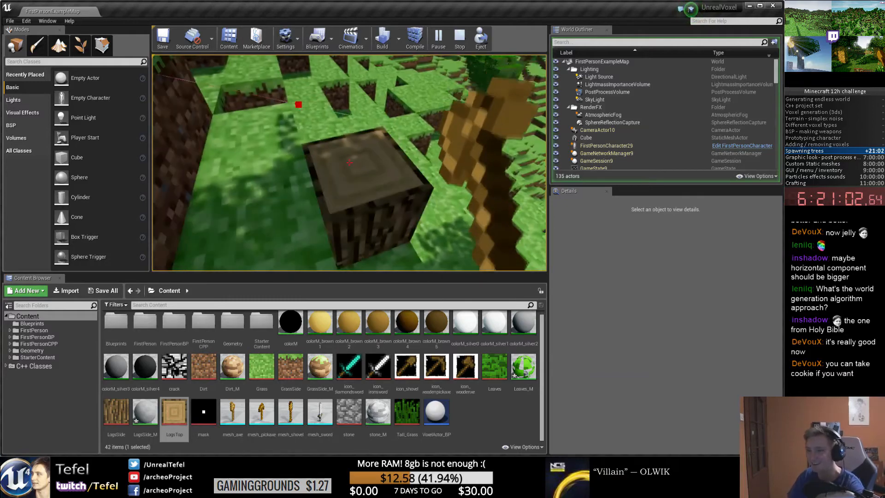
{"action": "key", "text": "Escape"}
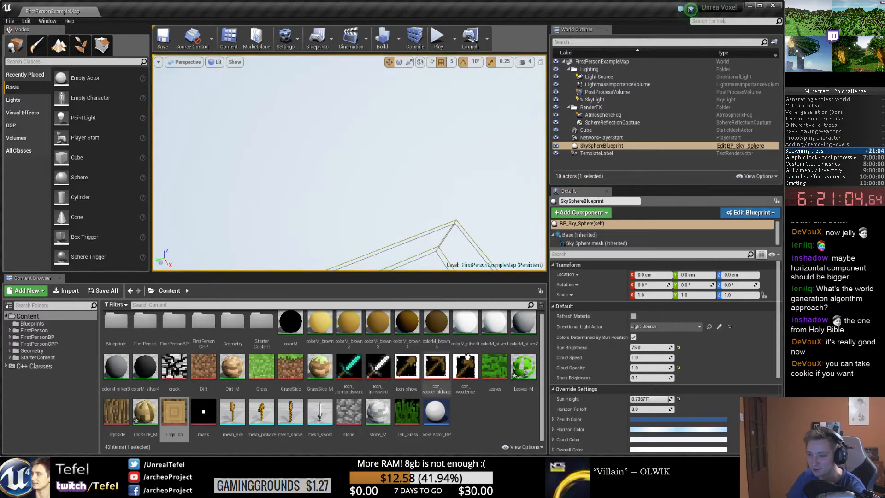
Step: Reopen LogsSide_M in a maximized editor and move the LogsTop Texture Sample closer to the If node
{"action": "double_click", "coordinate": [145, 411]}
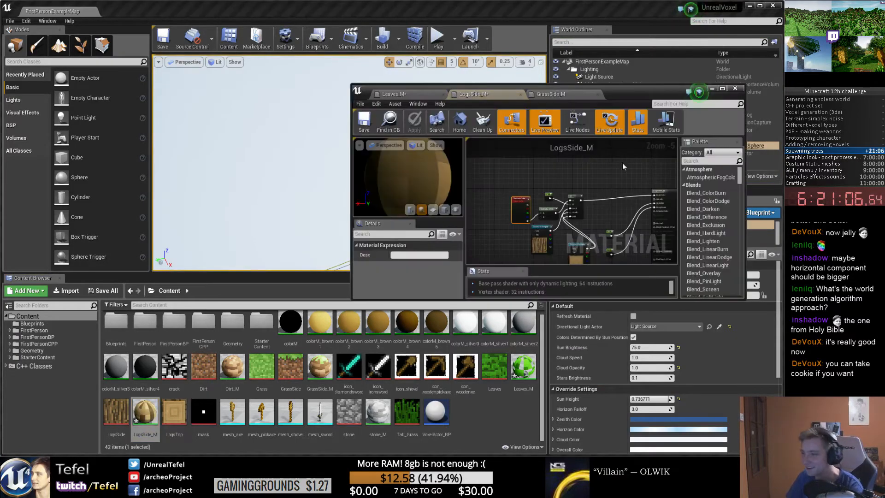
{"action": "left_click", "coordinate": [722, 88]}
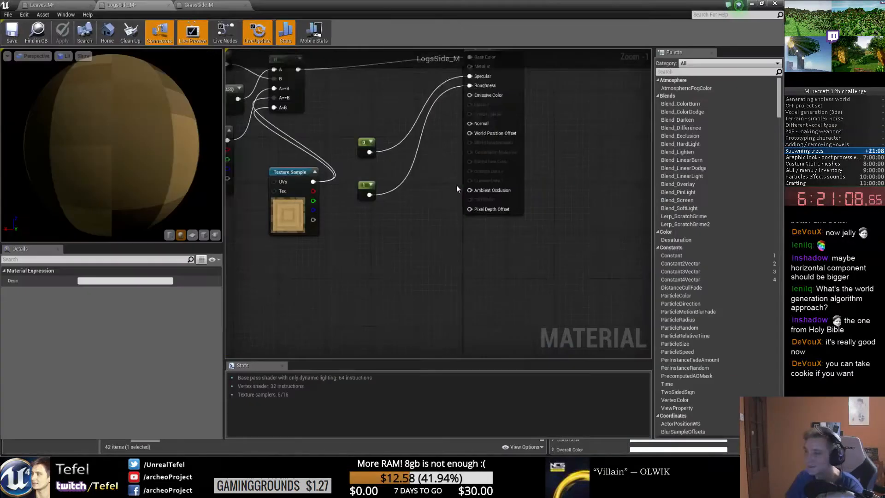
{"action": "scroll", "coordinate": [456, 184], "scroll_direction": "up", "scroll_amount": 4}
{"action": "scroll", "coordinate": [438, 221], "scroll_direction": "up", "scroll_amount": 1}
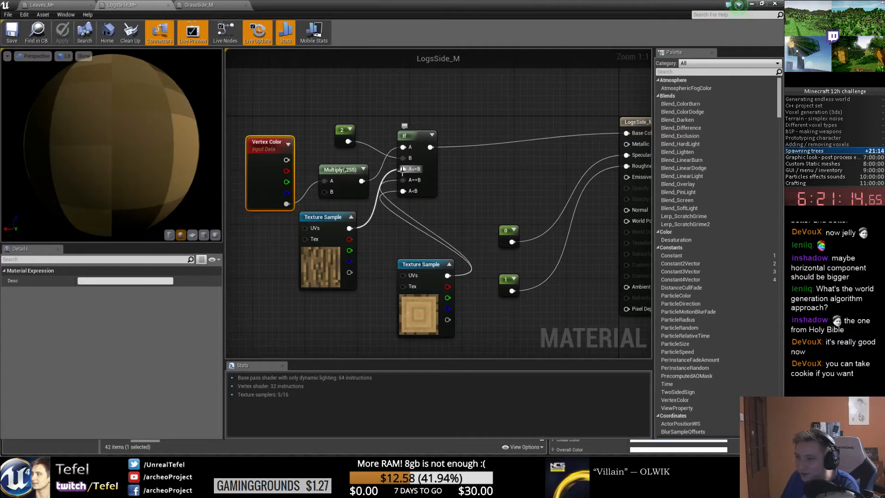
{"action": "left_click_drag", "start_coordinate": [429, 260], "coordinate": [410, 254]}
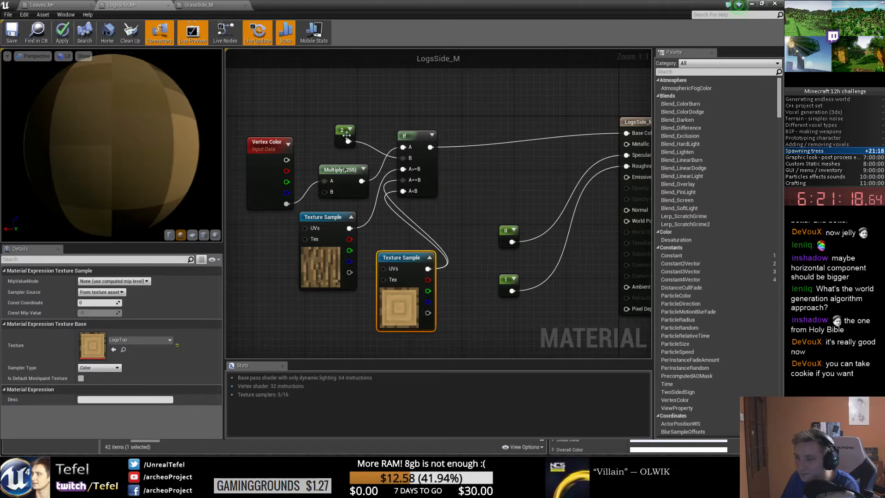
Step: Compare the If node wiring and comparison constant in GrassSide_M with those in LogsSide_M
{"action": "left_click", "coordinate": [53, 3]}
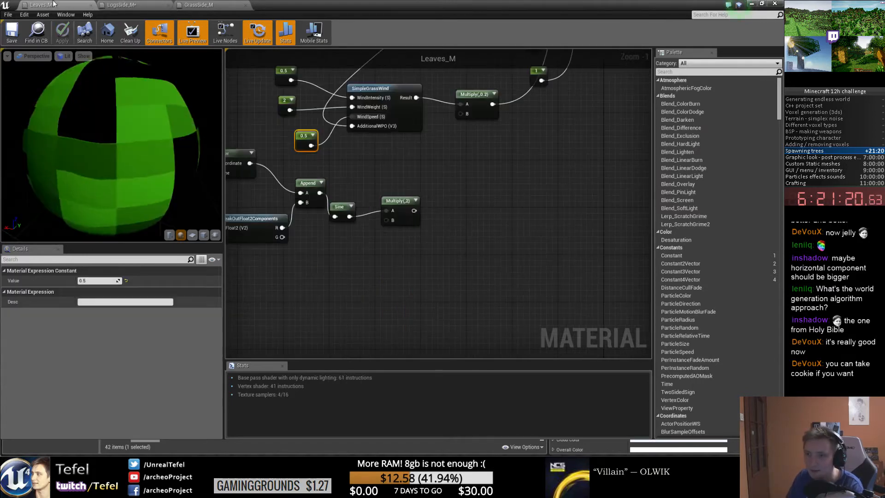
{"action": "left_click", "coordinate": [199, 4]}
{"action": "scroll", "coordinate": [405, 203], "scroll_direction": "up", "scroll_amount": 3}
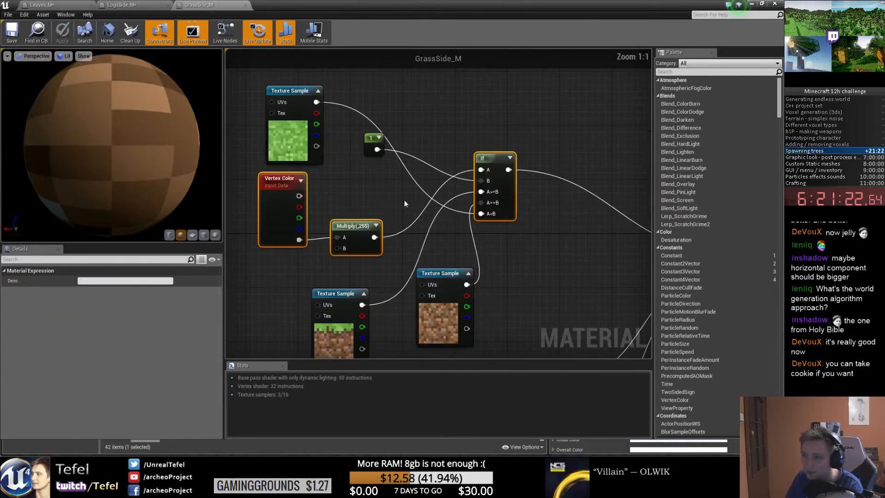
{"action": "left_click", "coordinate": [380, 171]}
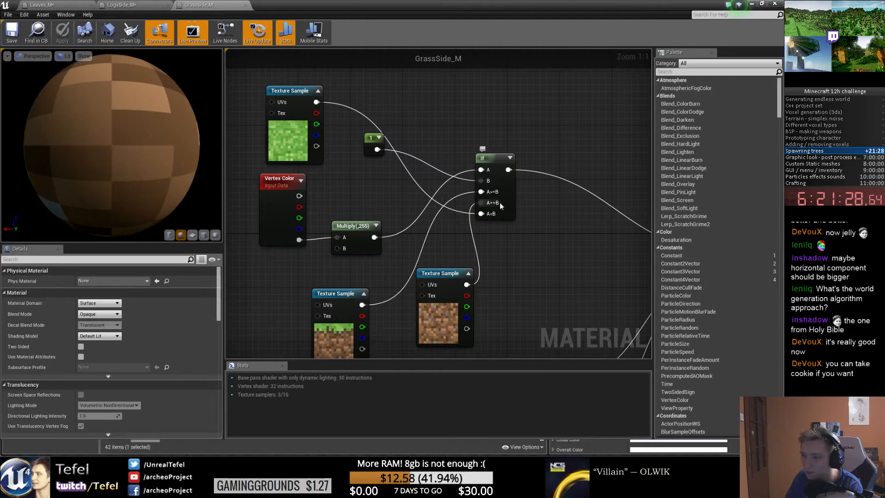
{"action": "left_click", "coordinate": [110, 4]}
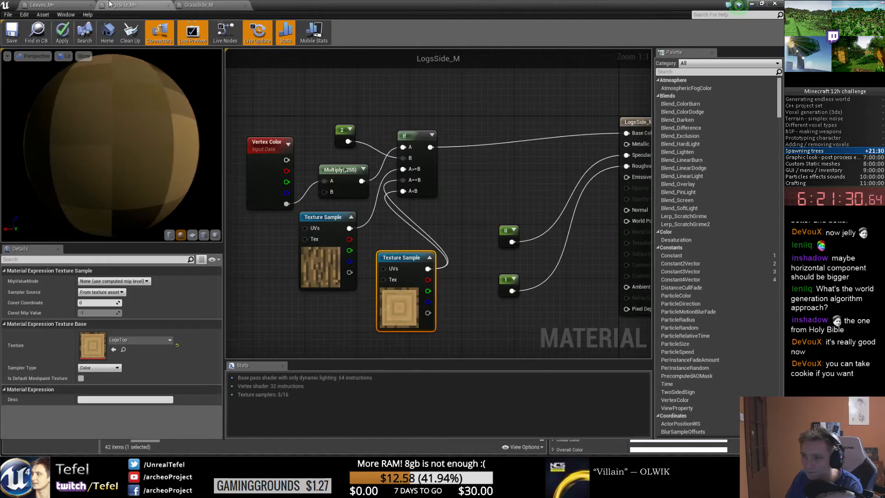
{"action": "left_click", "coordinate": [198, 4]}
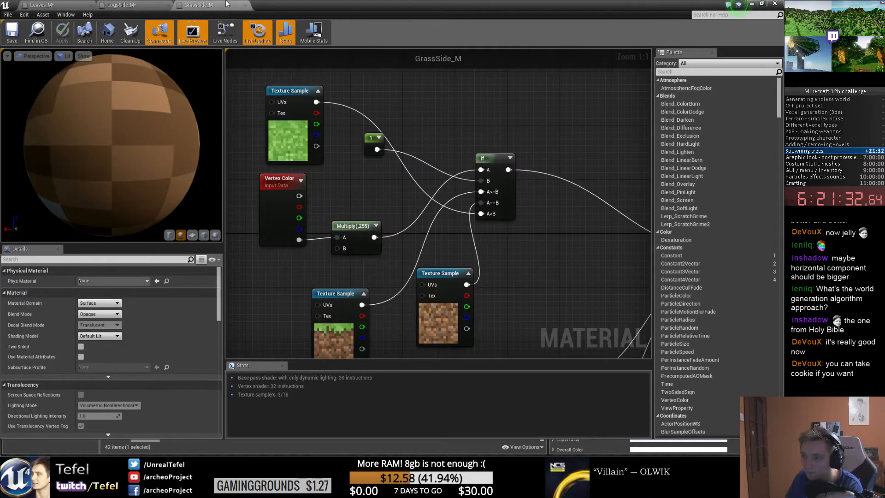
{"action": "left_click", "coordinate": [162, 4]}
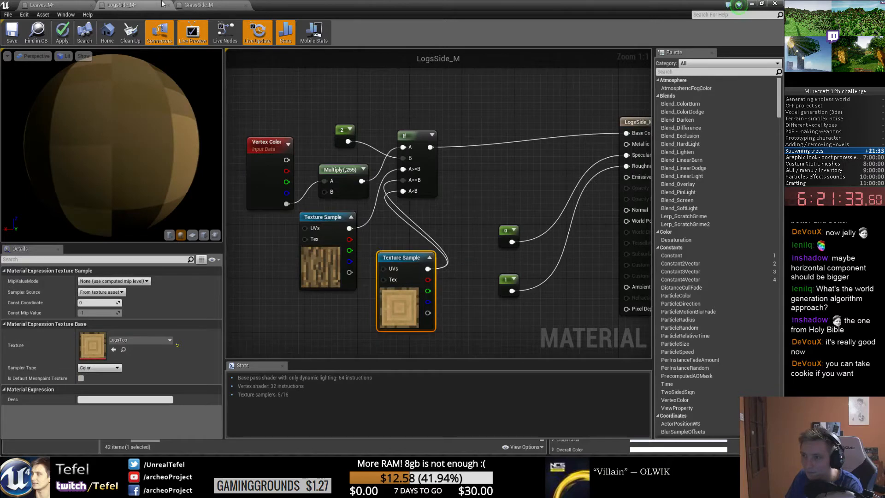
Step: Disconnect the LogsTop texture from the If node's A == B input, move its Texture Sample slightly up and apply the LogsSide_M changes
{"action": "left_click", "coordinate": [339, 134]}
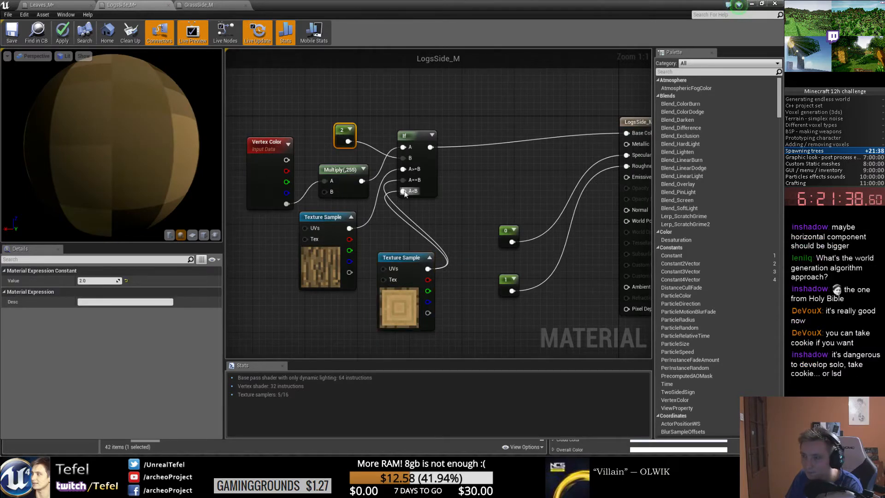
{"action": "left_click", "coordinate": [400, 302]}
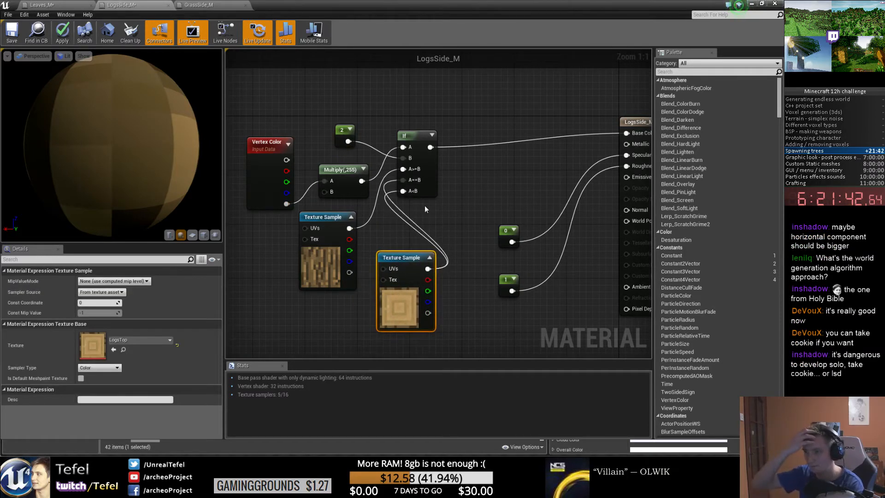
{"action": "left_click", "coordinate": [415, 180], "text": "alt"}
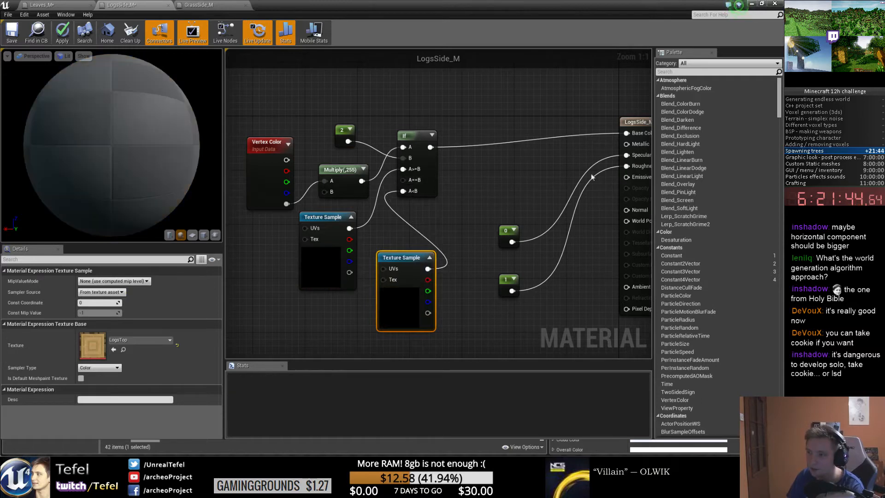
{"action": "mouse_move", "coordinate": [395, 294]}
{"action": "left_mouse_down"}
{"action": "mouse_move", "coordinate": [375, 280]}
{"action": "mouse_move", "coordinate": [401, 280]}
{"action": "left_mouse_up"}
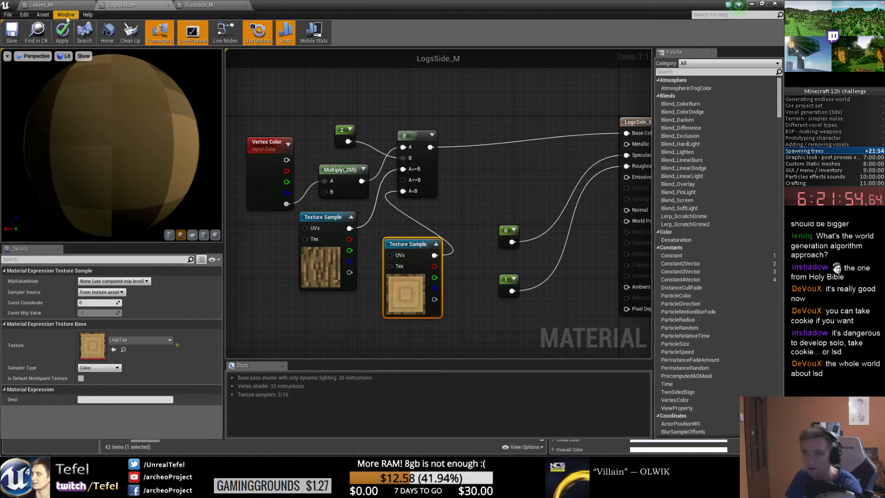
{"action": "left_click", "coordinate": [62, 32]}
Step: Leave the material editor, play the level, break a block out of a tree trunk and examine the log textures below the gap
{"action": "left_click", "coordinate": [775, 3]}
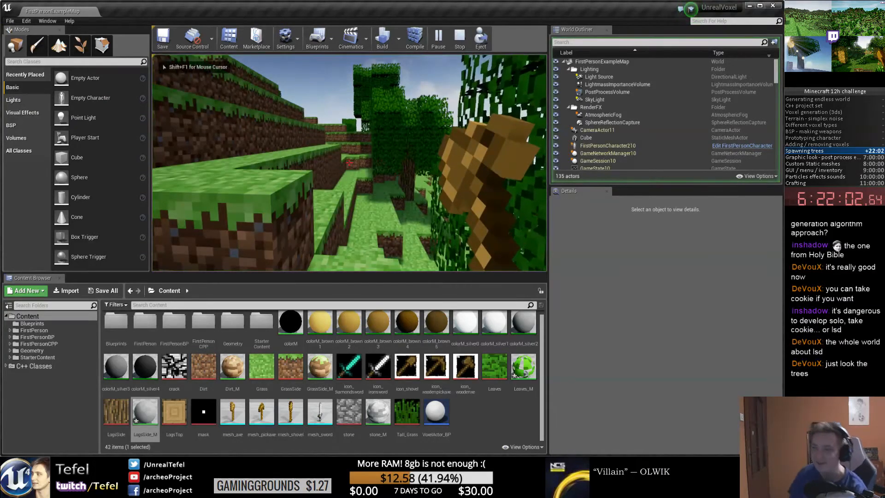
{"action": "key", "text": "w"}
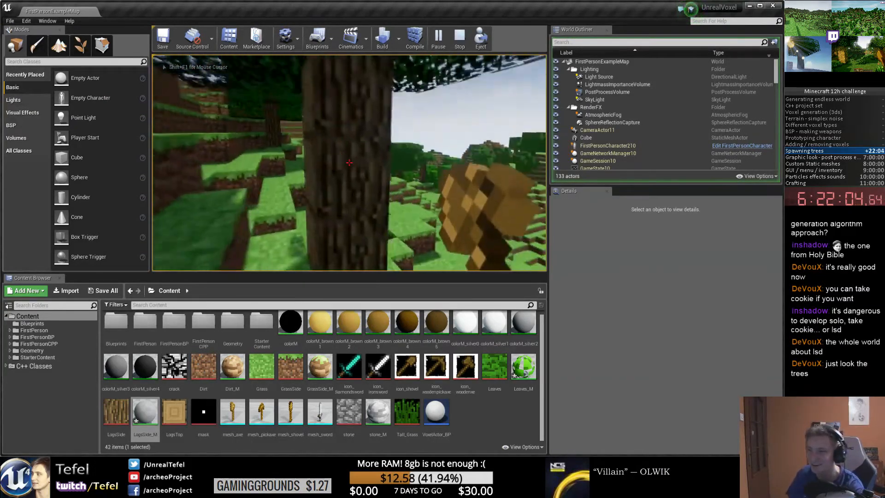
{"action": "key", "text": "w"}
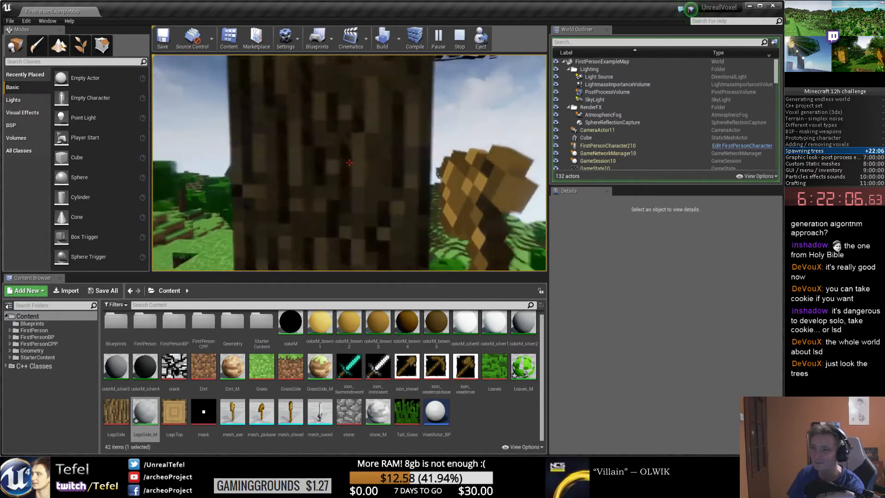
{"action": "left_click", "coordinate": [349, 163]}
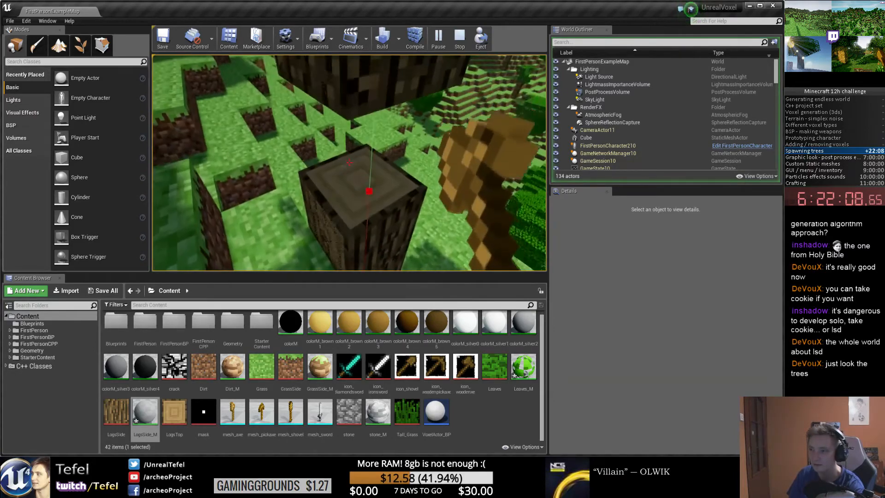
{"action": "key", "text": "w"}
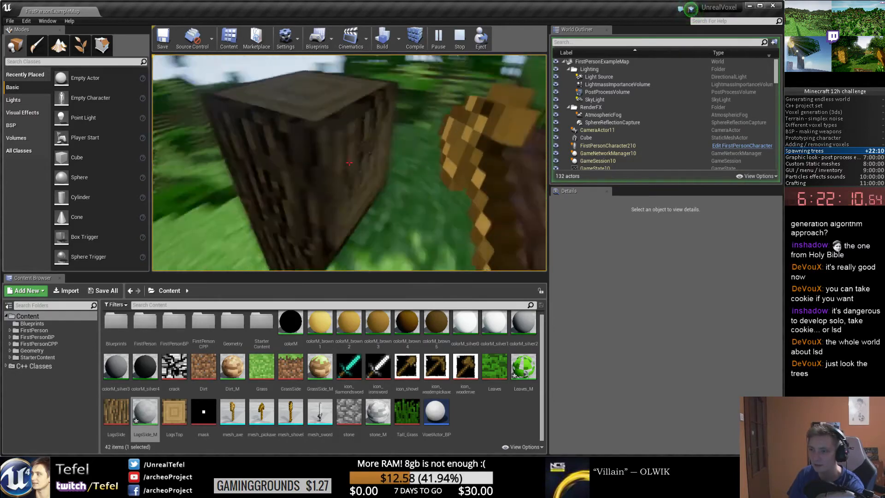
{"action": "key", "text": "d"}
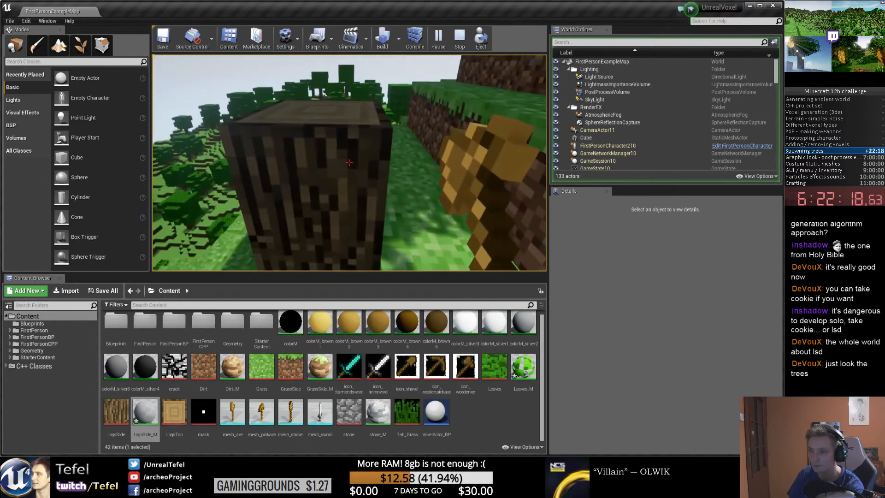
Step: Break further trunk blocks and examine the exposed top and underside faces of the remaining logs
{"action": "left_click", "coordinate": [349, 162]}
{"action": "key", "text": "w"}
{"action": "key", "text": "w"}
{"action": "left_click", "coordinate": [349, 163]}
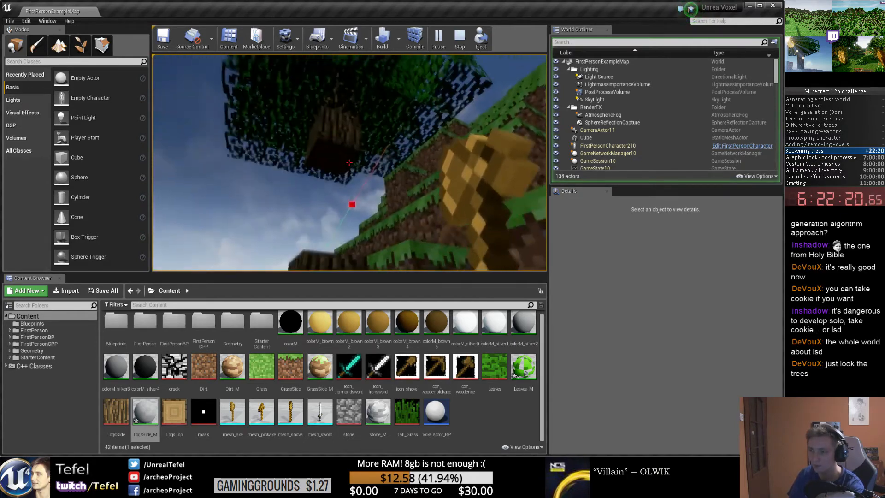
{"action": "key", "text": "w"}
{"action": "left_click", "coordinate": [349, 162]}
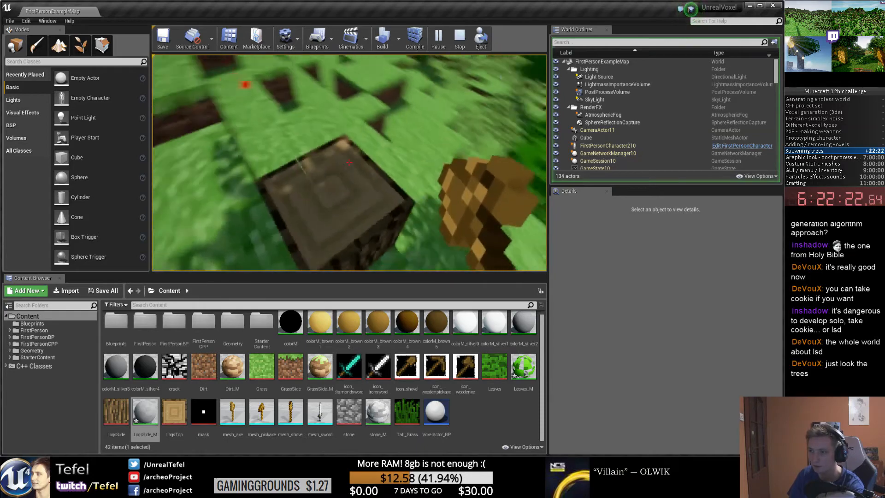
{"action": "left_click", "coordinate": [350, 162]}
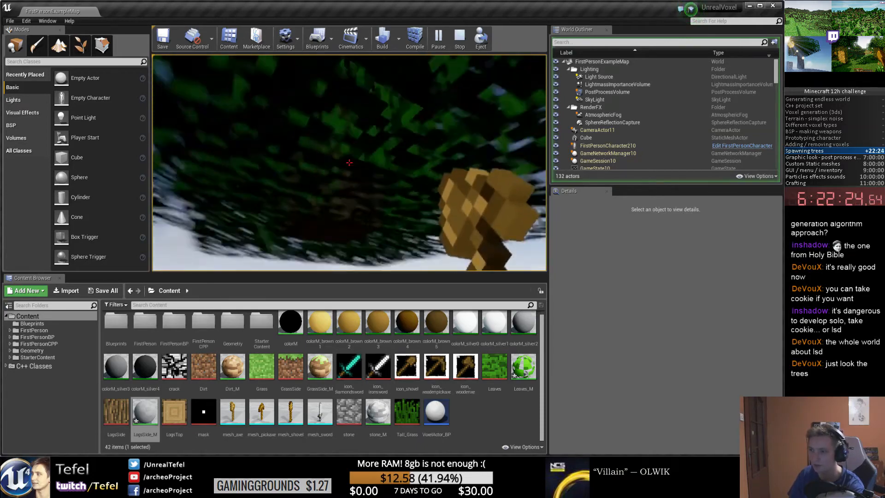
{"action": "left_click", "coordinate": [349, 162]}
{"action": "left_click", "coordinate": [349, 163]}
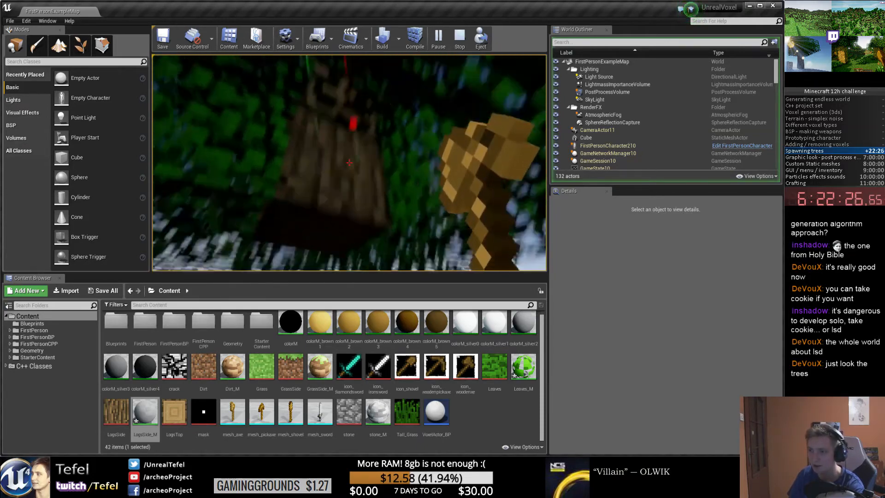
Step: Break one more block in the tree trunk, stop the play test and reopen the LogsSide_M material graph
{"action": "left_click", "coordinate": [349, 162]}
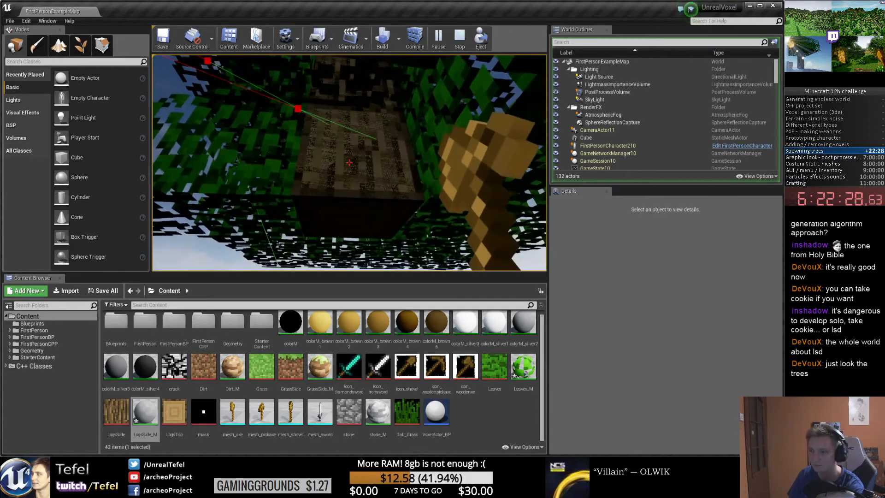
{"action": "key", "text": "Escape"}
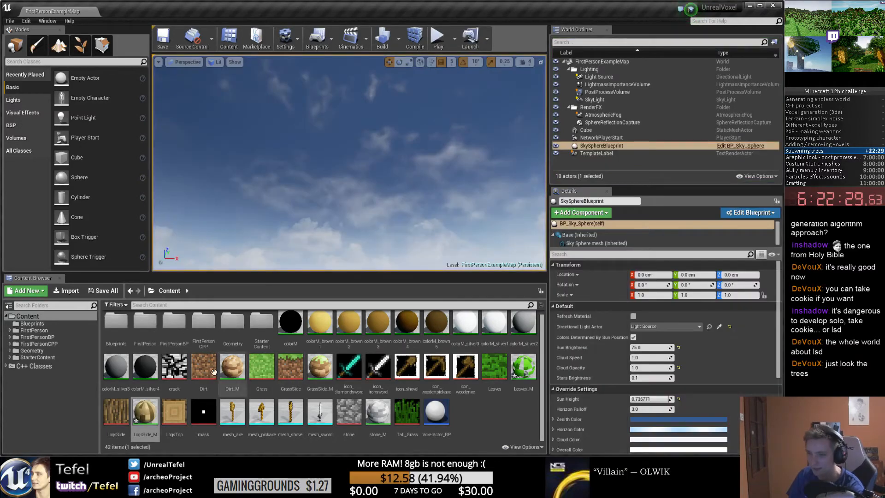
{"action": "double_click", "coordinate": [145, 415]}
{"action": "right_click_drag", "start_coordinate": [342, 246], "coordinate": [608, 265]}
{"action": "right_click_drag", "start_coordinate": [582, 211], "coordinate": [538, 222]}
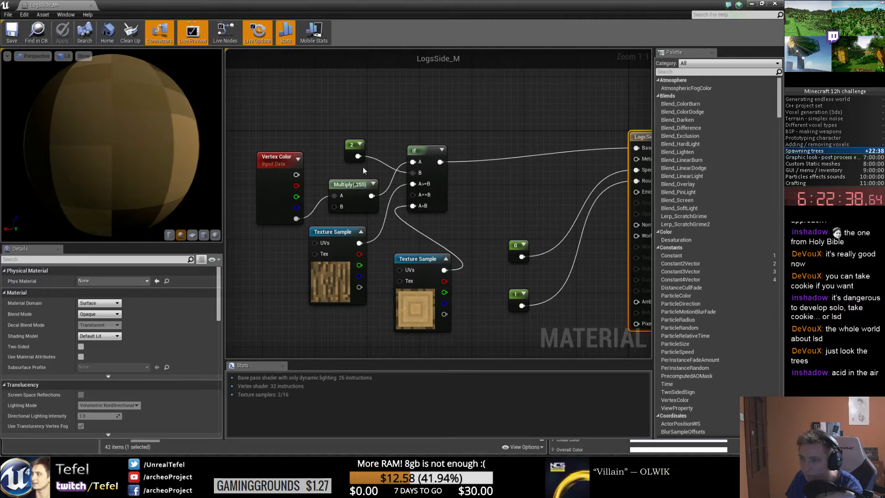
Step: Set the constant feeding the If node's B input to 2.2 and apply the LogsSide_M changes
{"action": "left_click", "coordinate": [353, 147]}
{"action": "left_click", "coordinate": [93, 282]}
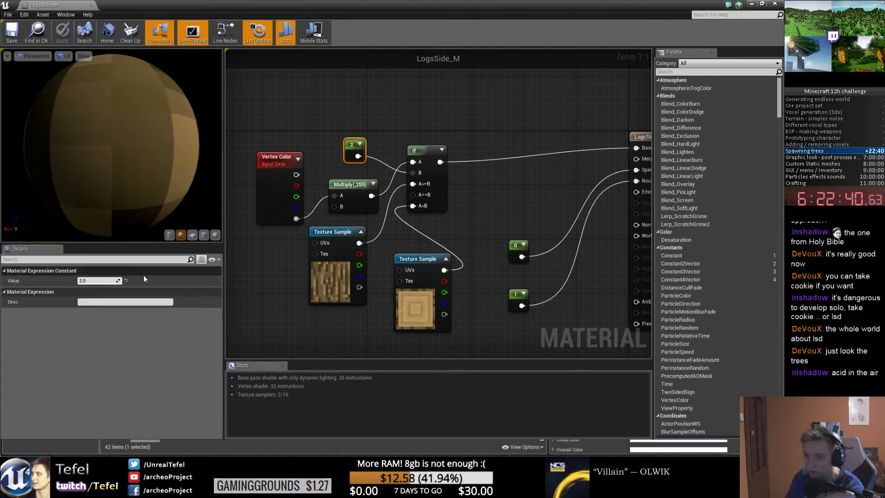
{"action": "type", "text": "2.2"}
{"action": "key", "text": "Return"}
{"action": "left_click", "coordinate": [64, 36]}
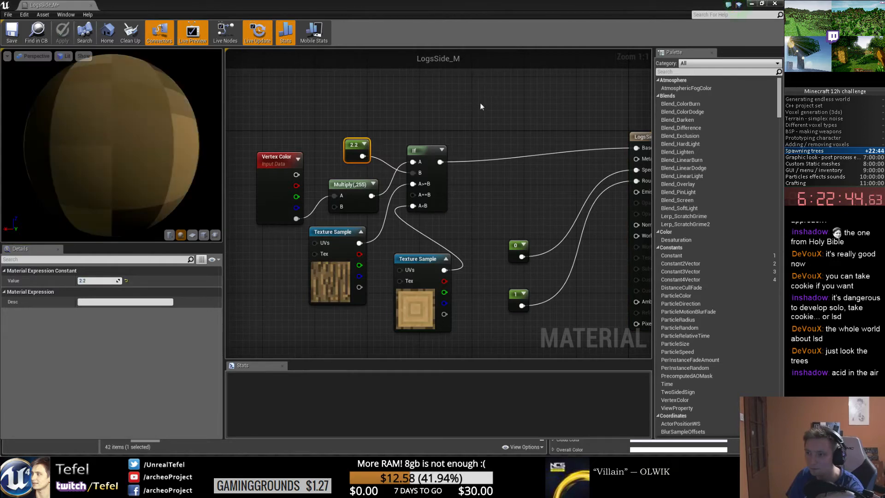
Step: Leave the material editor, play the level, break a block at a tree trunk to check the log textures and stop playing
{"action": "left_click", "coordinate": [752, 4]}
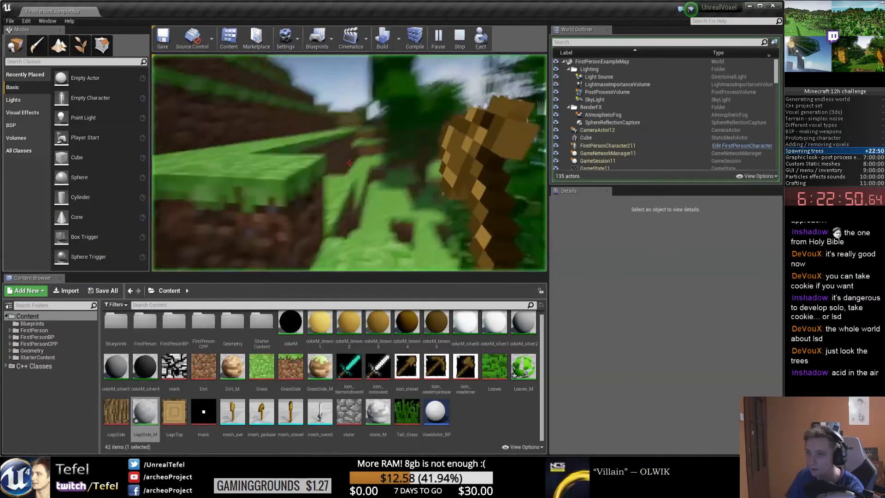
{"action": "key", "text": "w"}
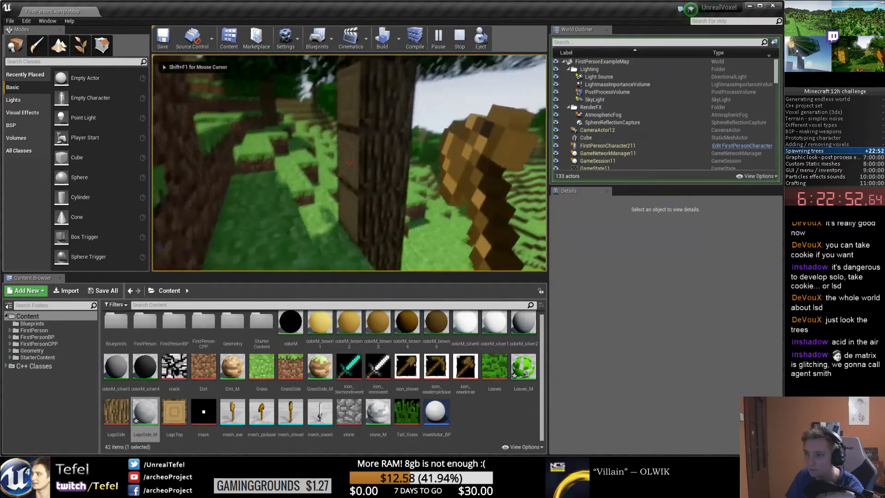
{"action": "left_click", "coordinate": [349, 163]}
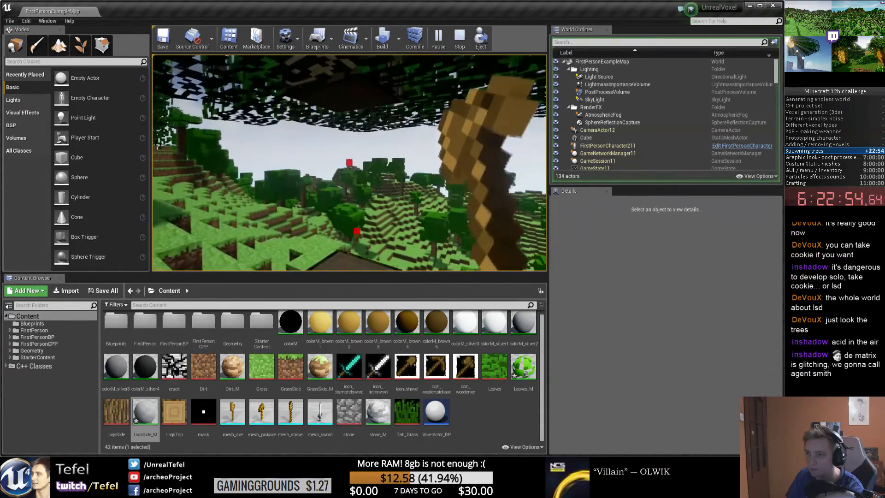
{"action": "key", "text": "Escape"}
{"action": "left_click", "coordinate": [505, 209]}
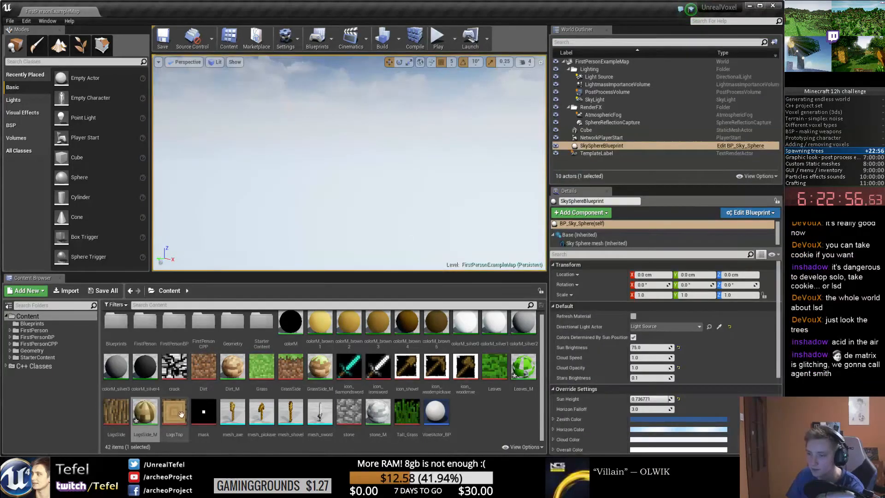
Step: Change the If node's comparison constant in LogsSide_M to 1.8, apply the material and leave its editor
{"action": "double_click", "coordinate": [145, 412]}
{"action": "left_click", "coordinate": [98, 280]}
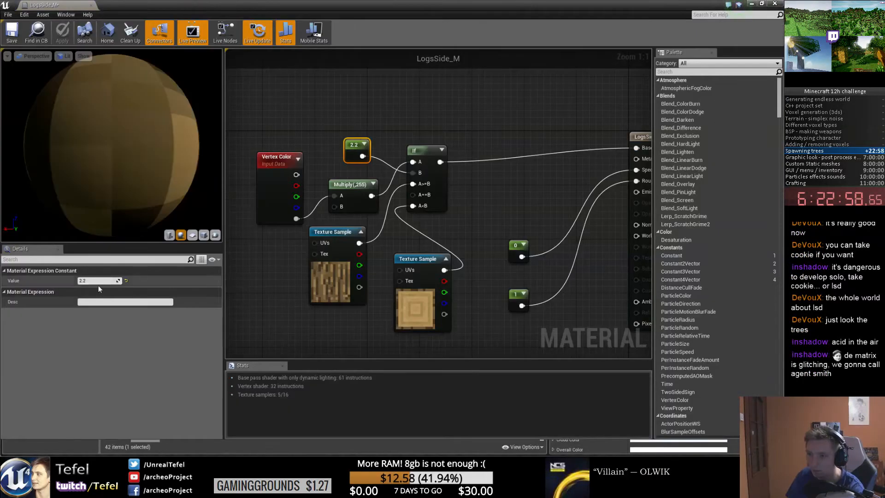
{"action": "type", "text": "1.8"}
{"action": "key", "text": "Return"}
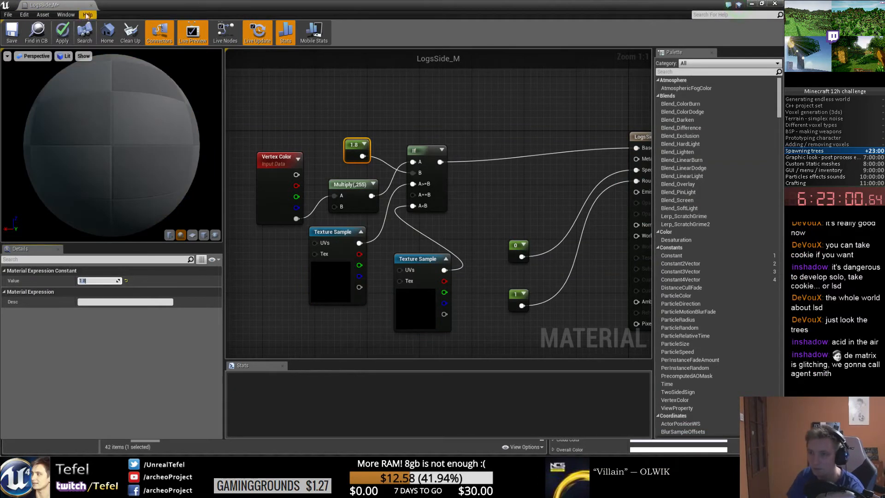
{"action": "left_click", "coordinate": [751, 4]}
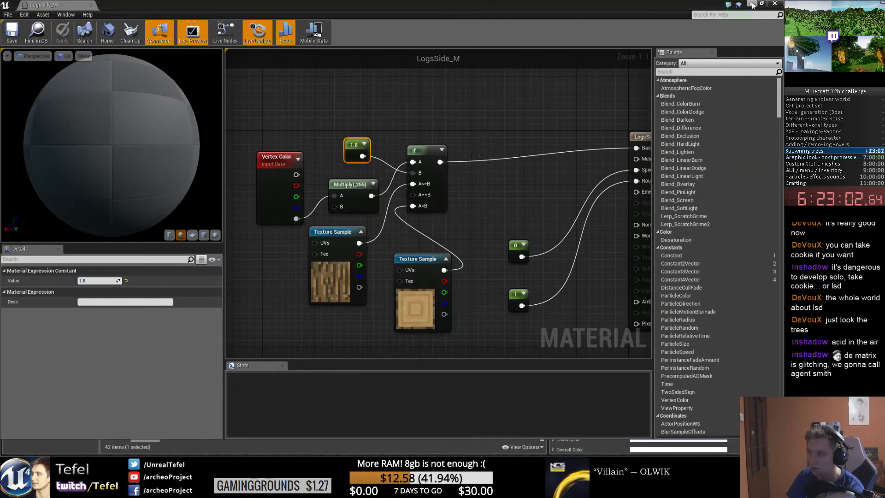
Step: Play the level, break several blocks out of a tree trunk and examine the sides and underside of the remaining logs
{"action": "left_click", "coordinate": [438, 39]}
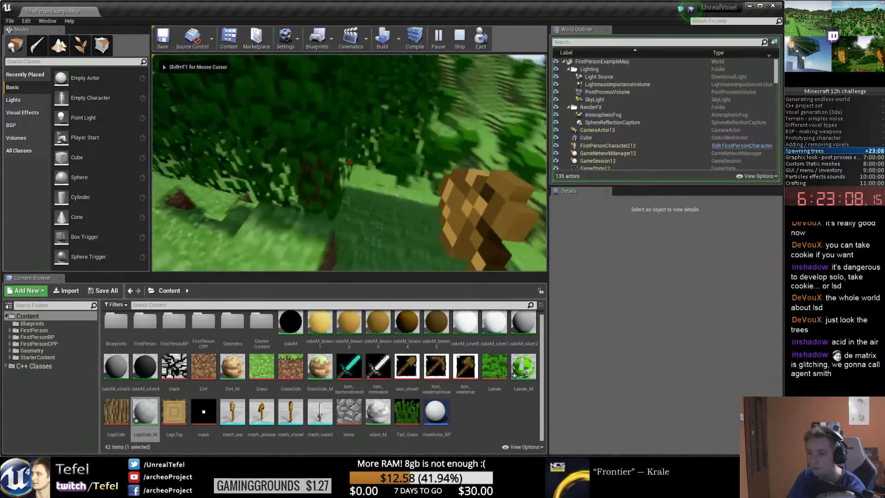
{"action": "key", "text": "w"}
{"action": "left_click", "coordinate": [349, 163]}
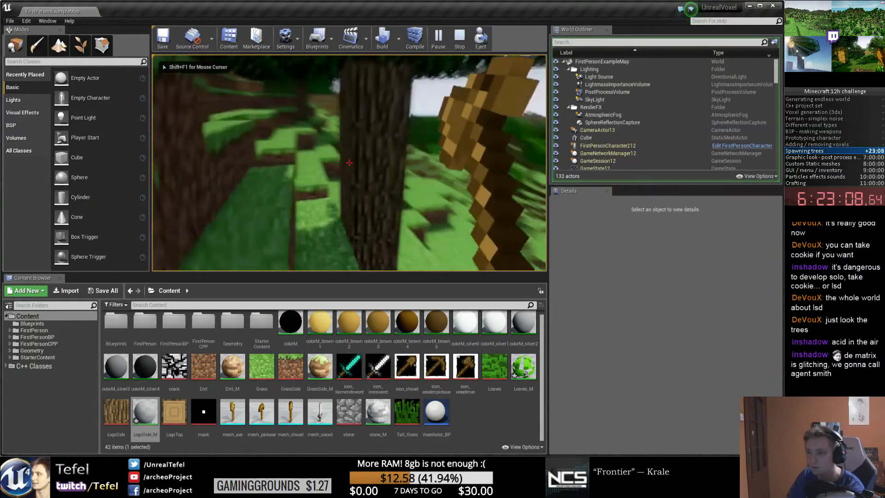
{"action": "left_click", "coordinate": [349, 163]}
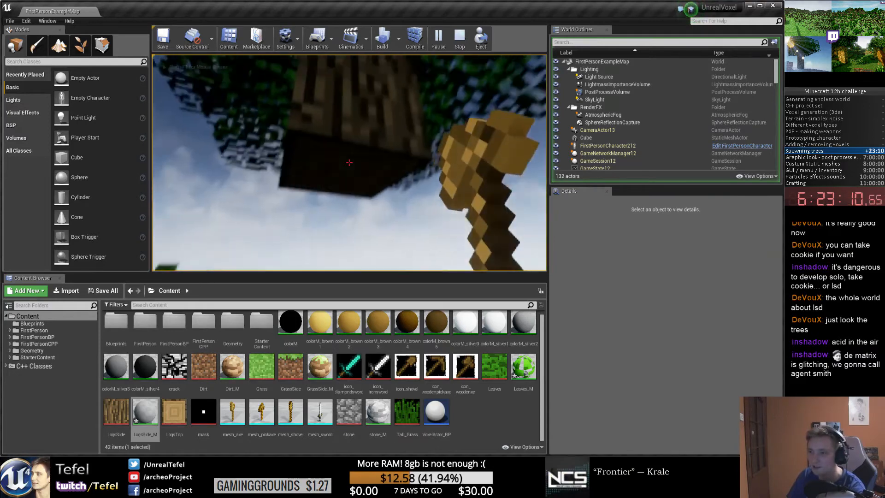
{"action": "left_click", "coordinate": [349, 163]}
{"action": "left_click", "coordinate": [348, 162]}
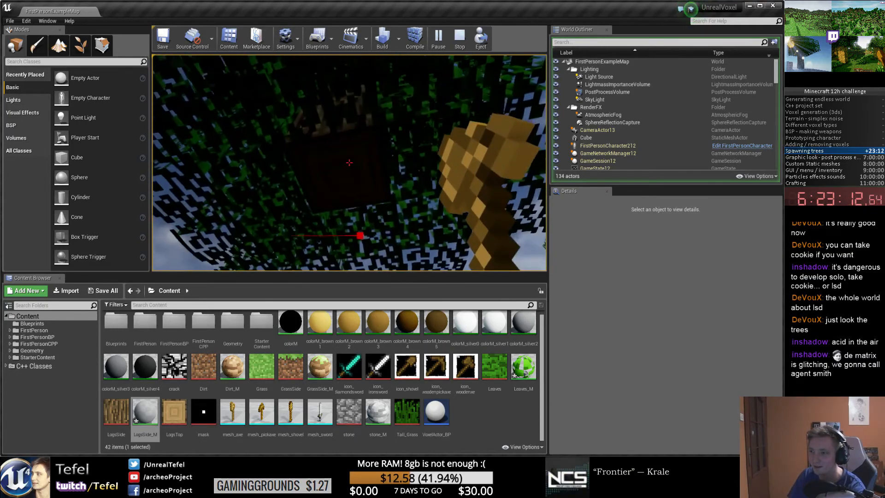
{"action": "left_click", "coordinate": [349, 163]}
Step: Walk to another tree, break its trunk blocks and inspect the exposed log end texture, using the unlit view as well
{"action": "key", "text": "w"}
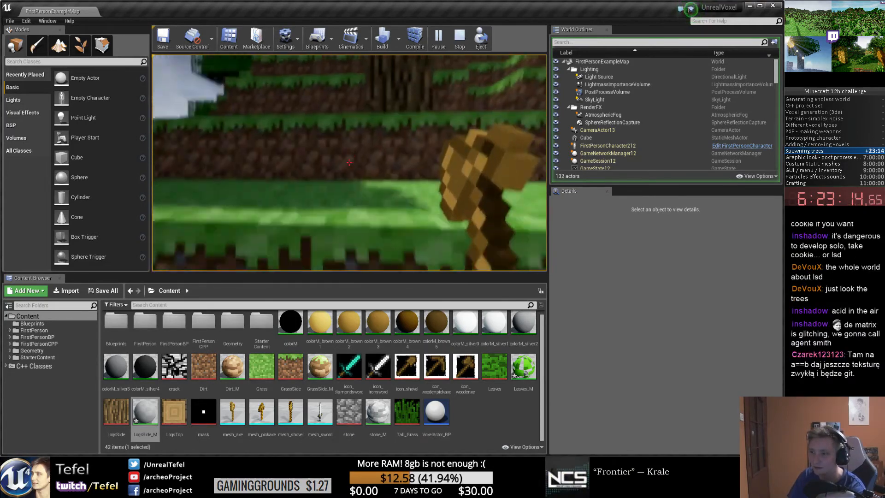
{"action": "left_click", "coordinate": [349, 163]}
{"action": "key", "text": "w"}
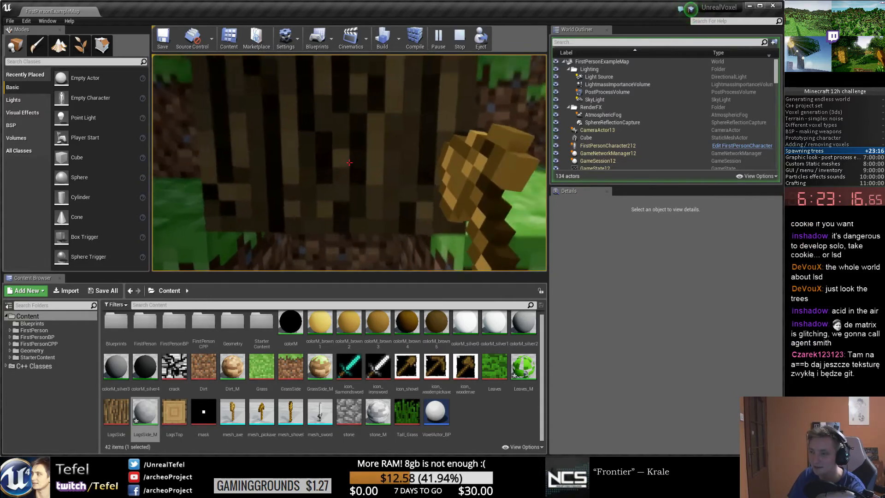
{"action": "left_click", "coordinate": [349, 163]}
{"action": "left_click", "coordinate": [349, 162]}
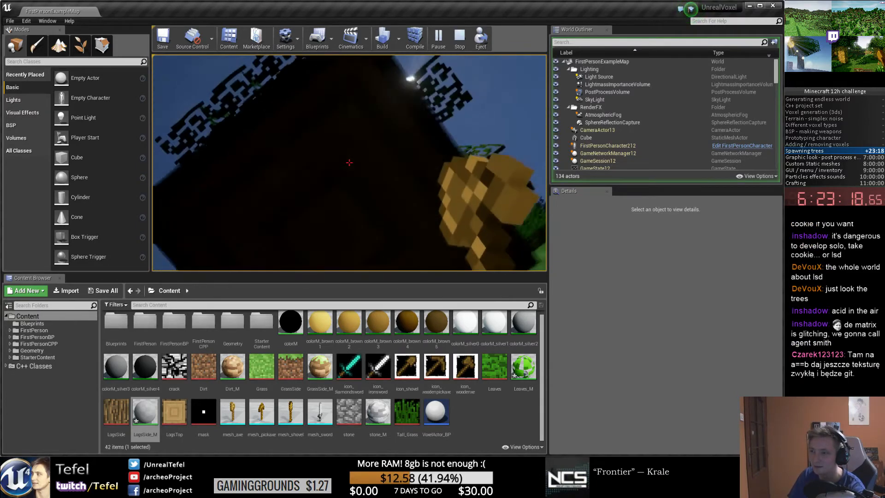
{"action": "left_click", "coordinate": [349, 162]}
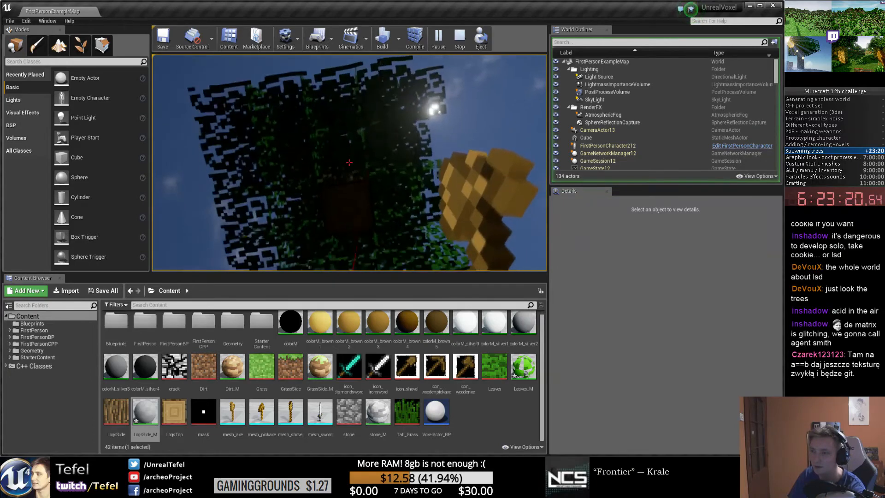
{"action": "left_click", "coordinate": [349, 162]}
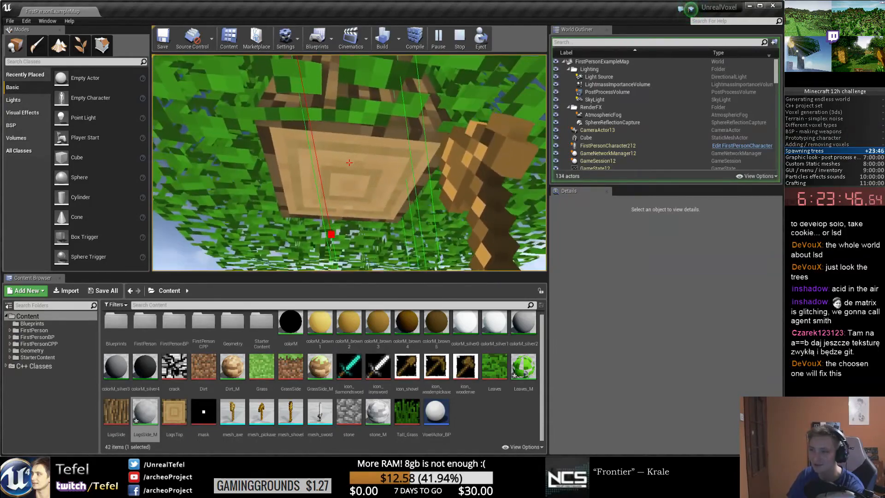
{"action": "left_click", "coordinate": [349, 162]}
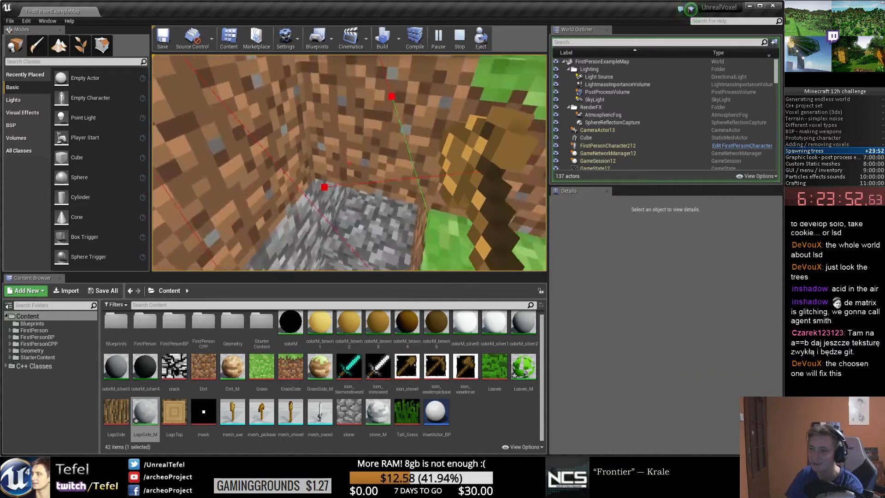
Step: Dig through the ground into the stone, mine a long tunnel and examine the stone walls in unlit and lit views
{"action": "left_click", "coordinate": [349, 163]}
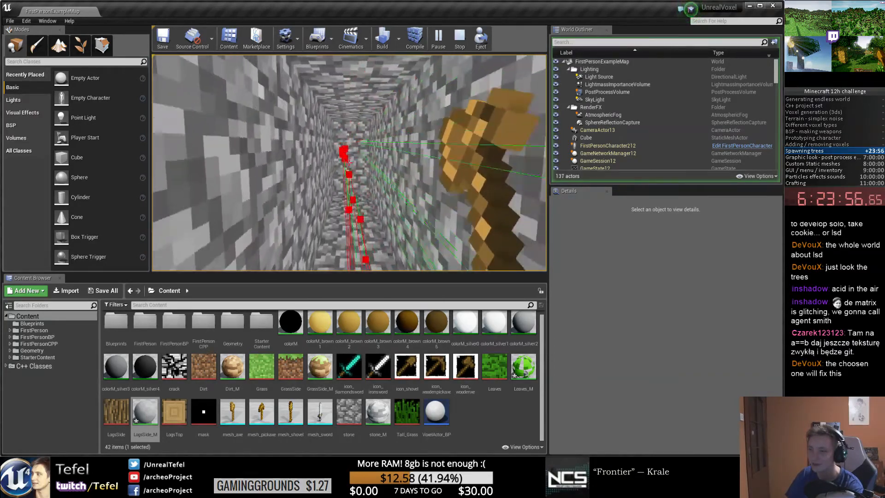
{"action": "left_click", "coordinate": [349, 163]}
{"action": "left_click", "coordinate": [350, 162]}
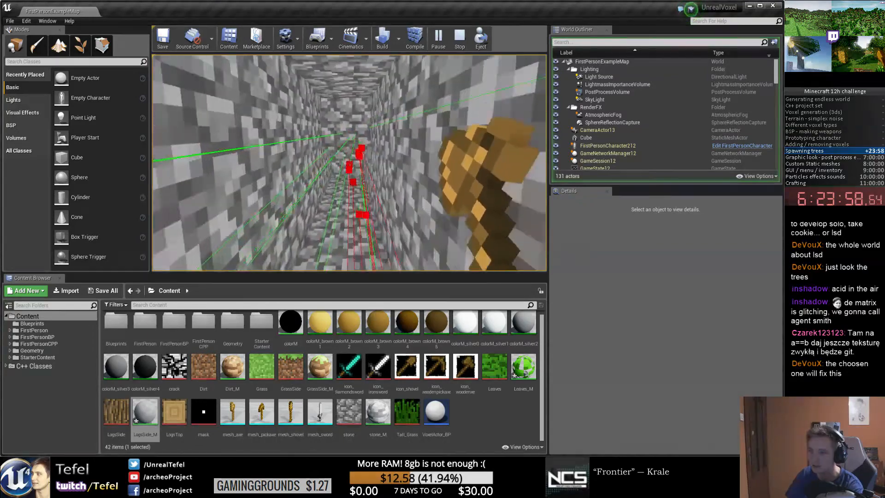
{"action": "left_click", "coordinate": [349, 162]}
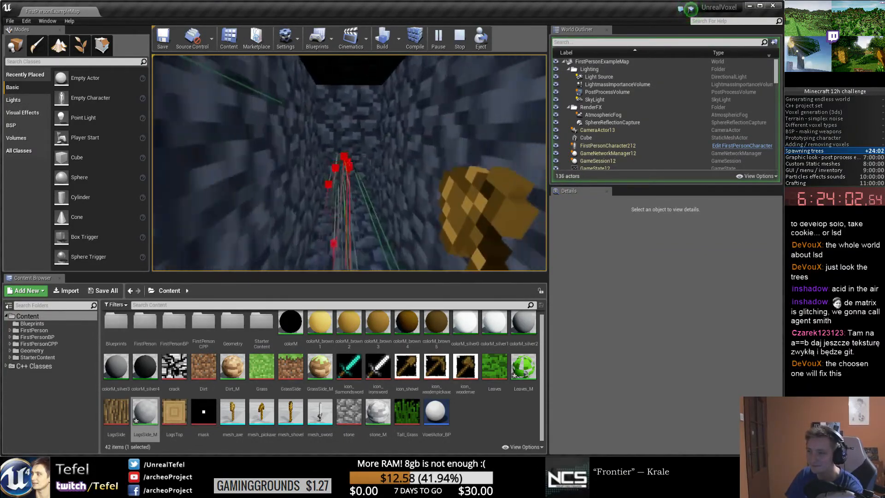
{"action": "left_click", "coordinate": [350, 162]}
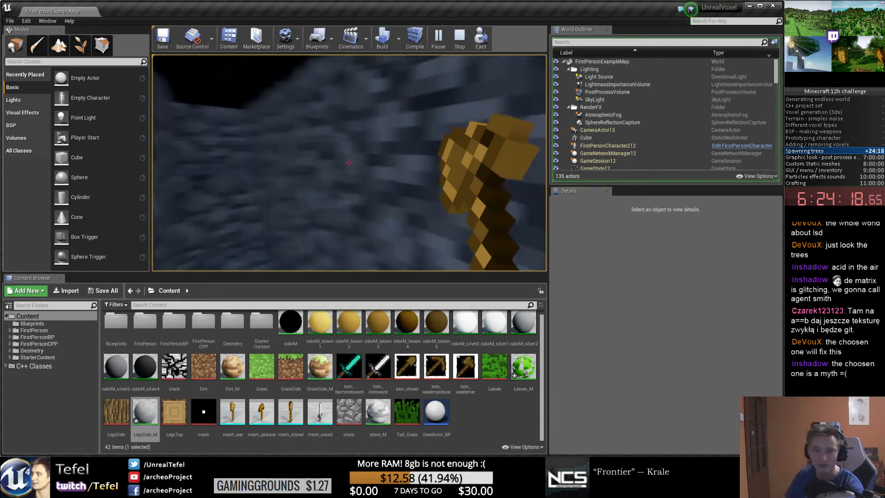
{"action": "key", "text": "w"}
{"action": "key", "text": "w"}
{"action": "left_click", "coordinate": [349, 163]}
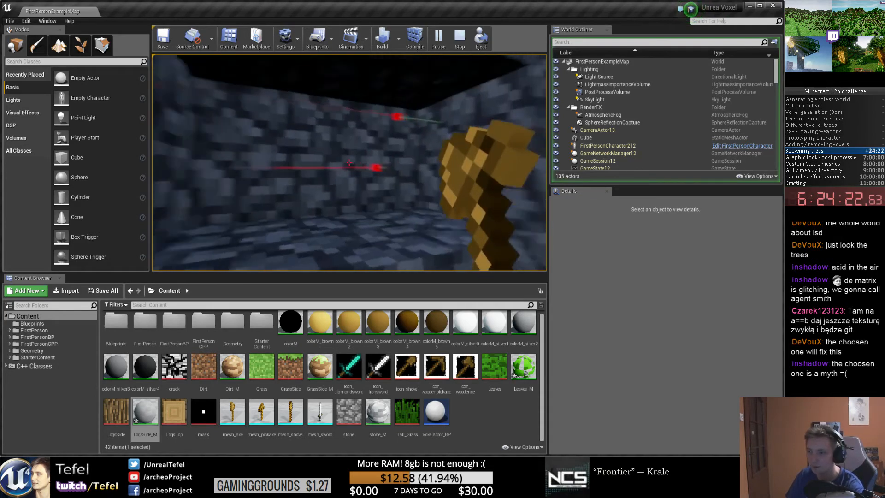
{"action": "left_click", "coordinate": [348, 163]}
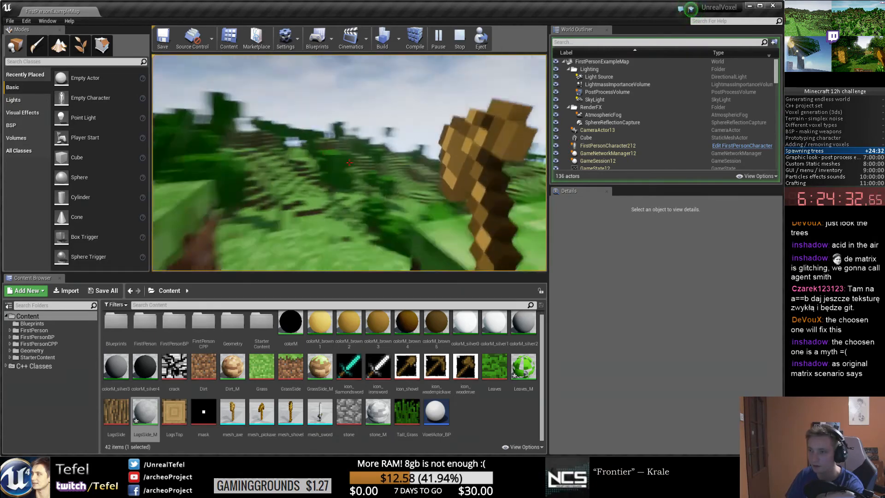
Step: Expand the play view to full screen and approach a tree to examine its log sides and exposed underside
{"action": "key", "text": "space"}
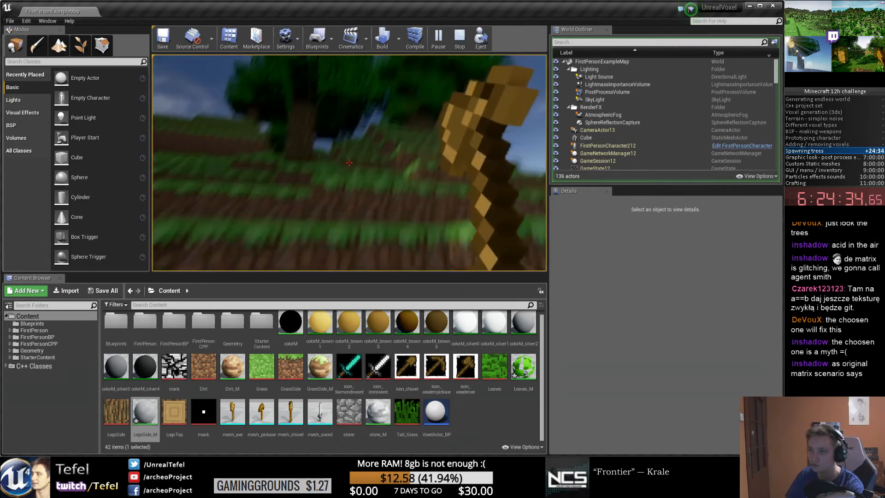
{"action": "key", "text": "w"}
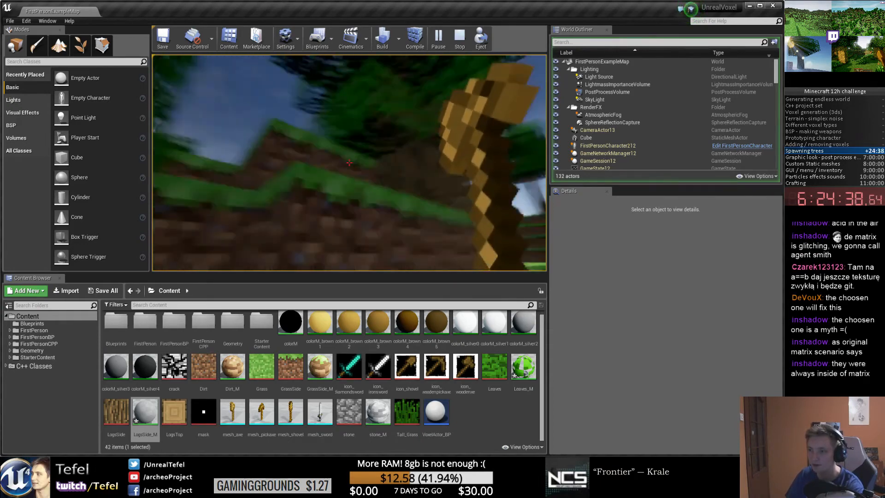
{"action": "key", "text": "F11"}
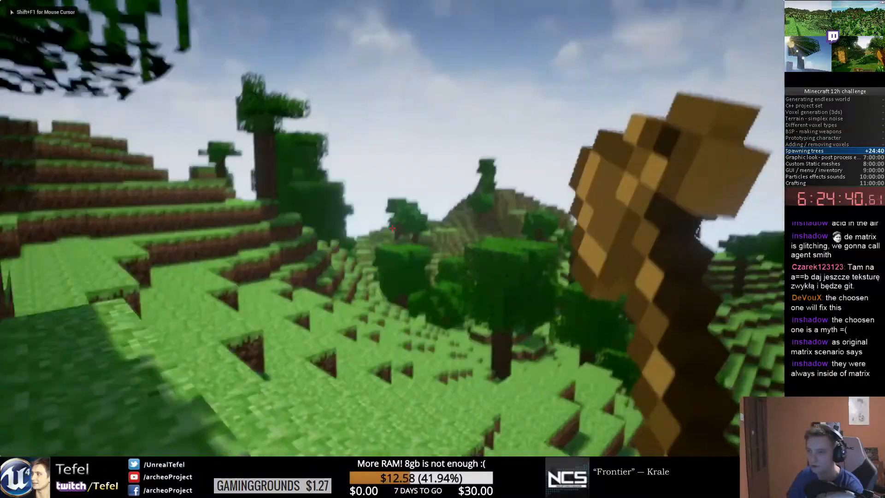
{"action": "key", "text": "w"}
{"action": "key", "text": "w"}
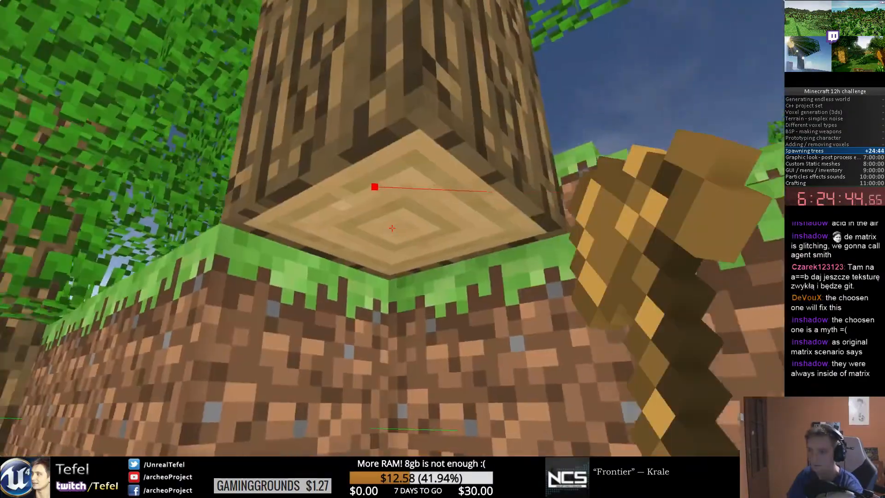
{"action": "key", "text": "w"}
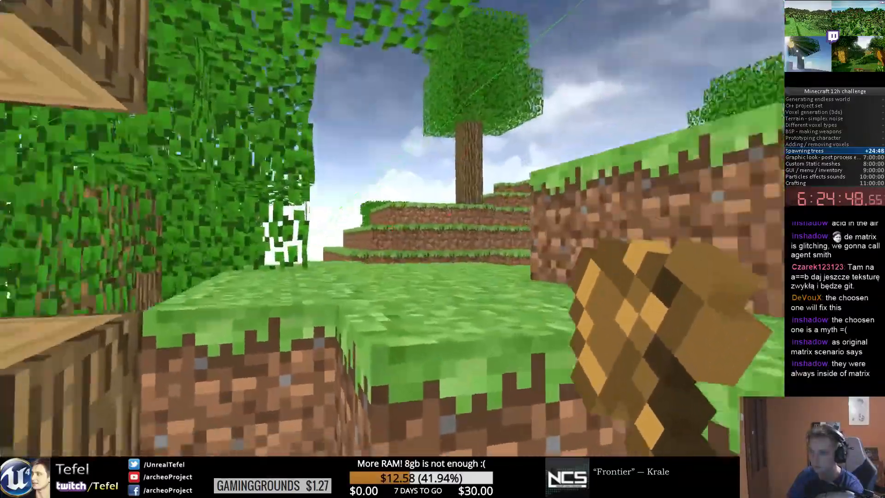
Step: View the voxel terrain and trees in wireframe, return to the lit view and walk on through the landscape
{"action": "key", "text": "F1"}
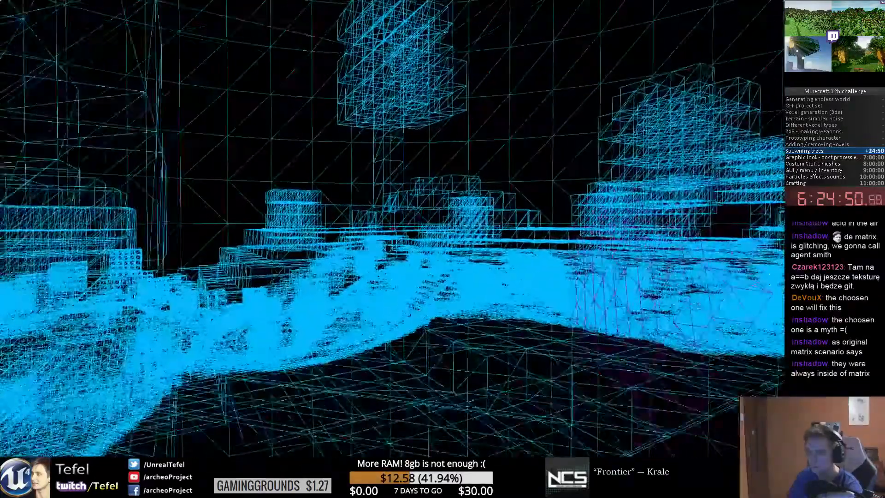
{"action": "key", "text": "F3"}
{"action": "key", "text": "w"}
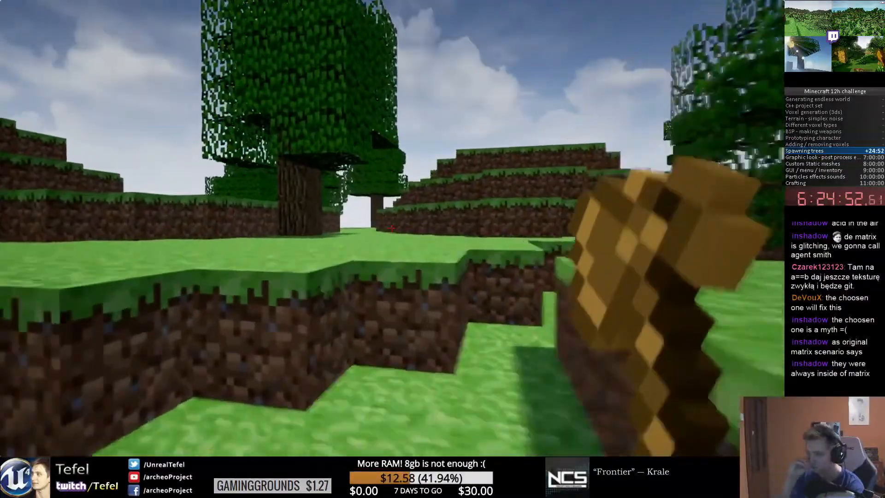
Step: Walk across the grass field into the forest, examining the leaf canopies and log trunks from below and up close
{"action": "key", "text": "w"}
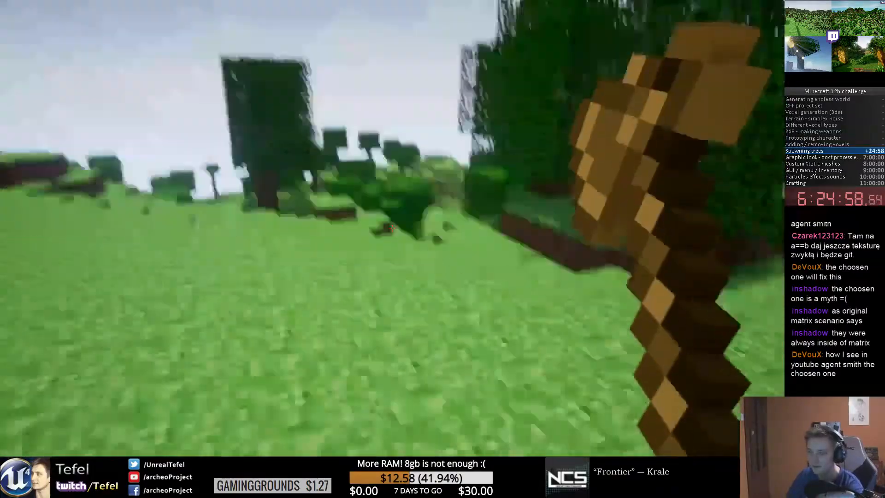
{"action": "key", "text": "w"}
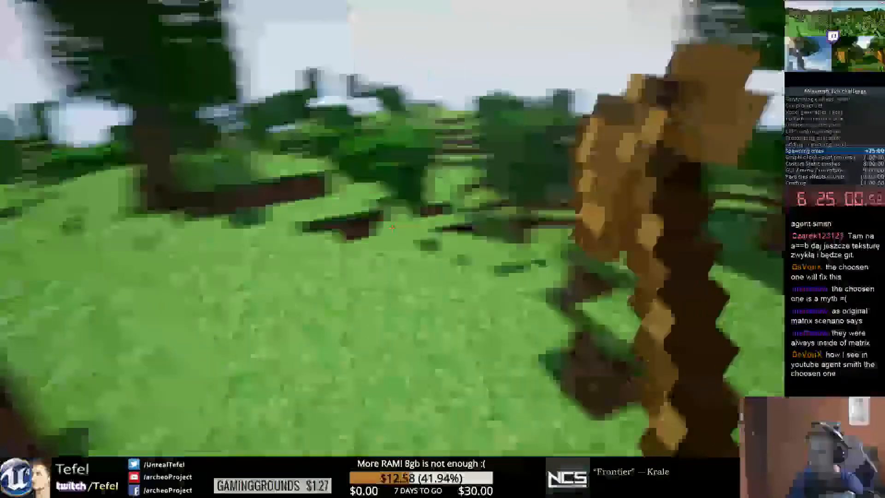
{"action": "key", "text": "w"}
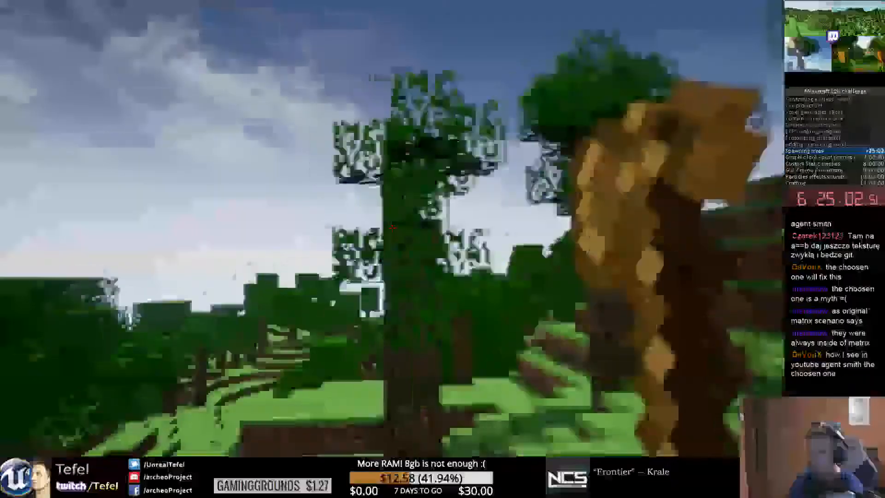
{"action": "key", "text": "w"}
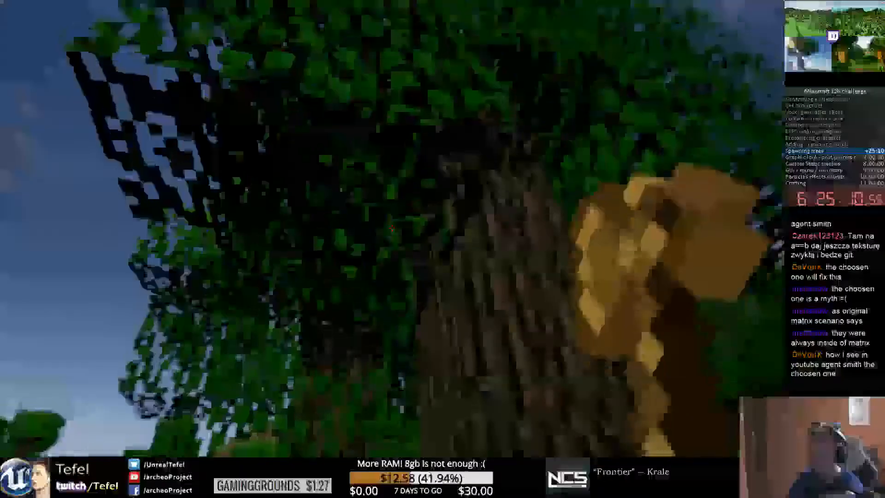
{"action": "key", "text": "w"}
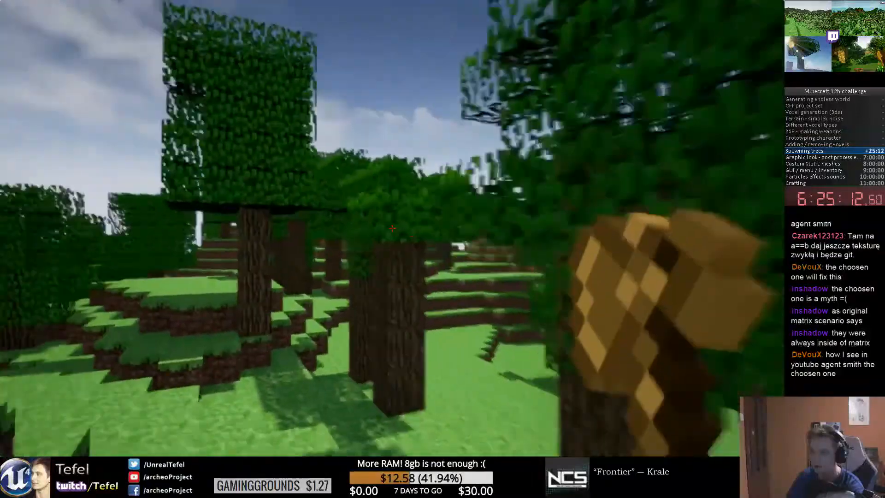
{"action": "key", "text": "w"}
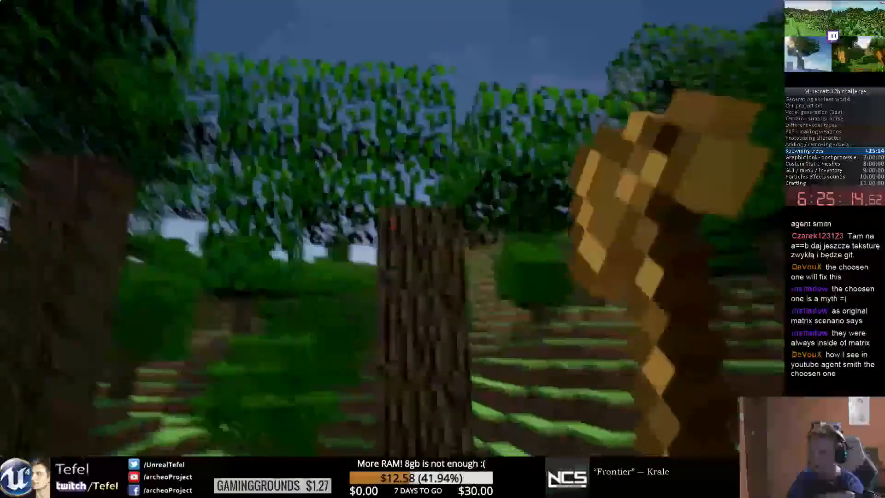
{"action": "key", "text": "w"}
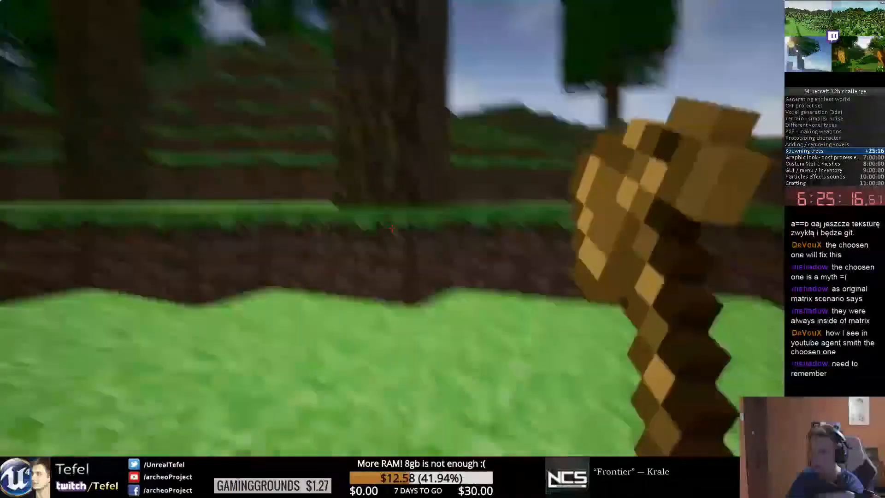
Step: Detach from the player, fly a free camera around the trees and selected terrain to inspect them, and take control of the player again
{"action": "key", "text": "w"}
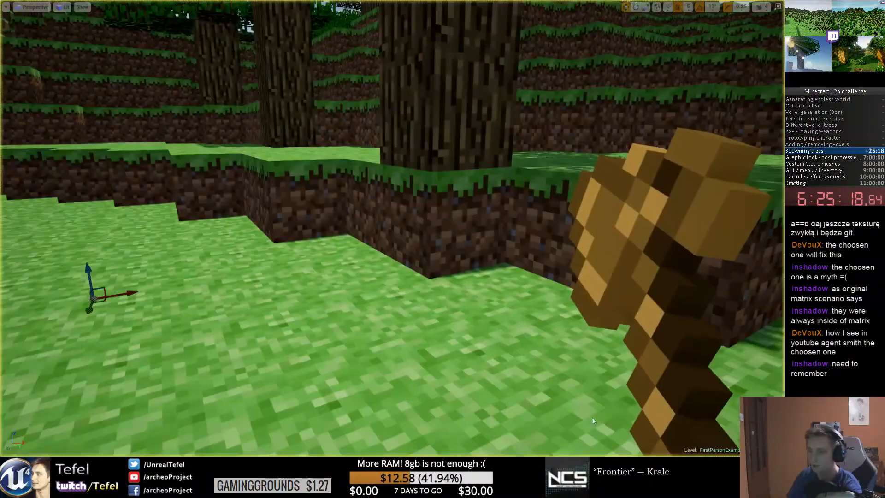
{"action": "key", "text": "s"}
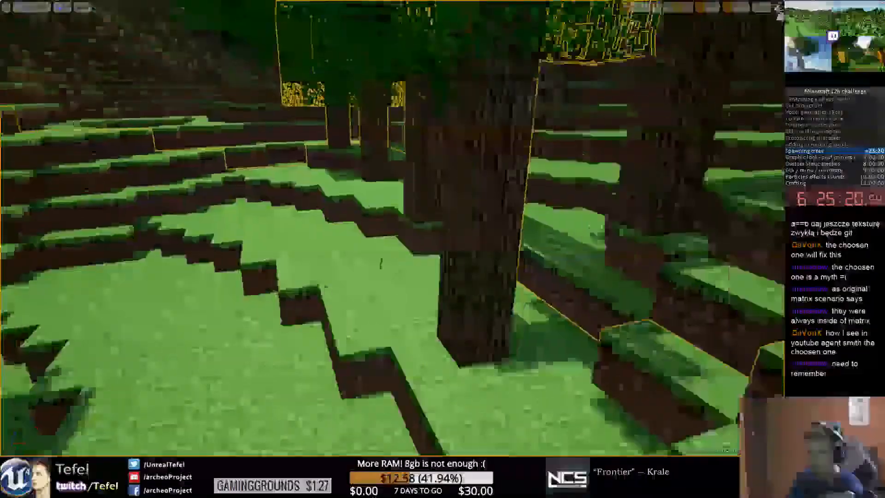
{"action": "key", "text": "w"}
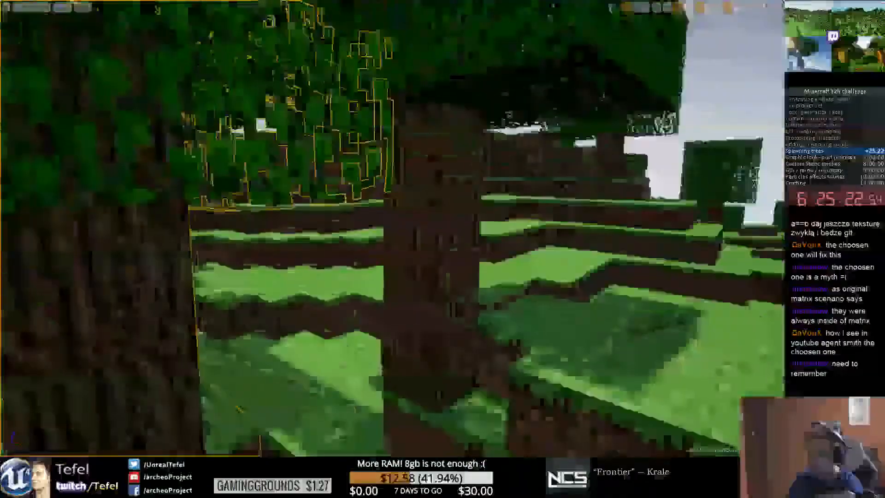
{"action": "key", "text": "s"}
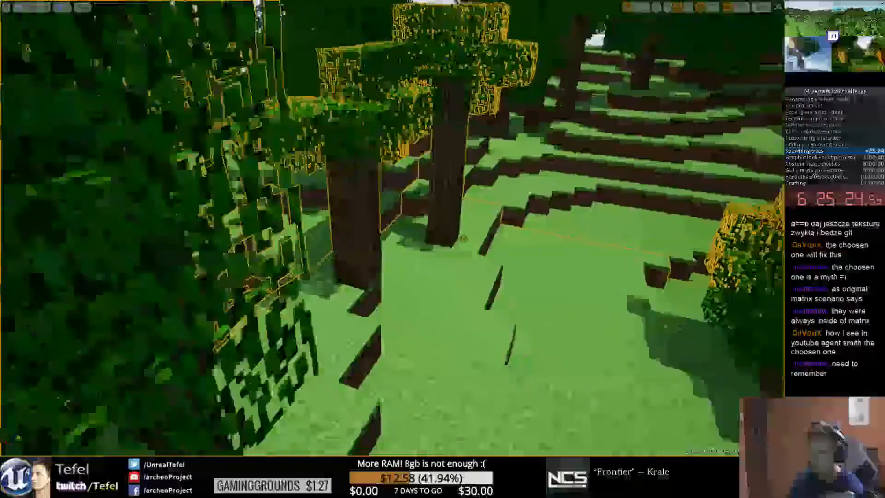
{"action": "key", "text": "w"}
{"action": "key", "text": "w"}
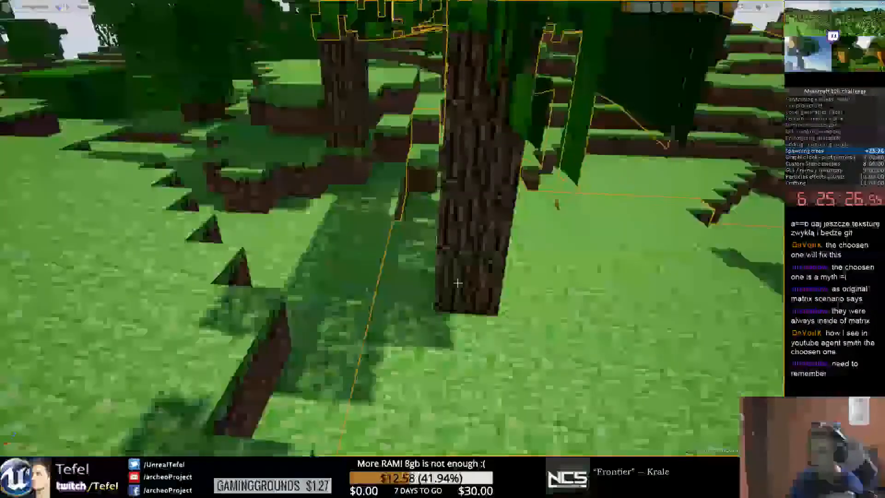
{"action": "key", "text": "w"}
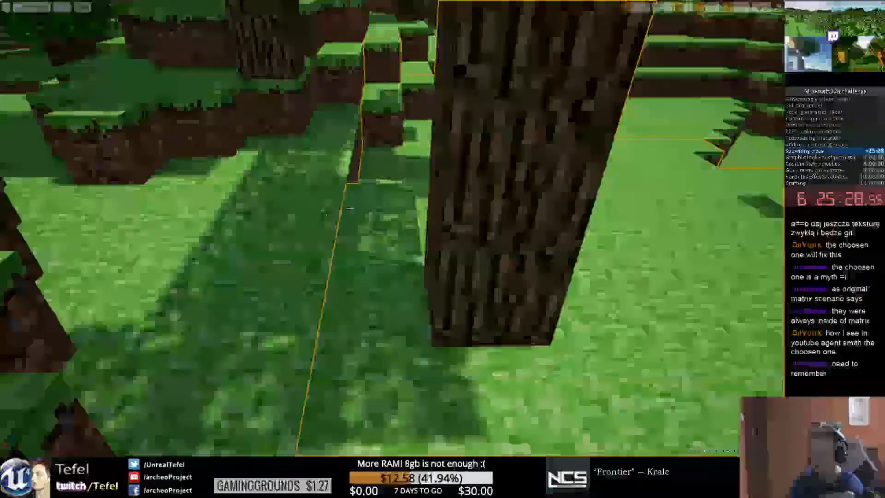
{"action": "key", "text": "s"}
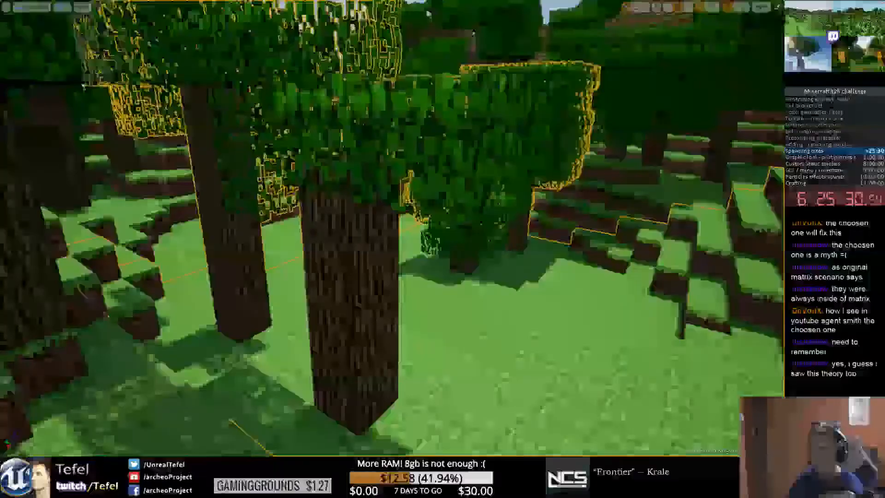
{"action": "key", "text": "s"}
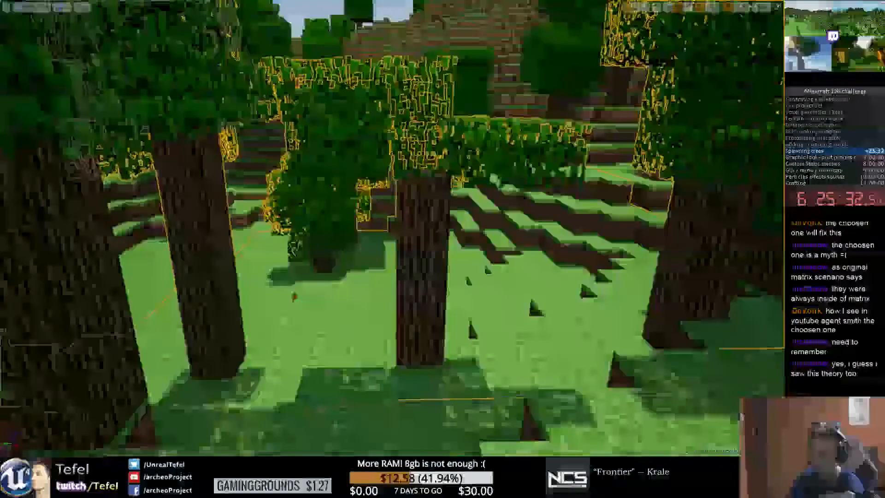
{"action": "key", "text": "w"}
{"action": "key", "text": "F8"}
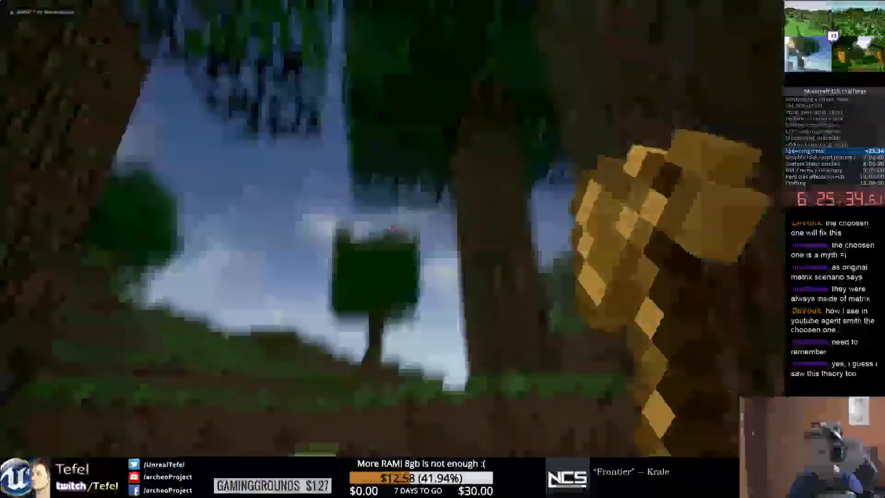
Step: Walk beneath the tall trees and along the grass terraces, examining the canopies against the sky
{"action": "key", "text": "w"}
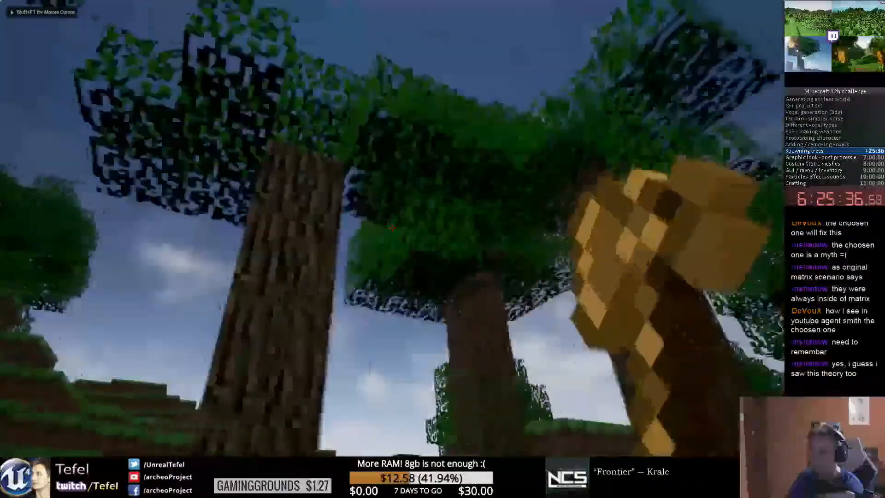
{"action": "key", "text": "w"}
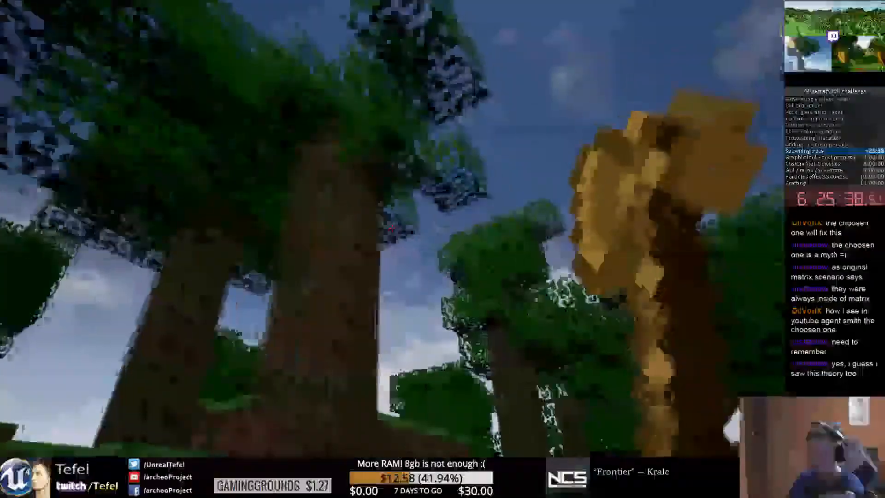
{"action": "key", "text": "w"}
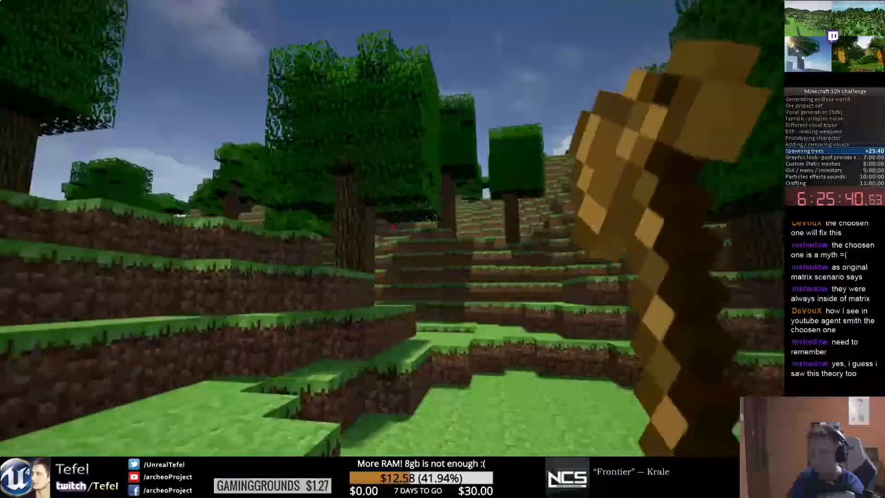
{"action": "key", "text": "w"}
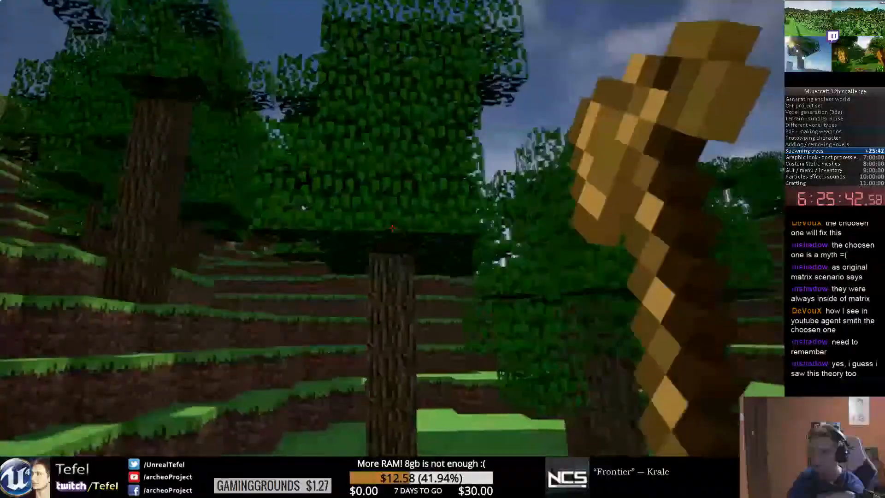
{"action": "key", "text": "w"}
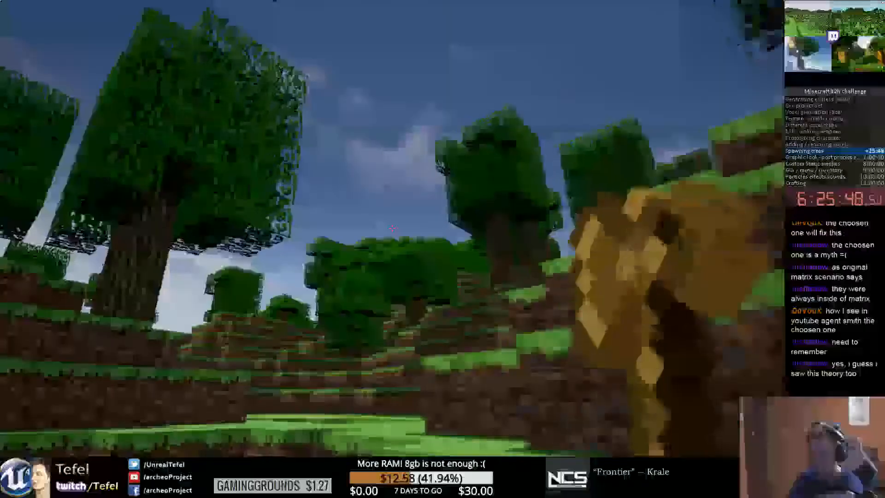
{"action": "key", "text": "w"}
{"action": "key", "text": "w"}
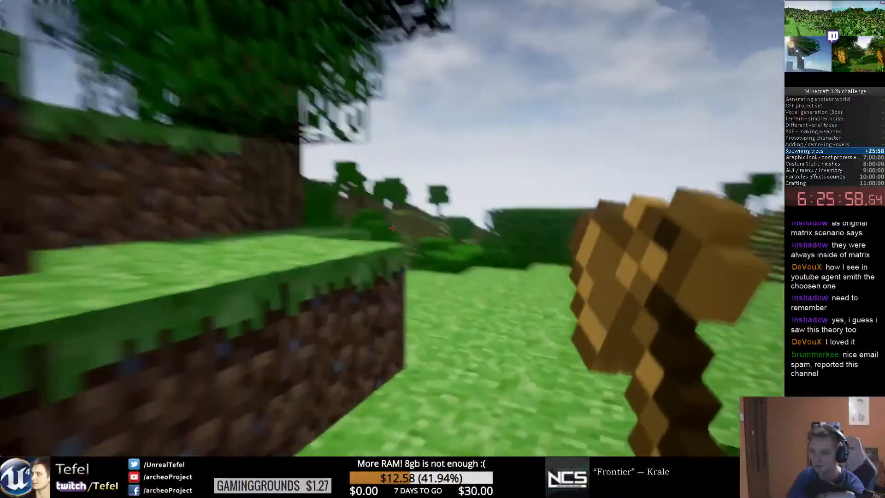
Step: Walk past the shaded trees and over the hilltop into the wooded valley to view the distant trees and terraced slopes
{"action": "key", "text": "w"}
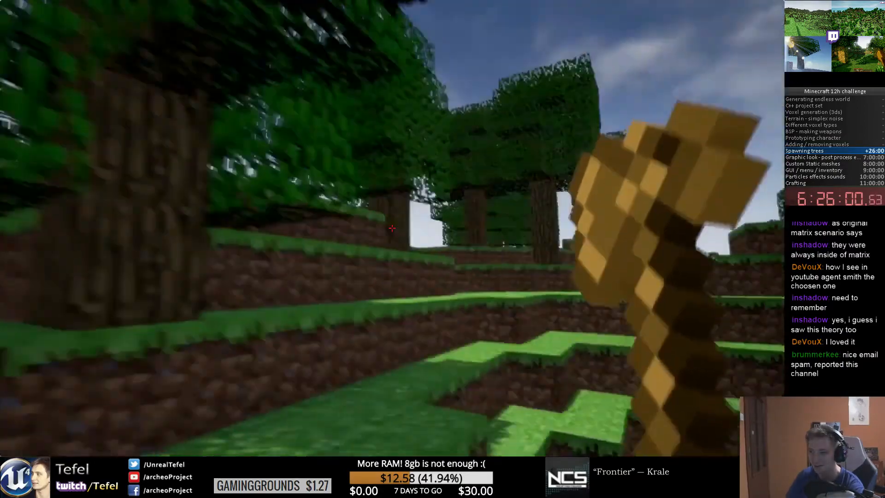
{"action": "key", "text": "w"}
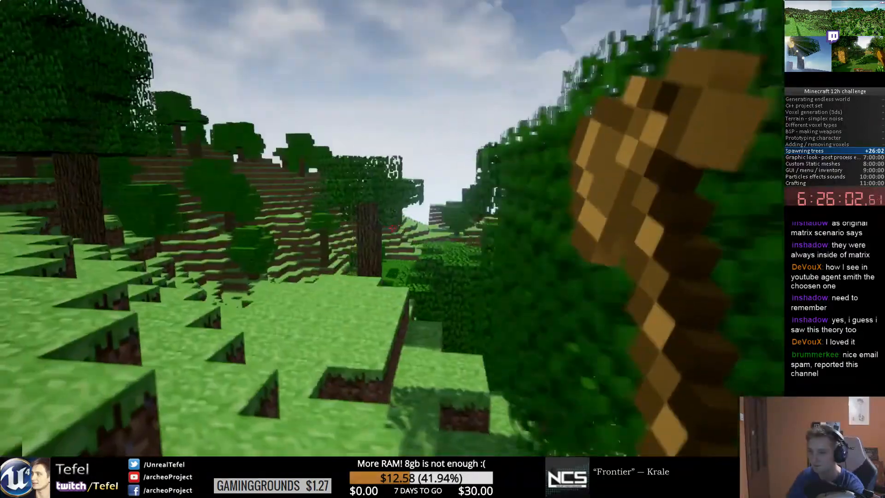
{"action": "key", "text": "w"}
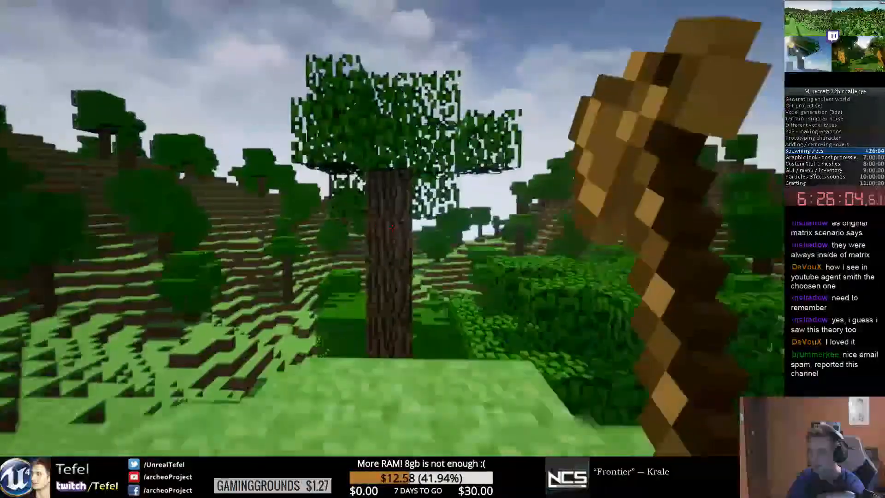
{"action": "key", "text": "w"}
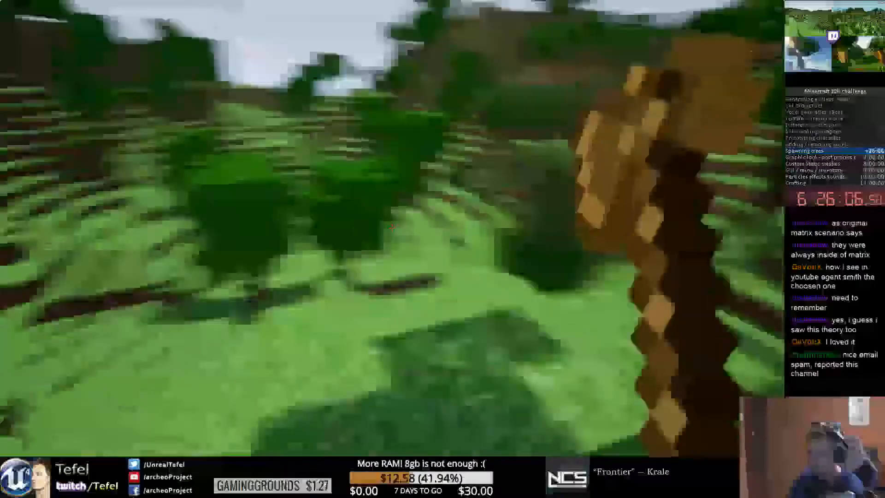
{"action": "key", "text": "w"}
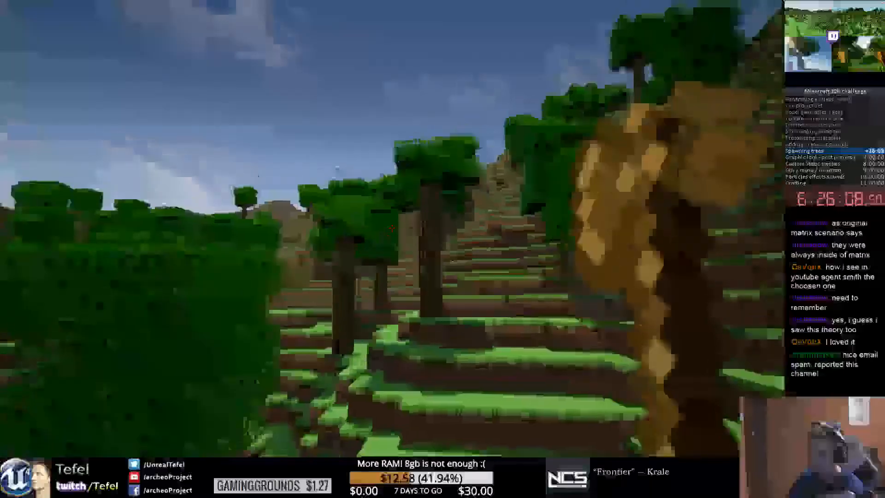
Step: Approach the tall trees on the slope and examine their trunks and leaves from below against the sun
{"action": "key", "text": "w"}
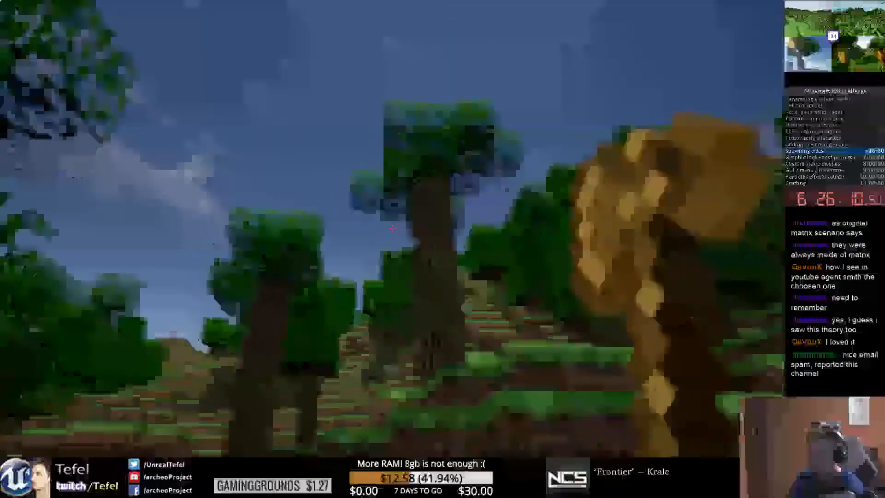
{"action": "key", "text": "w"}
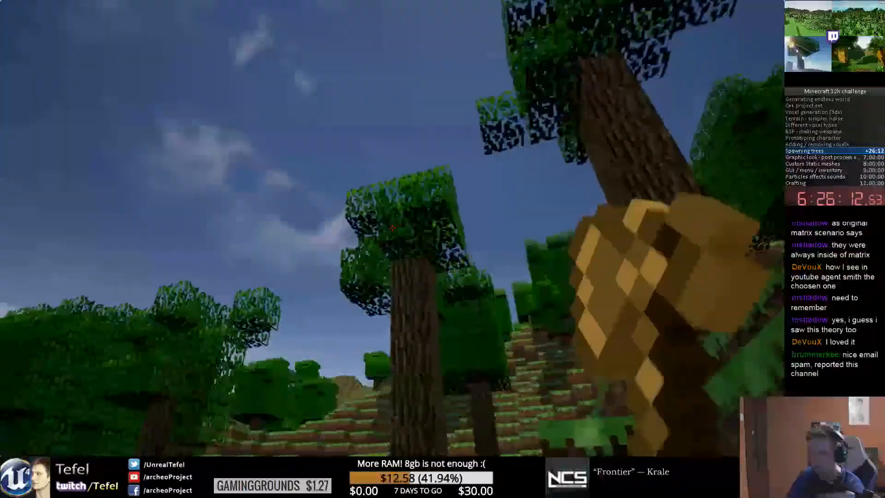
{"action": "key", "text": "w"}
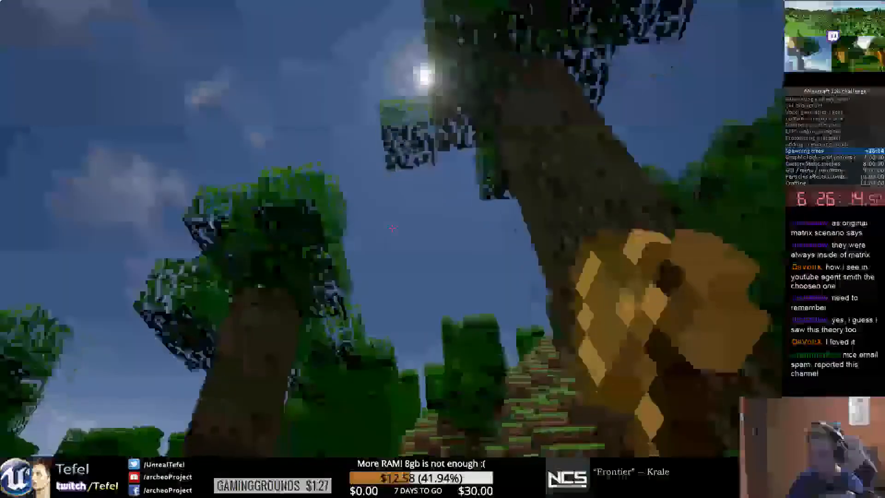
{"action": "key", "text": "w"}
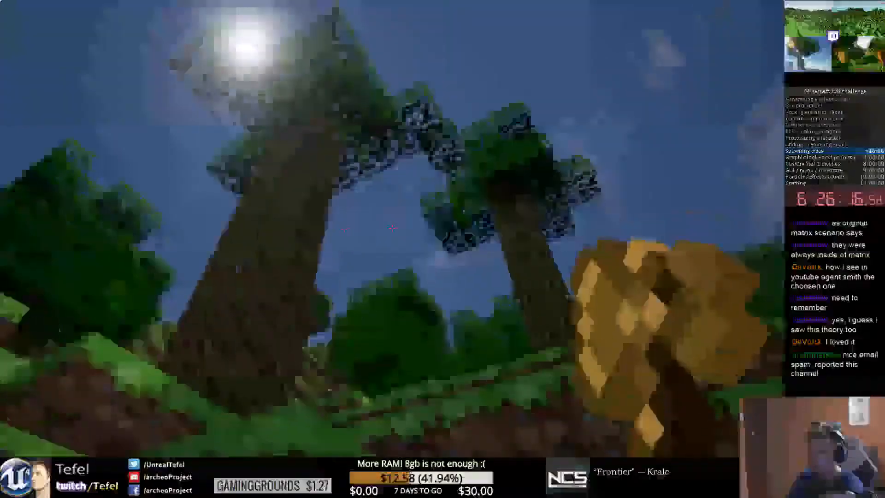
{"action": "key", "text": "s"}
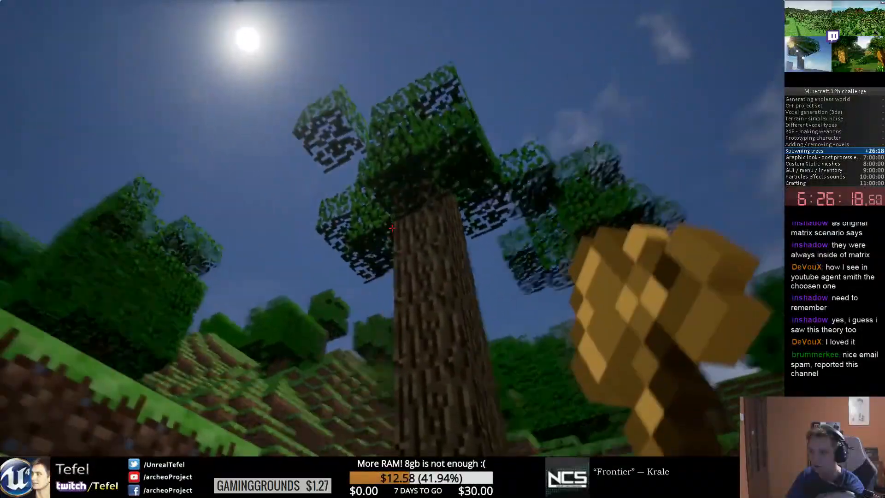
Step: Walk along the dirt terraces to a leafy tree and inspect its log side texture at close range
{"action": "key", "text": "w"}
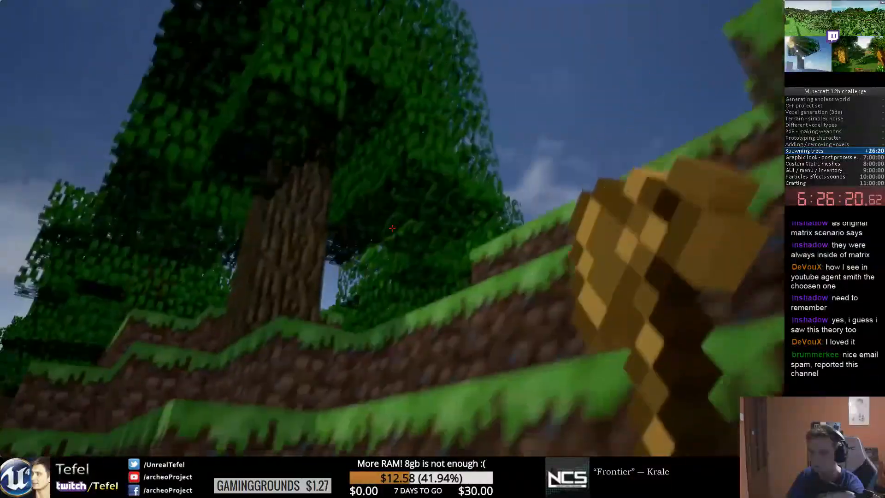
{"action": "key", "text": "w"}
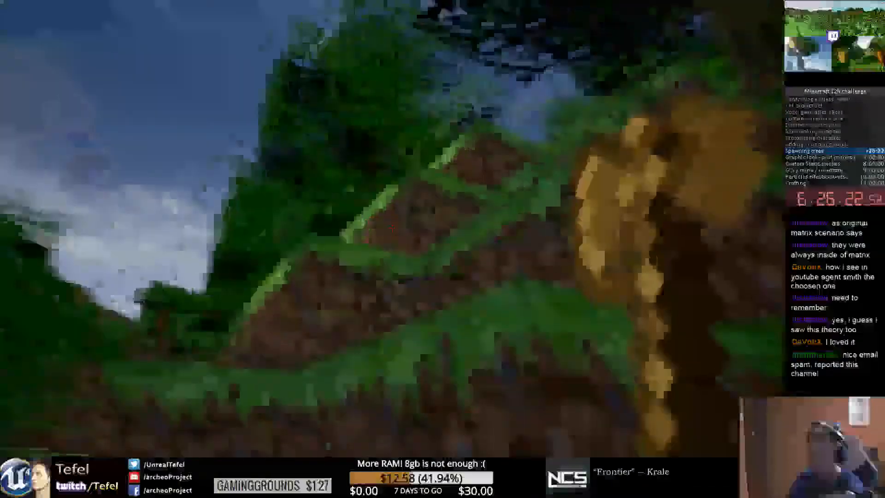
{"action": "key", "text": "w"}
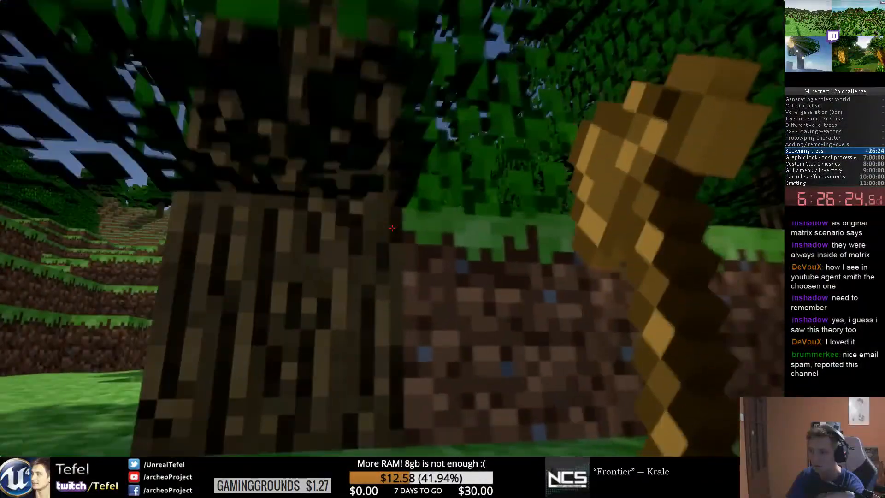
Step: Walk around the log trunk and through the leafy trees onto the open grass terraces, examining the bark, leaves and shadows
{"action": "key", "text": "w"}
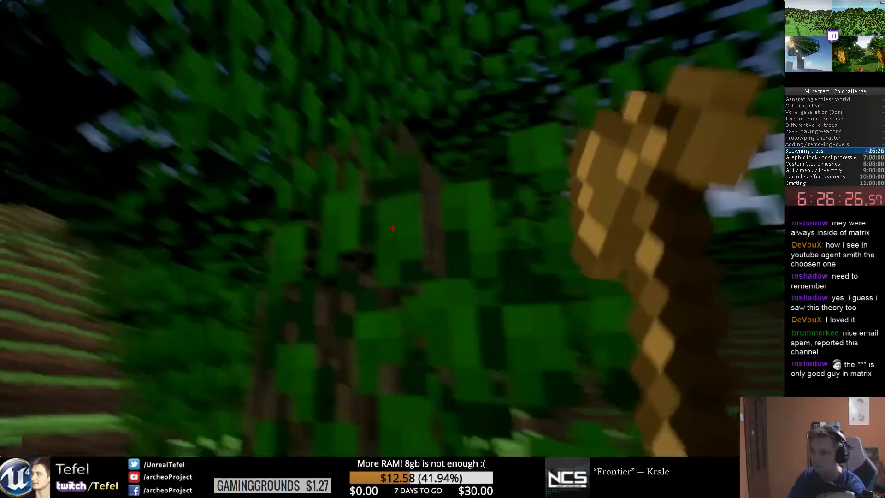
{"action": "key", "text": "w"}
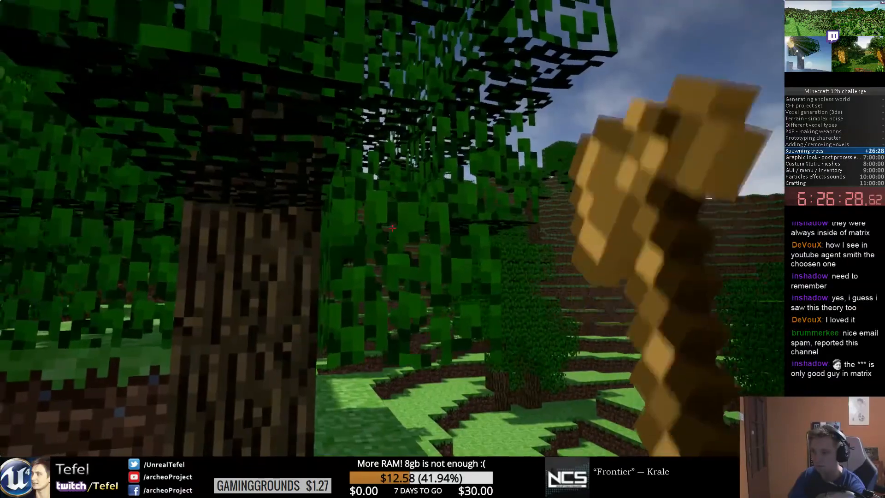
{"action": "key", "text": "w"}
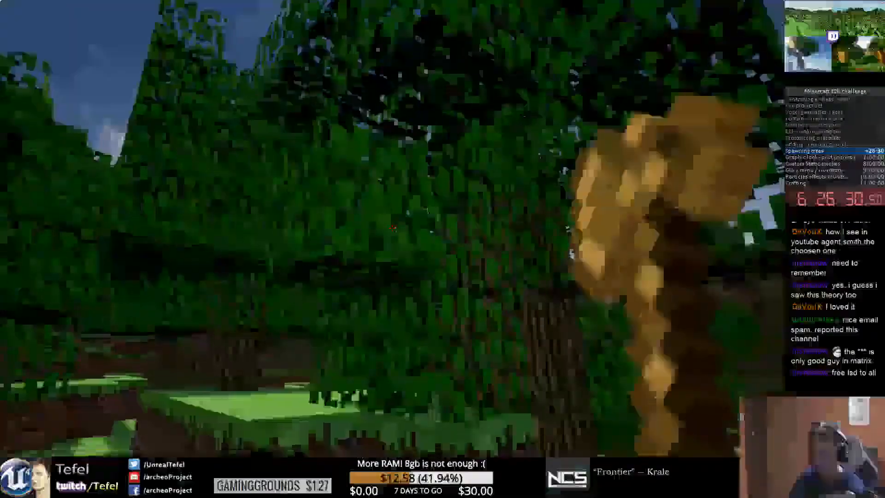
{"action": "key", "text": "w"}
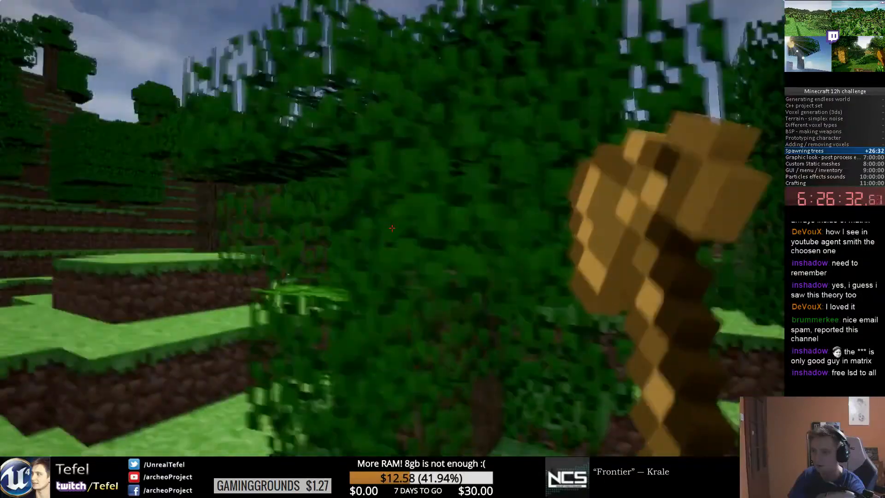
{"action": "key", "text": "w"}
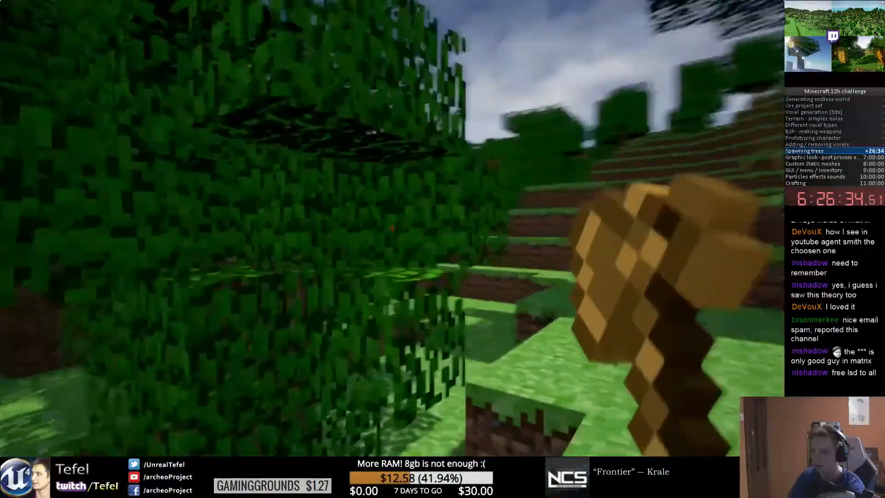
{"action": "key", "text": "w"}
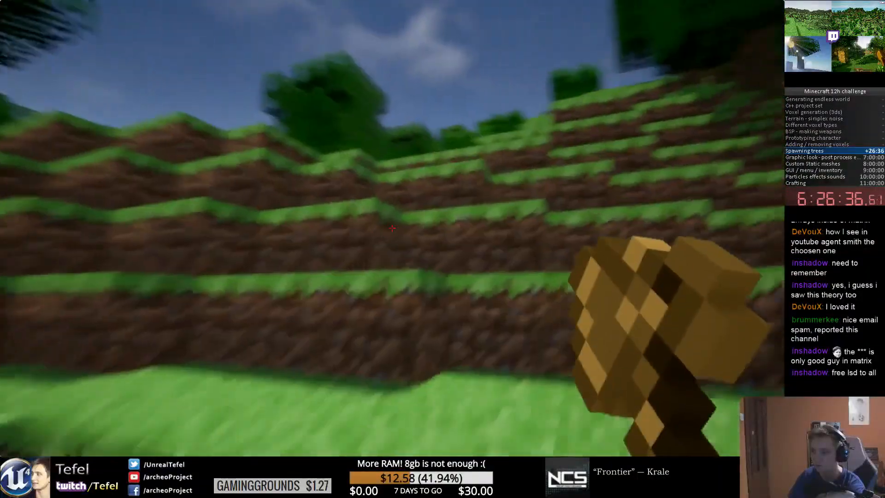
{"action": "key", "text": "w"}
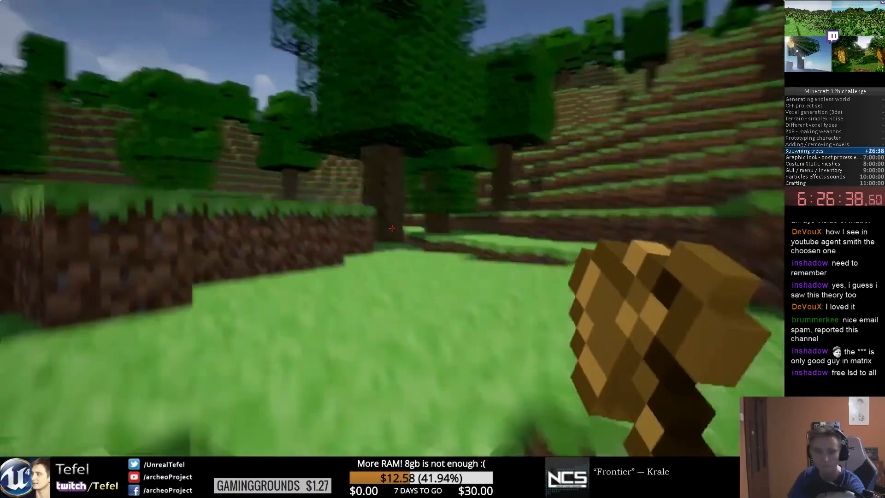
{"action": "key", "text": "w"}
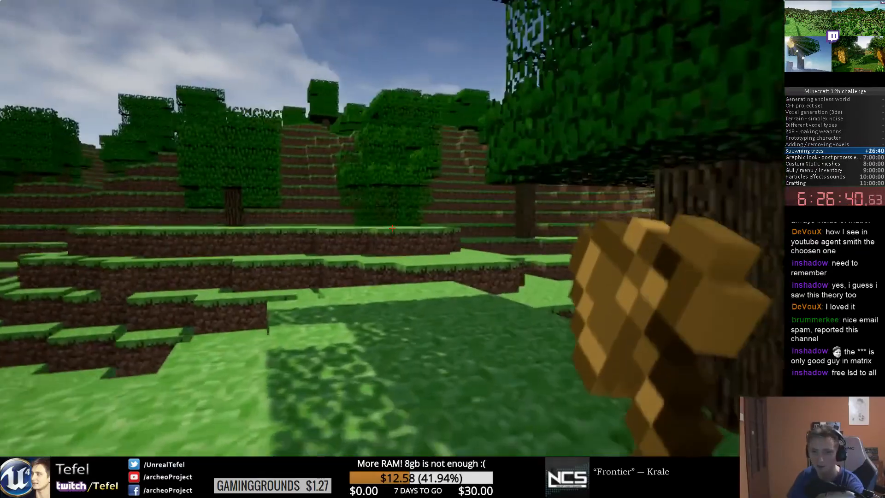
Step: End the play test and take the editor window out of full screen
{"action": "key", "text": "Escape"}
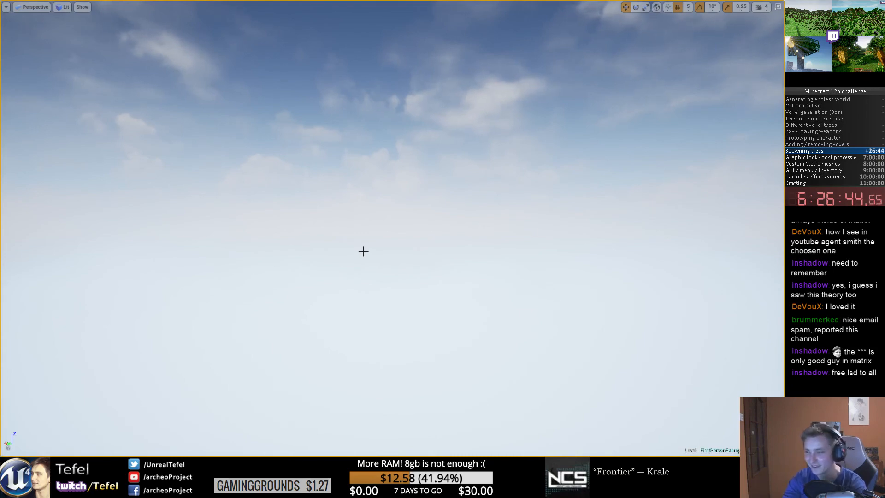
{"action": "key", "text": "shift+F11"}
{"action": "key", "text": "shift+F11"}
{"action": "key", "text": "shift+F11"}
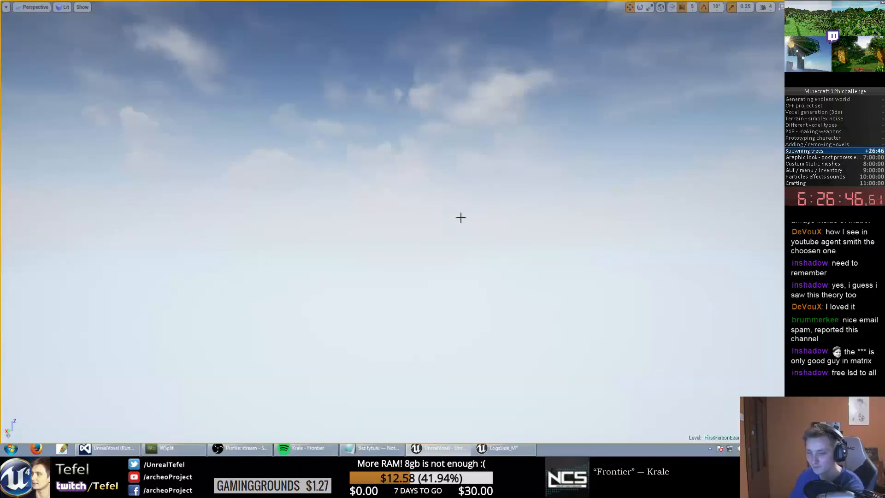